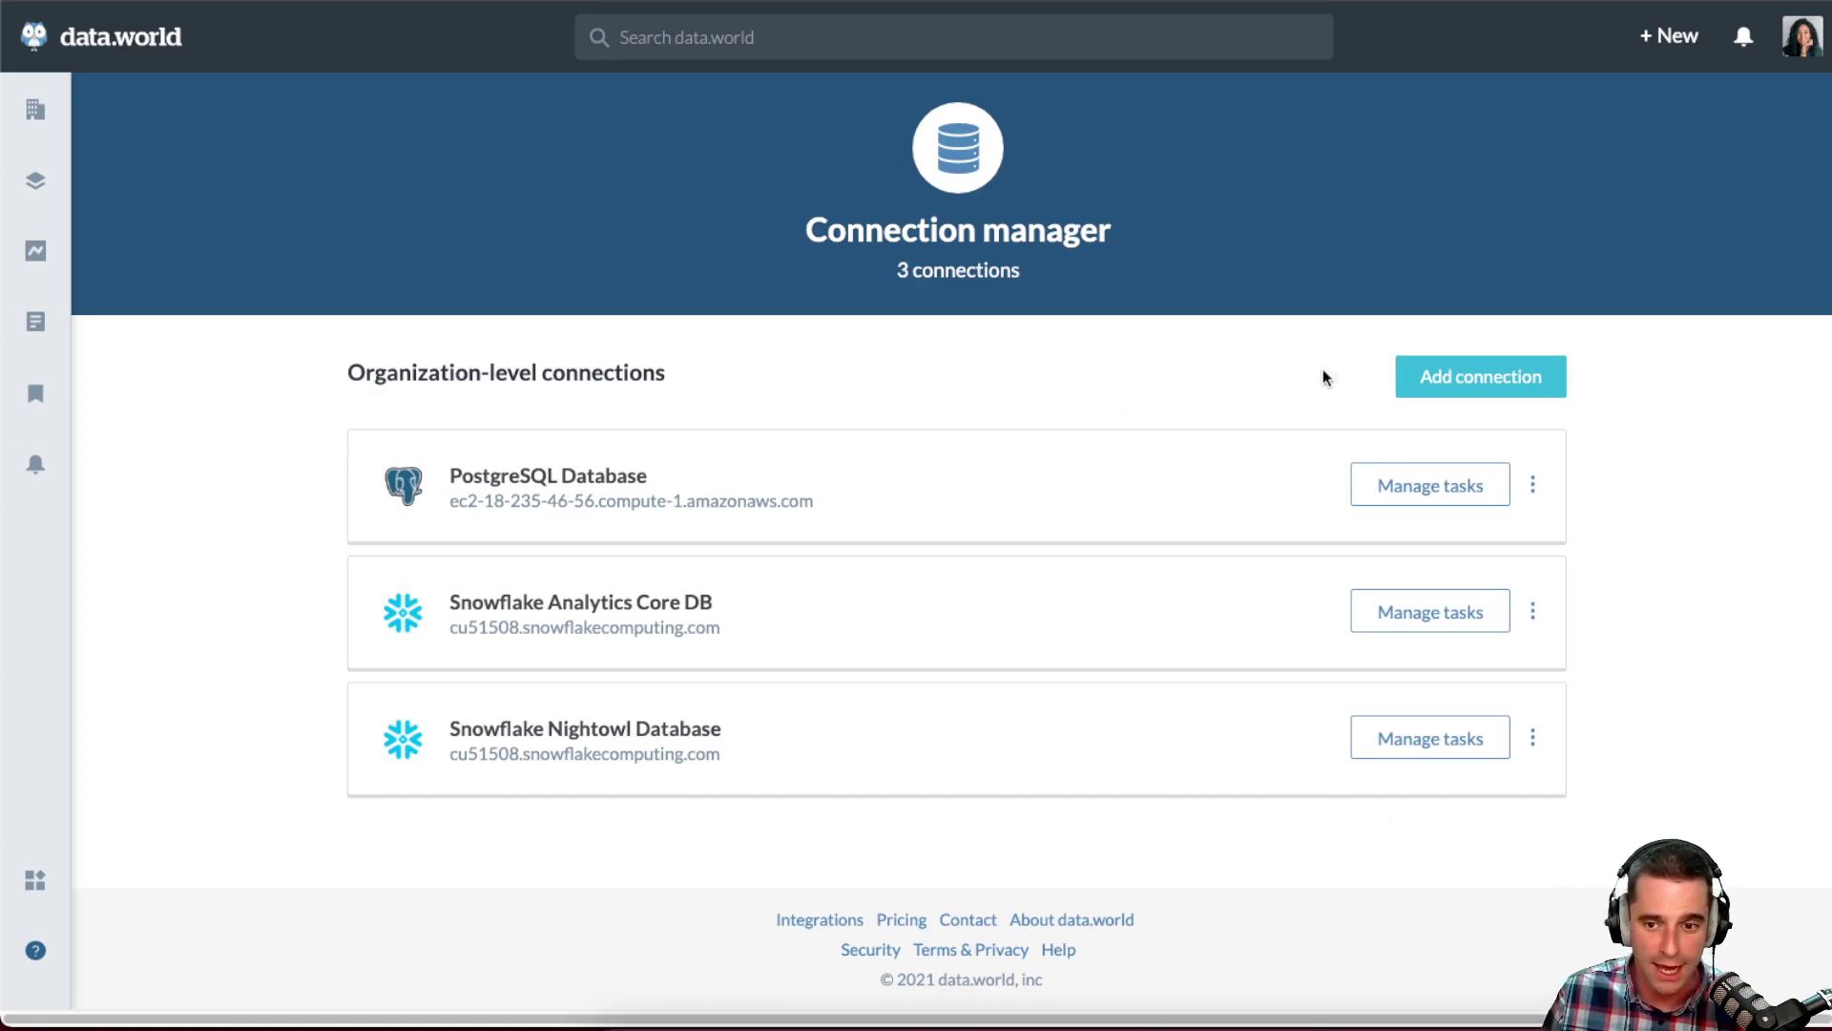
left_click(1432, 377)
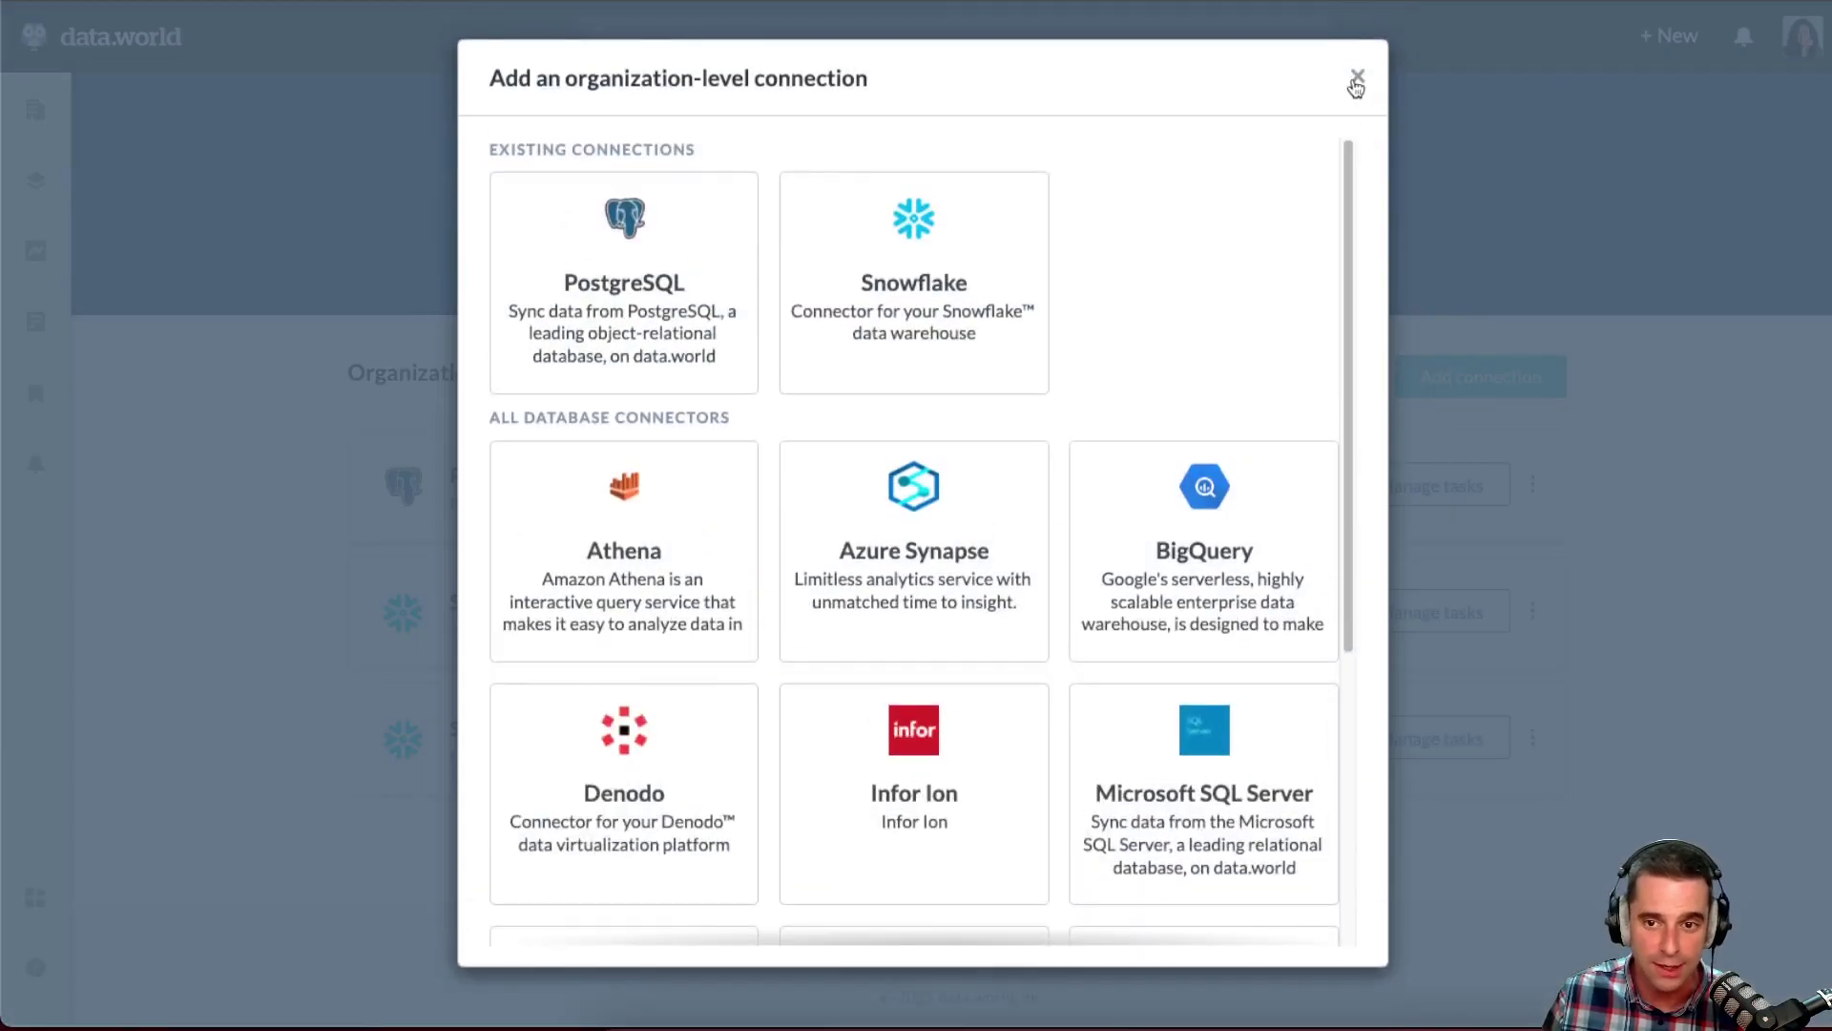
left_click(1357, 61)
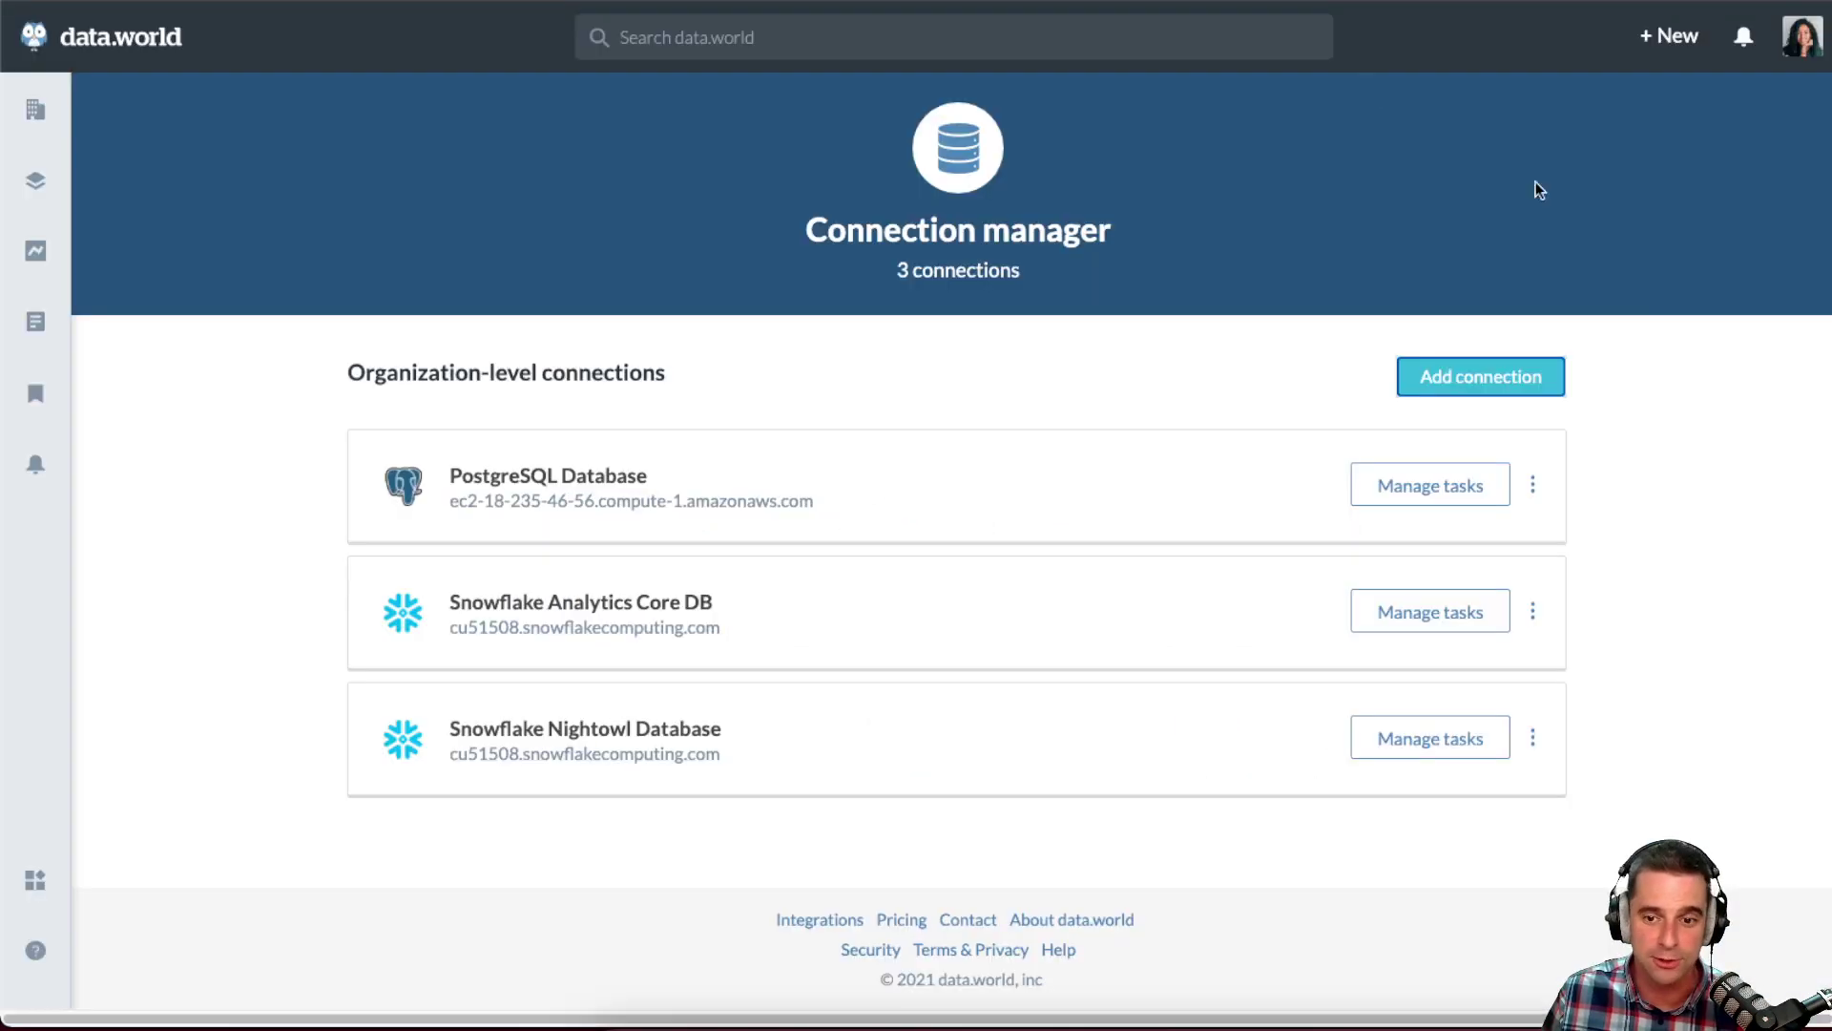
left_click(1661, 576)
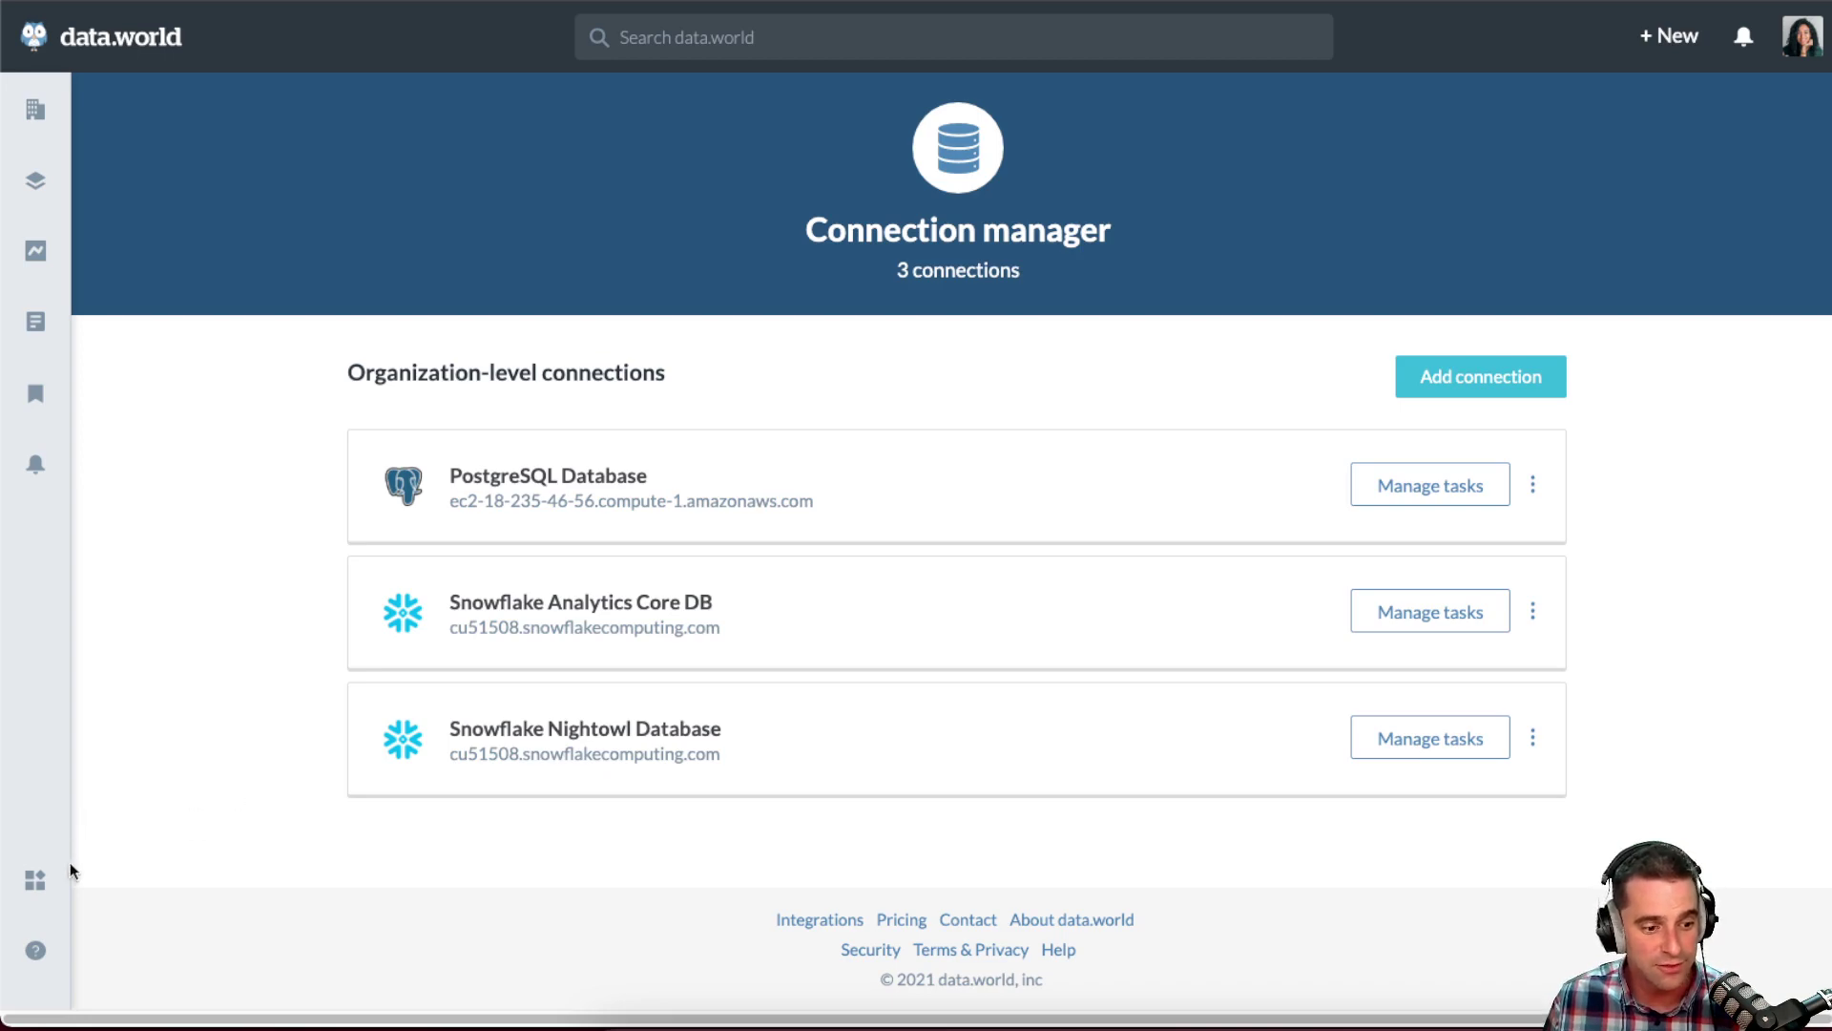
- Open the Help and support resources, then dismiss them to return to the Your updates feed
left_click(64, 955)
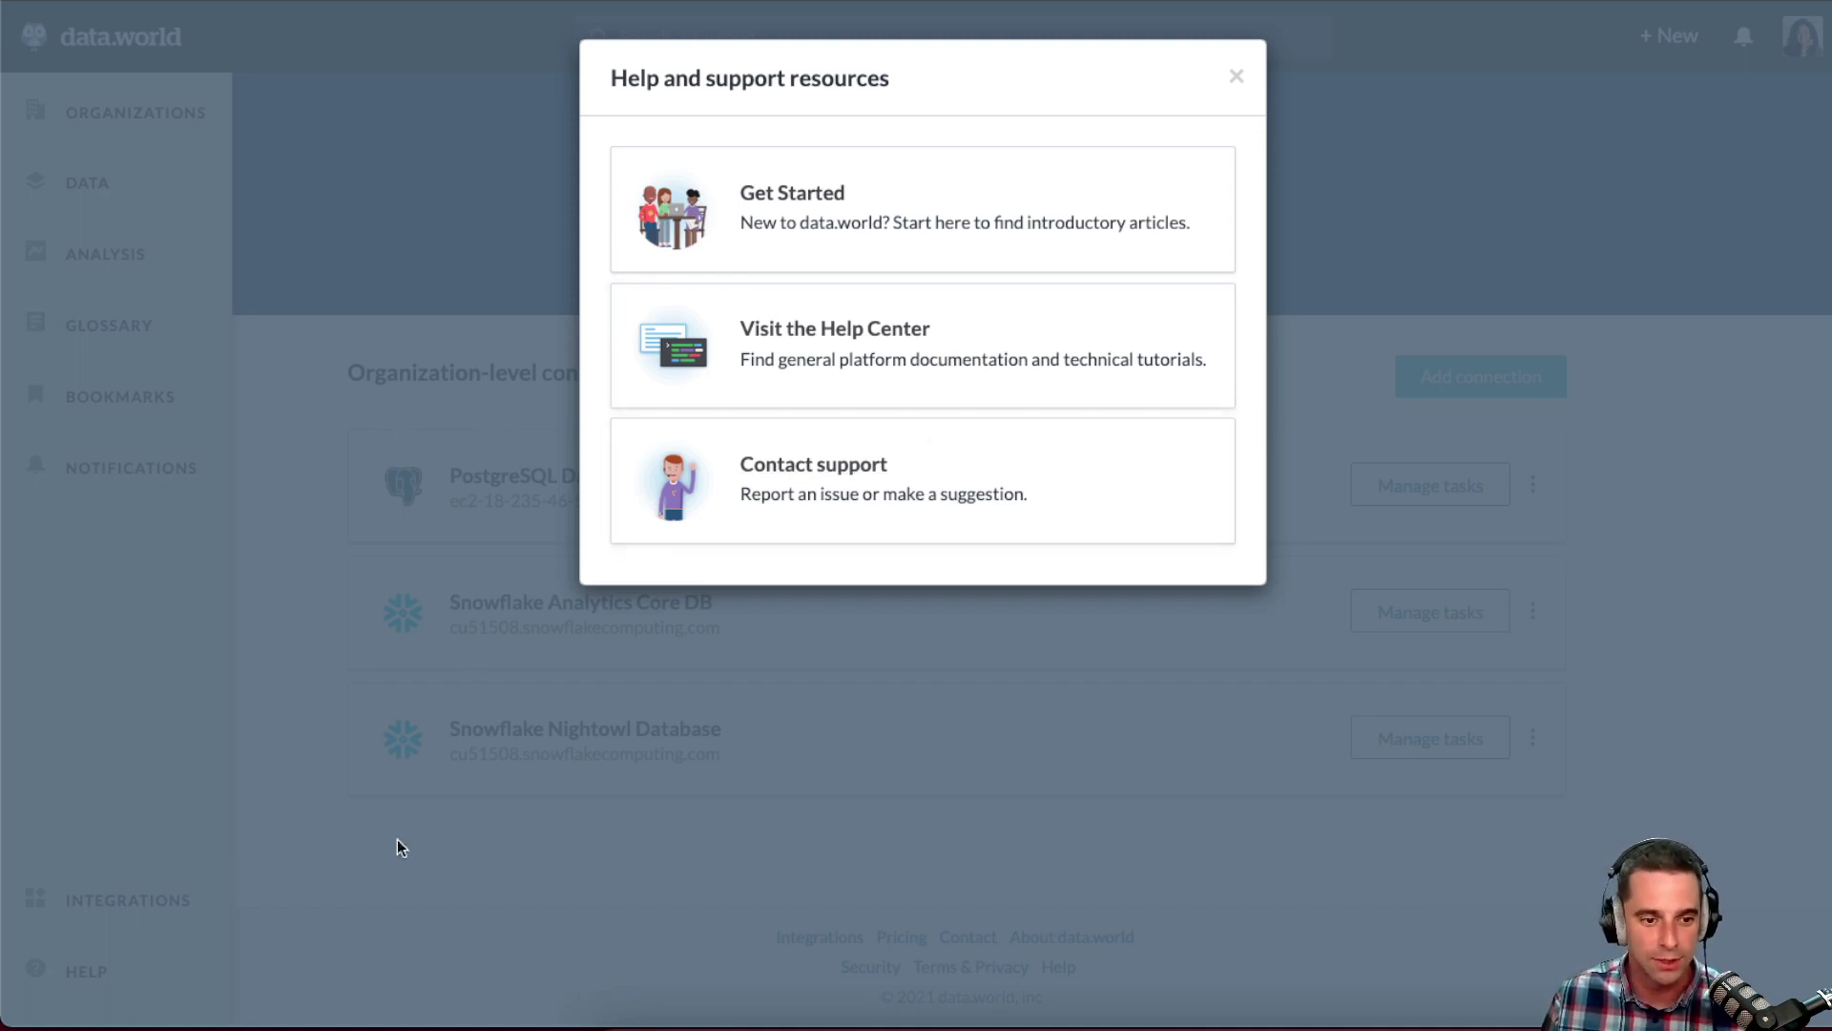
left_click(395, 885)
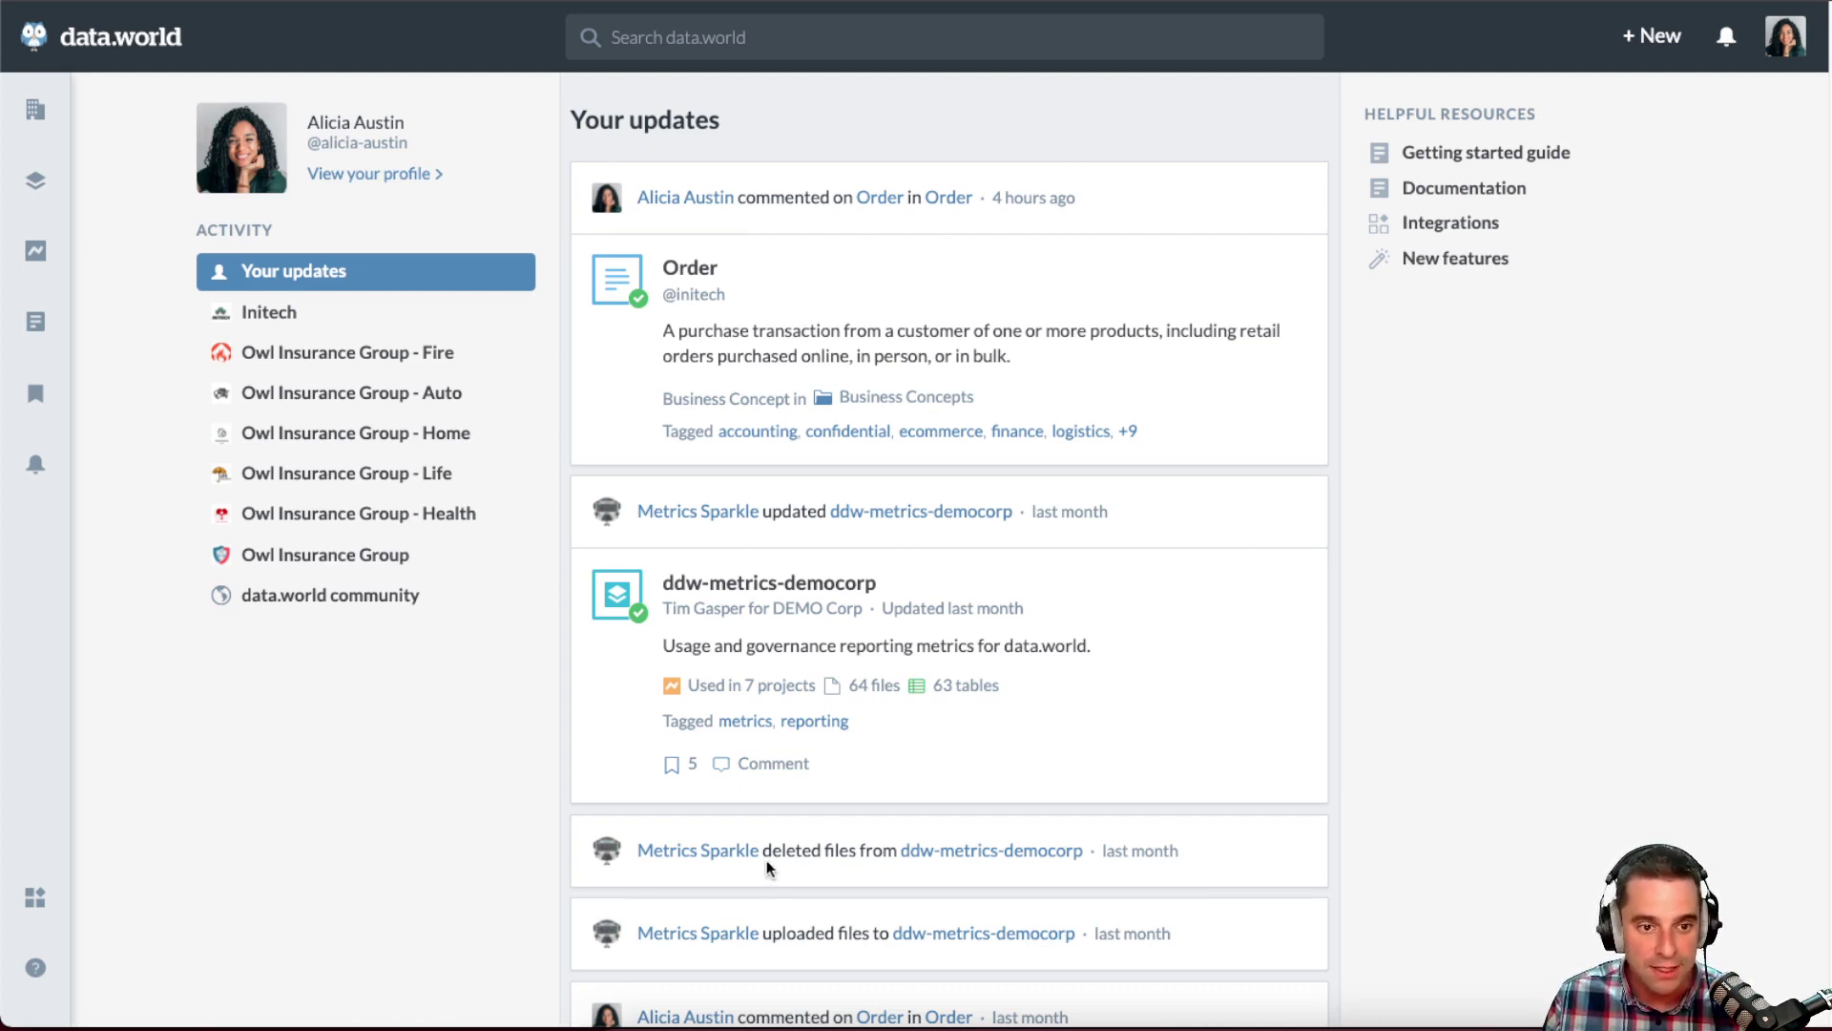
- Filter the activity feed to Initech and browse its Order comment and governance model updates
scroll(1181, 687, "down", 1)
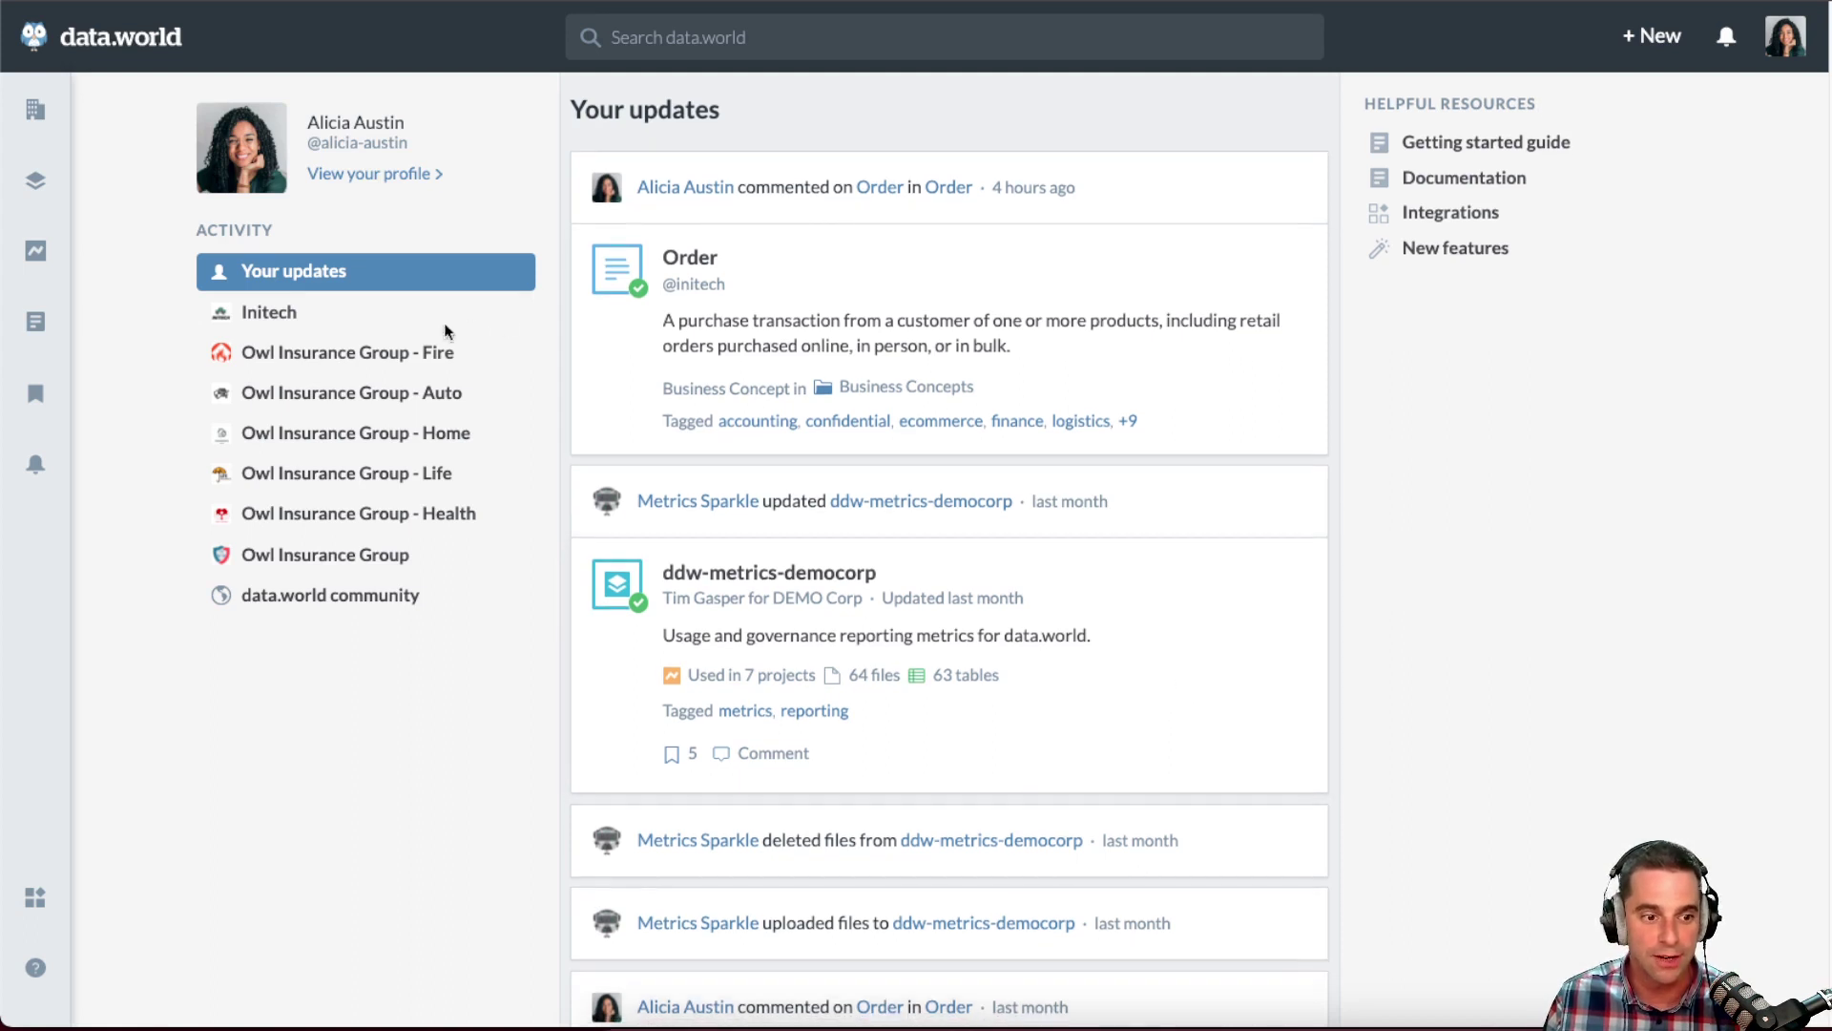
left_click(329, 319)
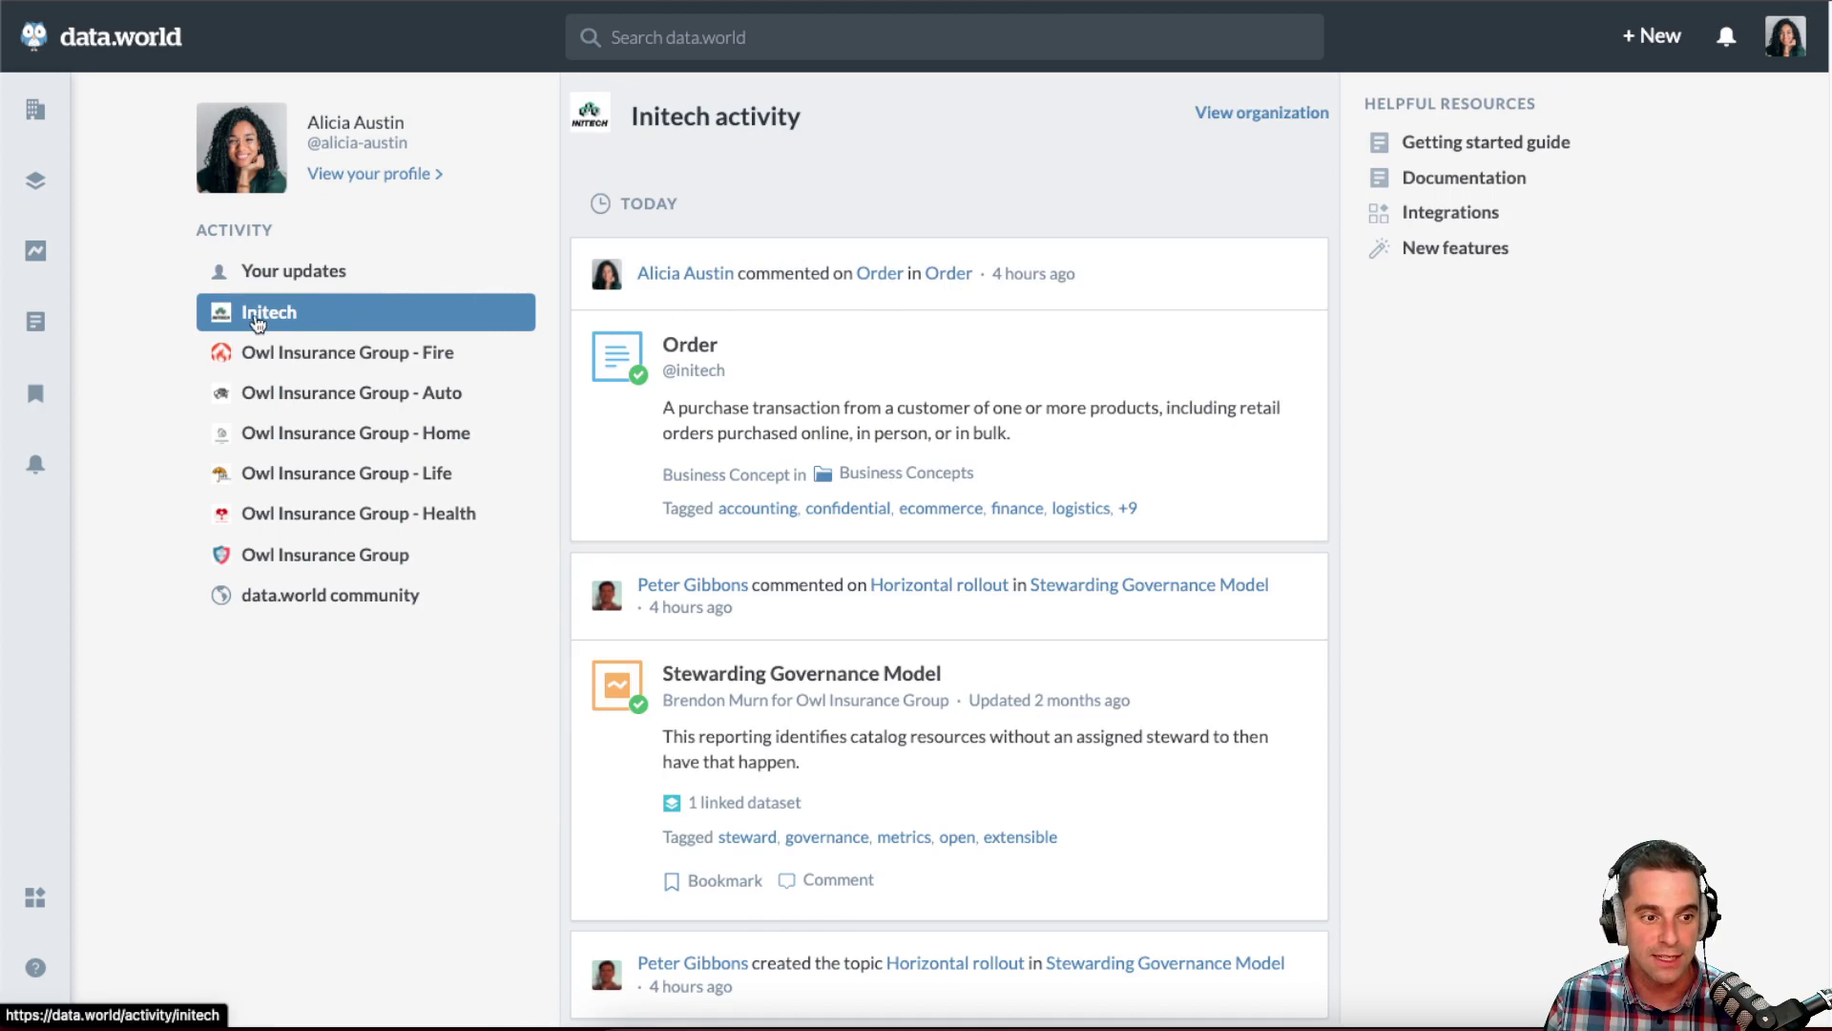
scroll(1050, 324, "down", 2)
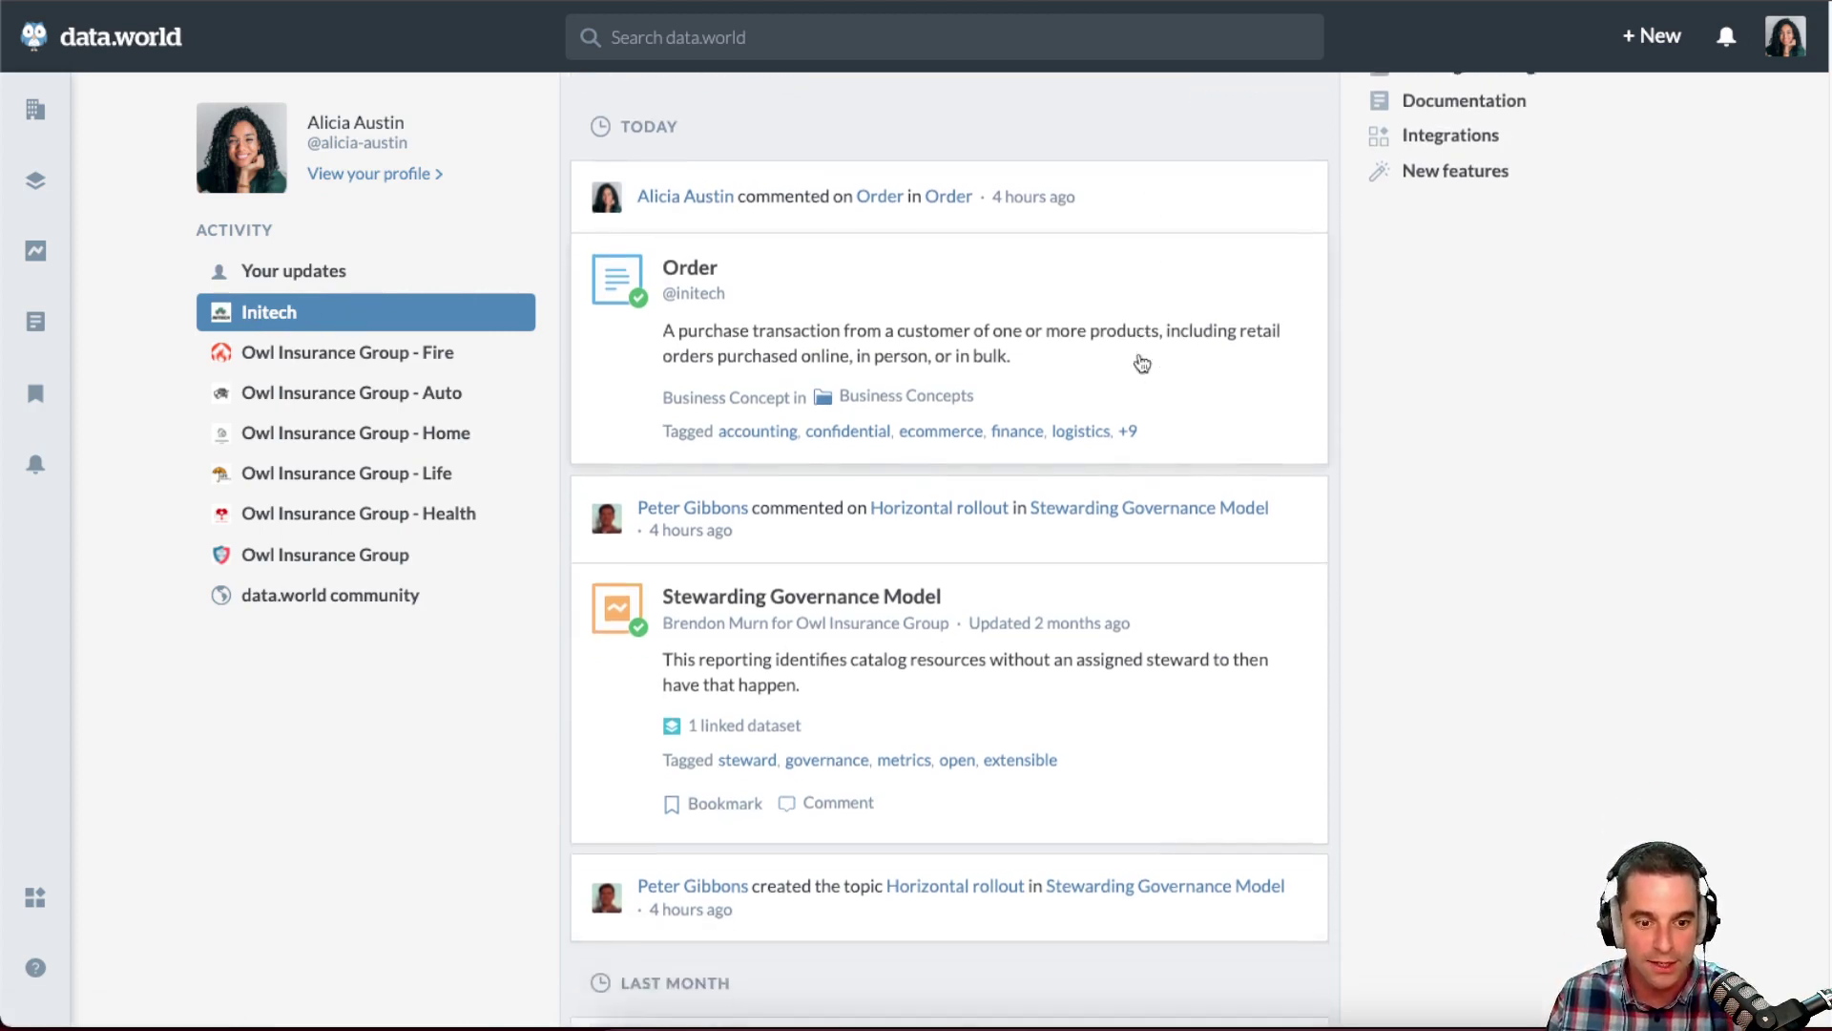
scroll(1131, 458, "down", 1)
scroll(1127, 573, "up", 3)
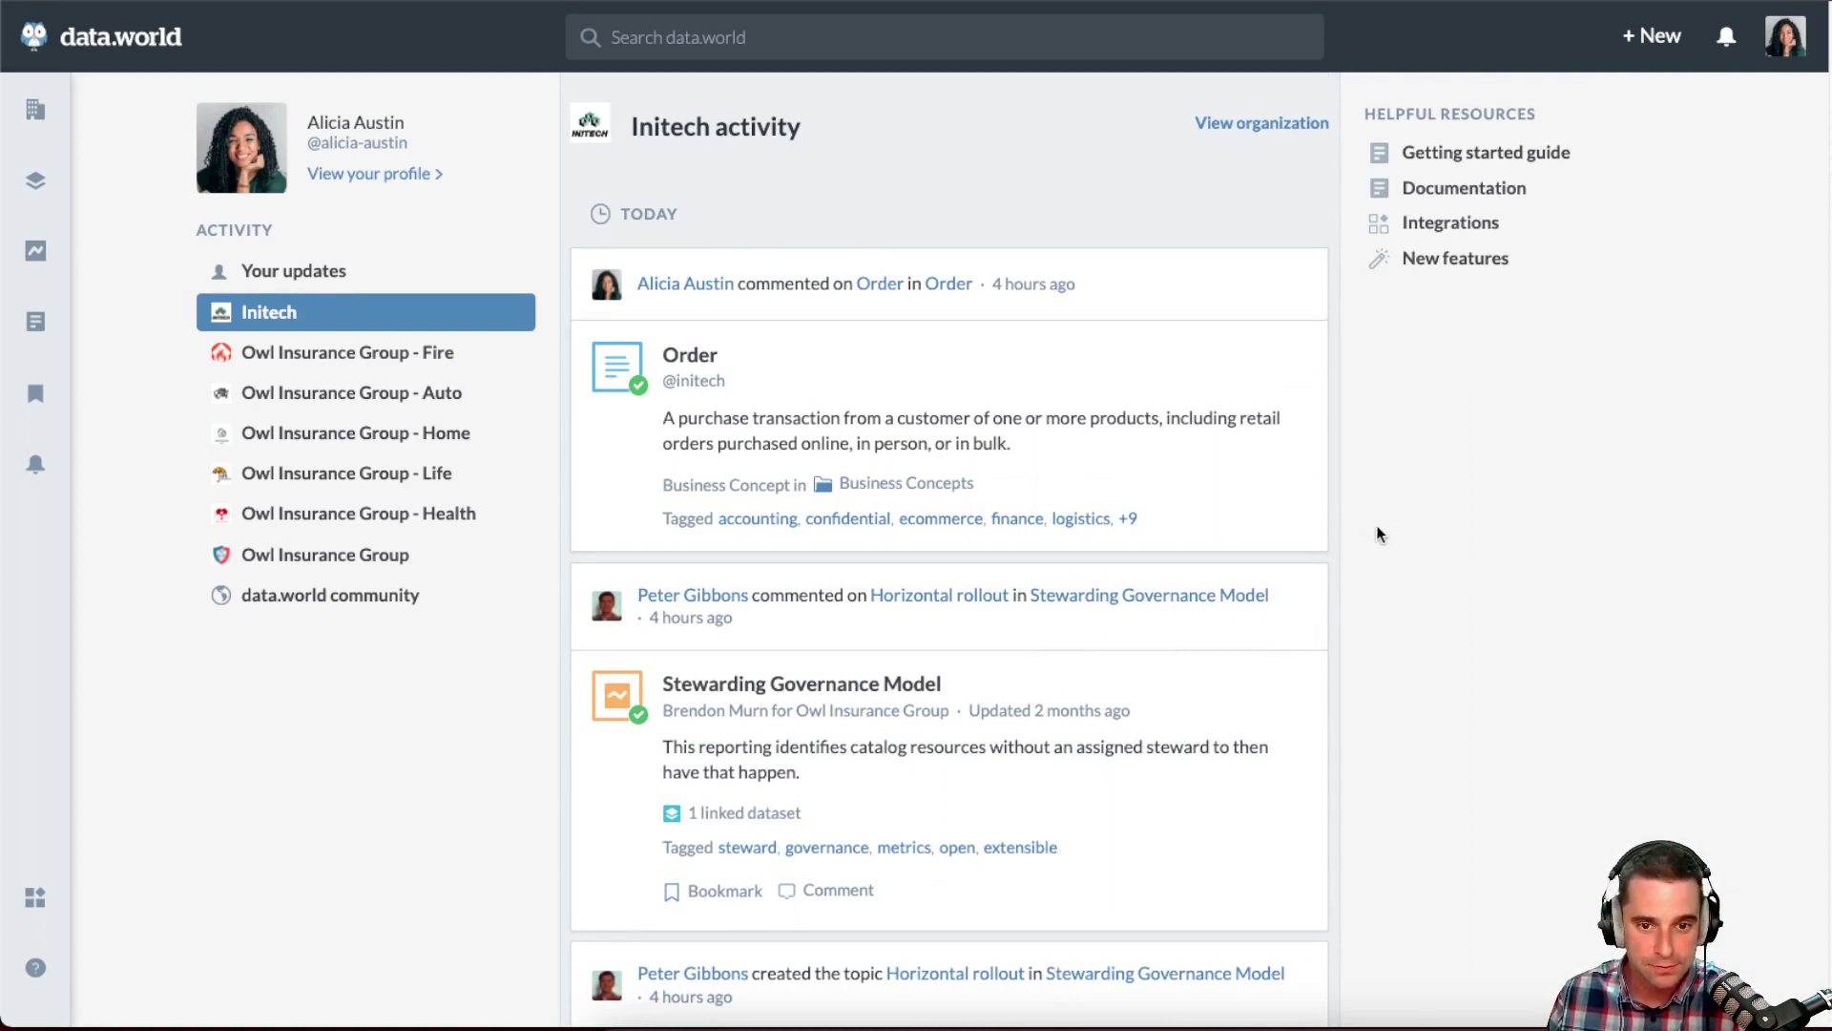
mouse_move(64, 126)
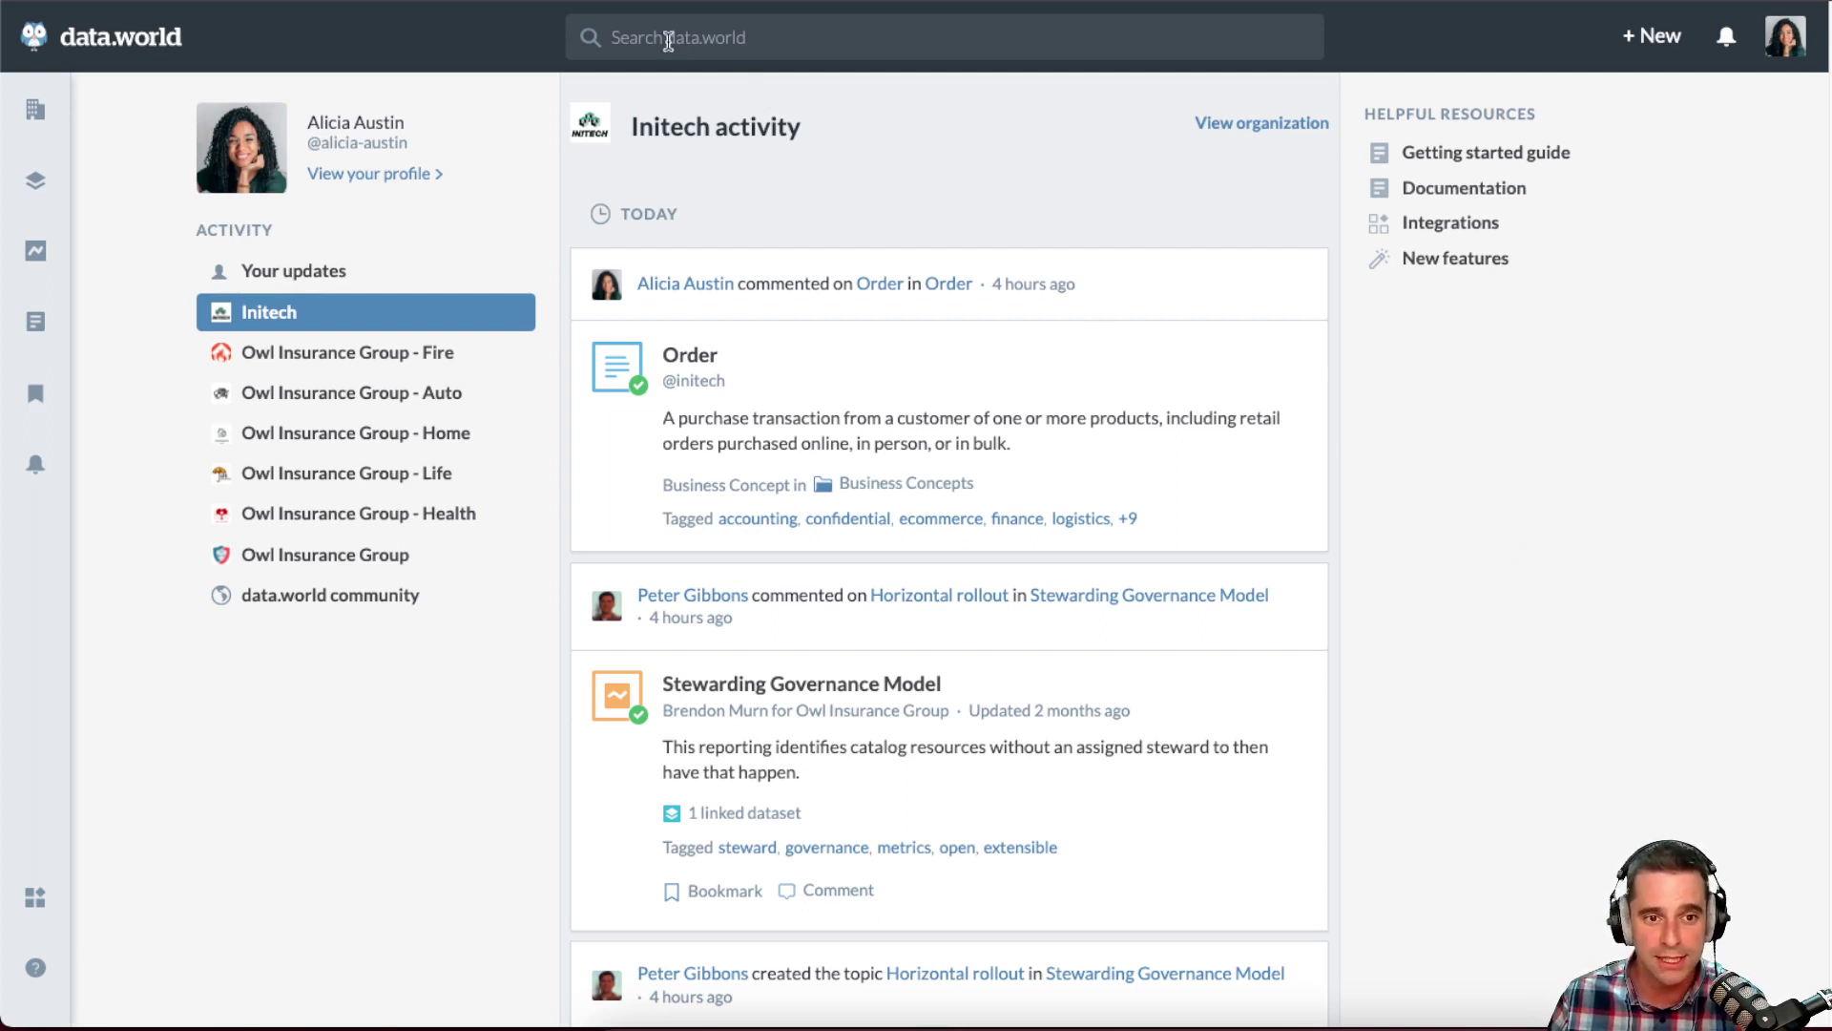
- Search the catalog for 'order'
left_click(668, 38)
type("order")
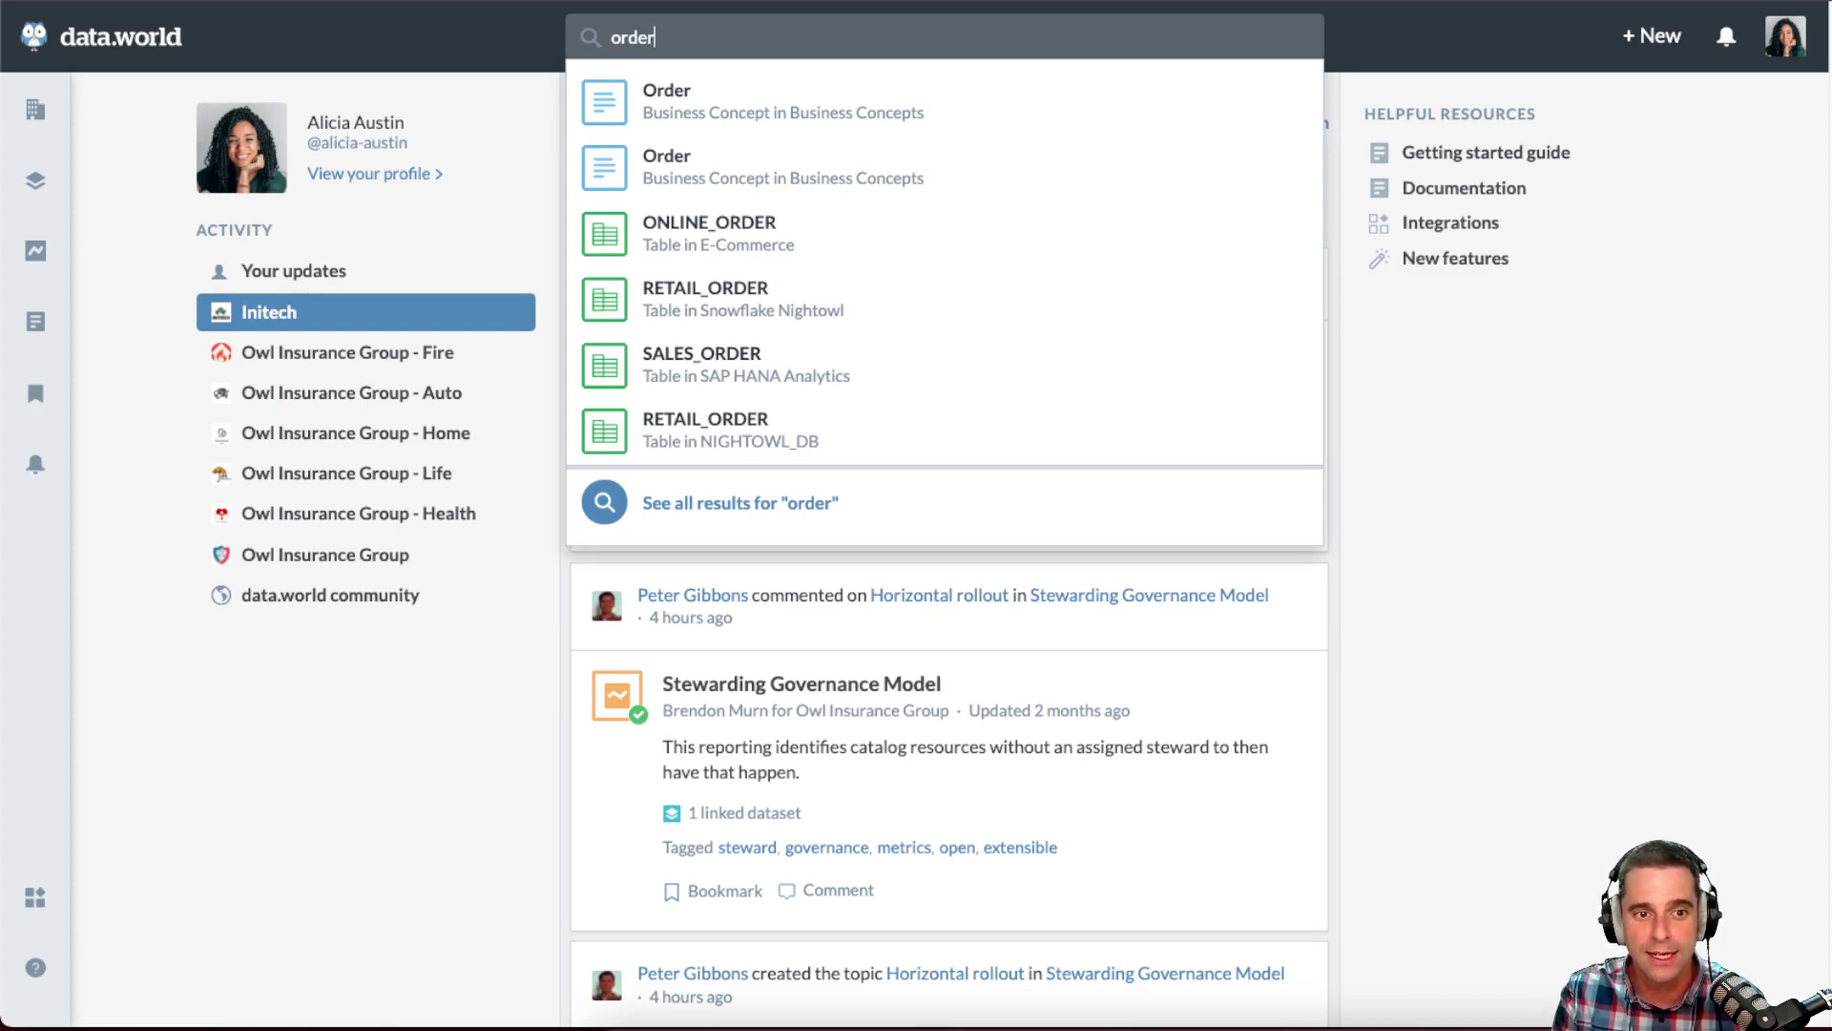
key("Return")
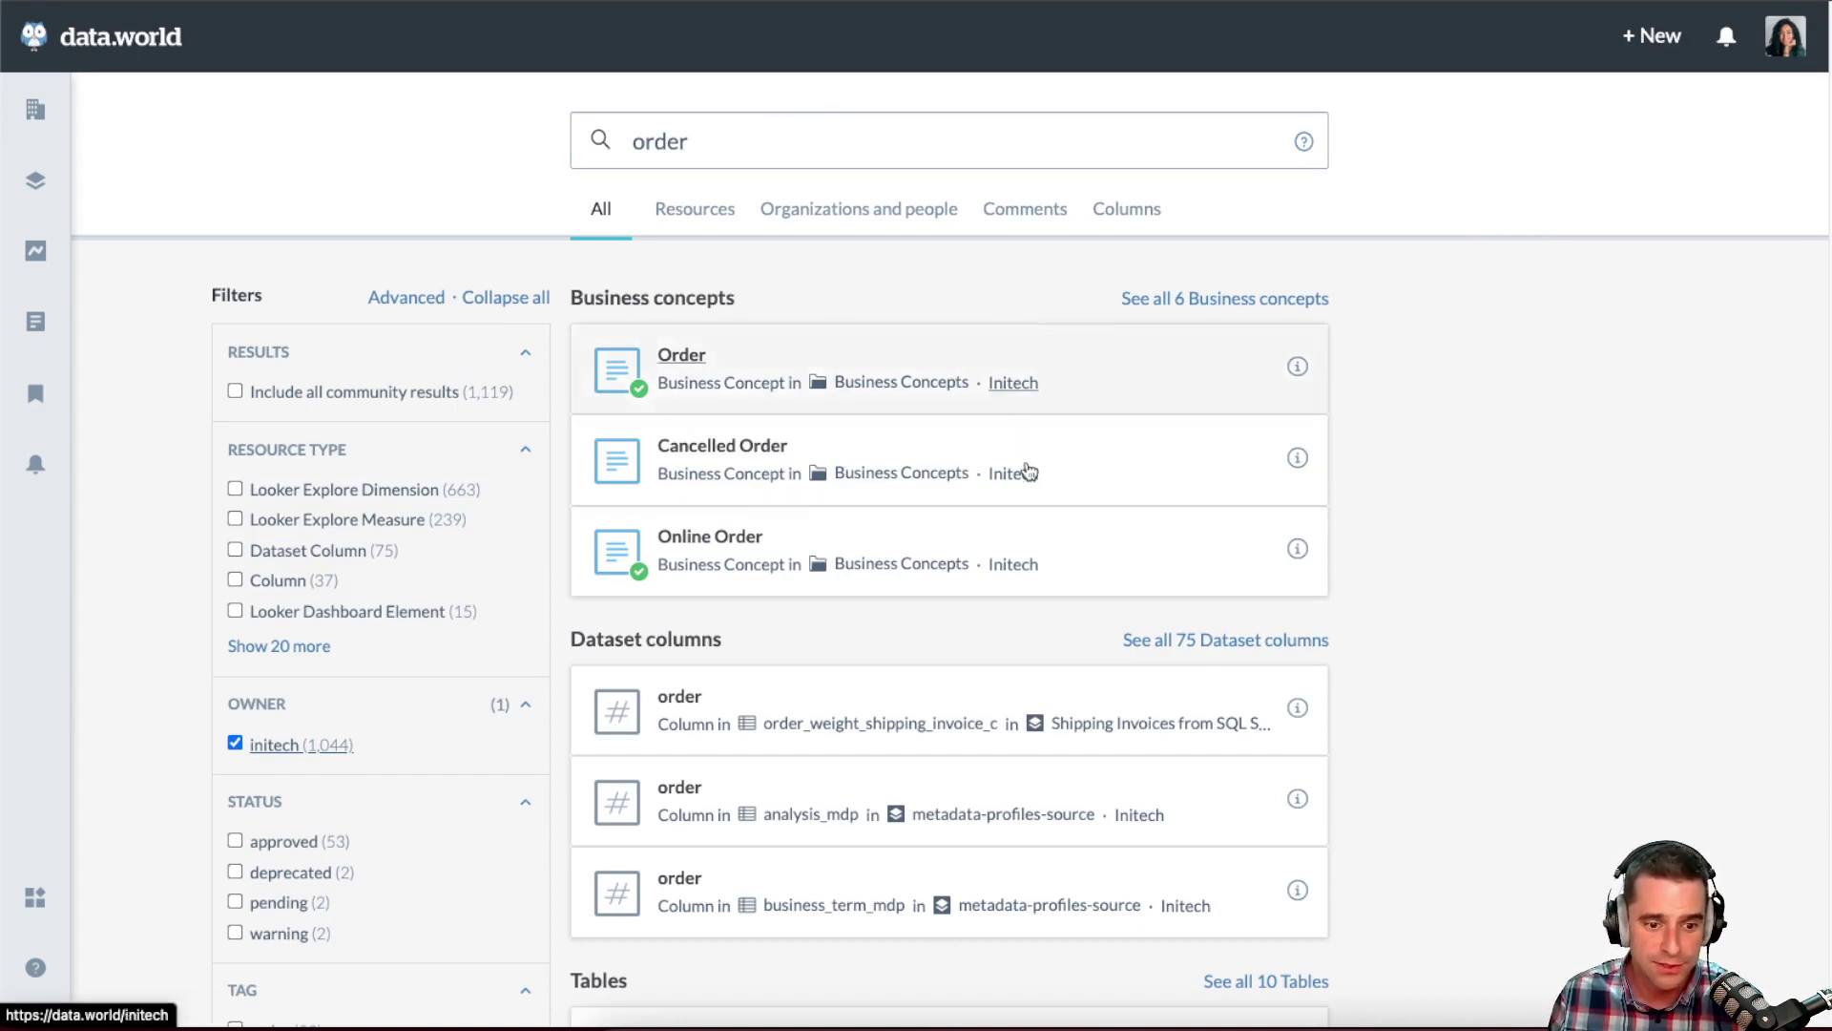
scroll(1047, 604, "down", 5)
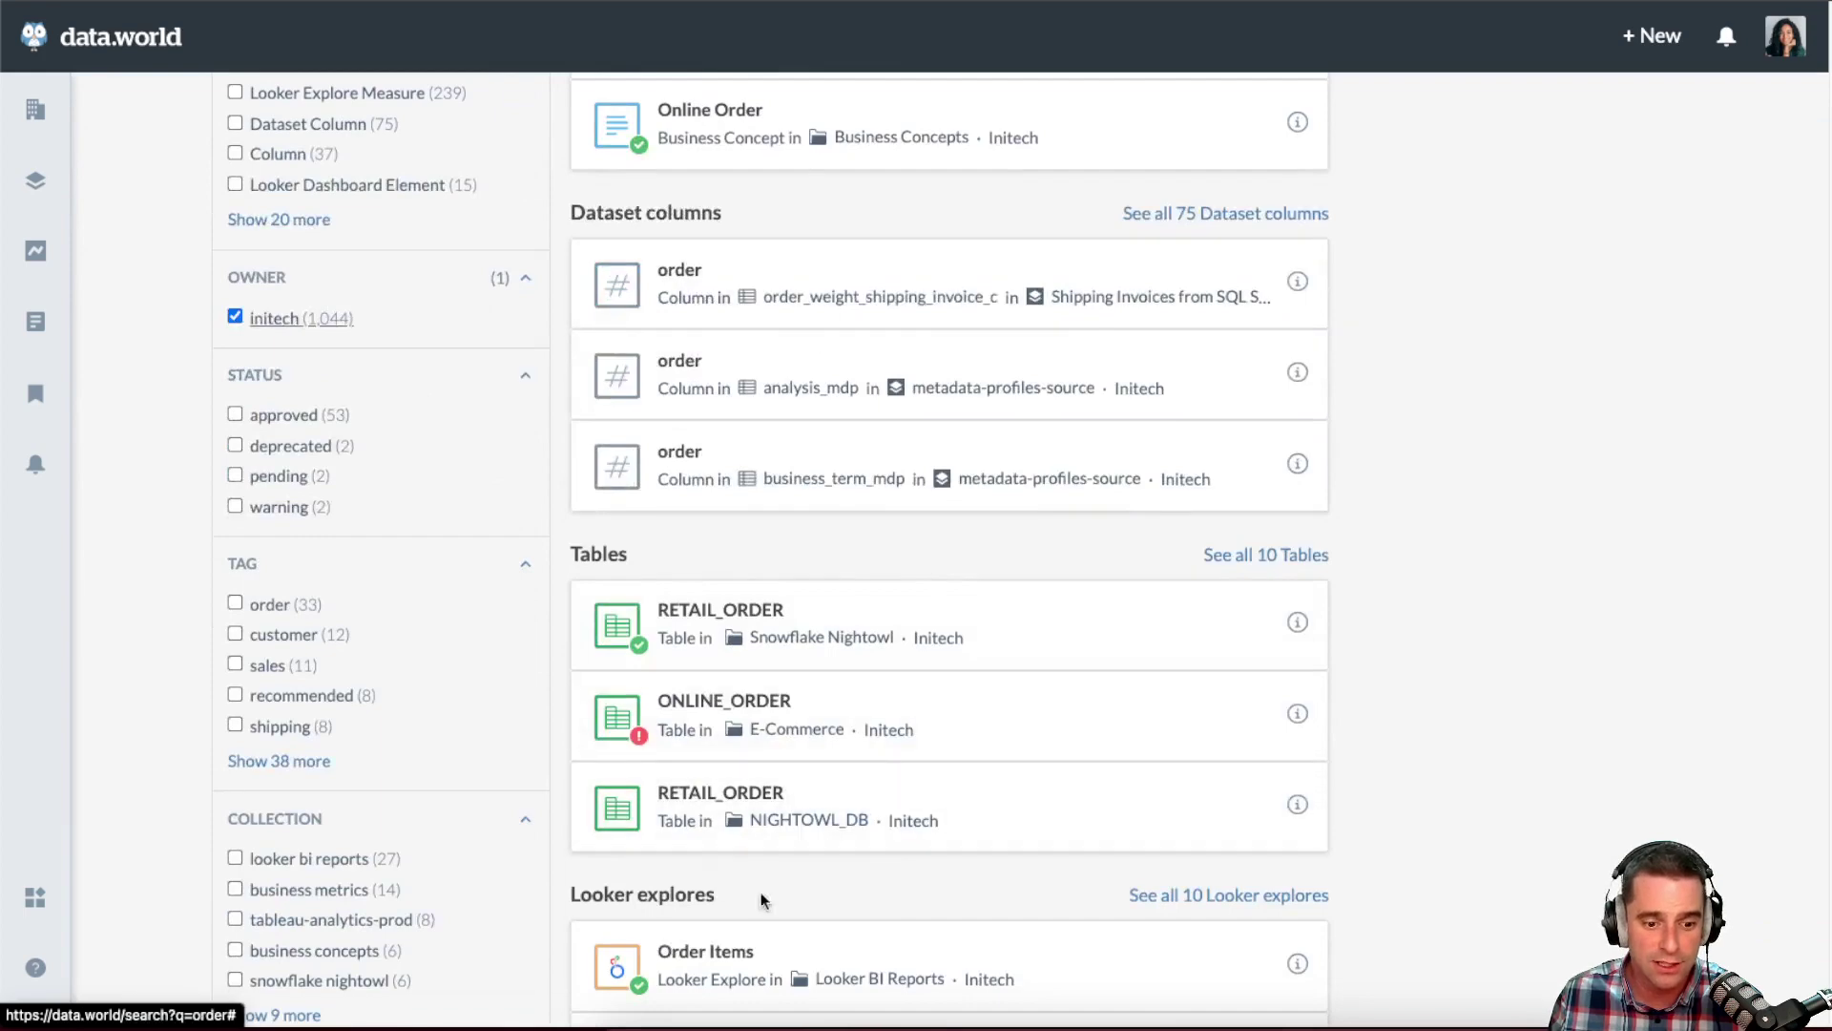
scroll(1474, 722, "up", 5)
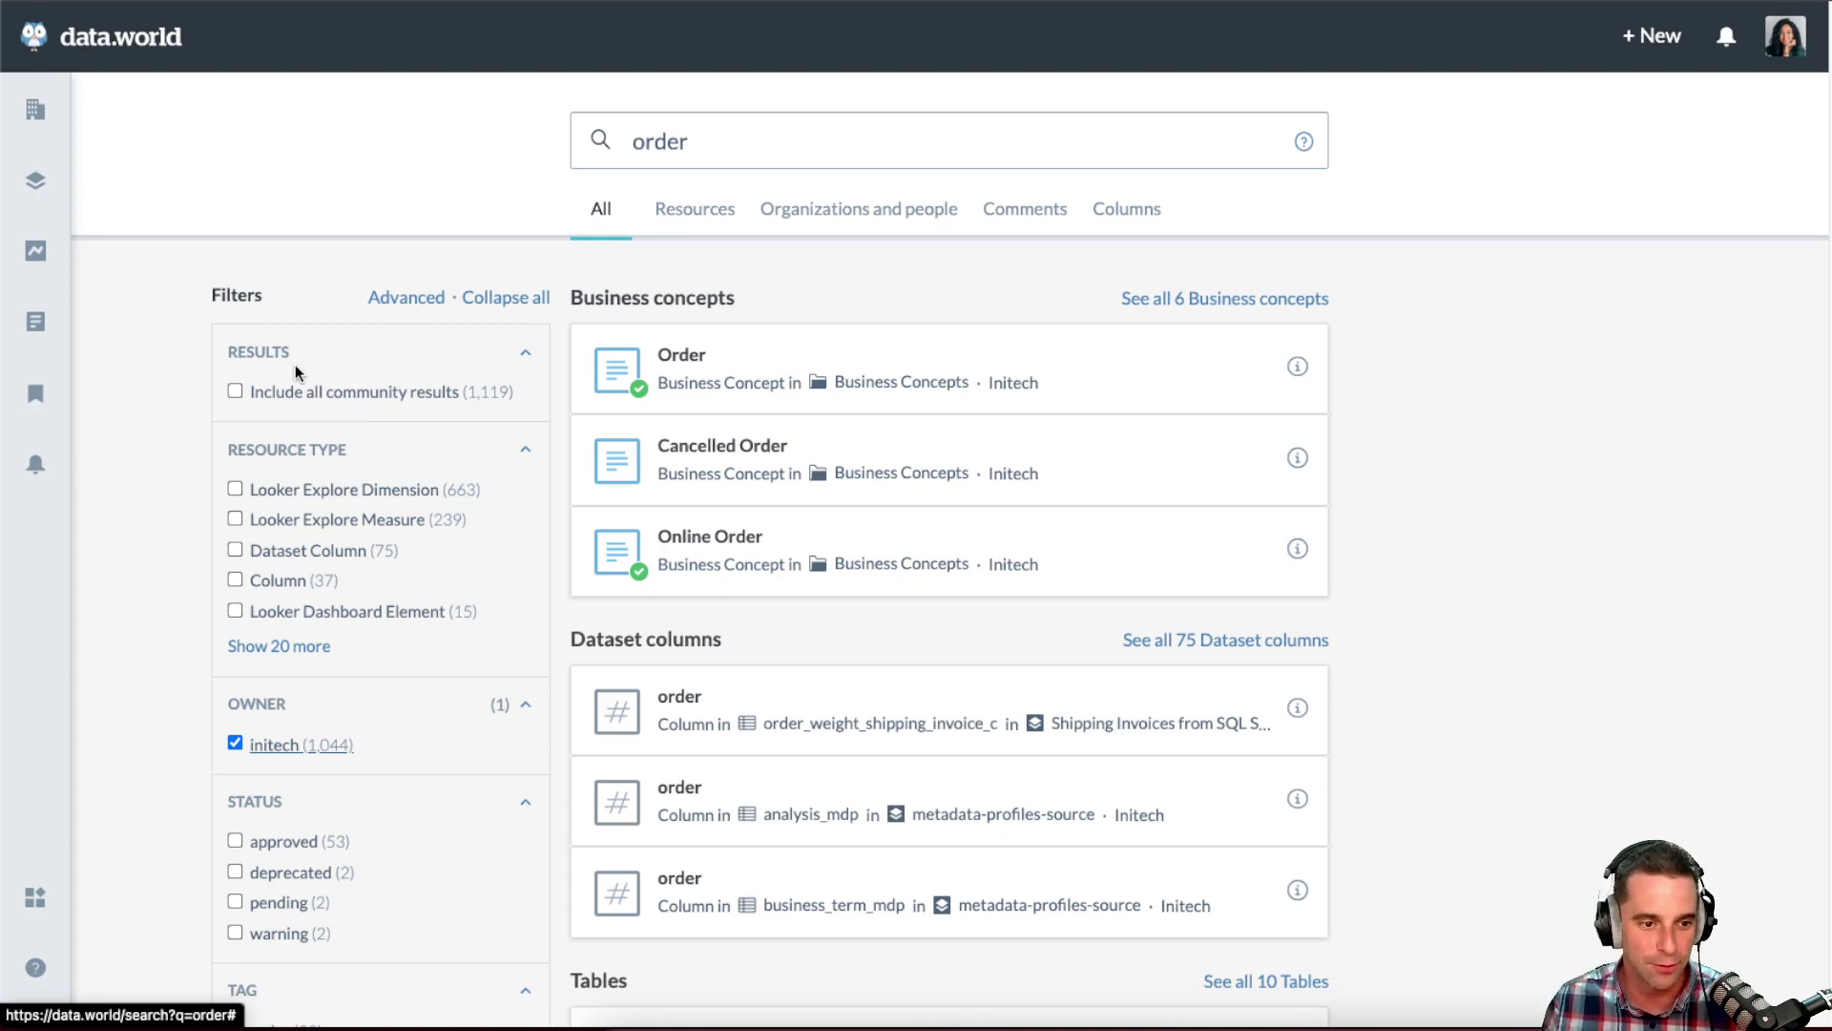
- Narrow the 'order' results to Popular items only
scroll(153, 687, "down", 2)
scroll(145, 764, "down", 5)
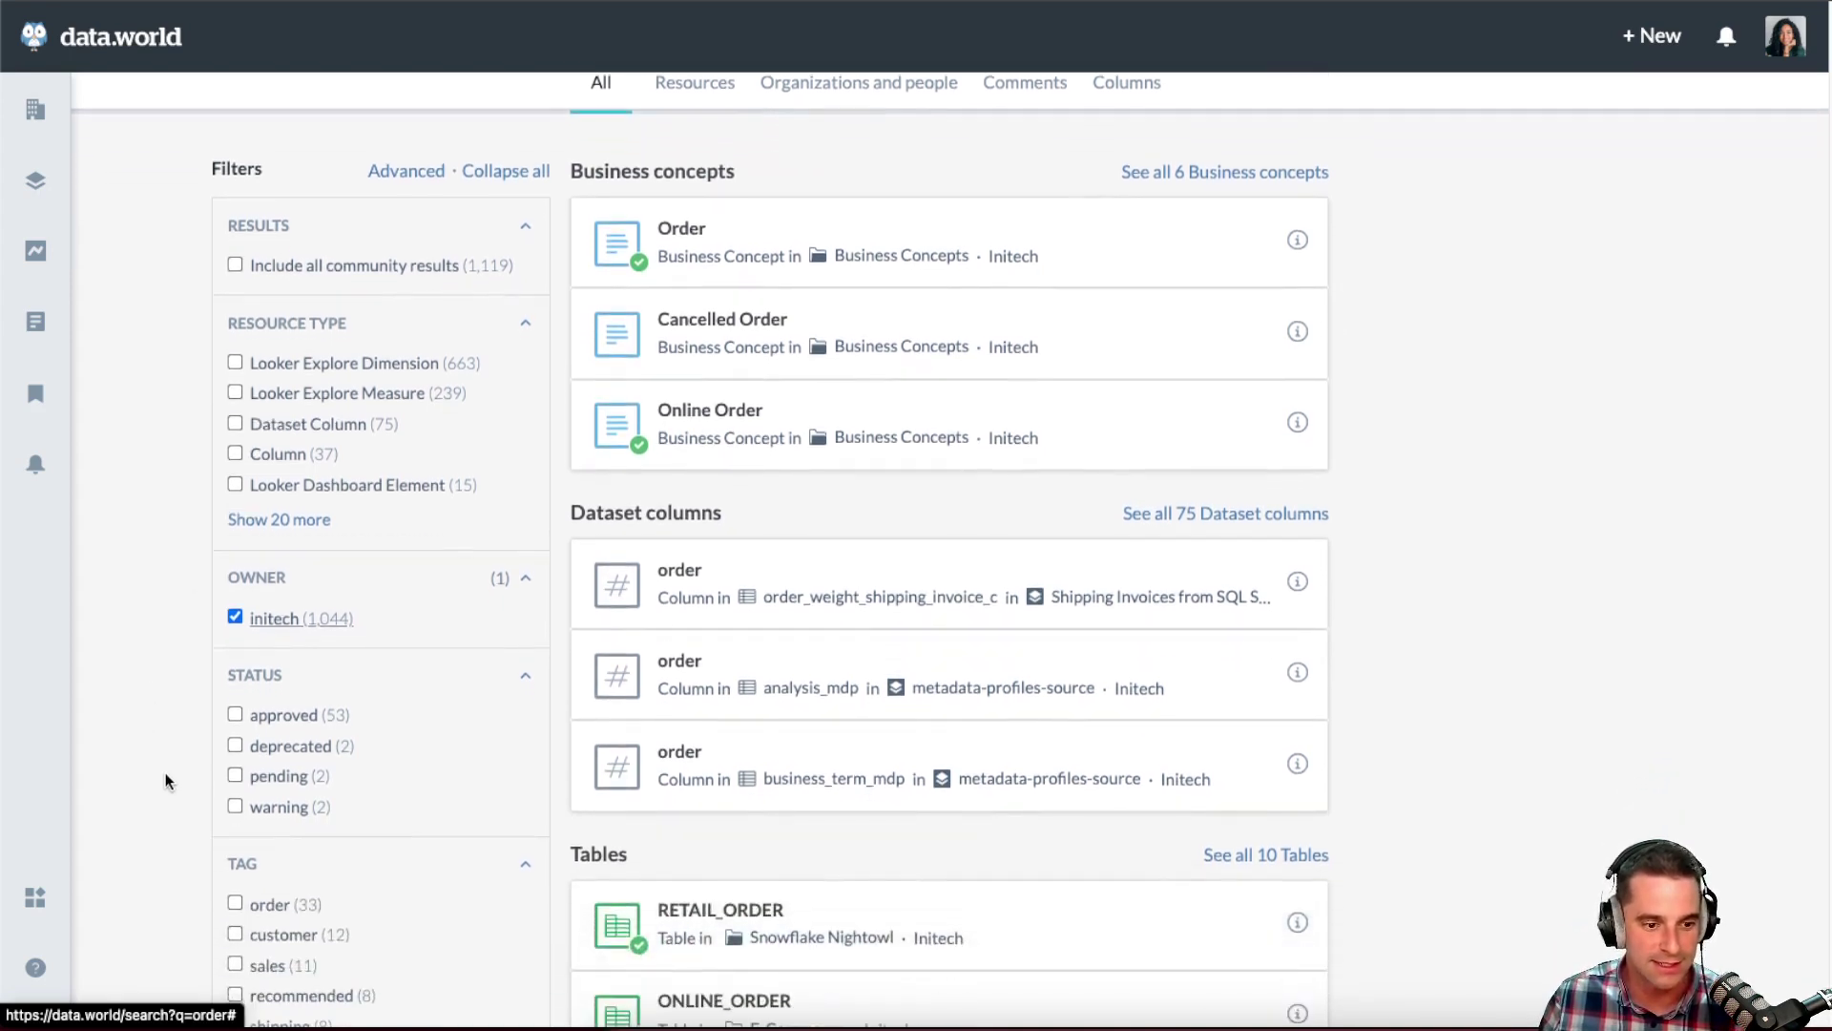
scroll(178, 793, "down", 6)
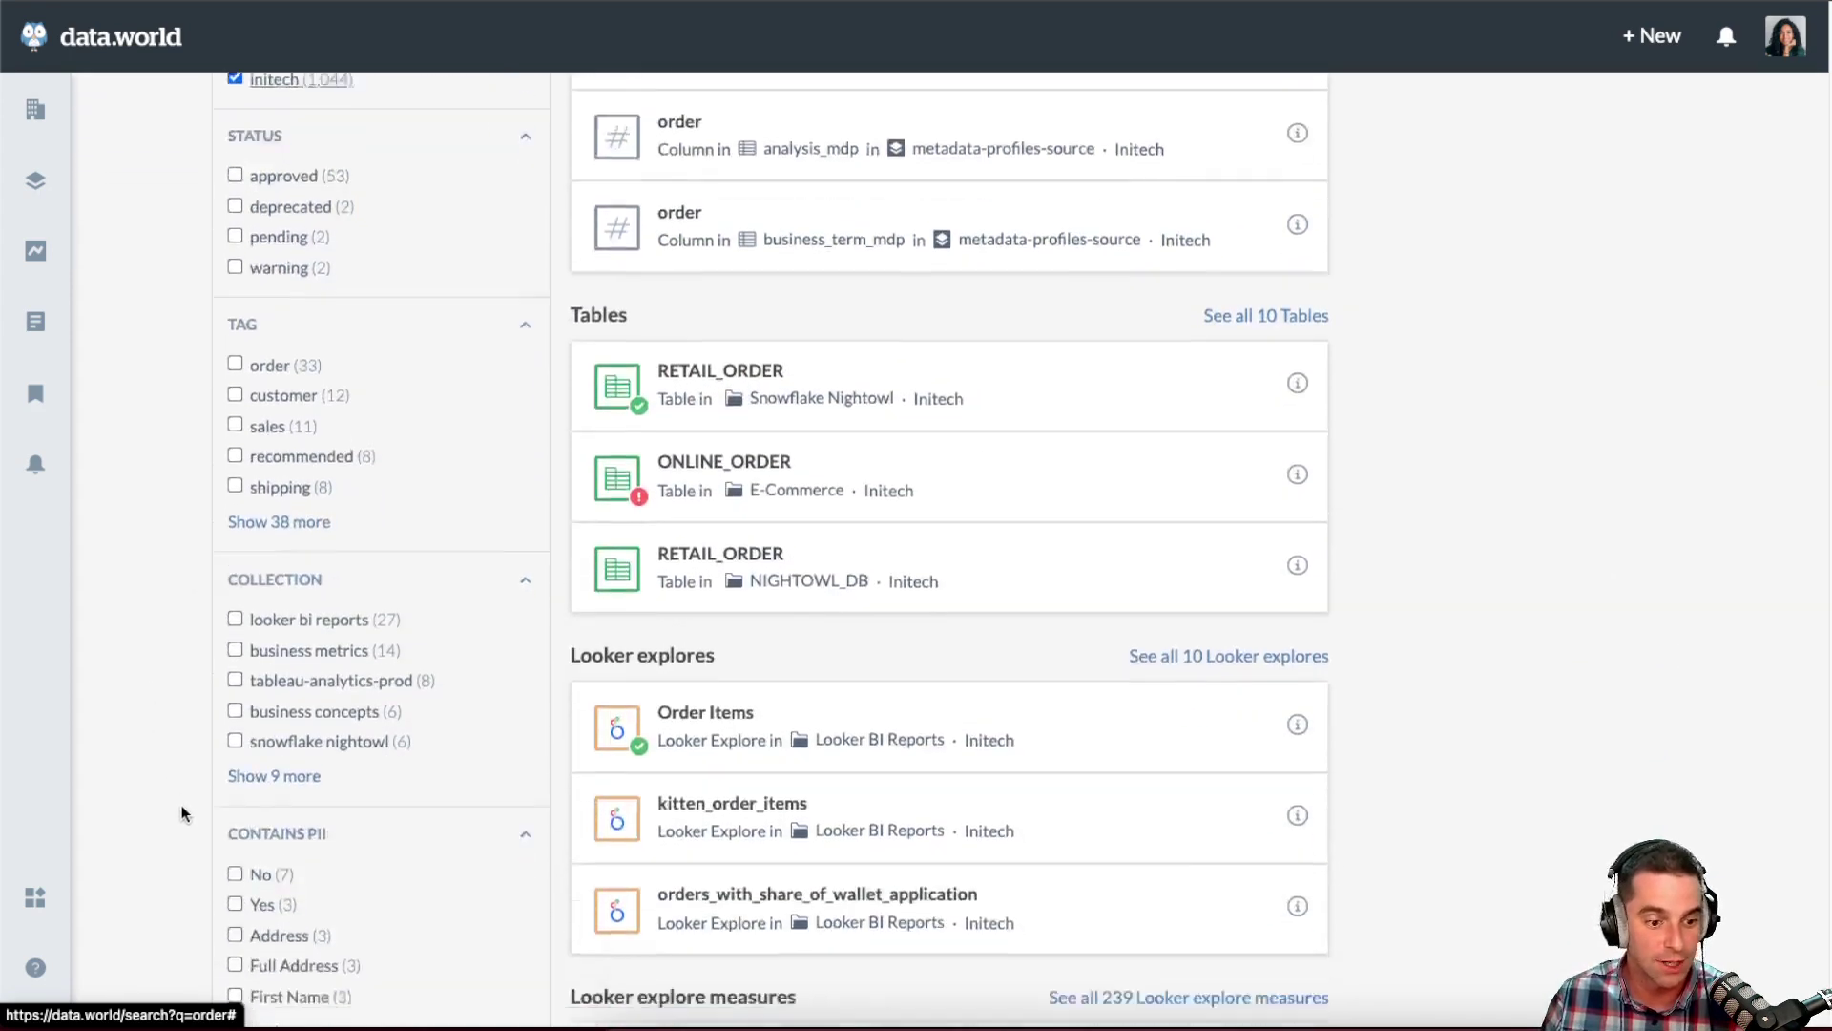
scroll(194, 808, "down", 3)
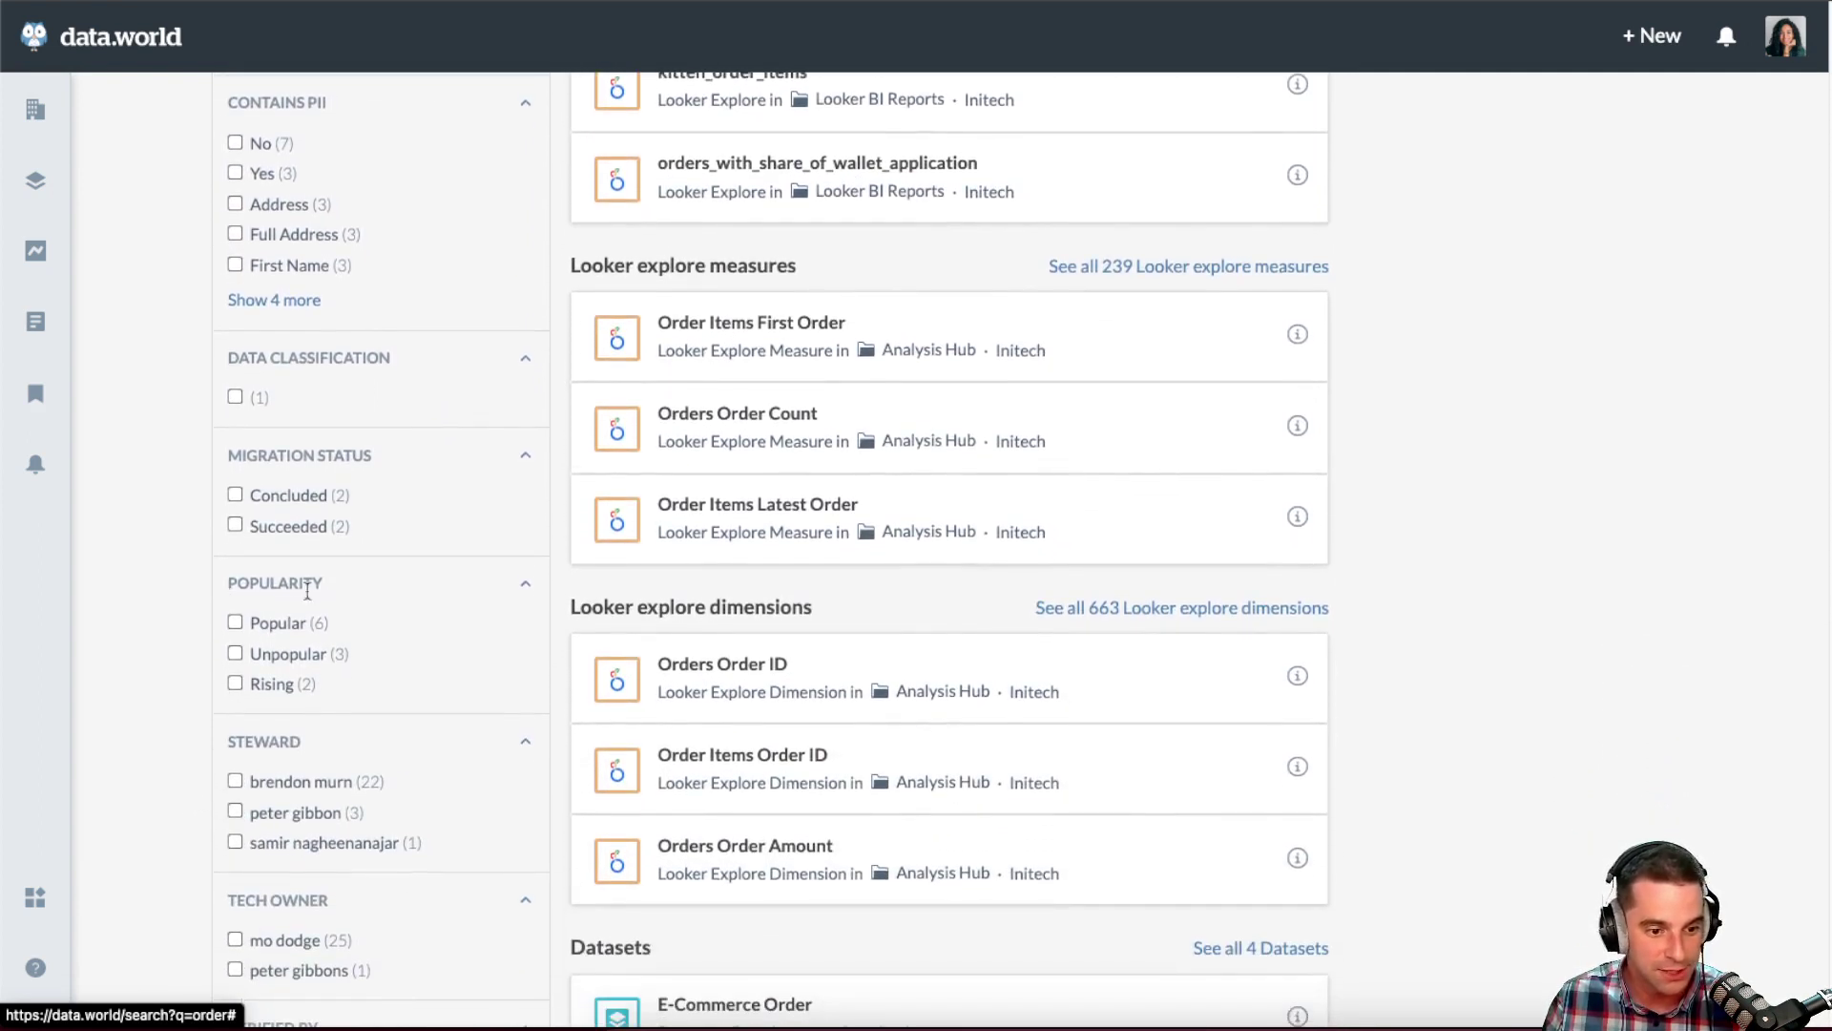
left_click(290, 630)
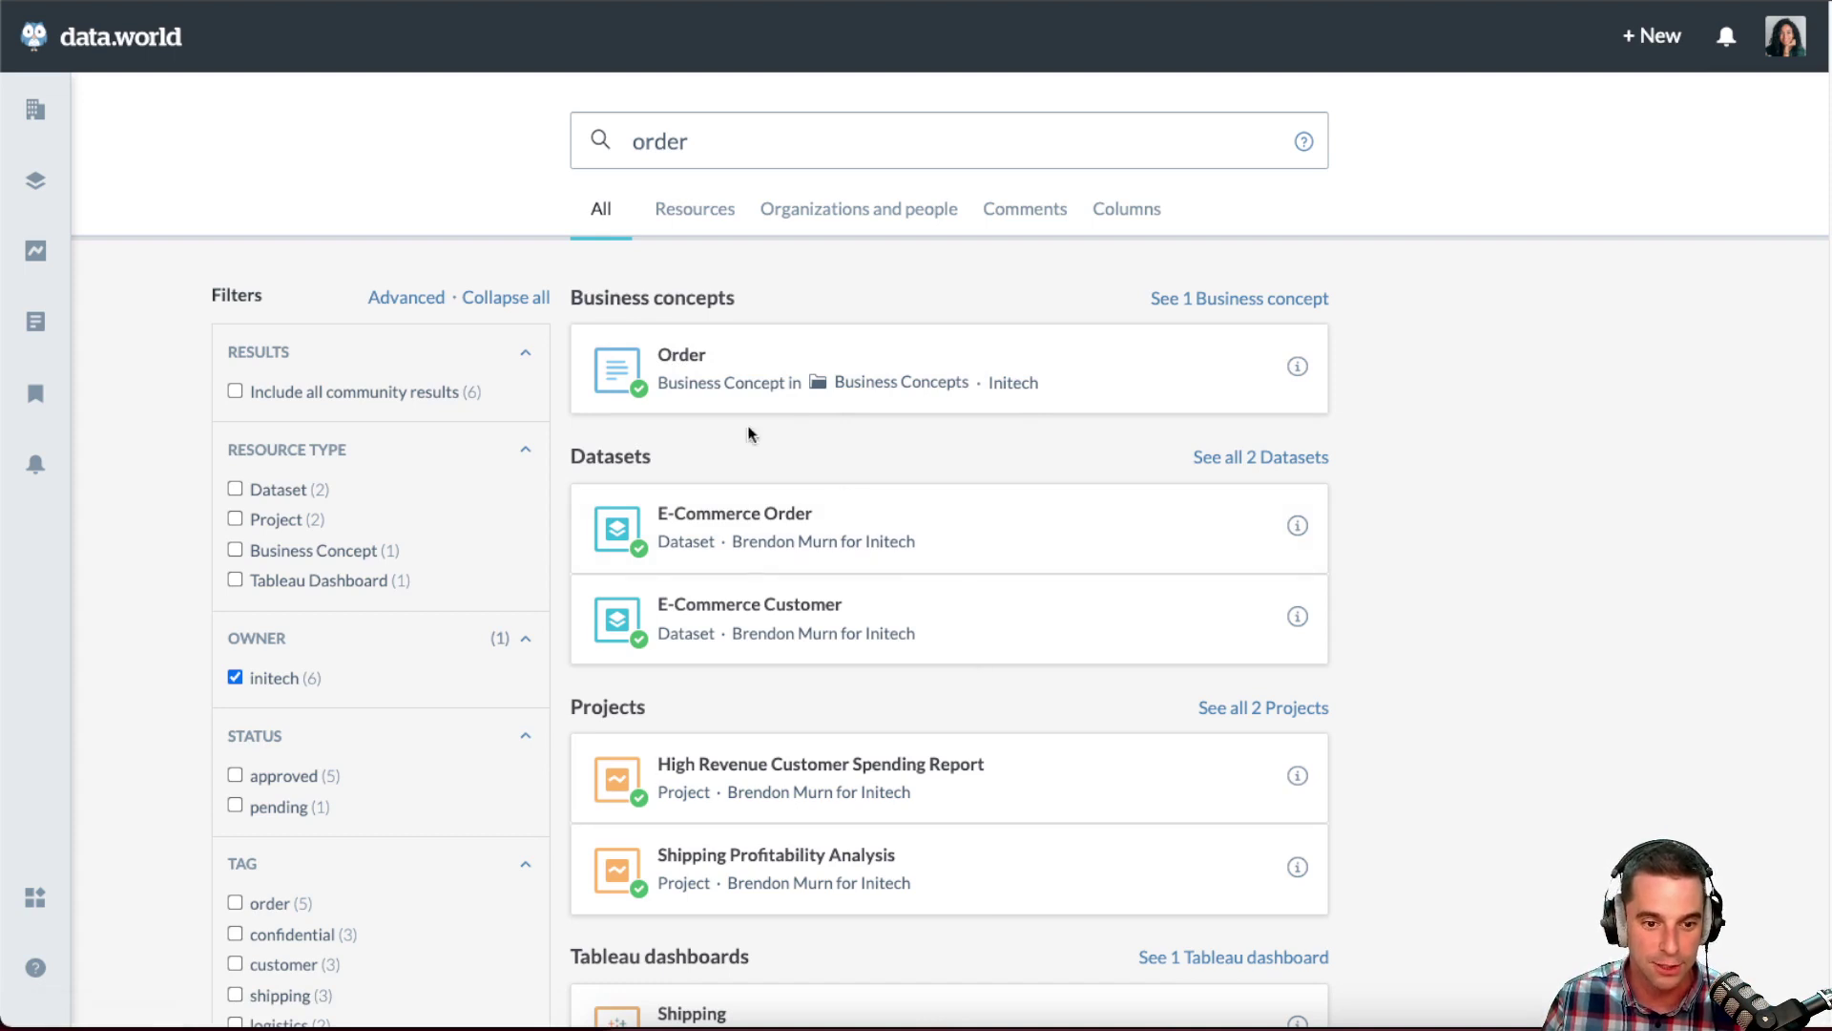
- Open the Order concept, expand its summary, and review its 2 metrics, 2 analyses, 3 tables
left_click(682, 355)
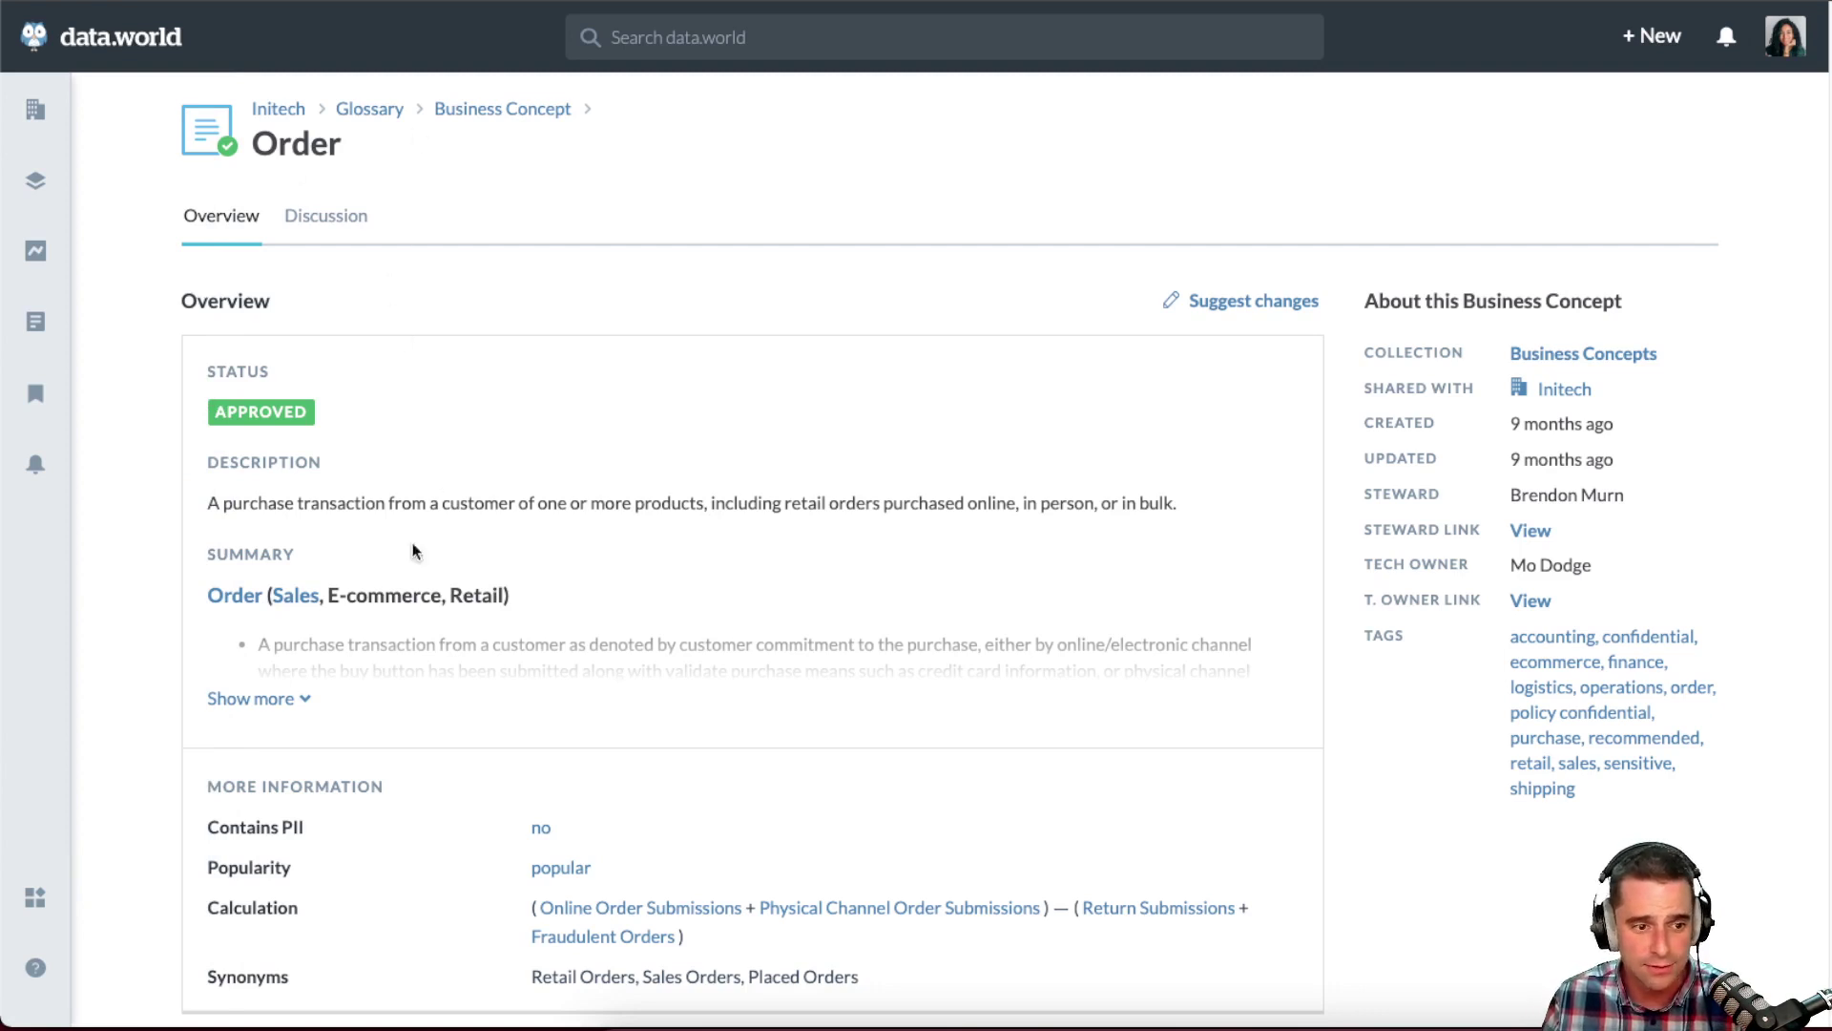
left_click(251, 699)
scroll(310, 654, "down", 2)
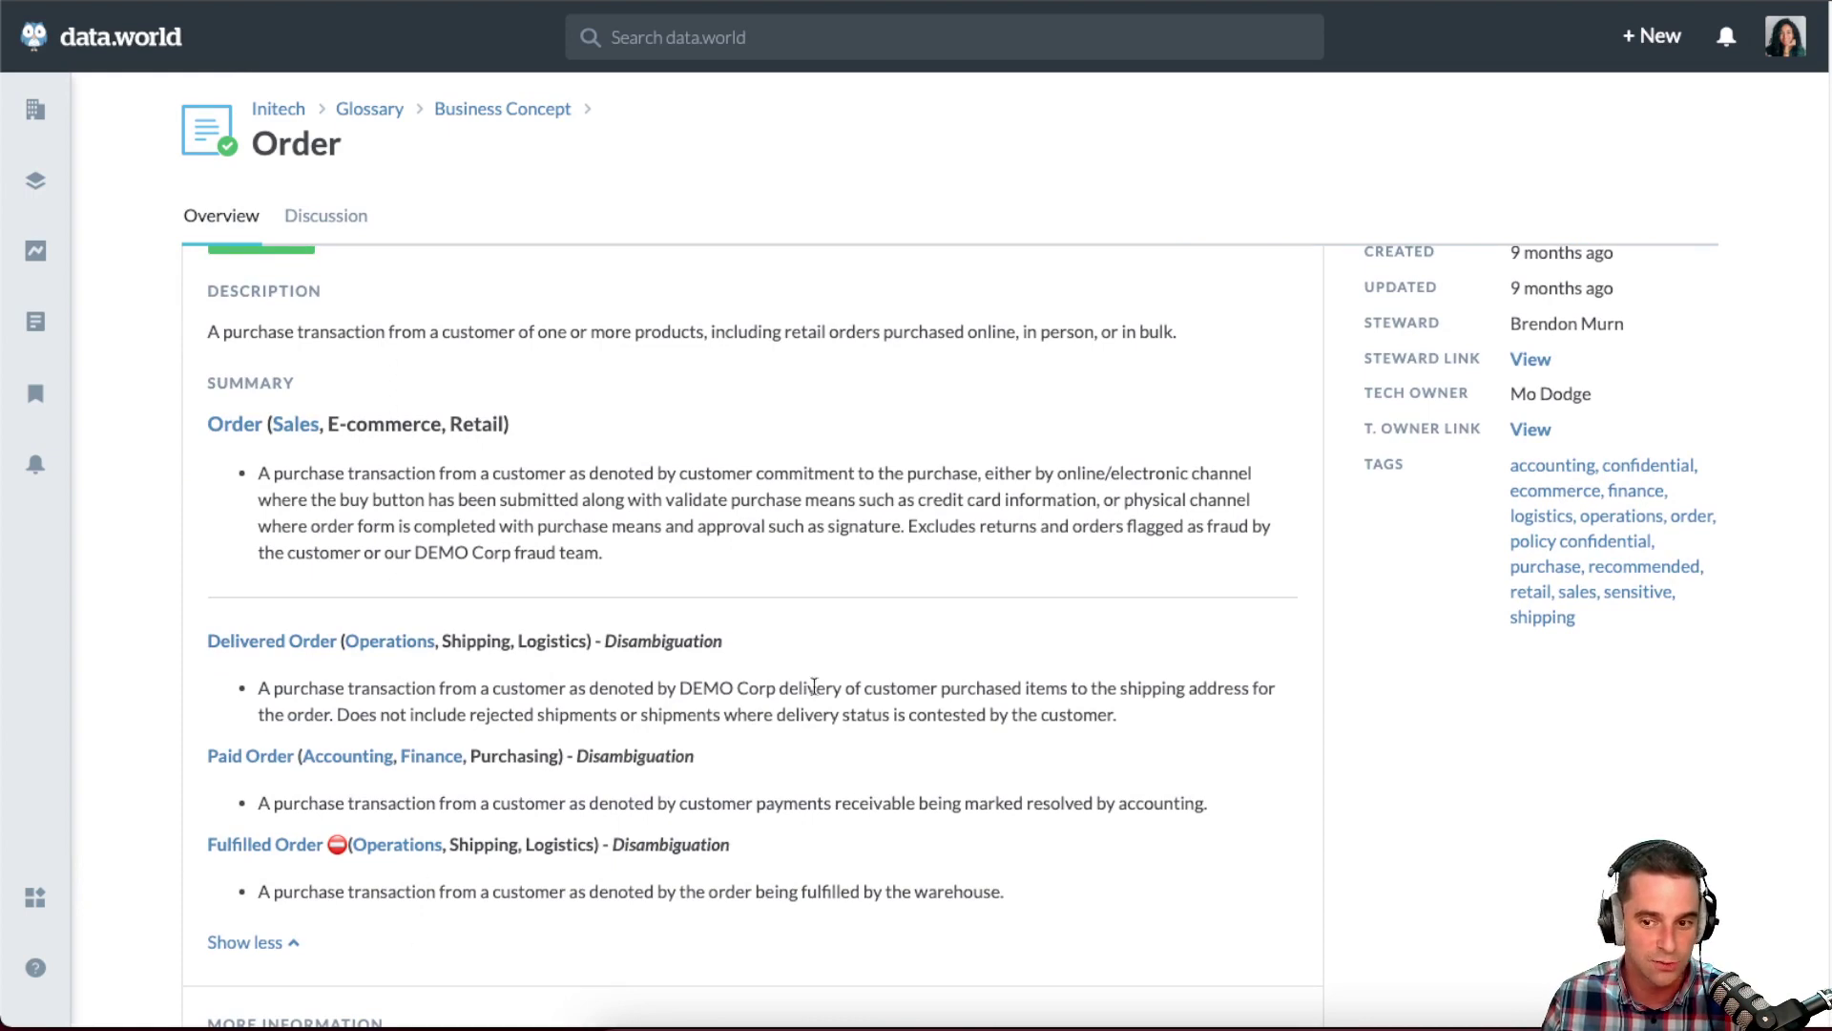
scroll(1173, 748, "down", 6)
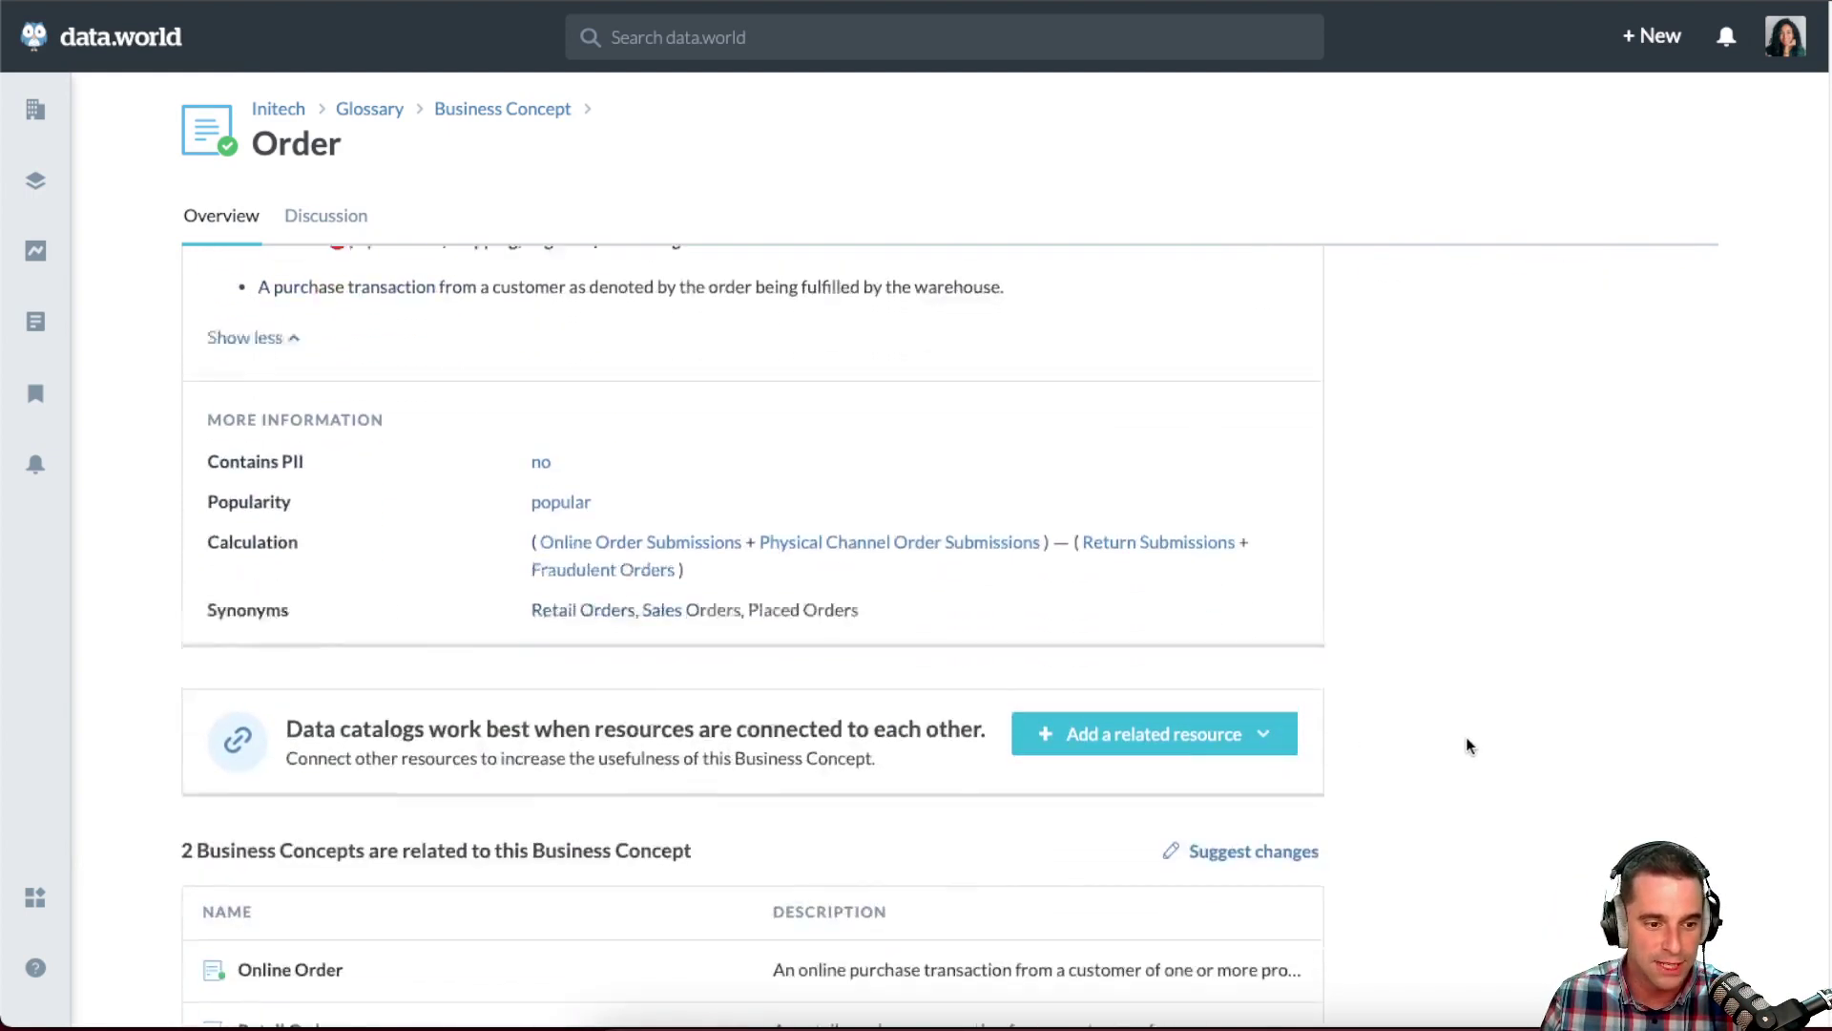
scroll(1465, 737, "down", 2)
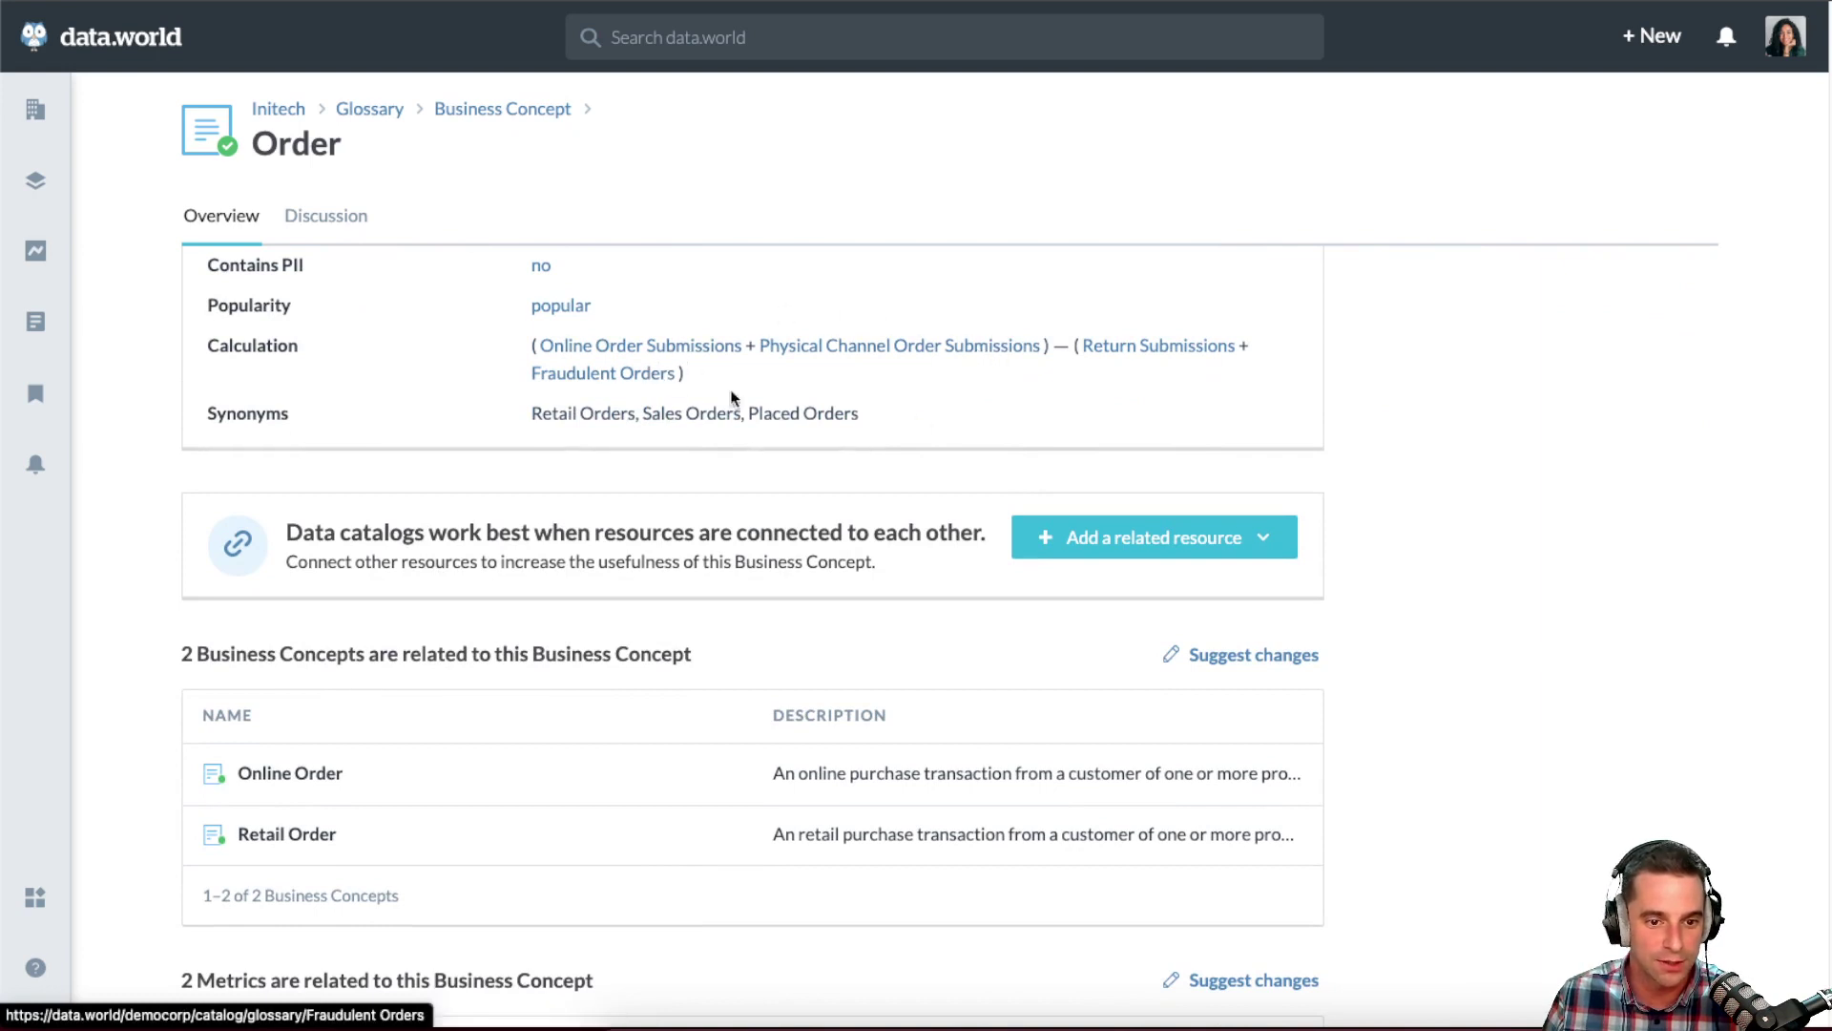
scroll(1040, 448, "up", 1)
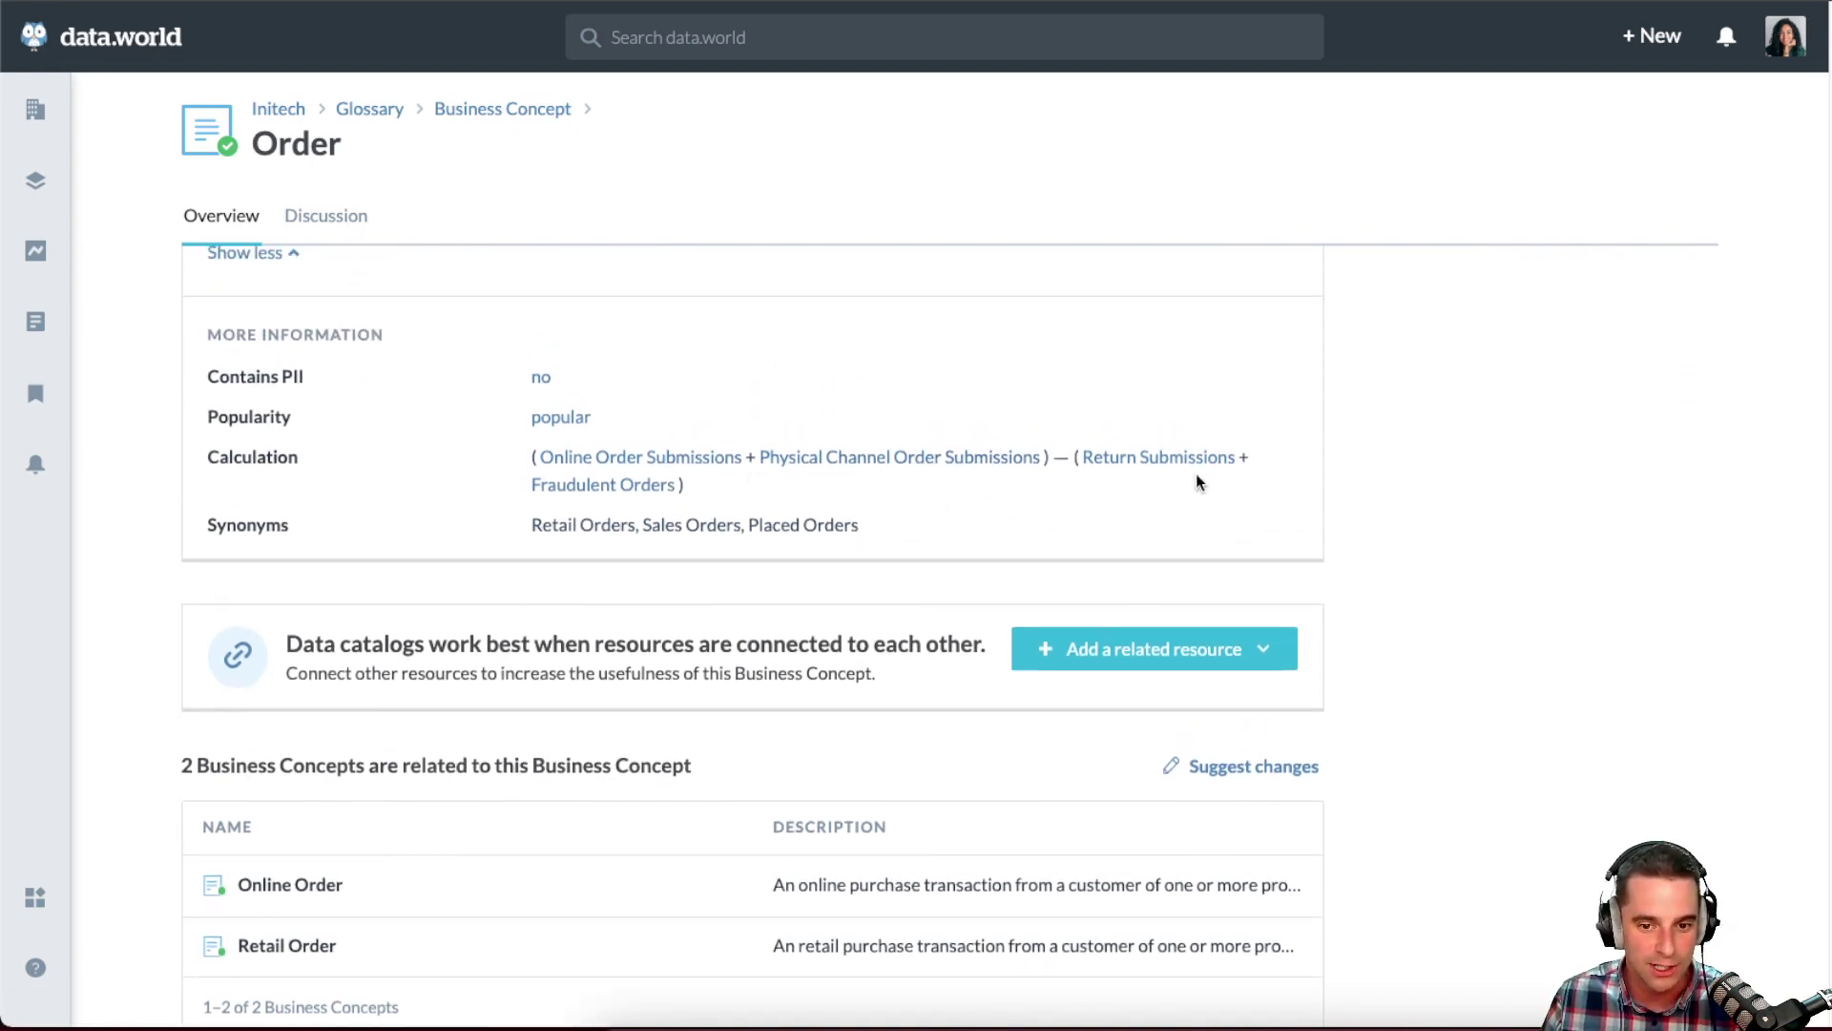
scroll(1470, 582, "down", 3)
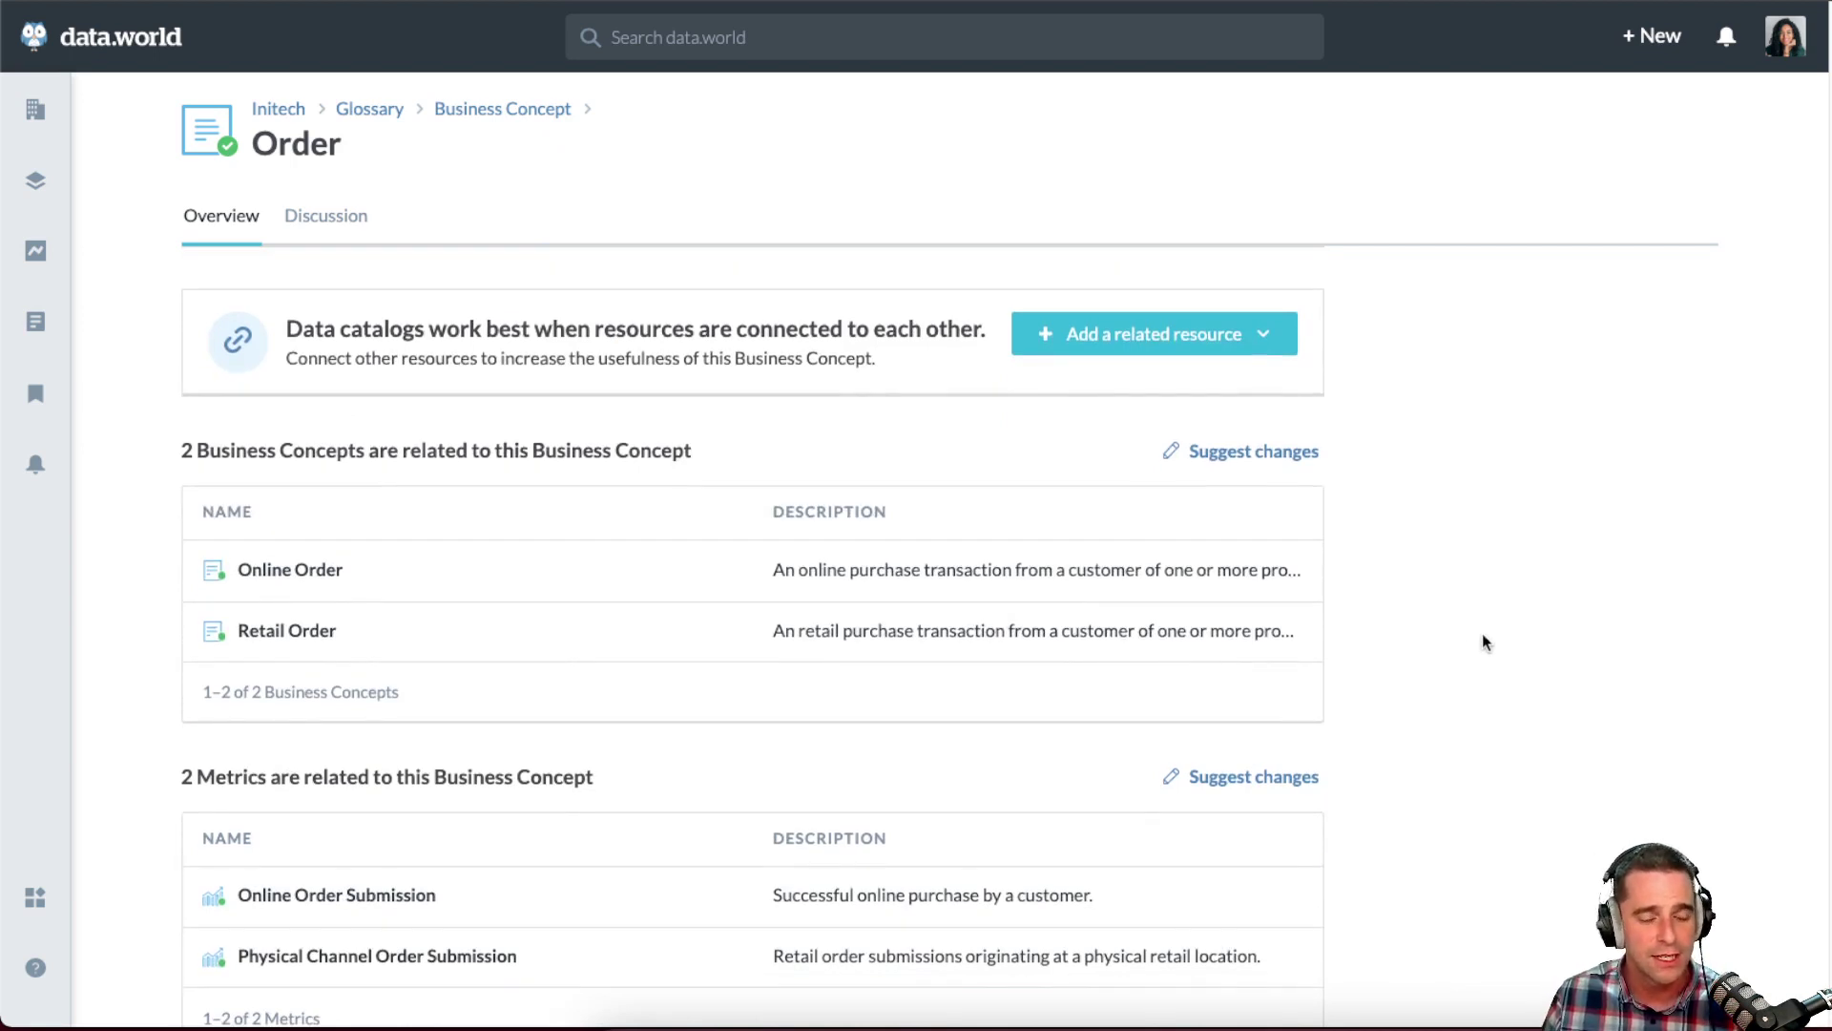
scroll(1145, 553, "down", 1)
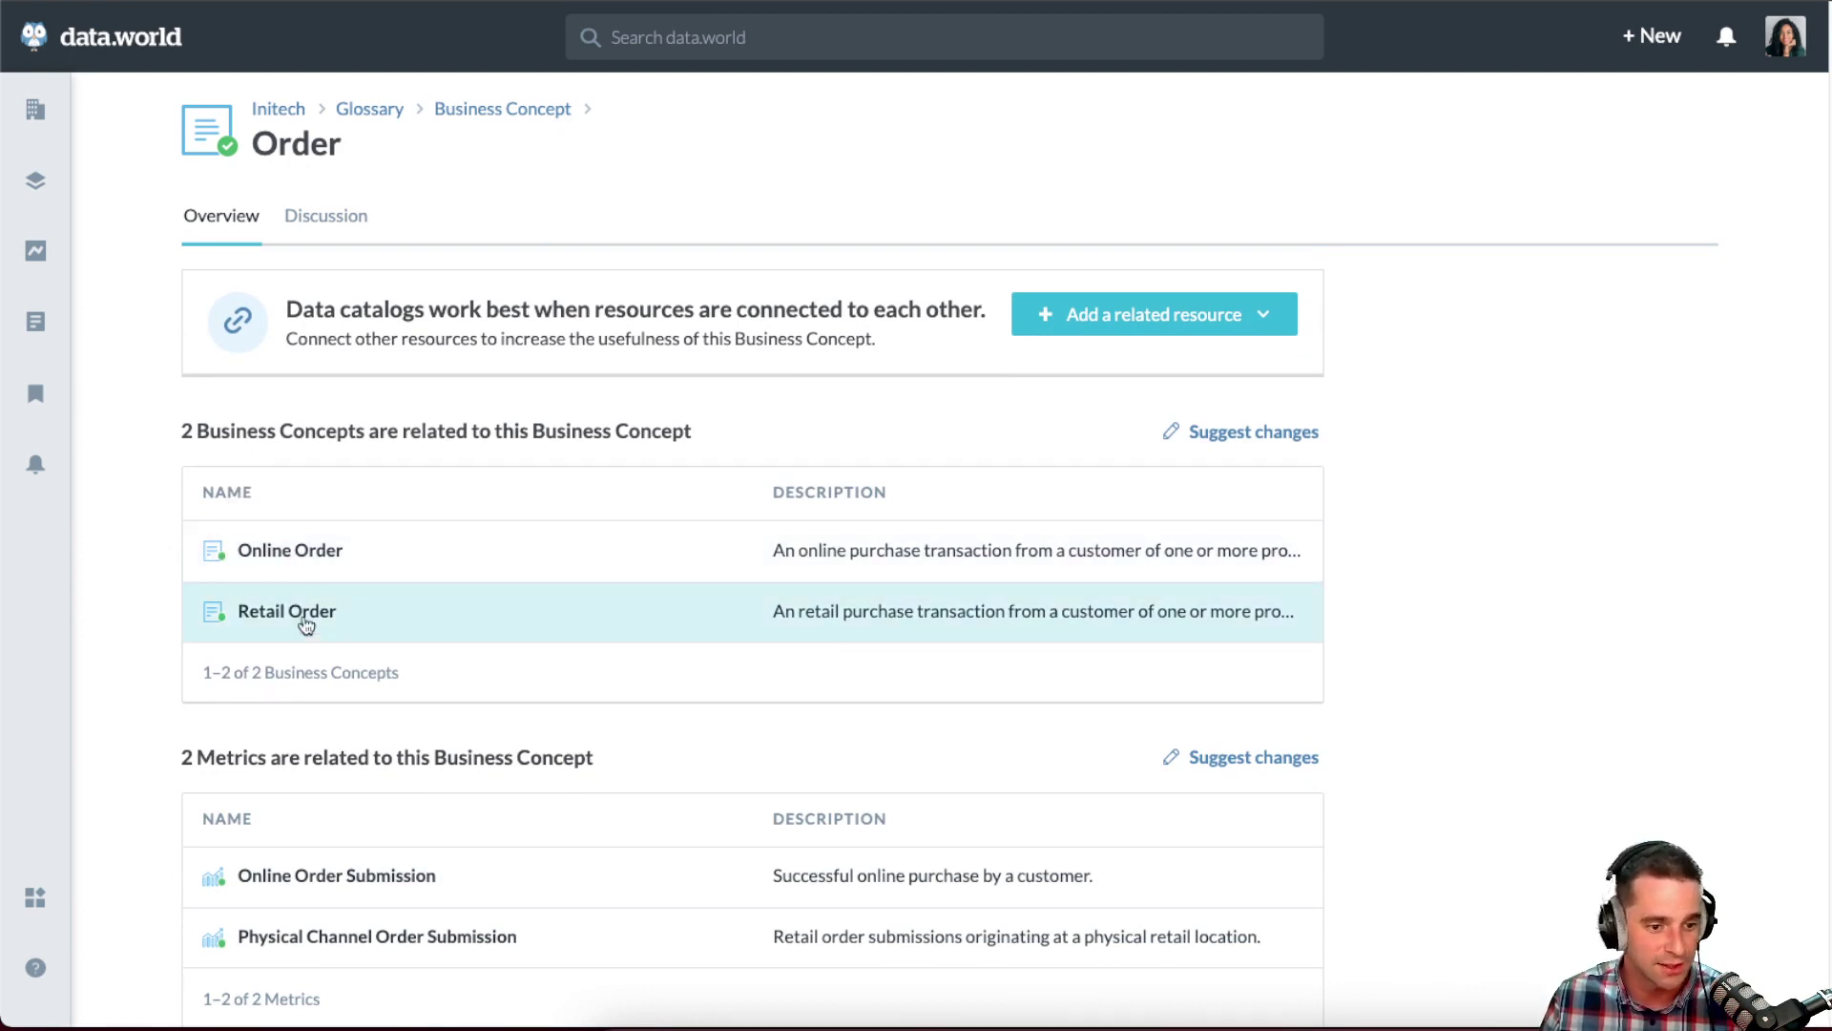
scroll(136, 754, "down", 3)
scroll(135, 769, "down", 2)
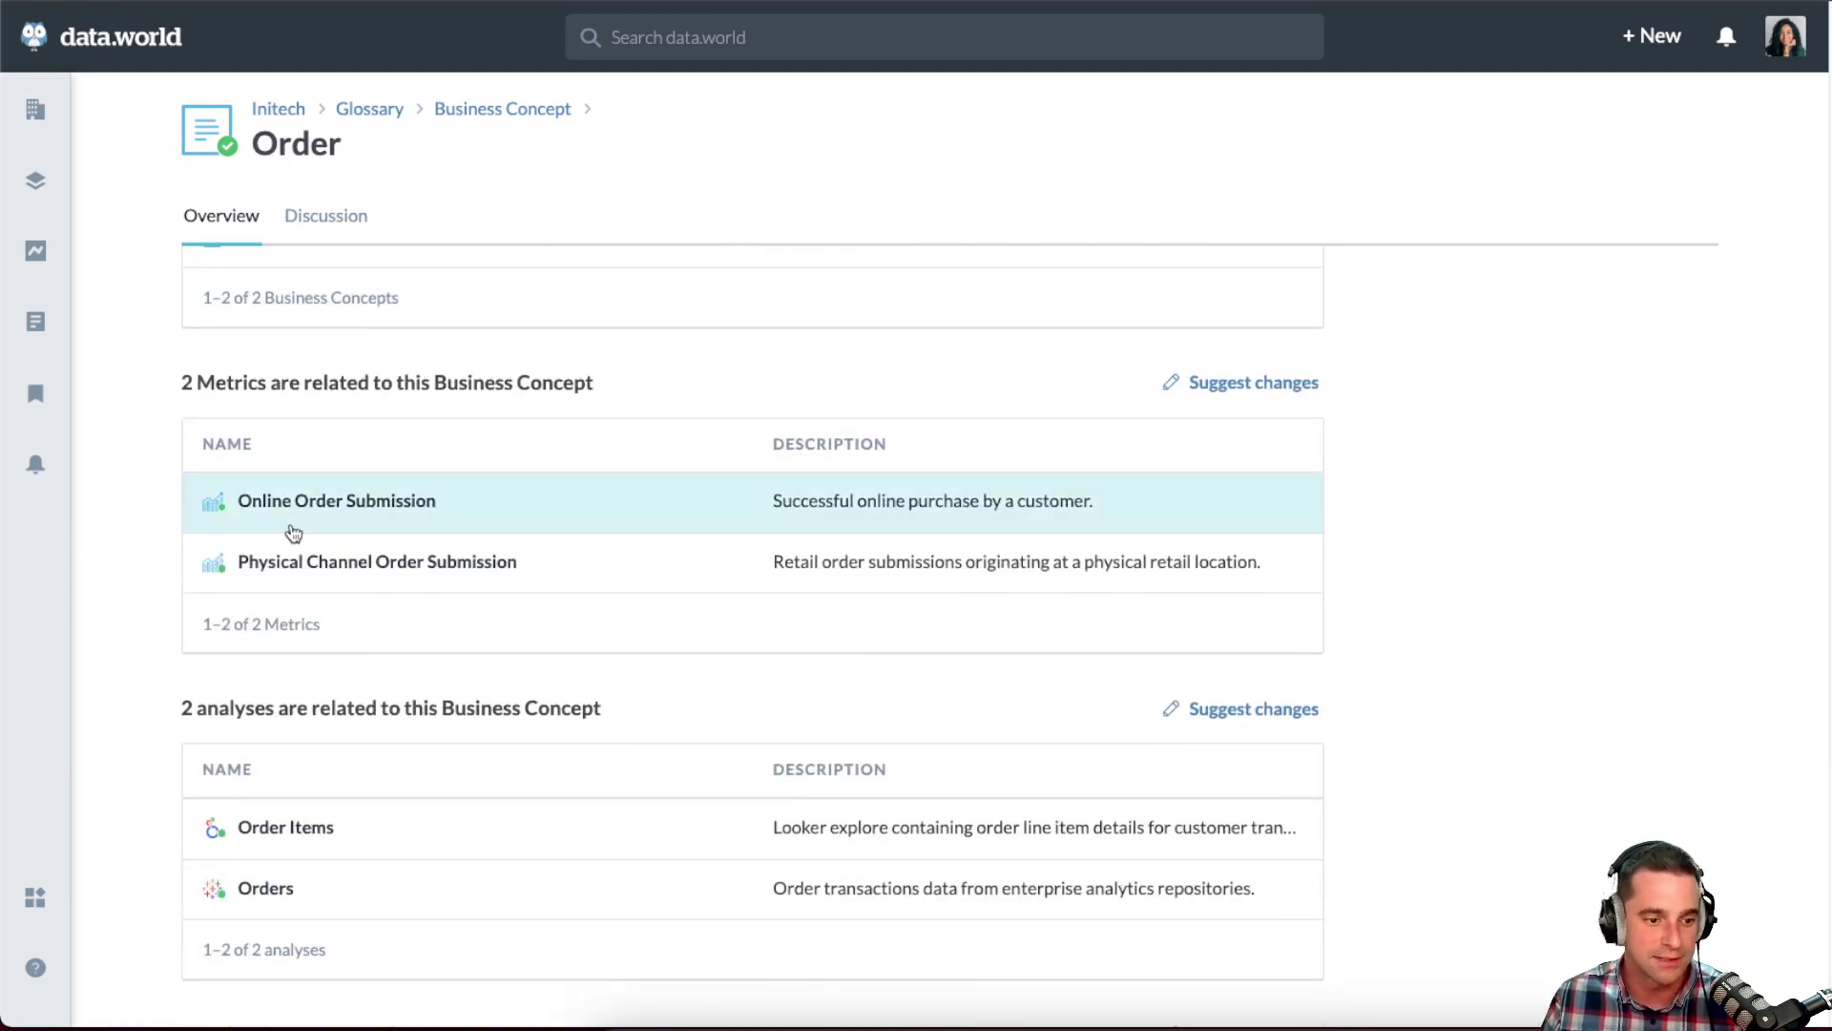
scroll(148, 778, "down", 1)
scroll(143, 783, "down", 2)
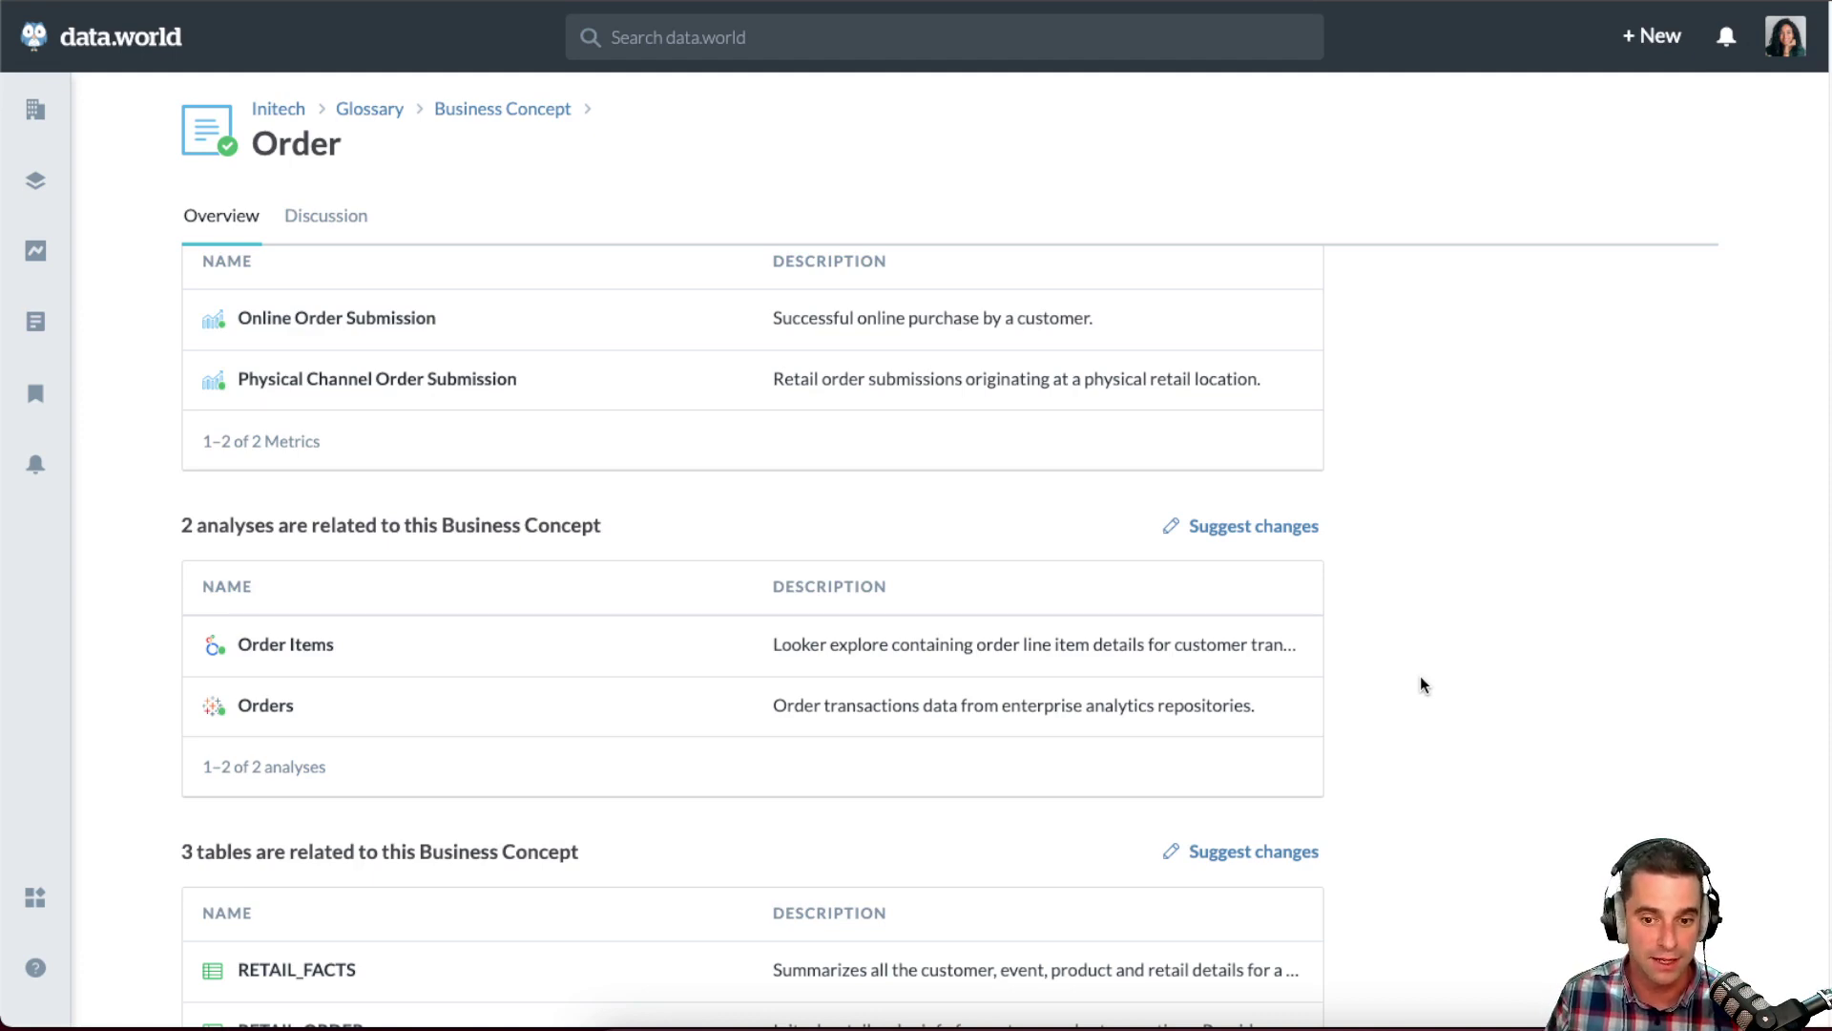
- Add Order Totals By State as a suggested related analysis of the Order concept
left_click(1240, 528)
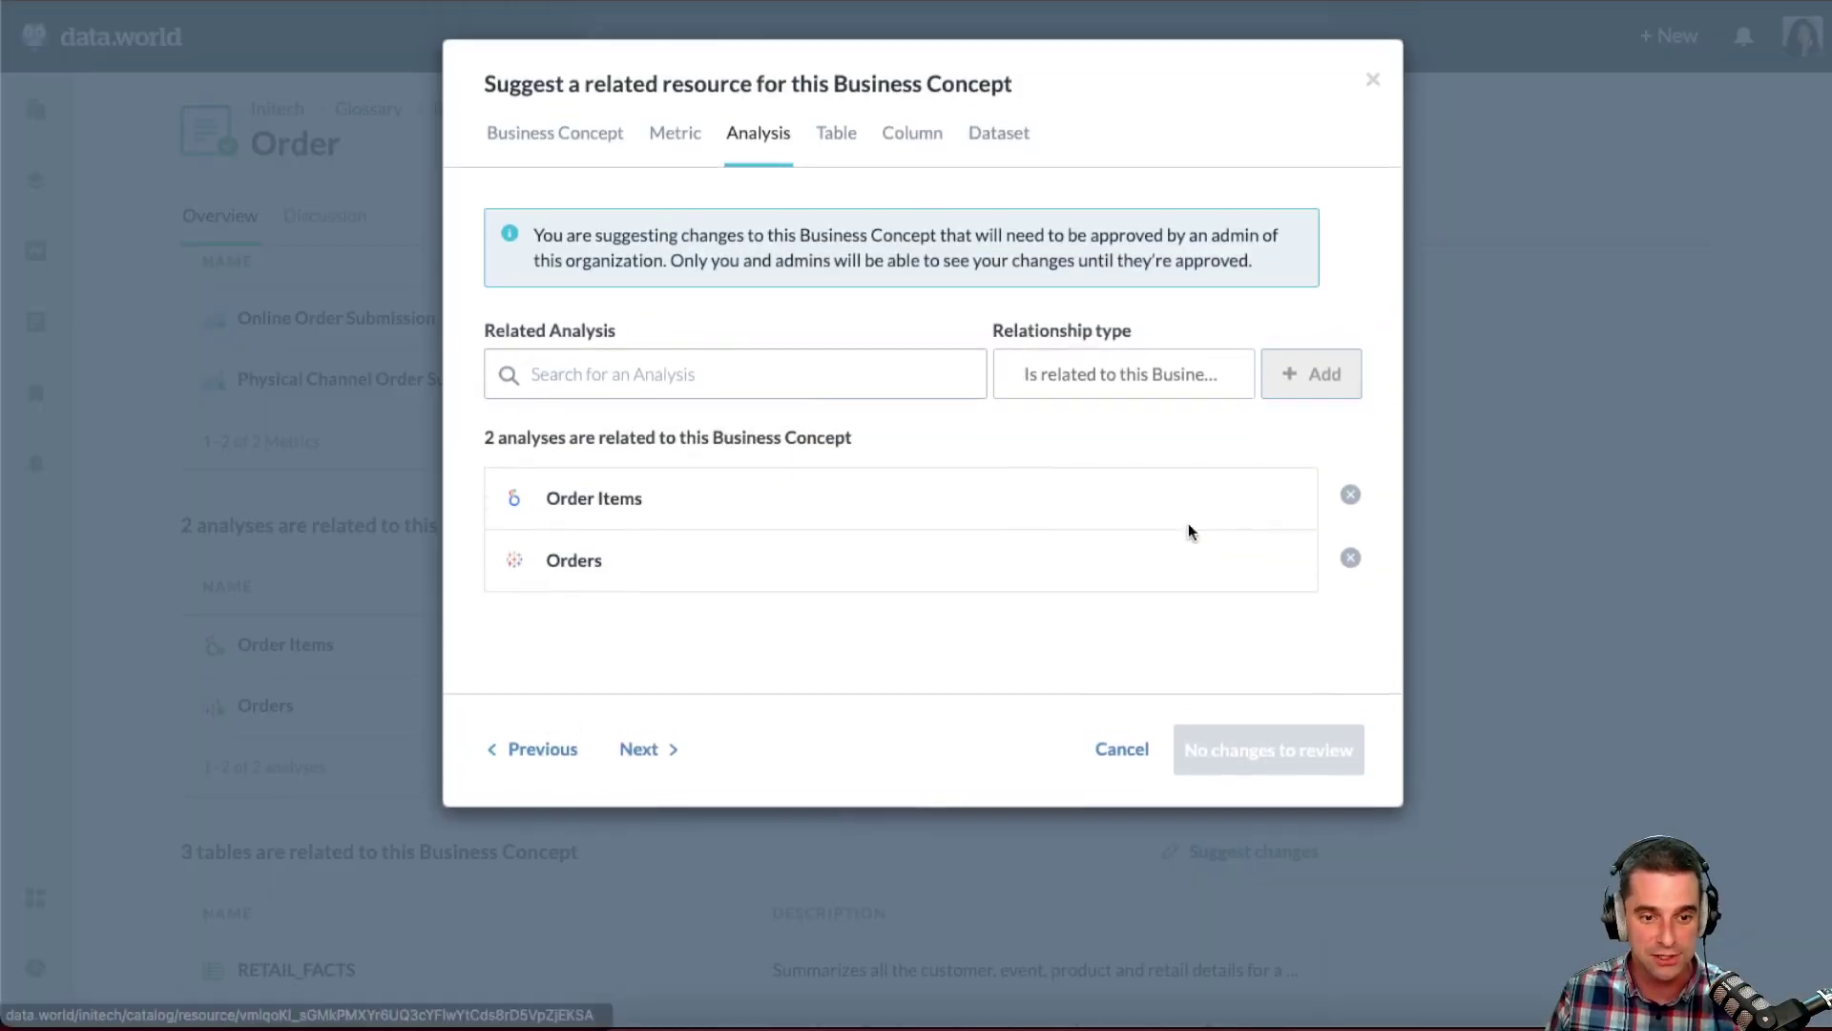
type("orde")
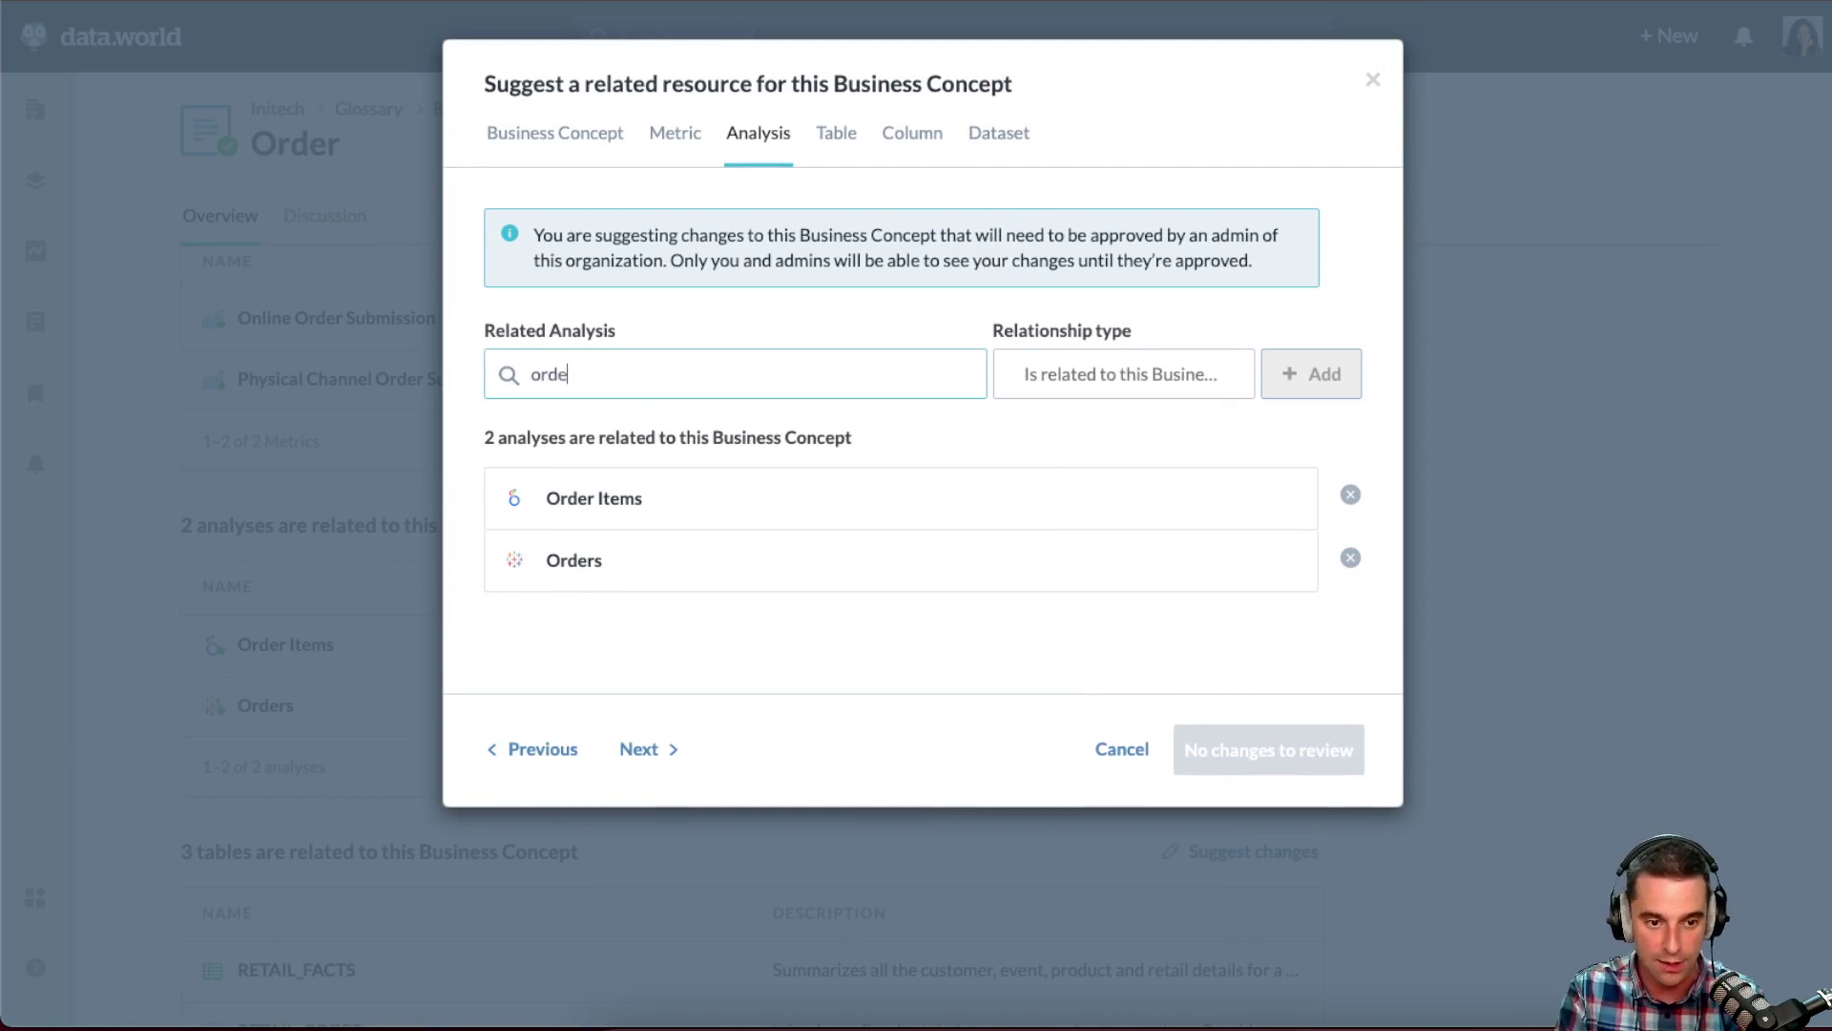
type("r totals")
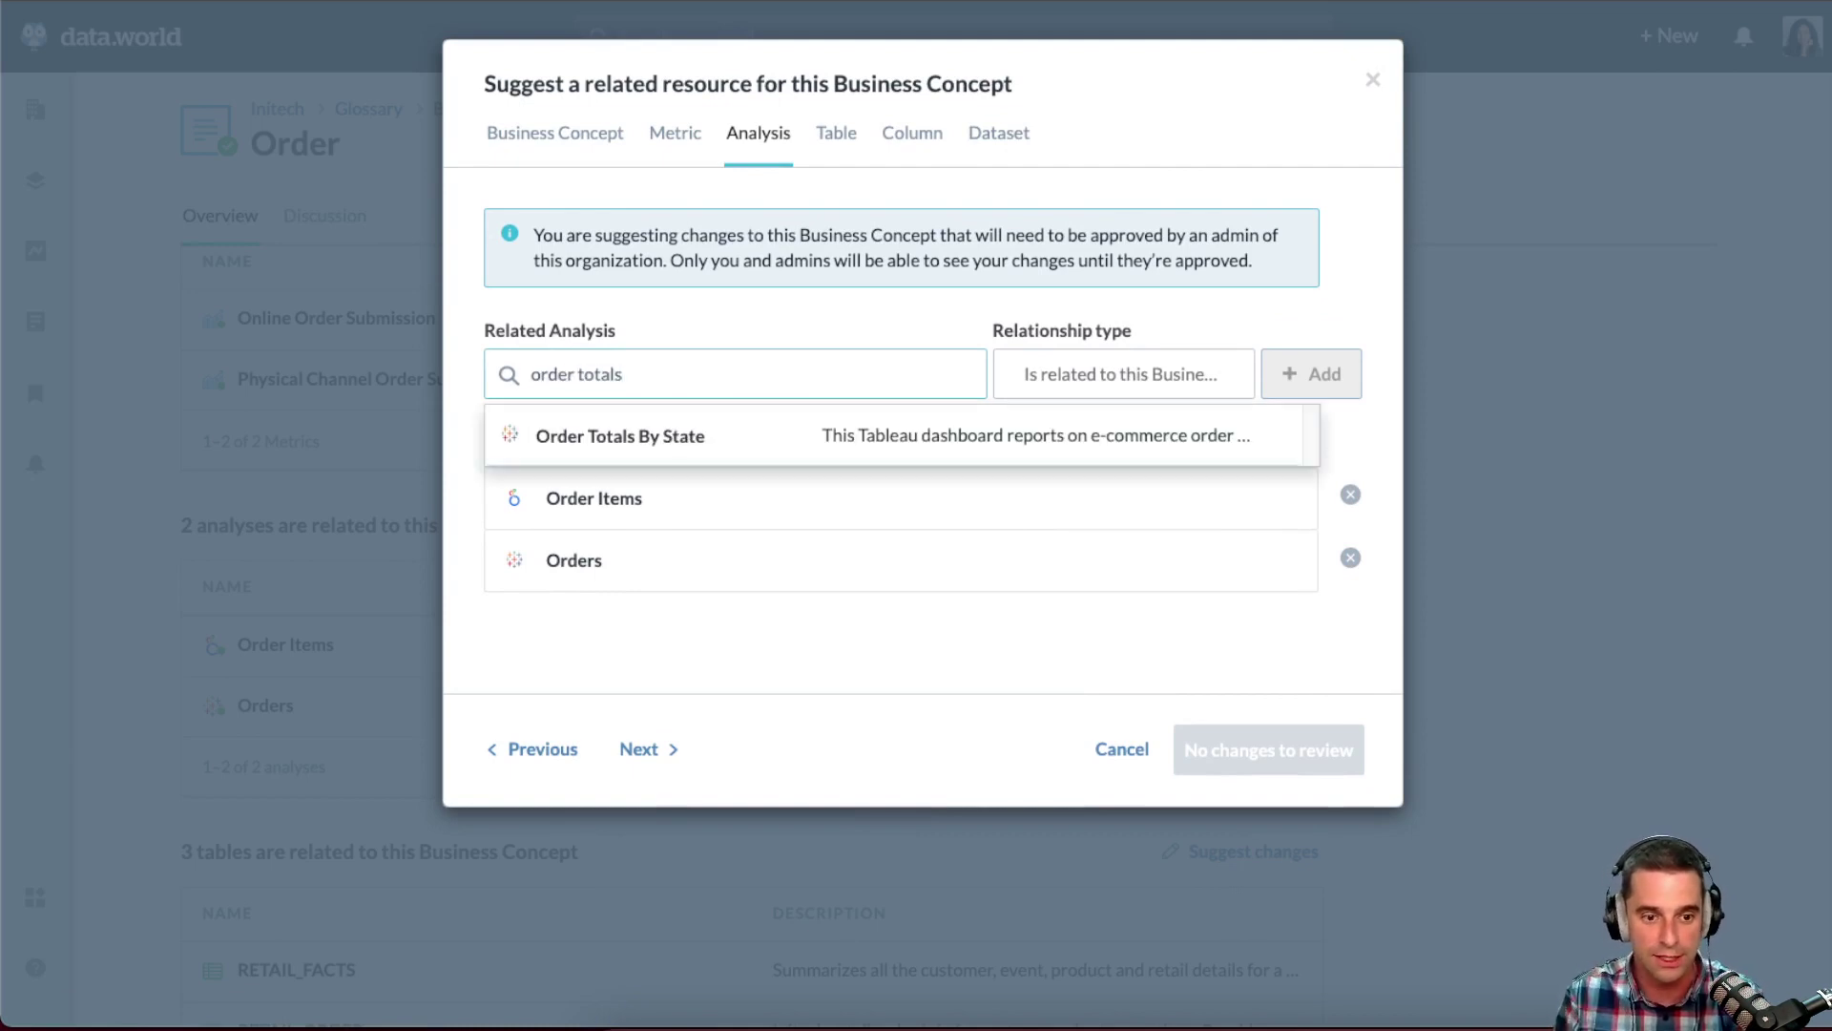
left_click(715, 444)
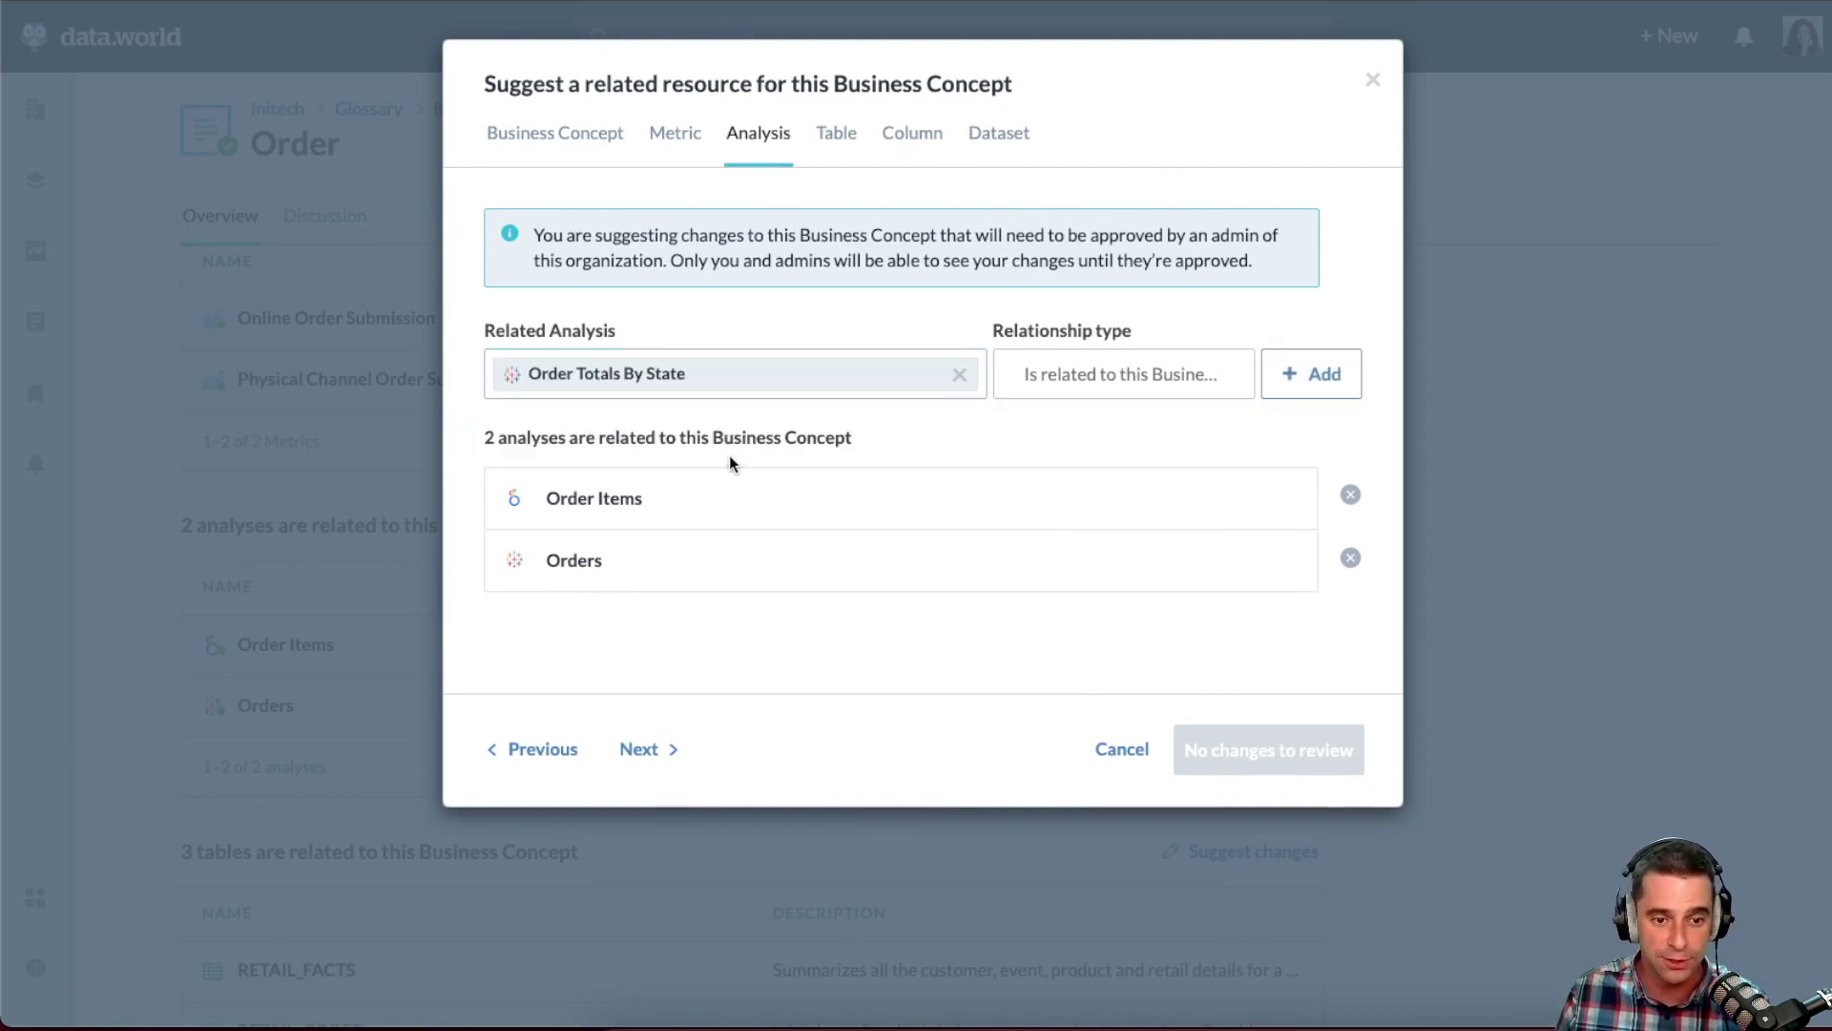
left_click(1309, 373)
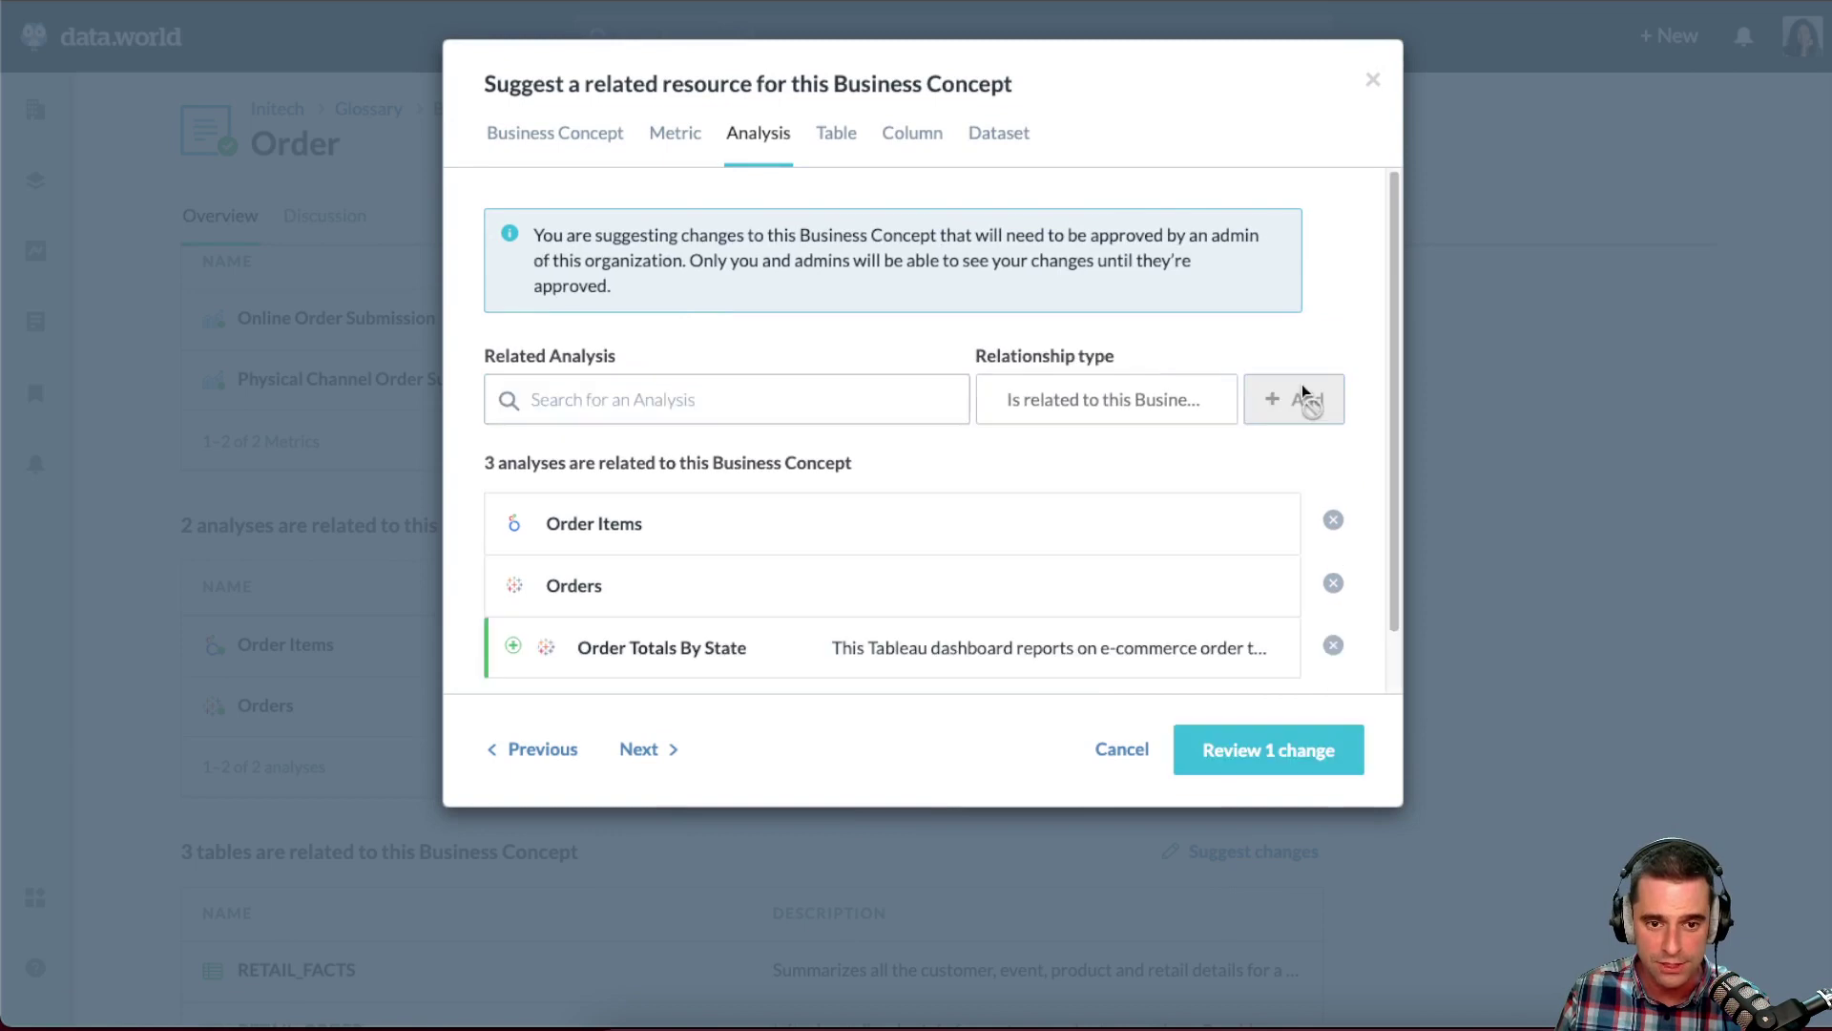
- Submit the suggested change to Initech admins with the note 'i thikn this should be here.'
left_click(1268, 750)
left_click(789, 421)
type("i t")
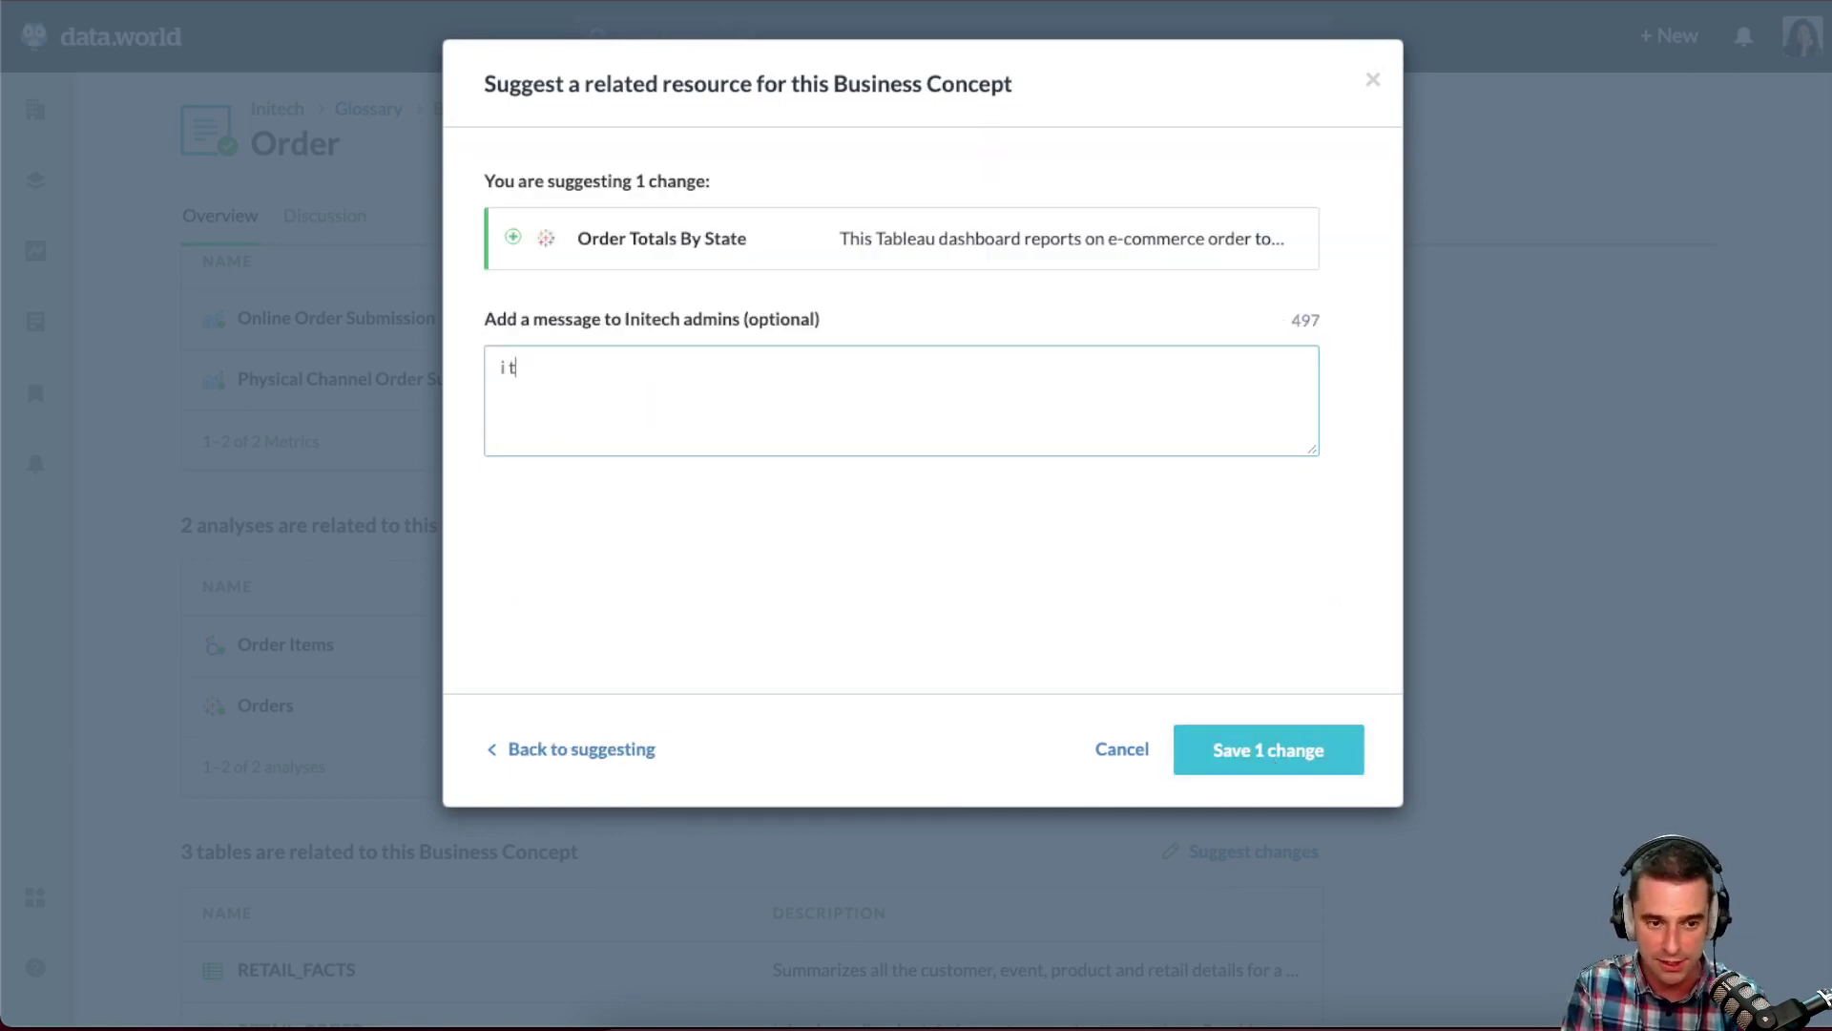
type("hikn this should be here.")
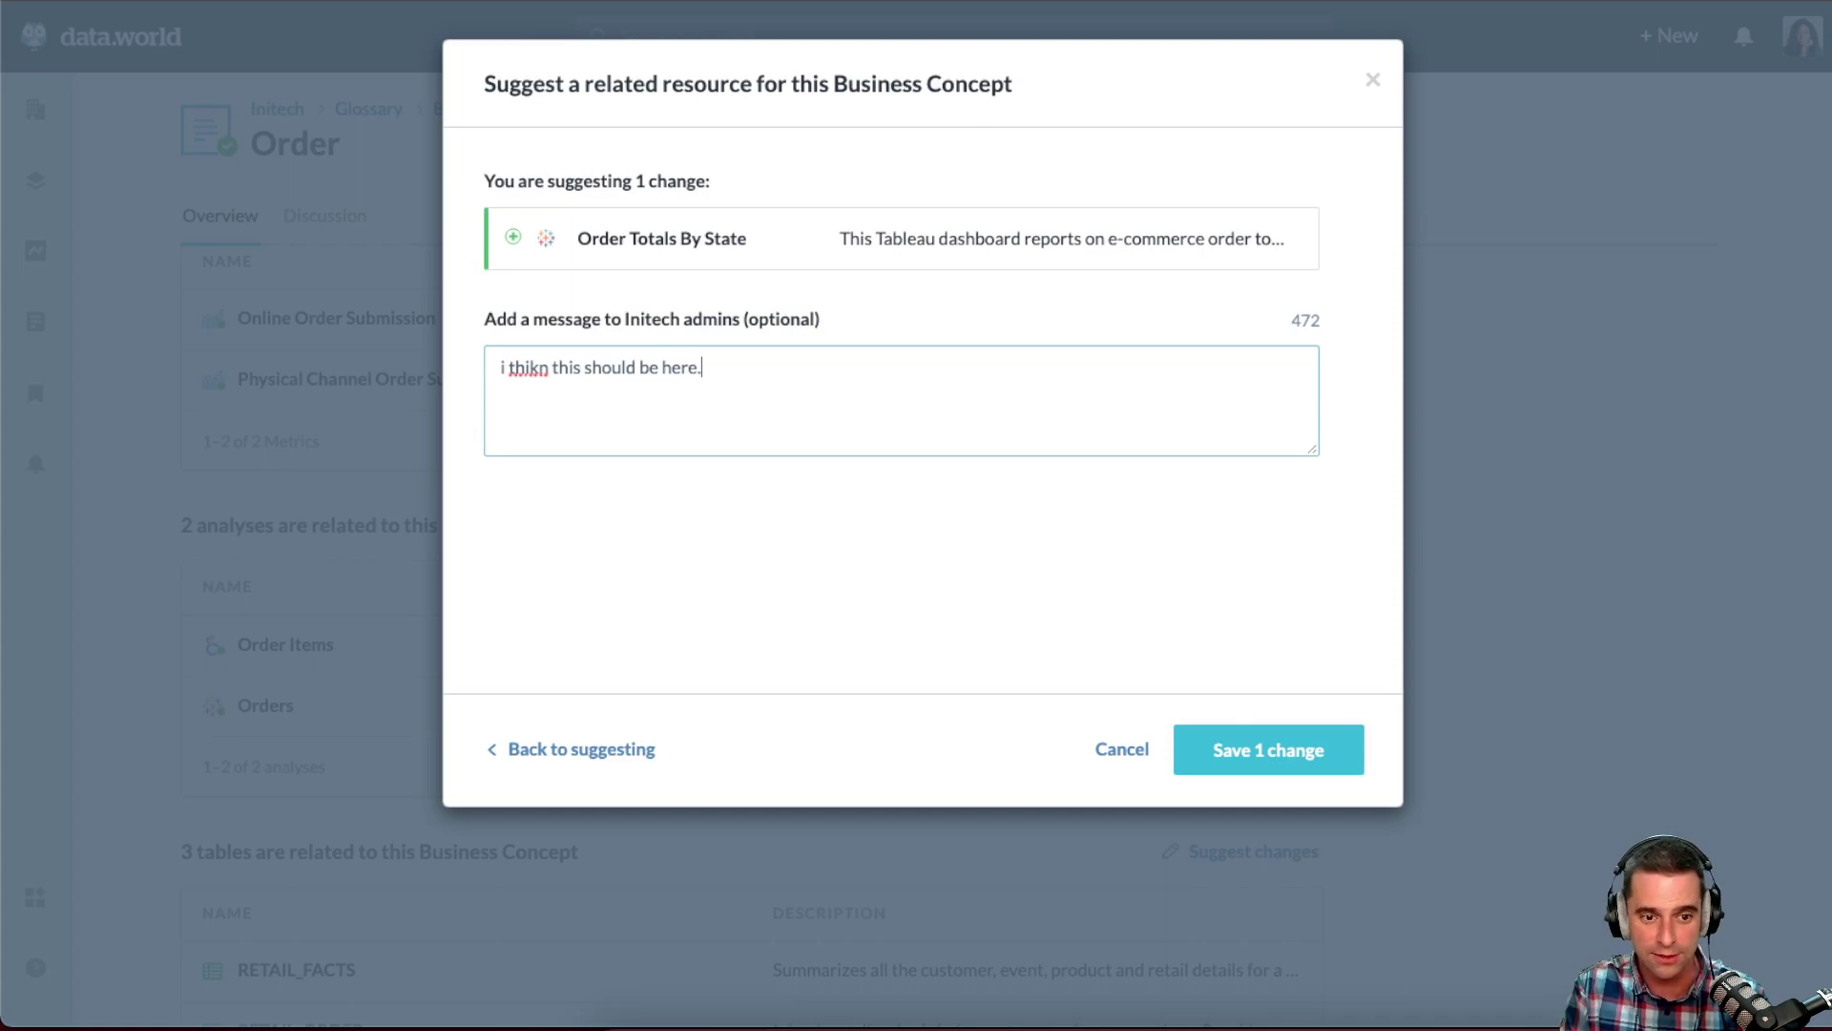
left_click(1268, 751)
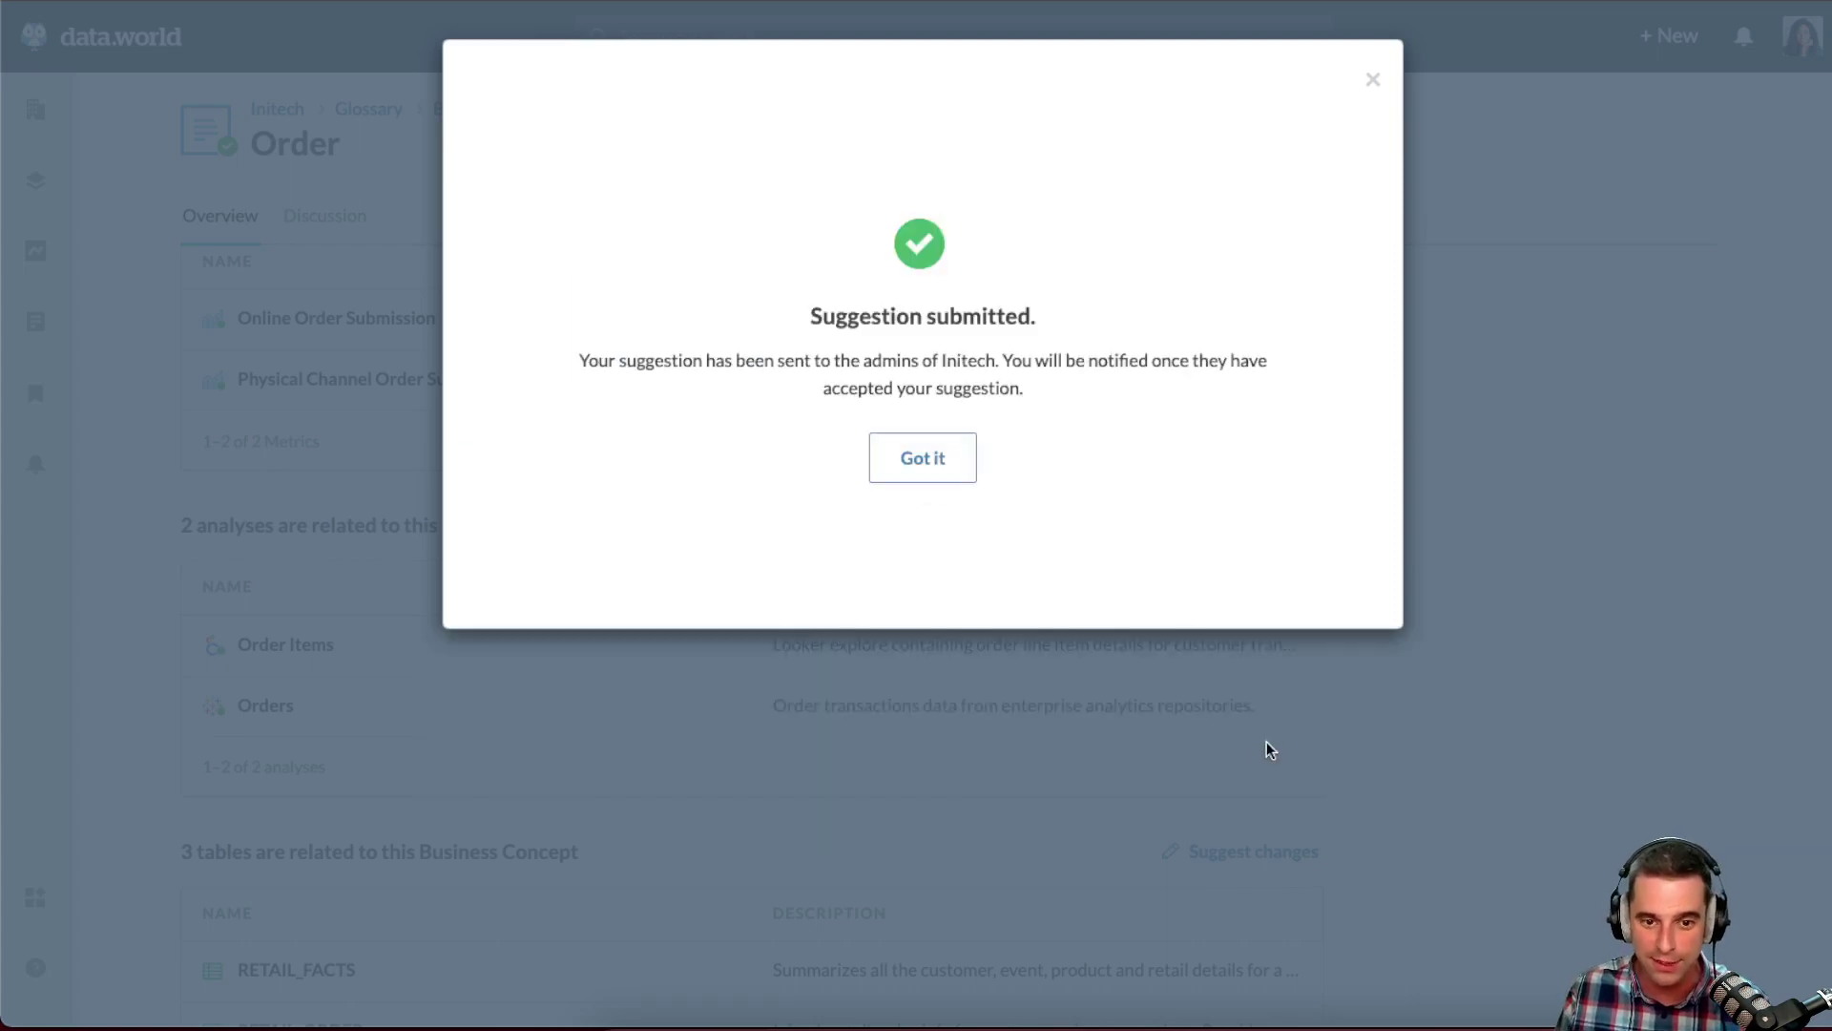
left_click(959, 468)
- Open the Order page from the notification that your suggestion was approved
scroll(1521, 632, "up", 10)
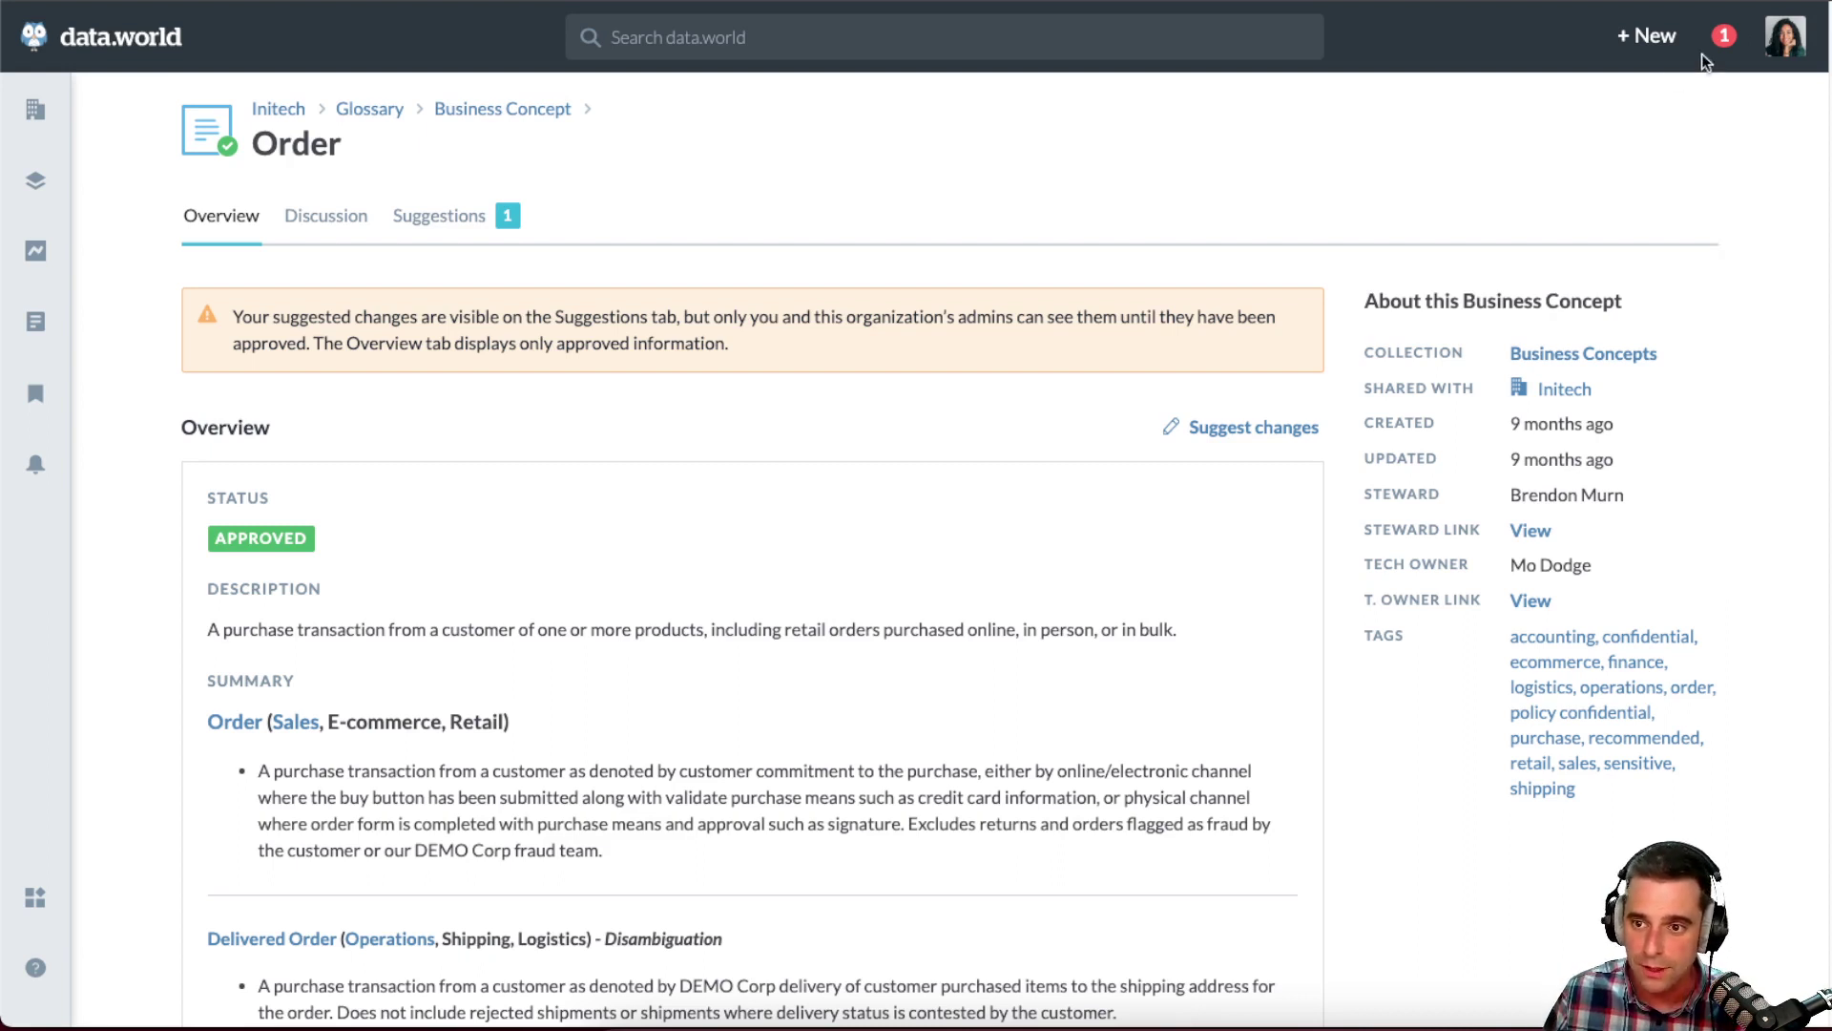
left_click(1725, 43)
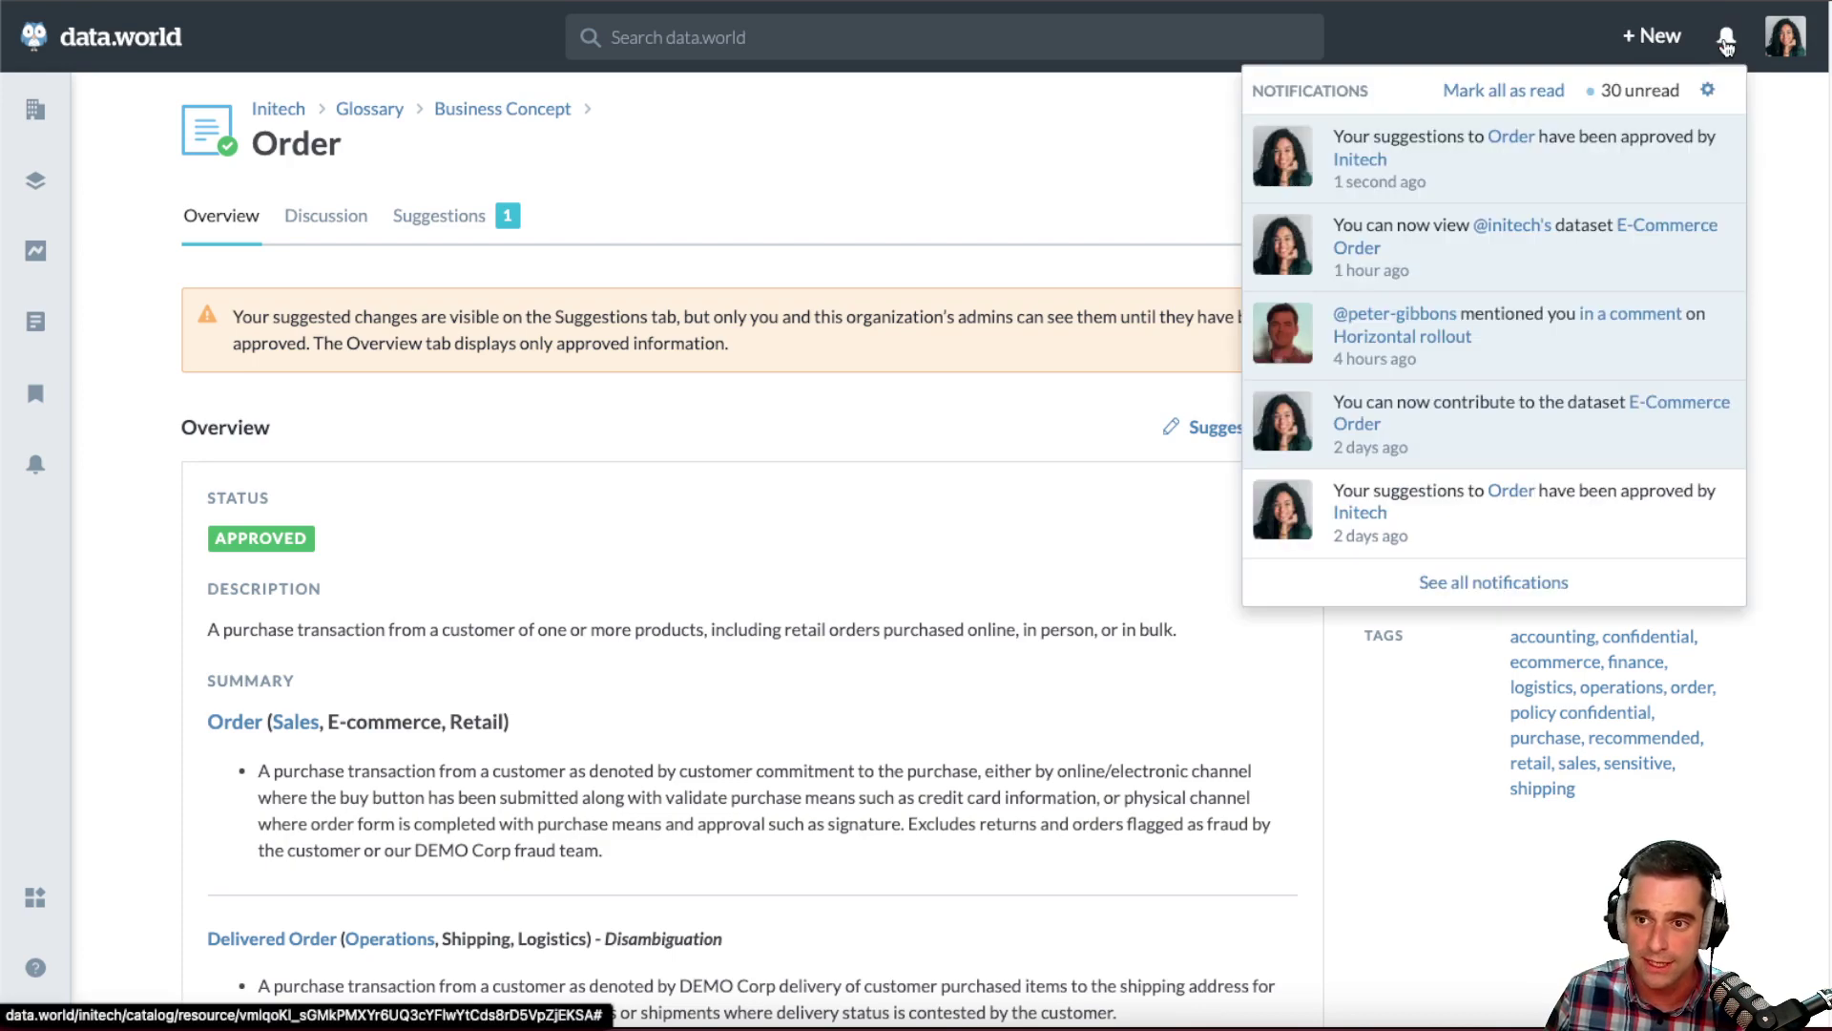
left_click(1511, 136)
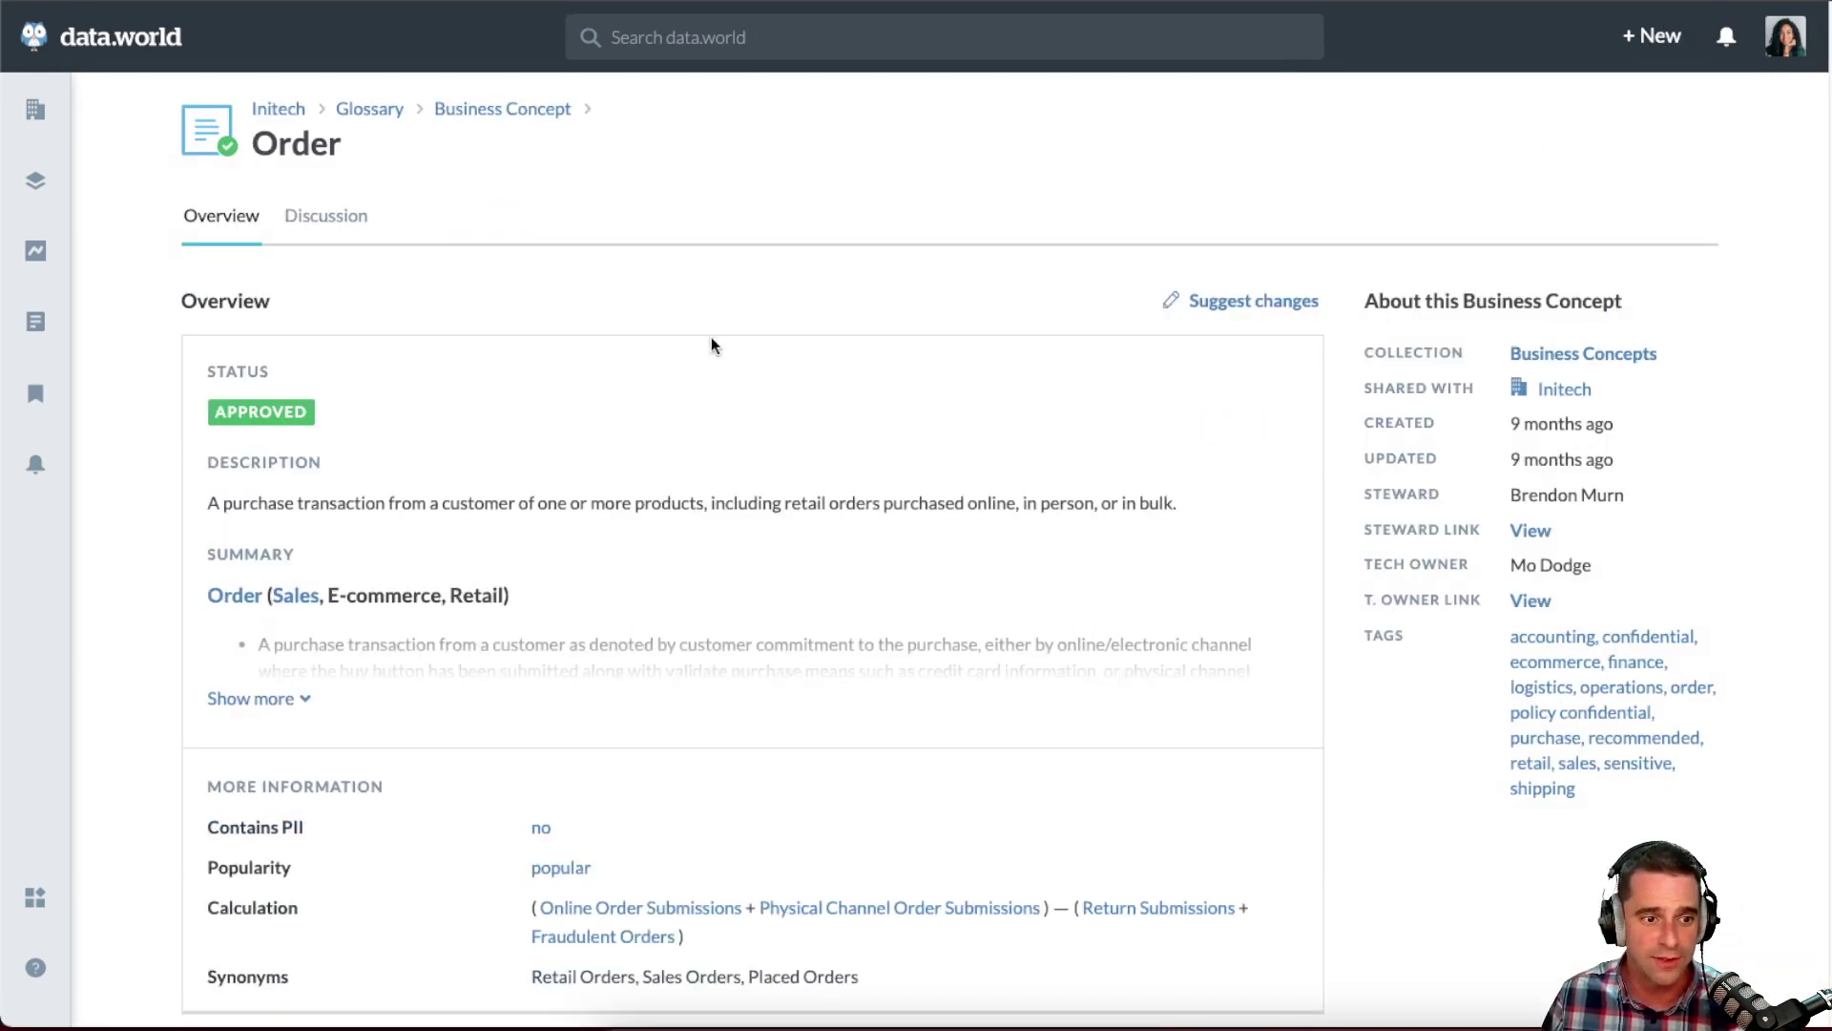
- Scroll the Order page to confirm Order Totals By State among its 3 related analyses
scroll(192, 620, "down", 15)
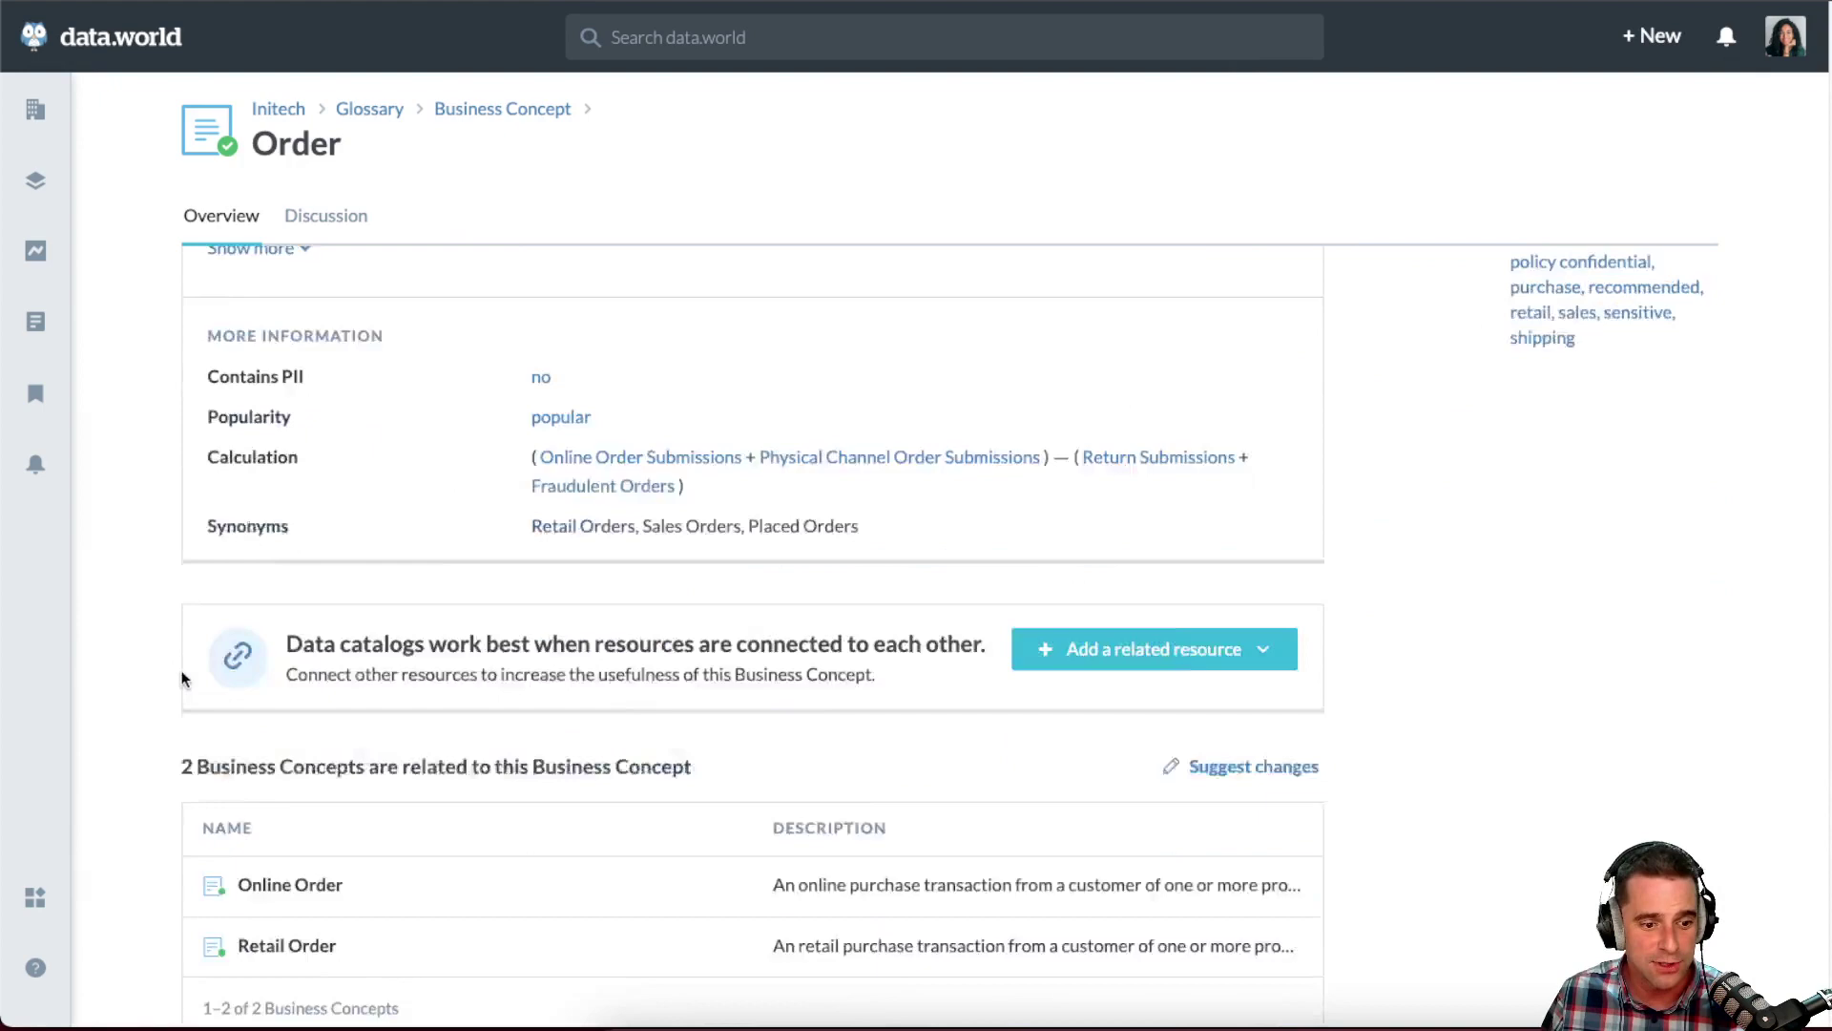
scroll(172, 697, "down", 2)
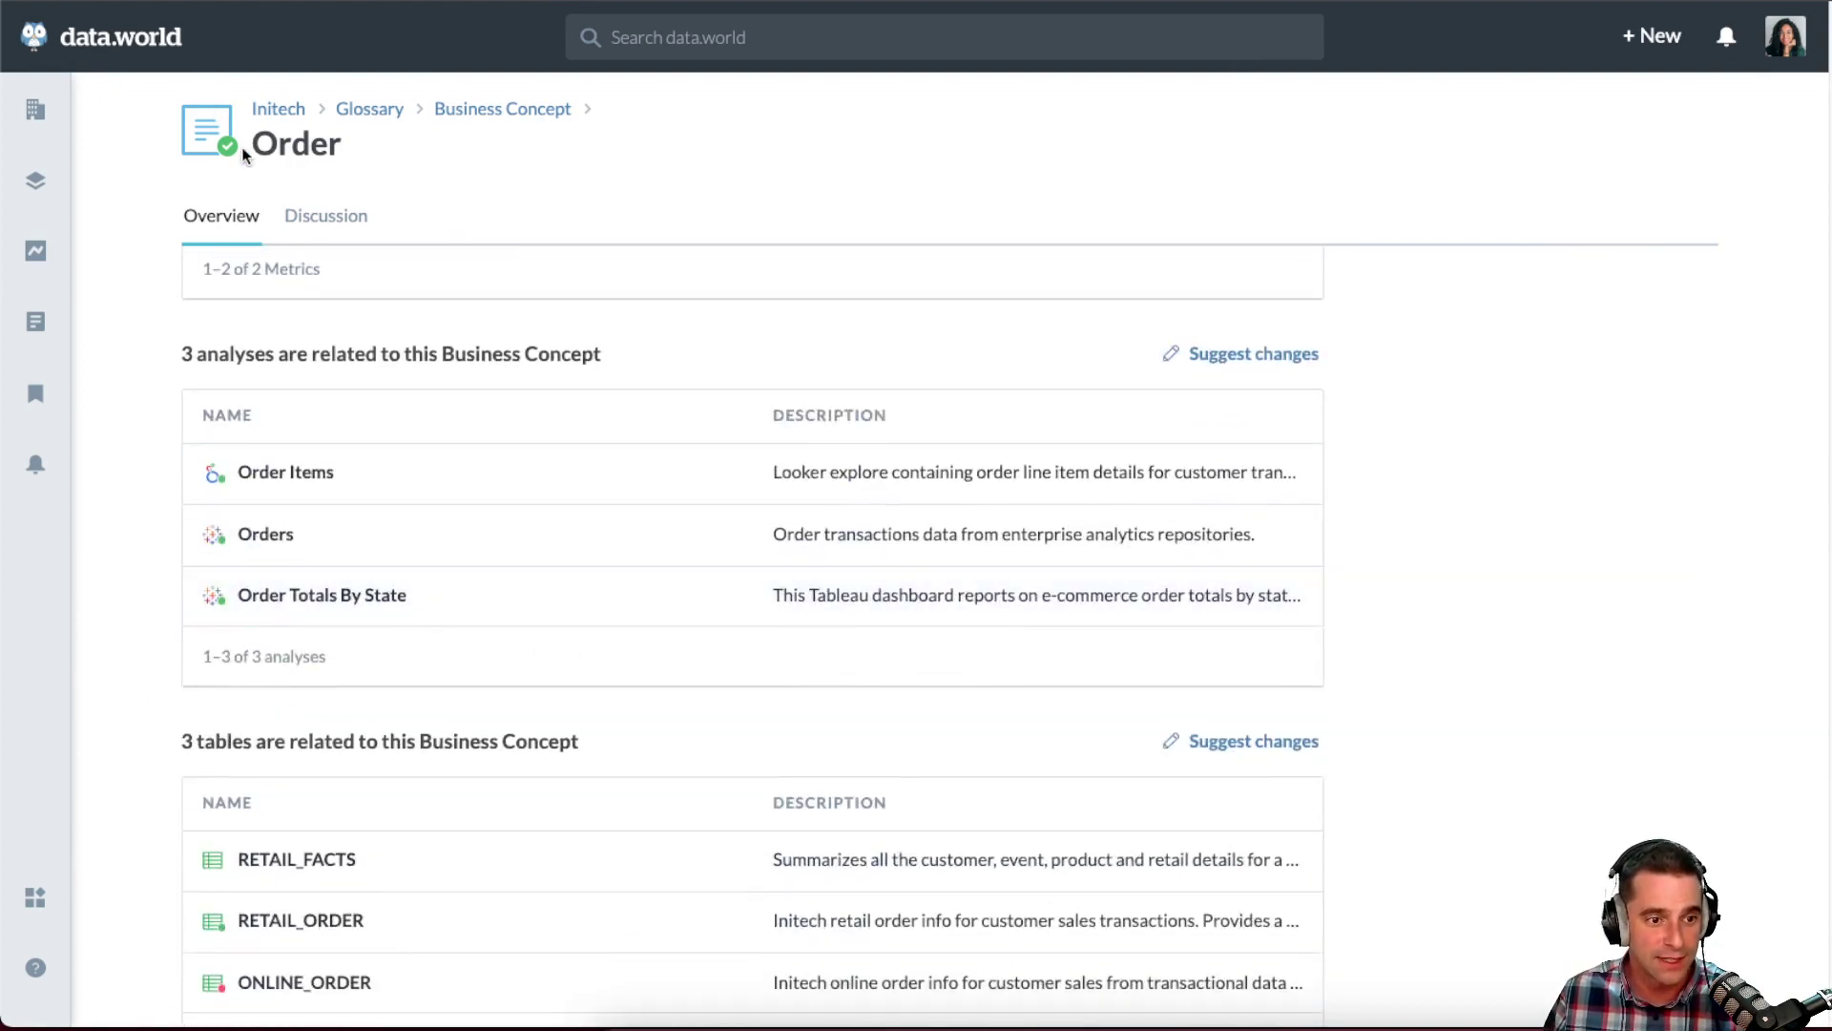
- Open the Order Totals By State Tableau dashboard and review its map preview and 5 business terms
left_click(379, 600)
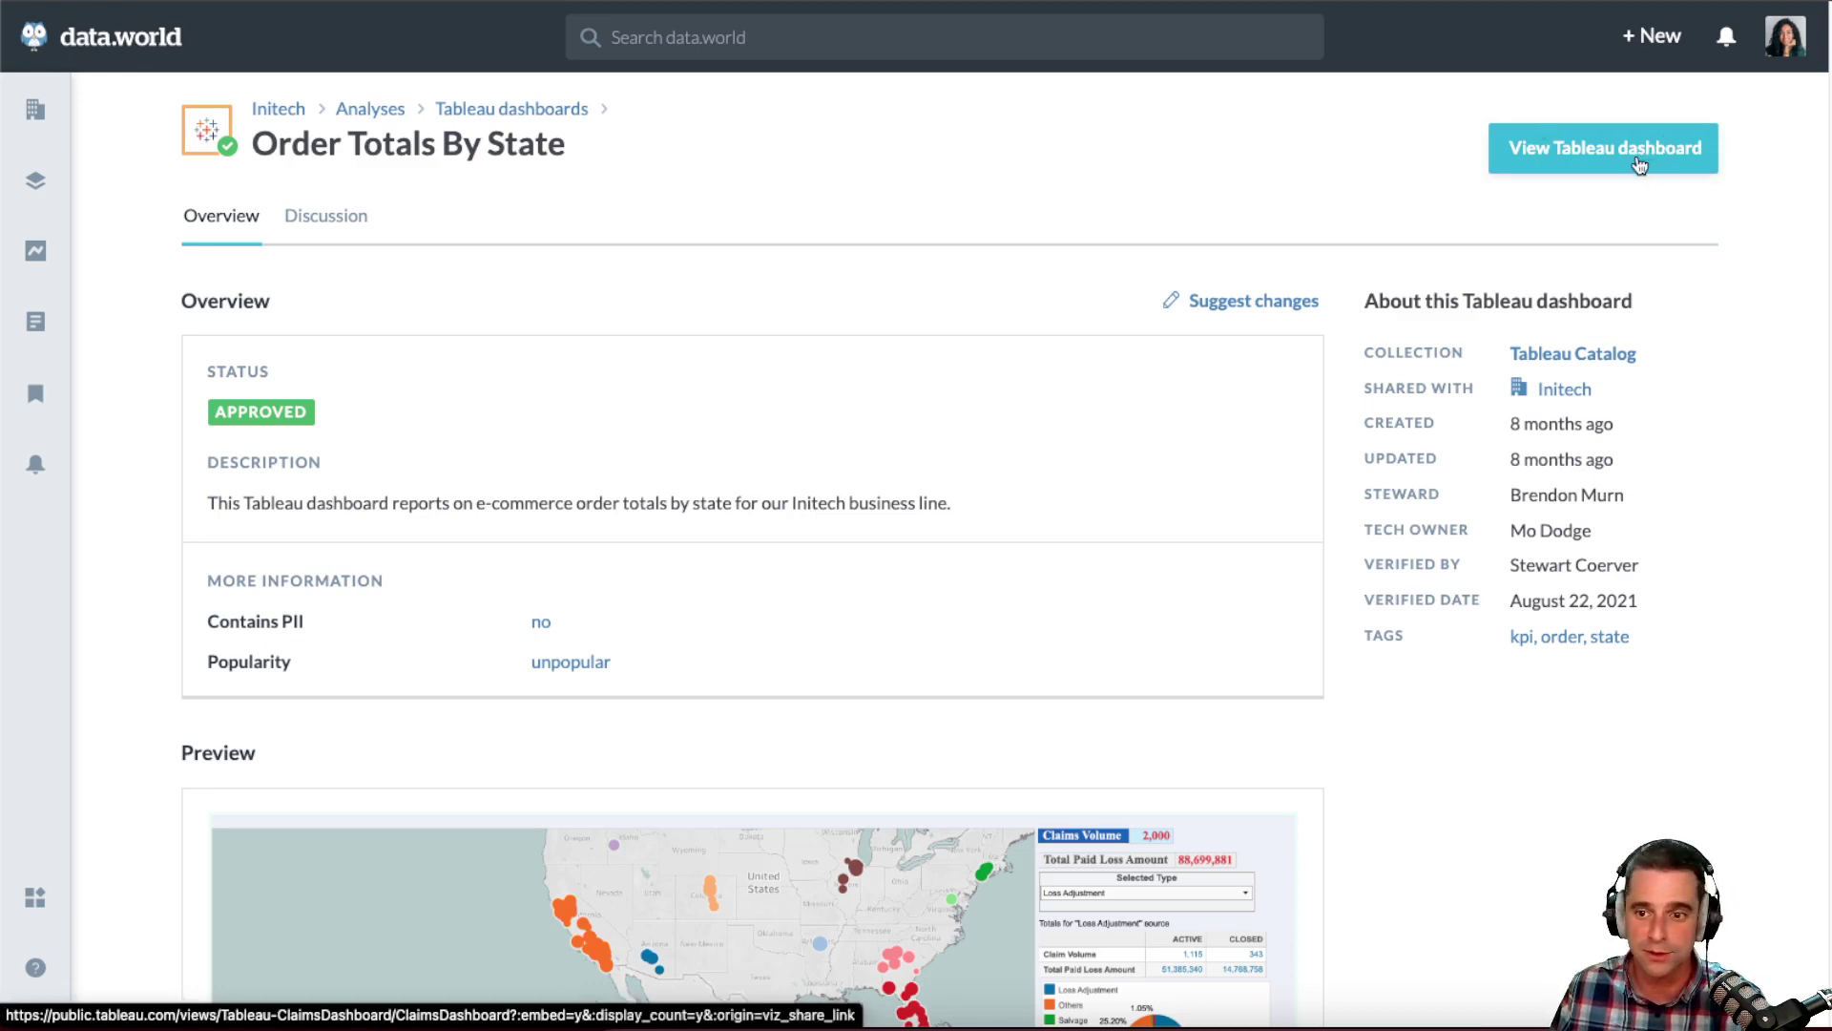
scroll(1586, 799, "down", 3)
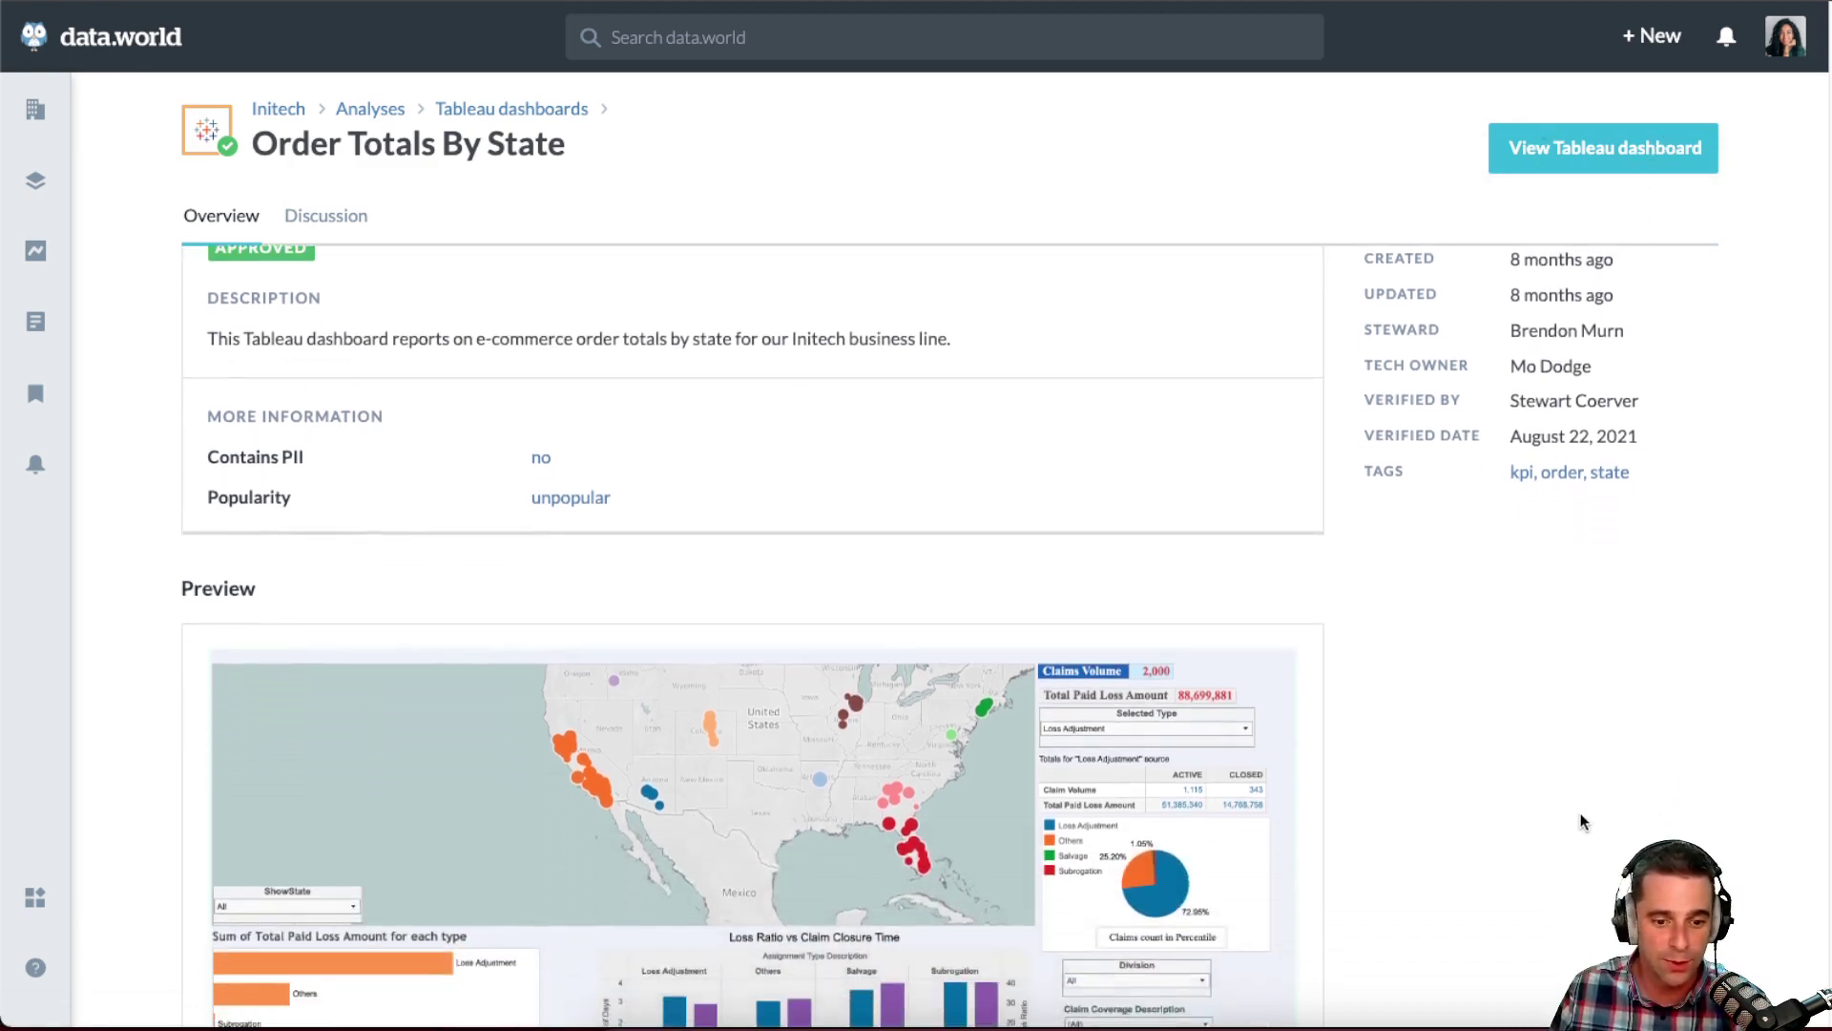
scroll(1575, 819, "down", 3)
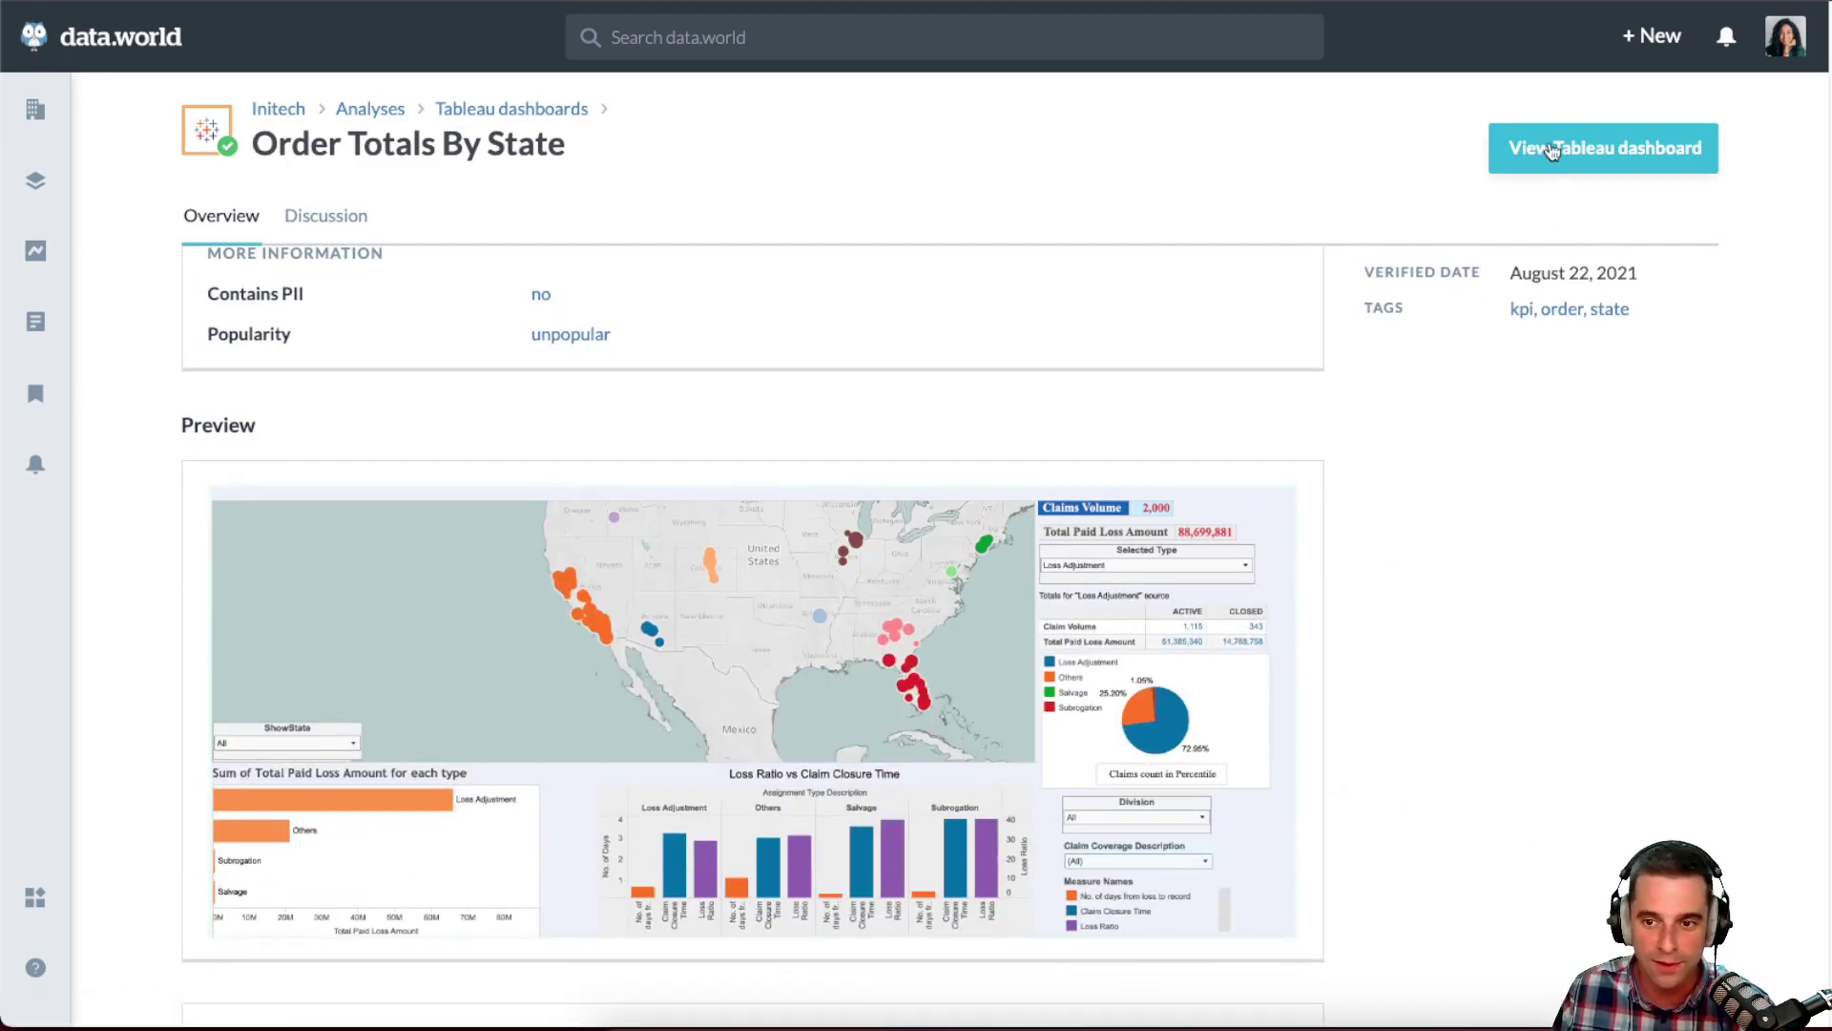
scroll(1497, 764, "down", 6)
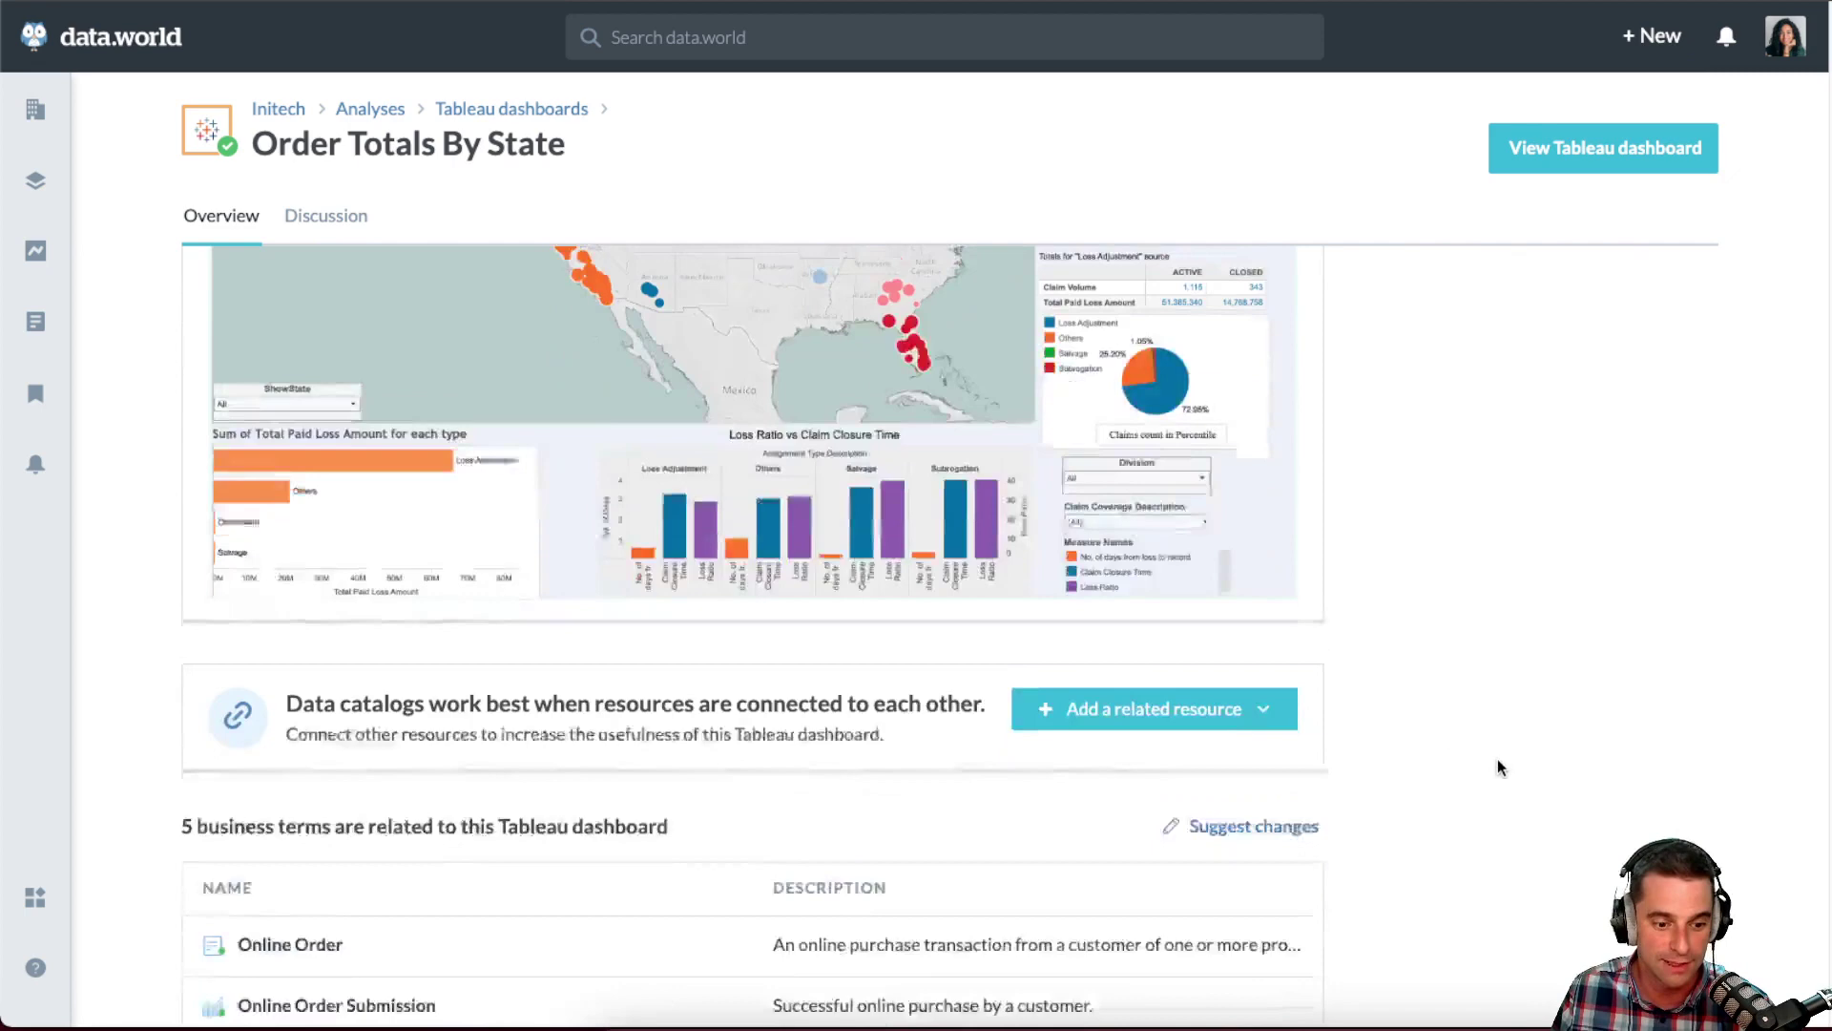
scroll(1497, 766, "down", 5)
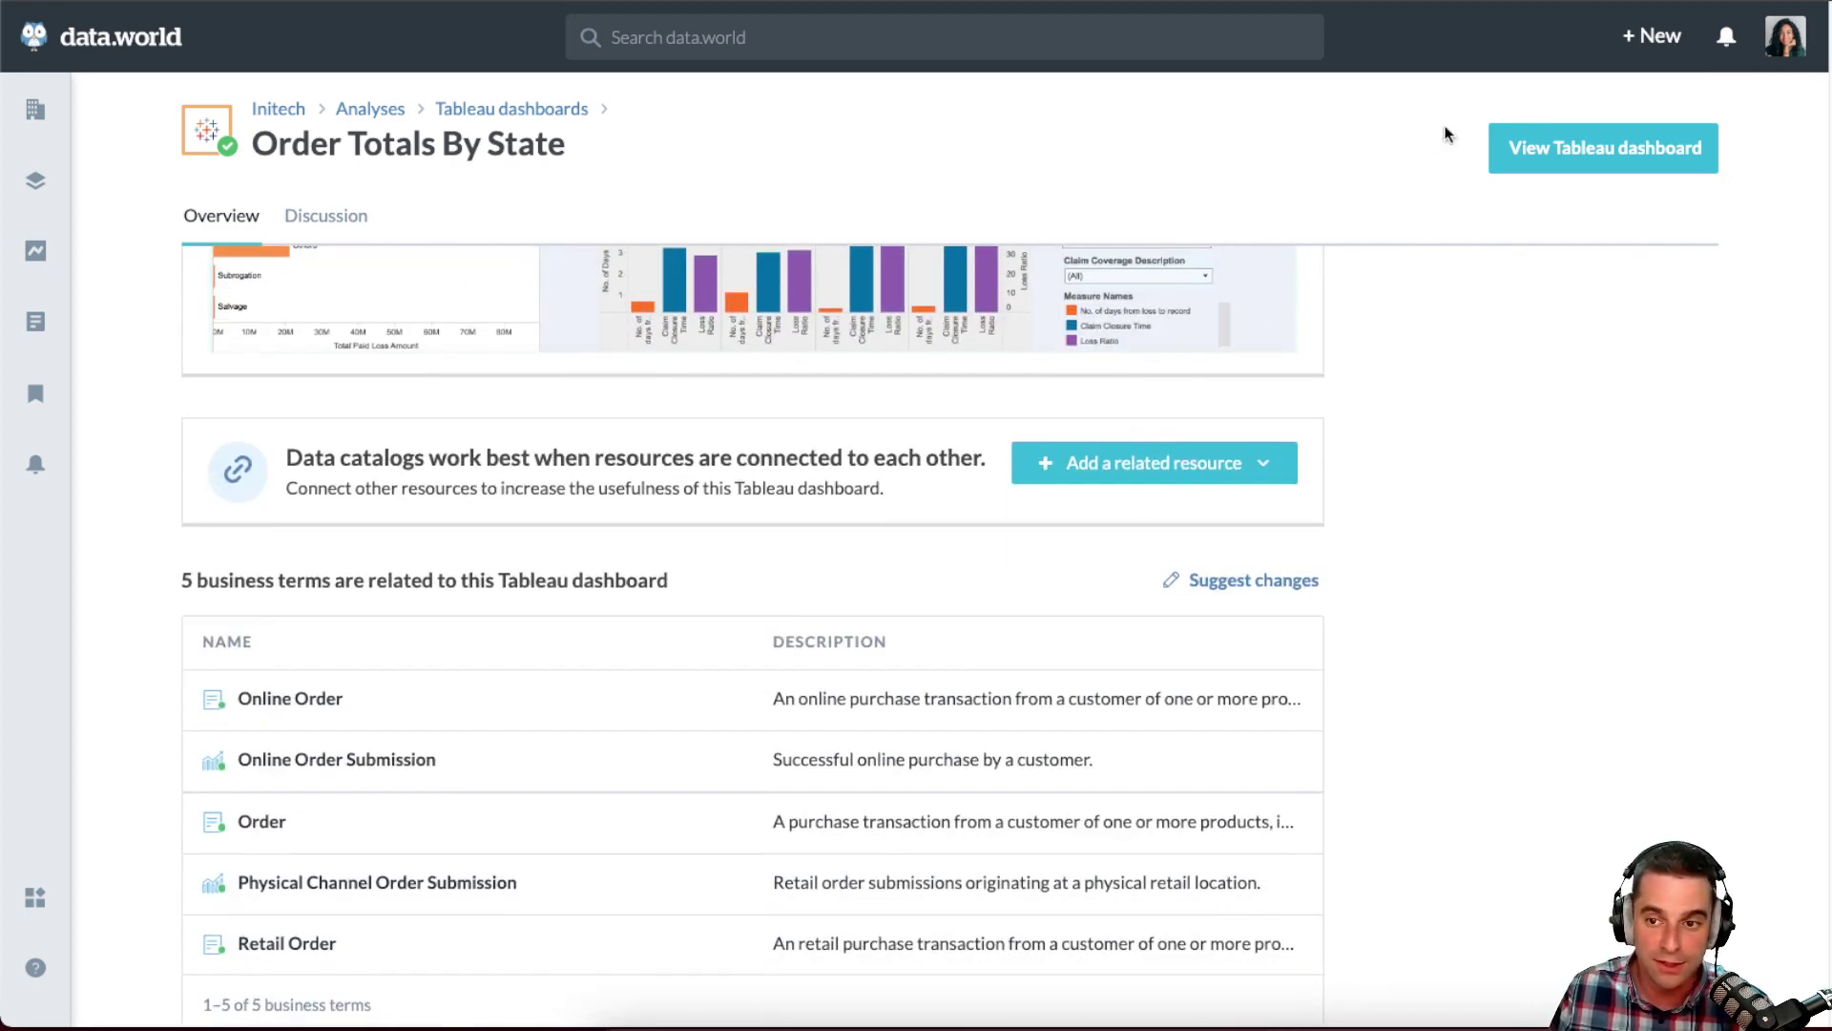
- Return to the Order concept and view its related tables RETAIL_FACTS, RETAIL_ORDER and ONLINE_ORDER
left_click(248, 822)
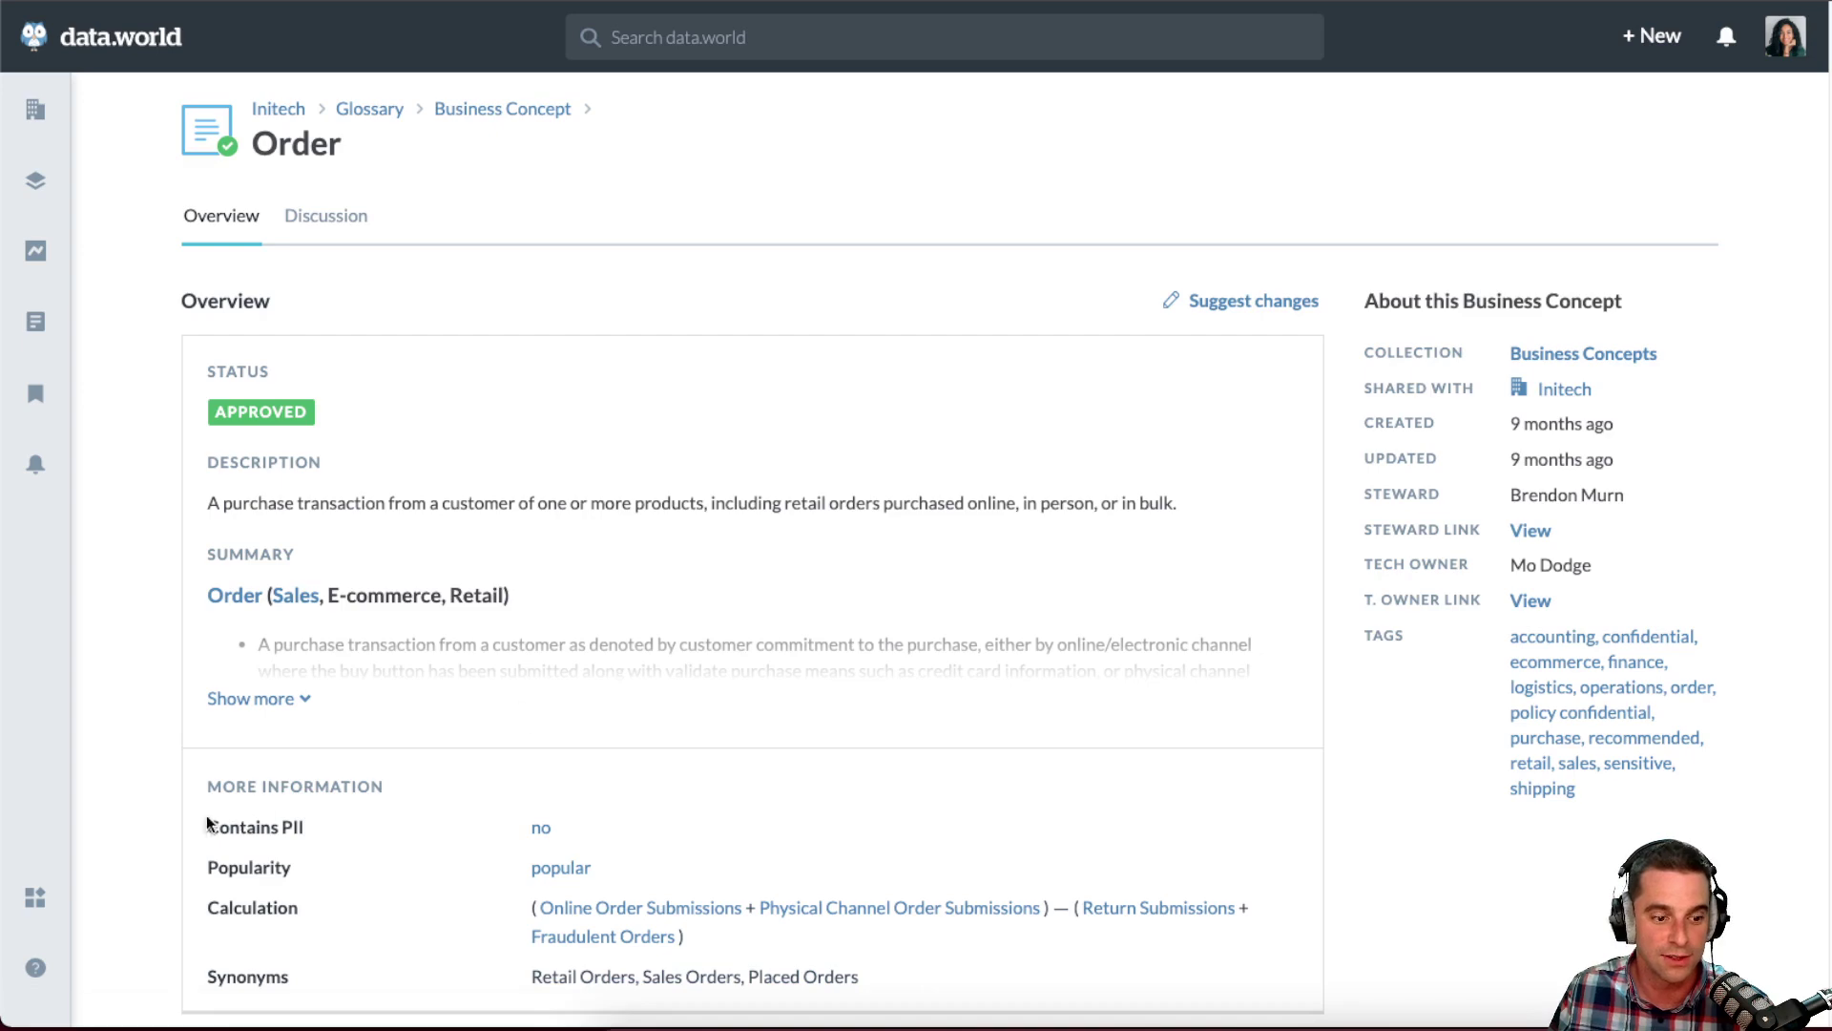
scroll(162, 859, "down", 10)
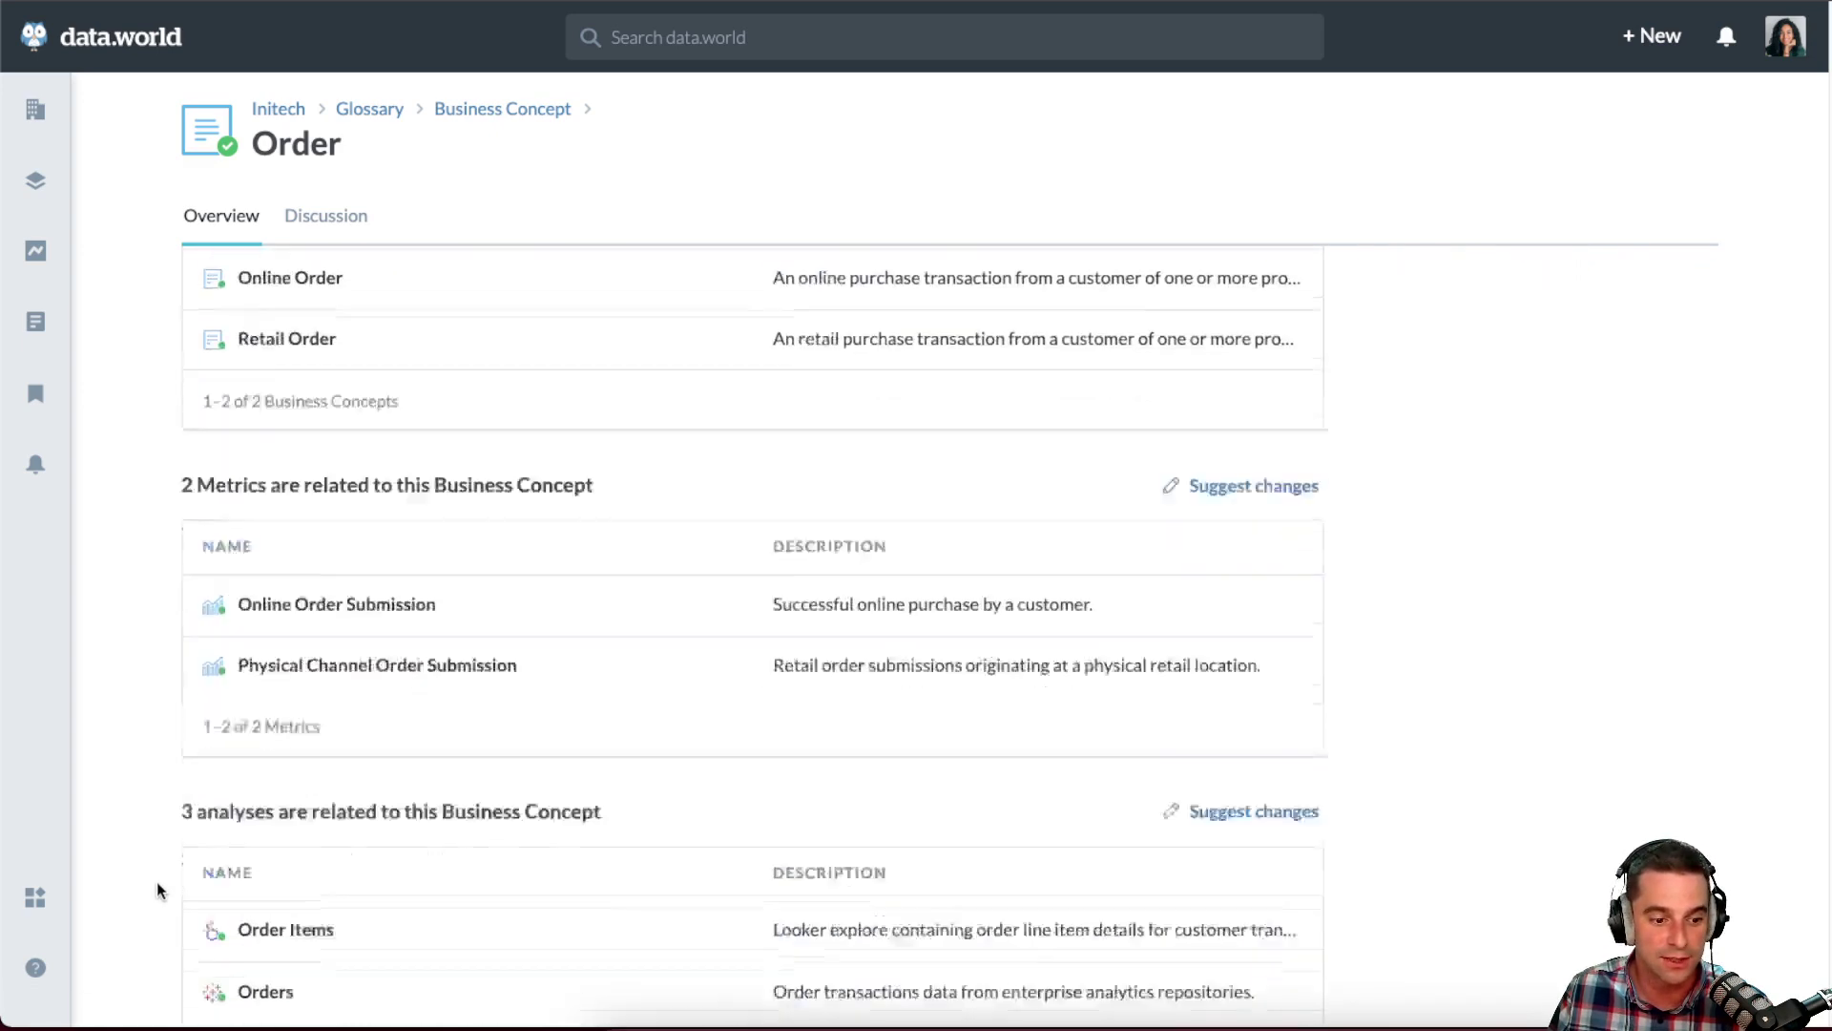
scroll(156, 882, "down", 5)
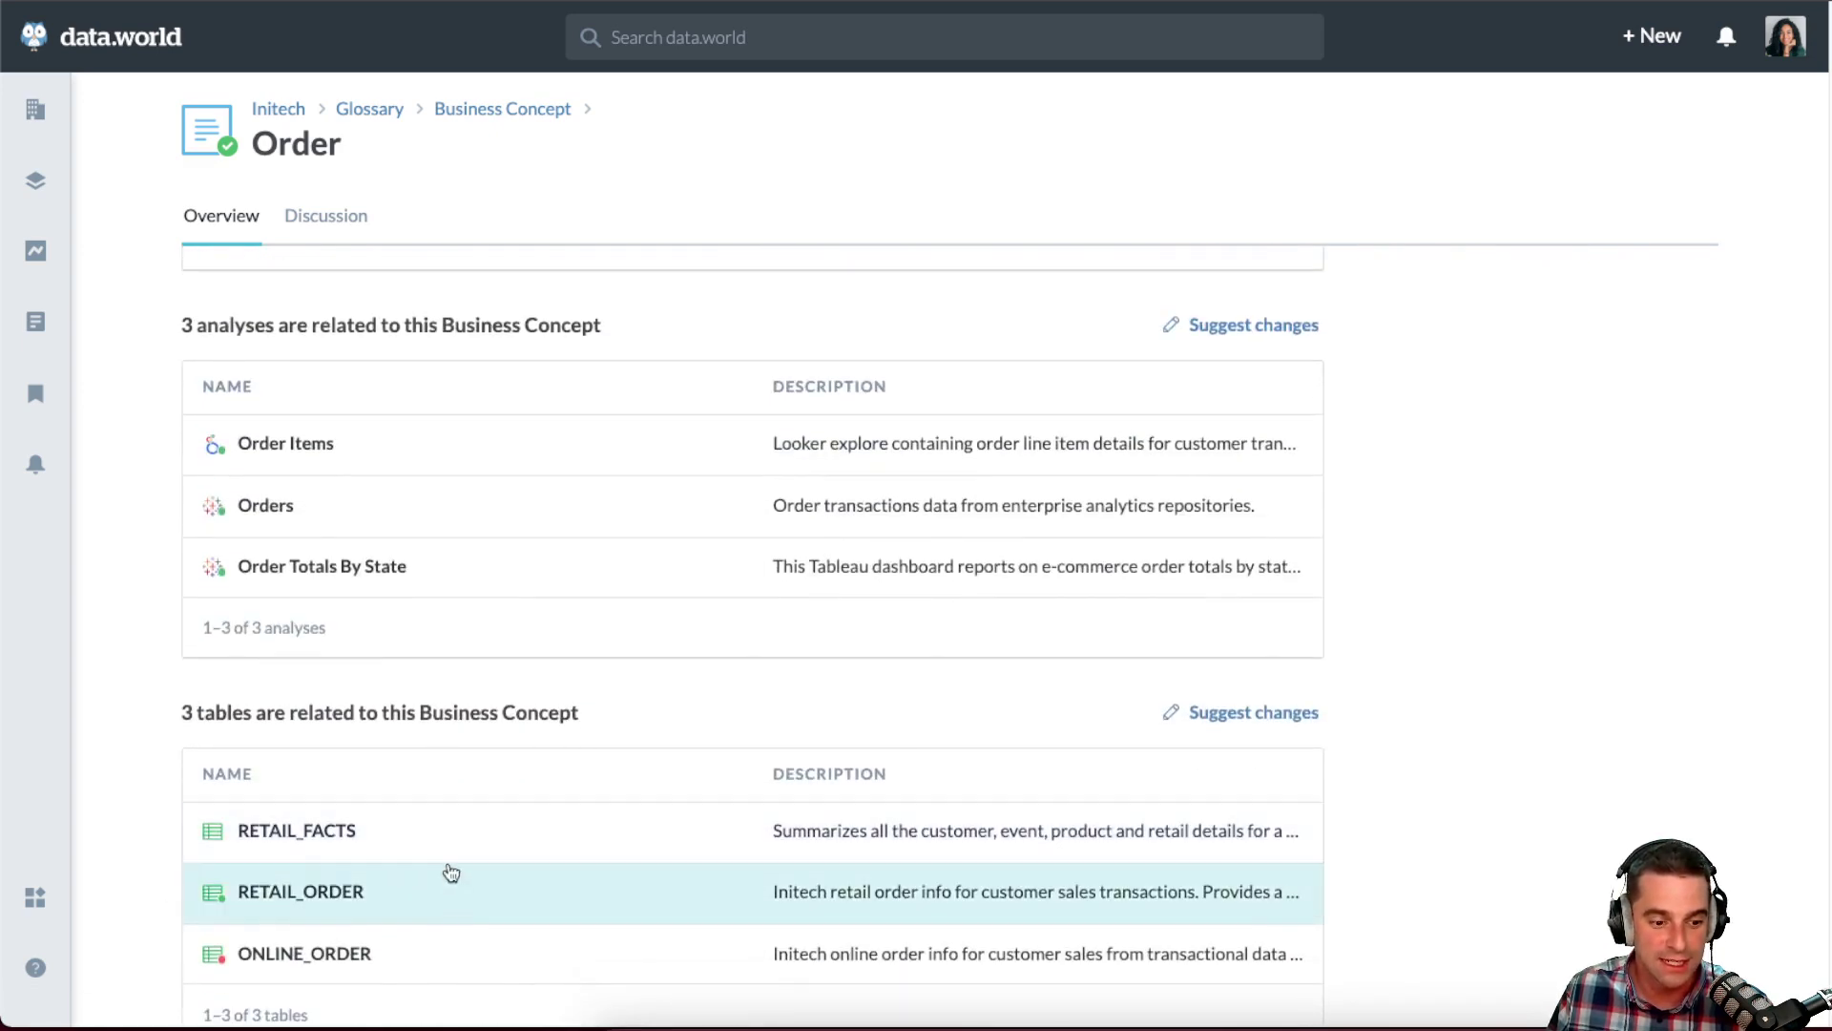
- Open the RETAIL_ORDER table and review its Approved status, metadata and 8 column descriptions
left_click(361, 907)
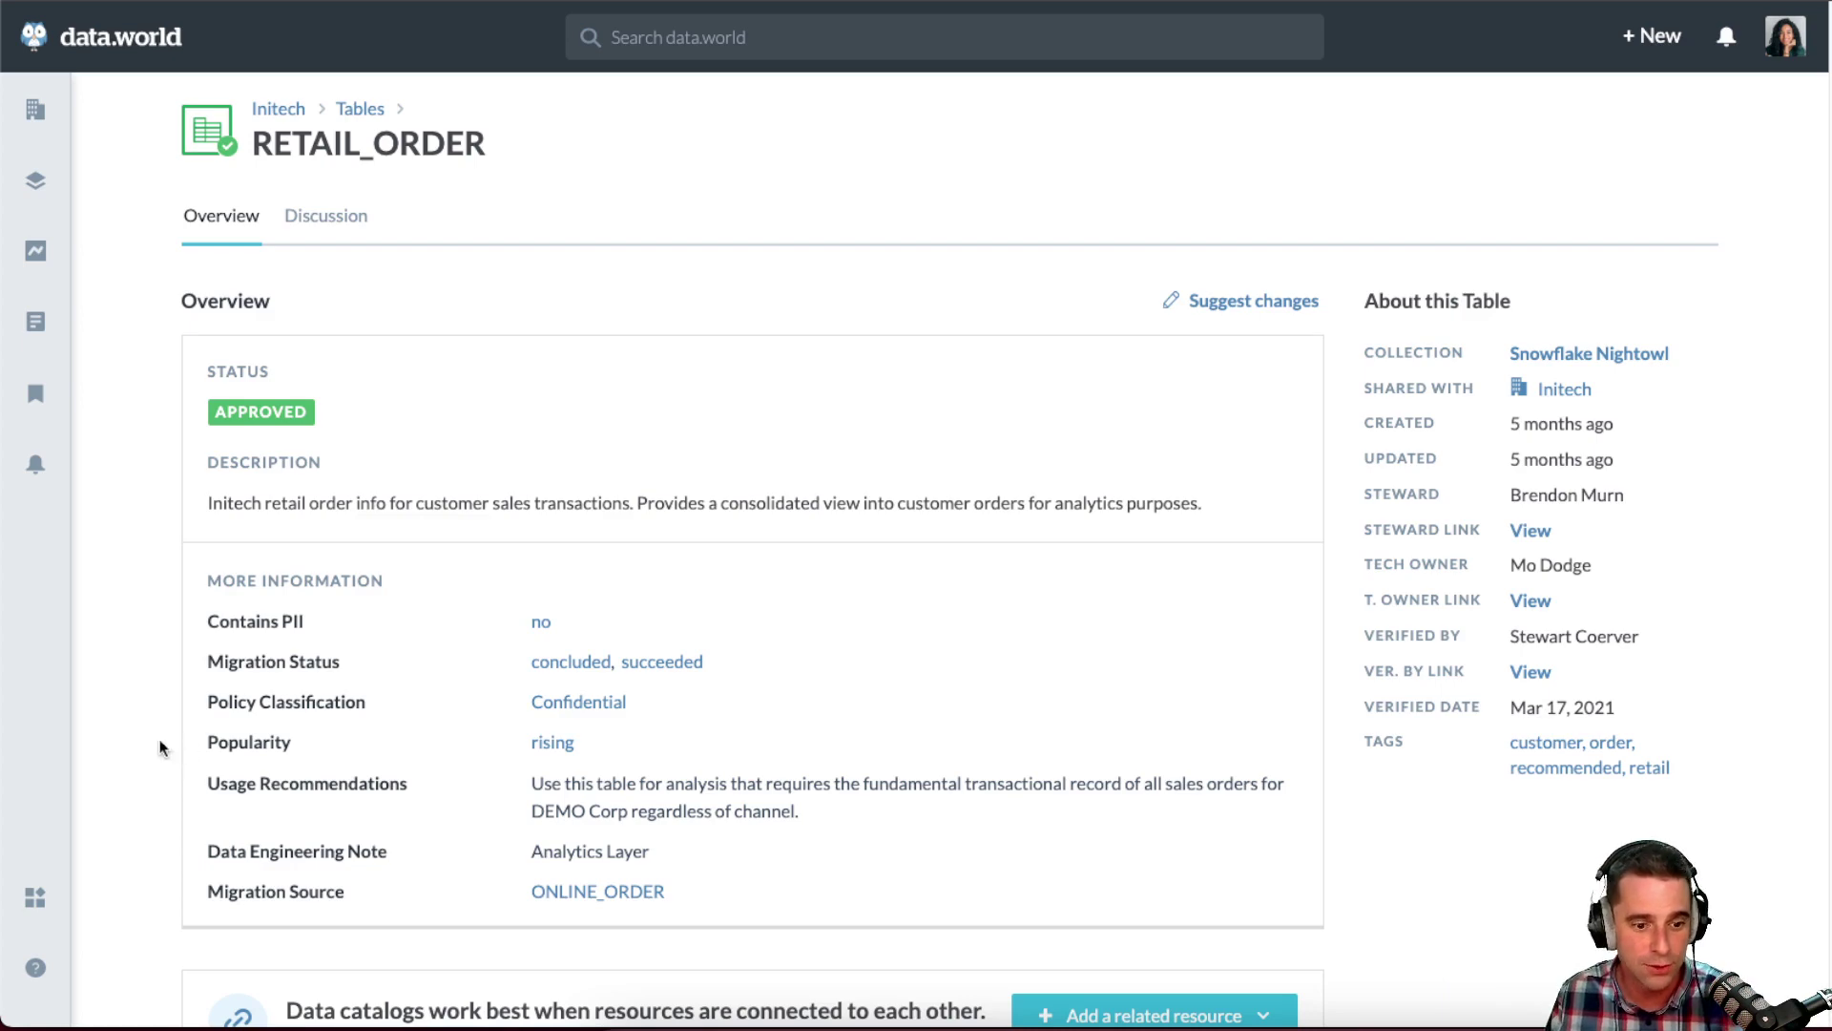
scroll(145, 737, "down", 1)
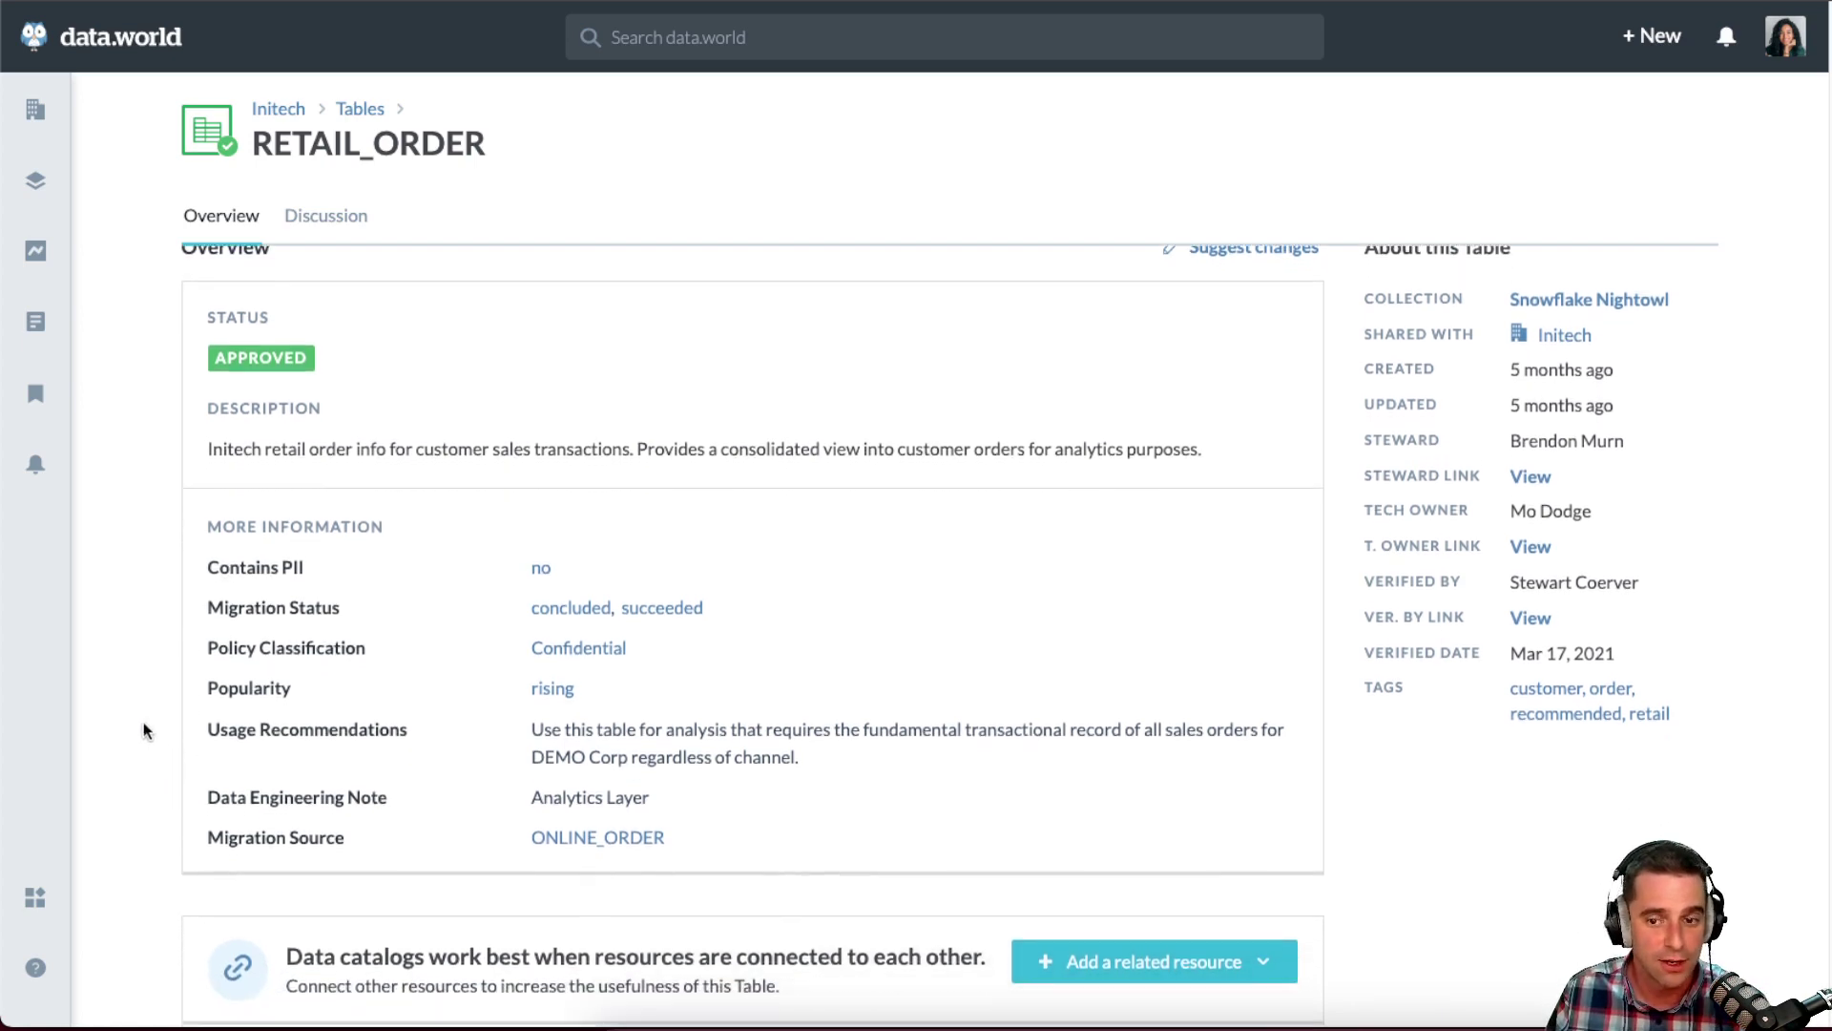
scroll(134, 723, "down", 2)
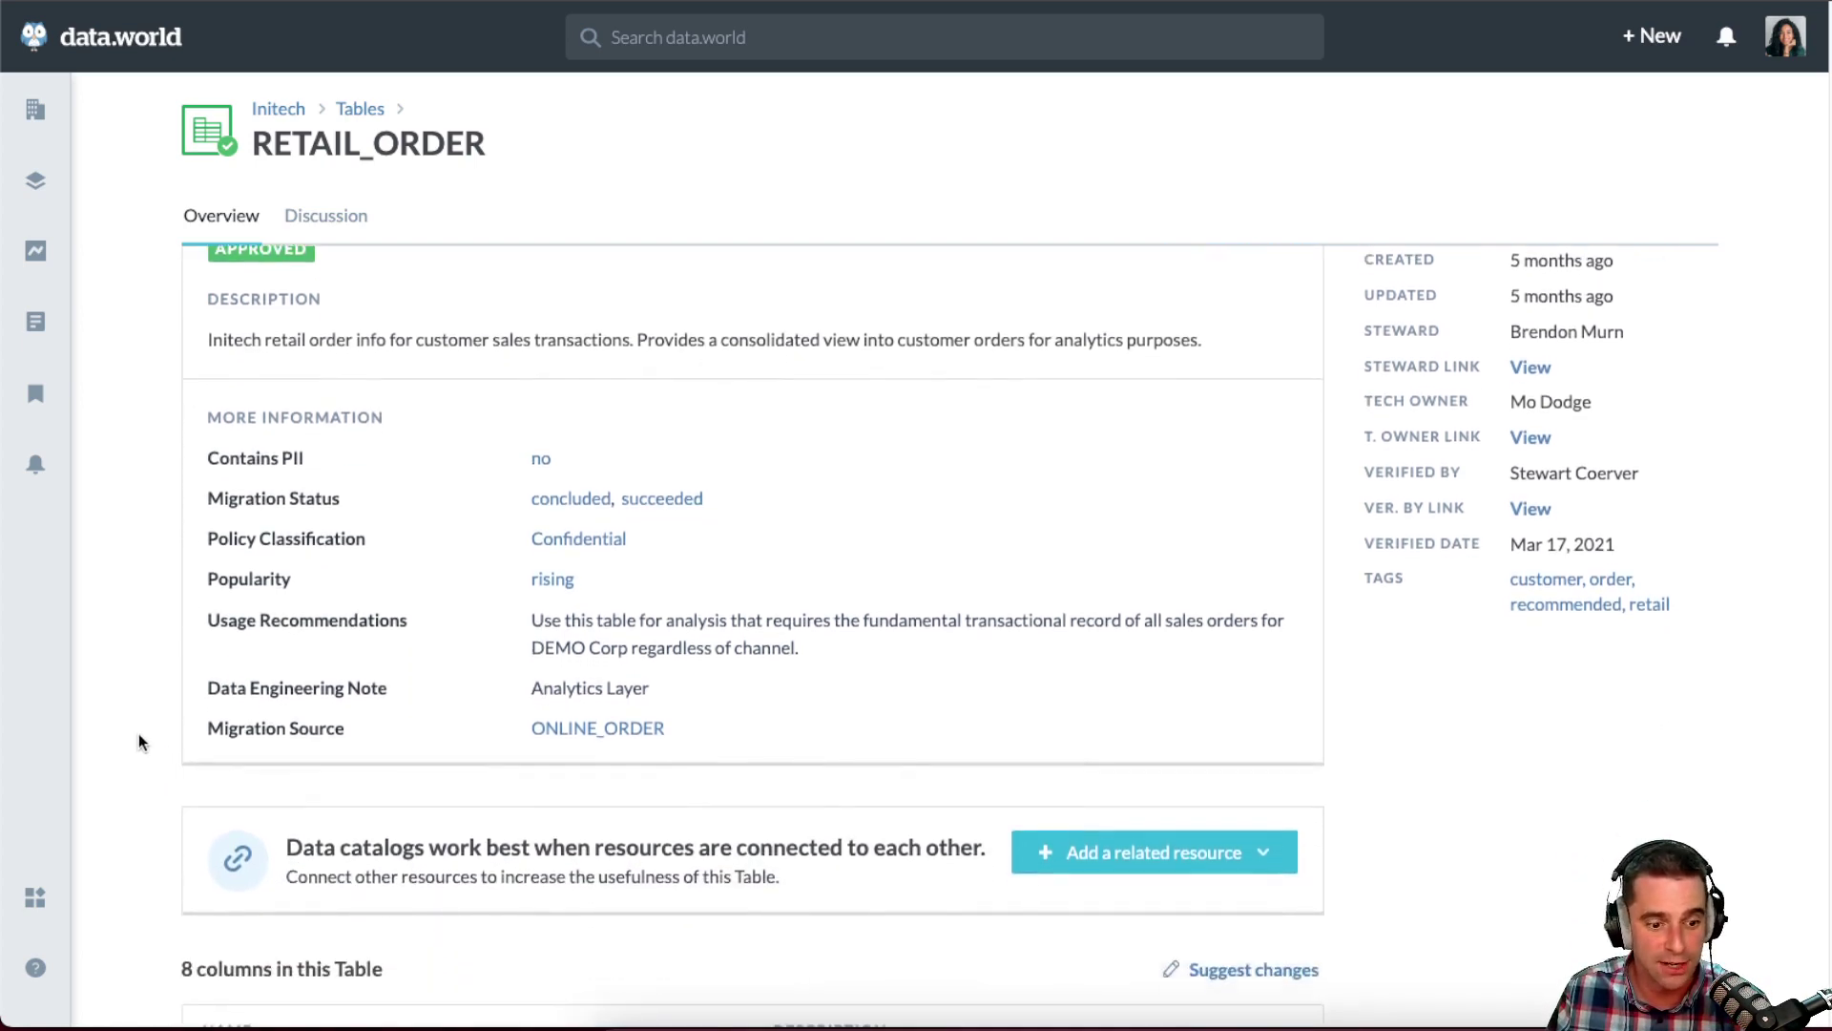
scroll(139, 754, "down", 6)
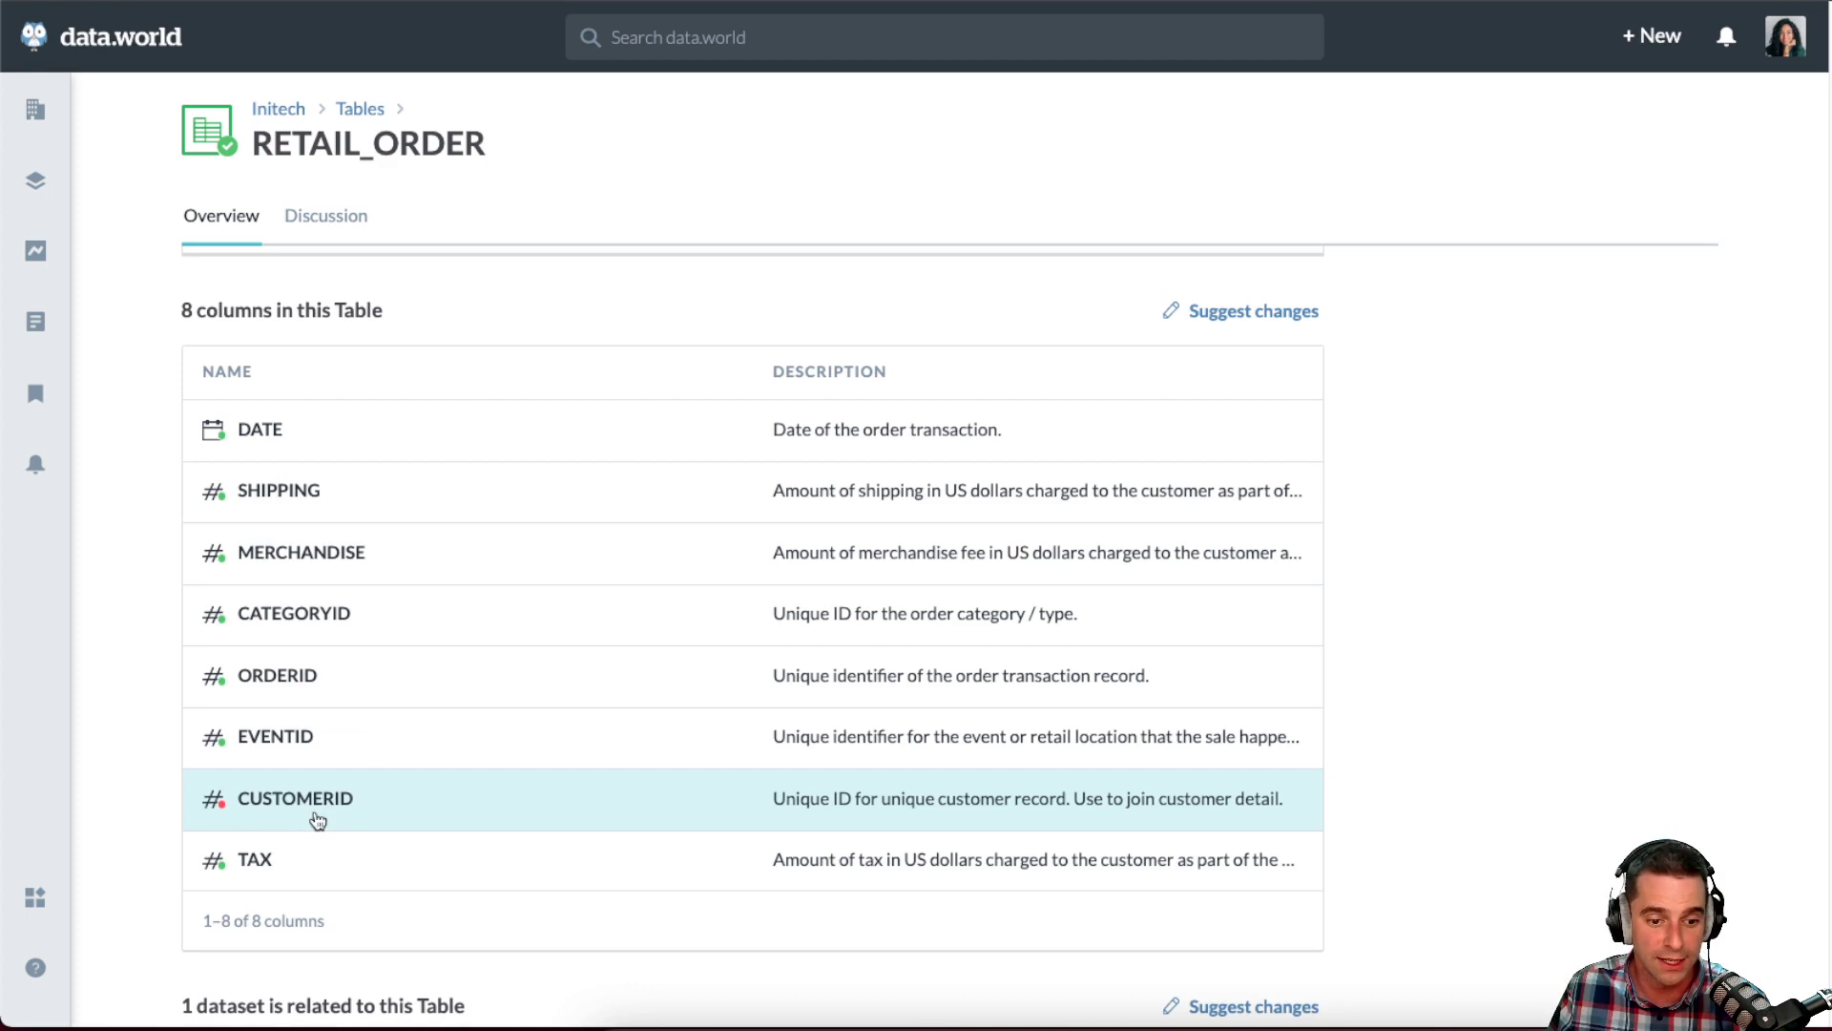
- Review the CUSTOMERID column's Warning flag and 99.98% overlap rate, then return to RETAIL_ORDER
left_click(299, 801)
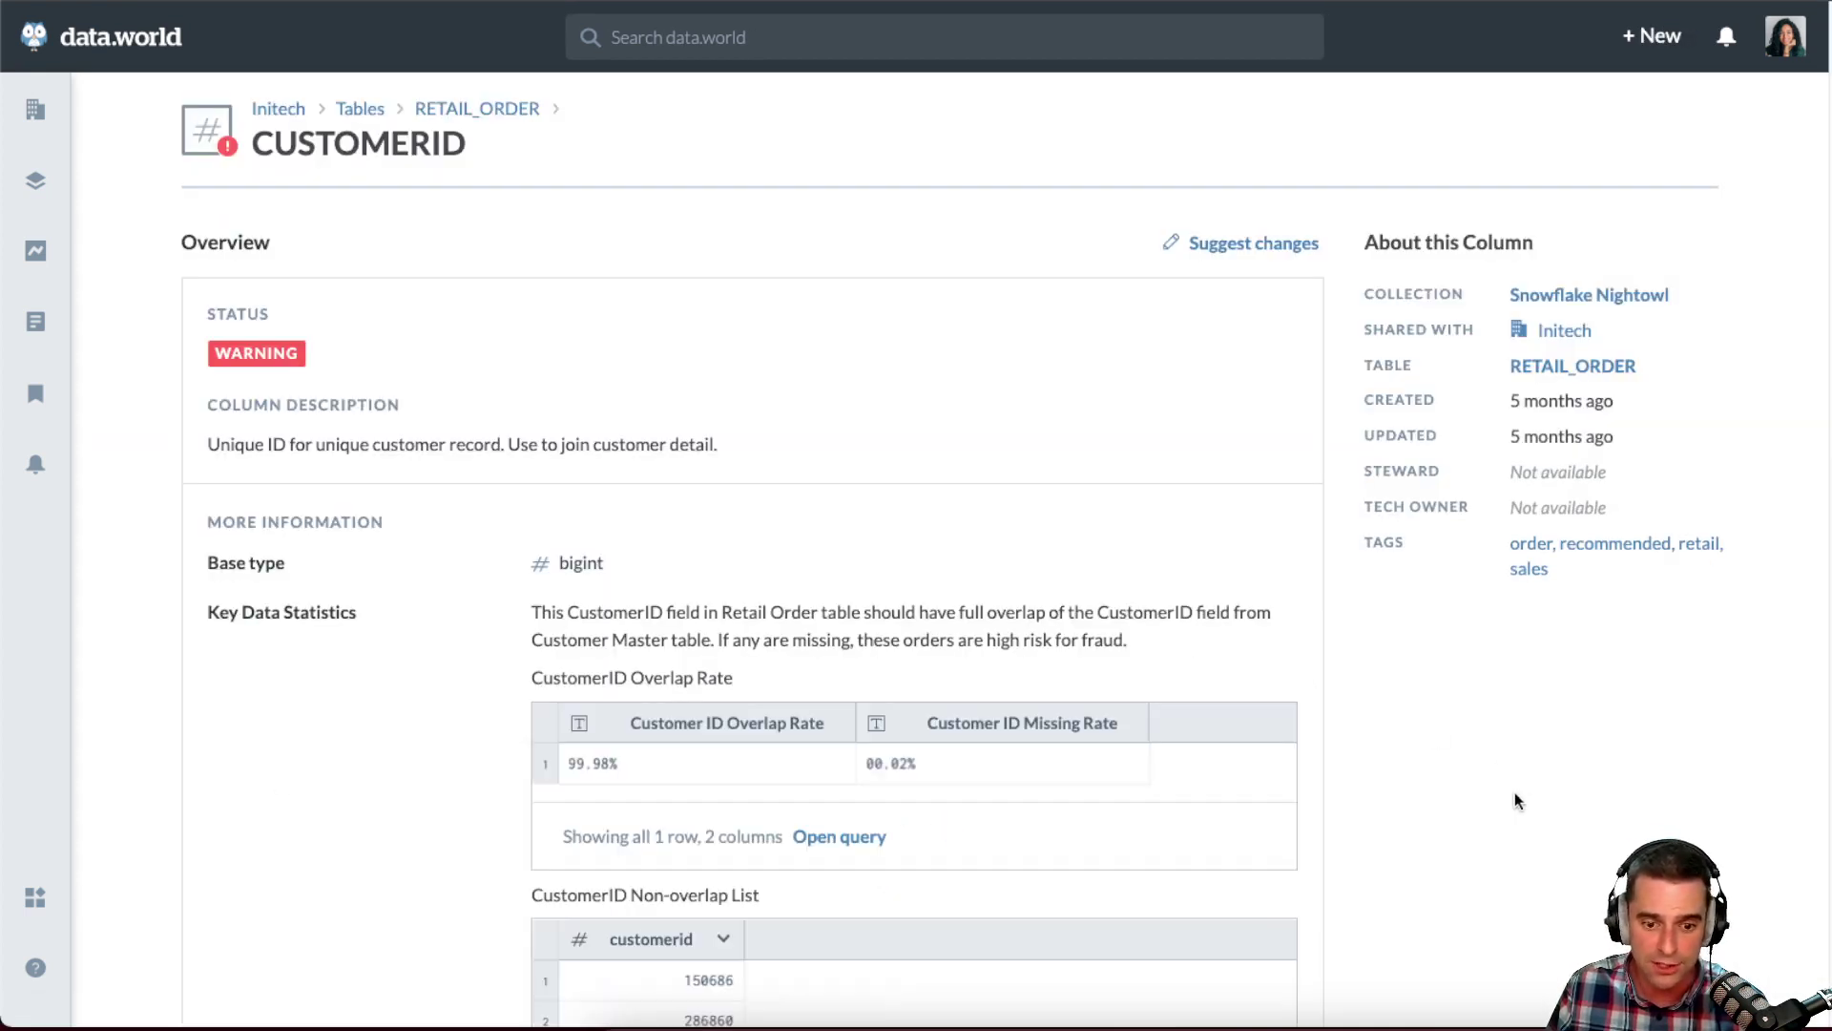
scroll(1498, 786, "down", 1)
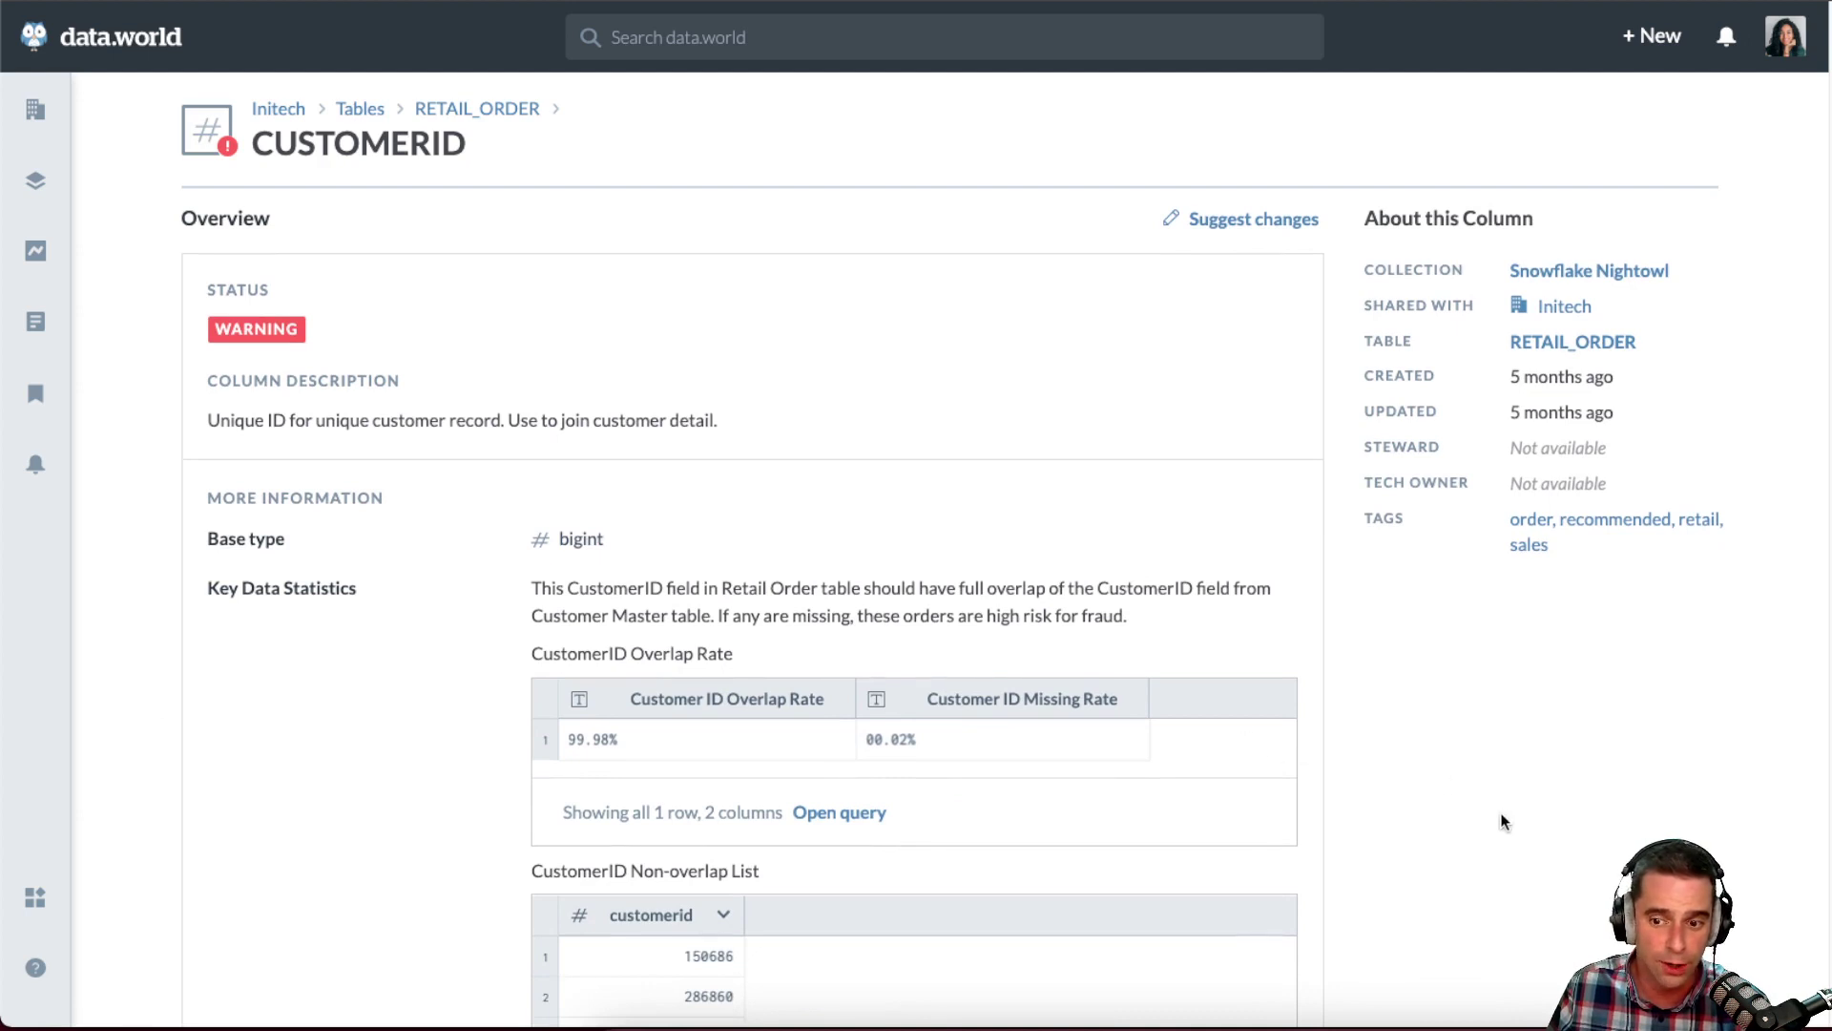
scroll(1484, 826, "down", 3)
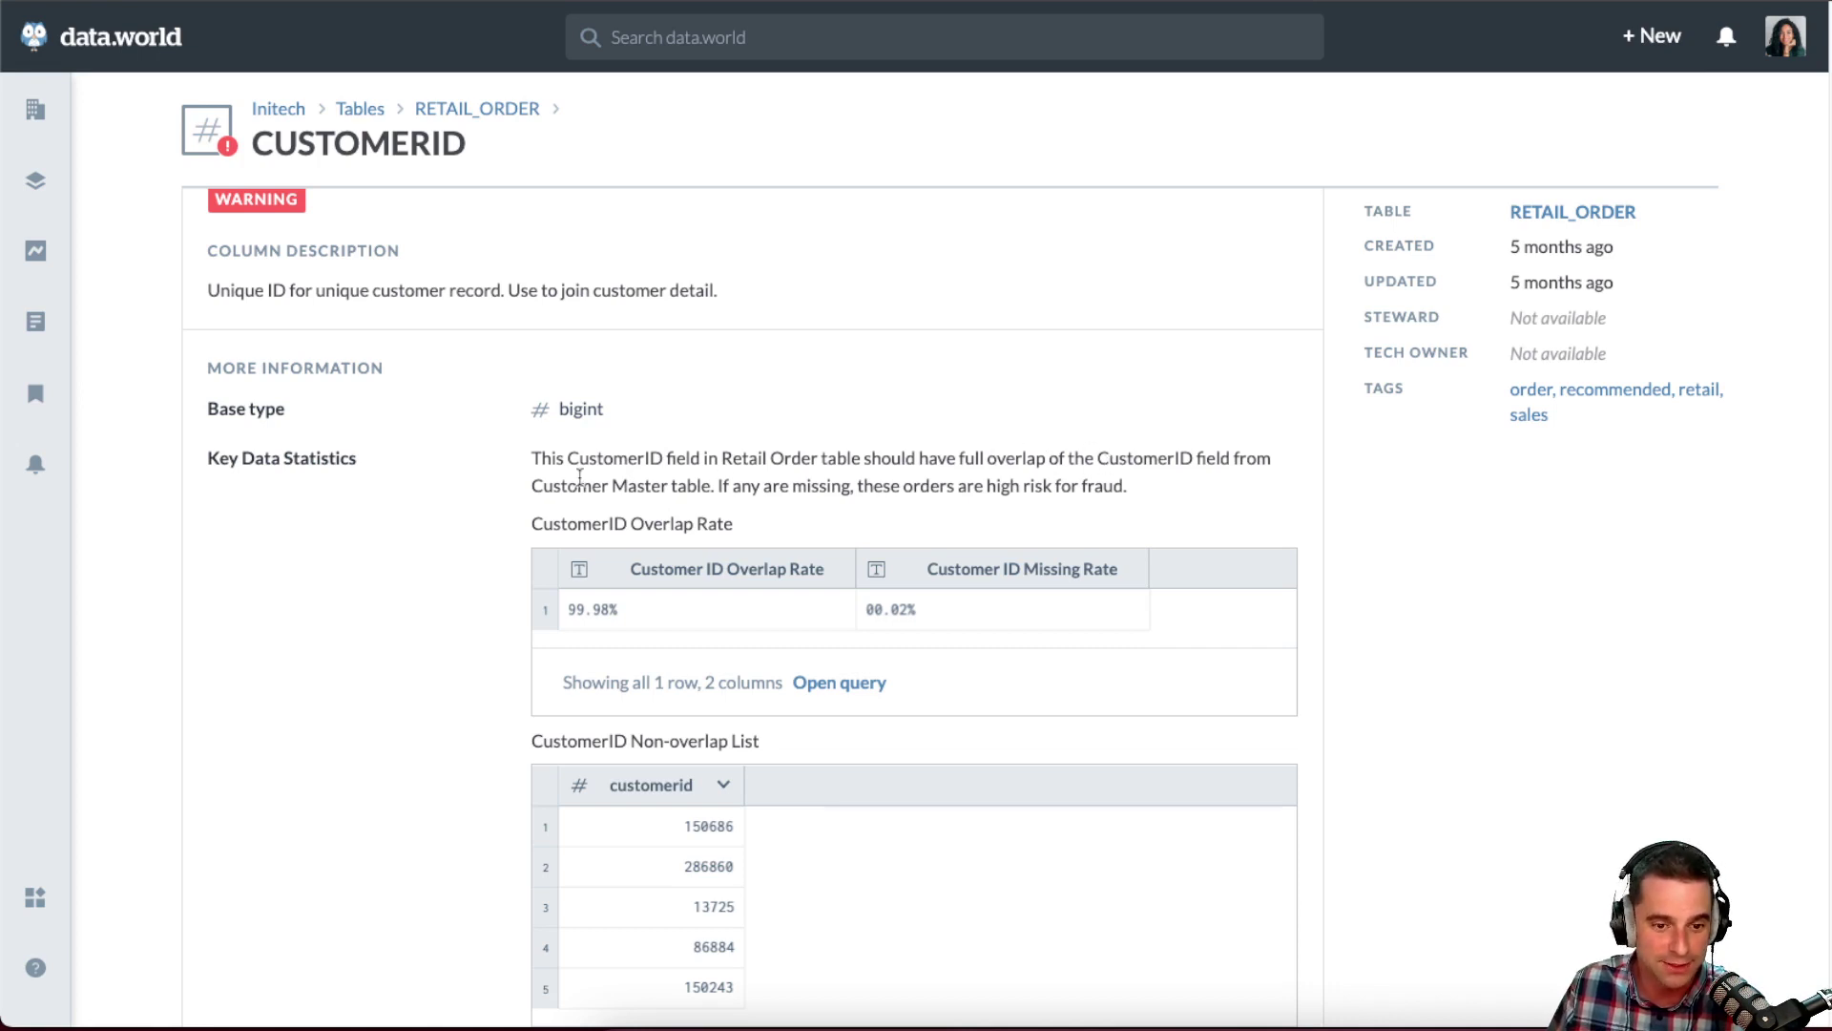
scroll(334, 725, "up", 1)
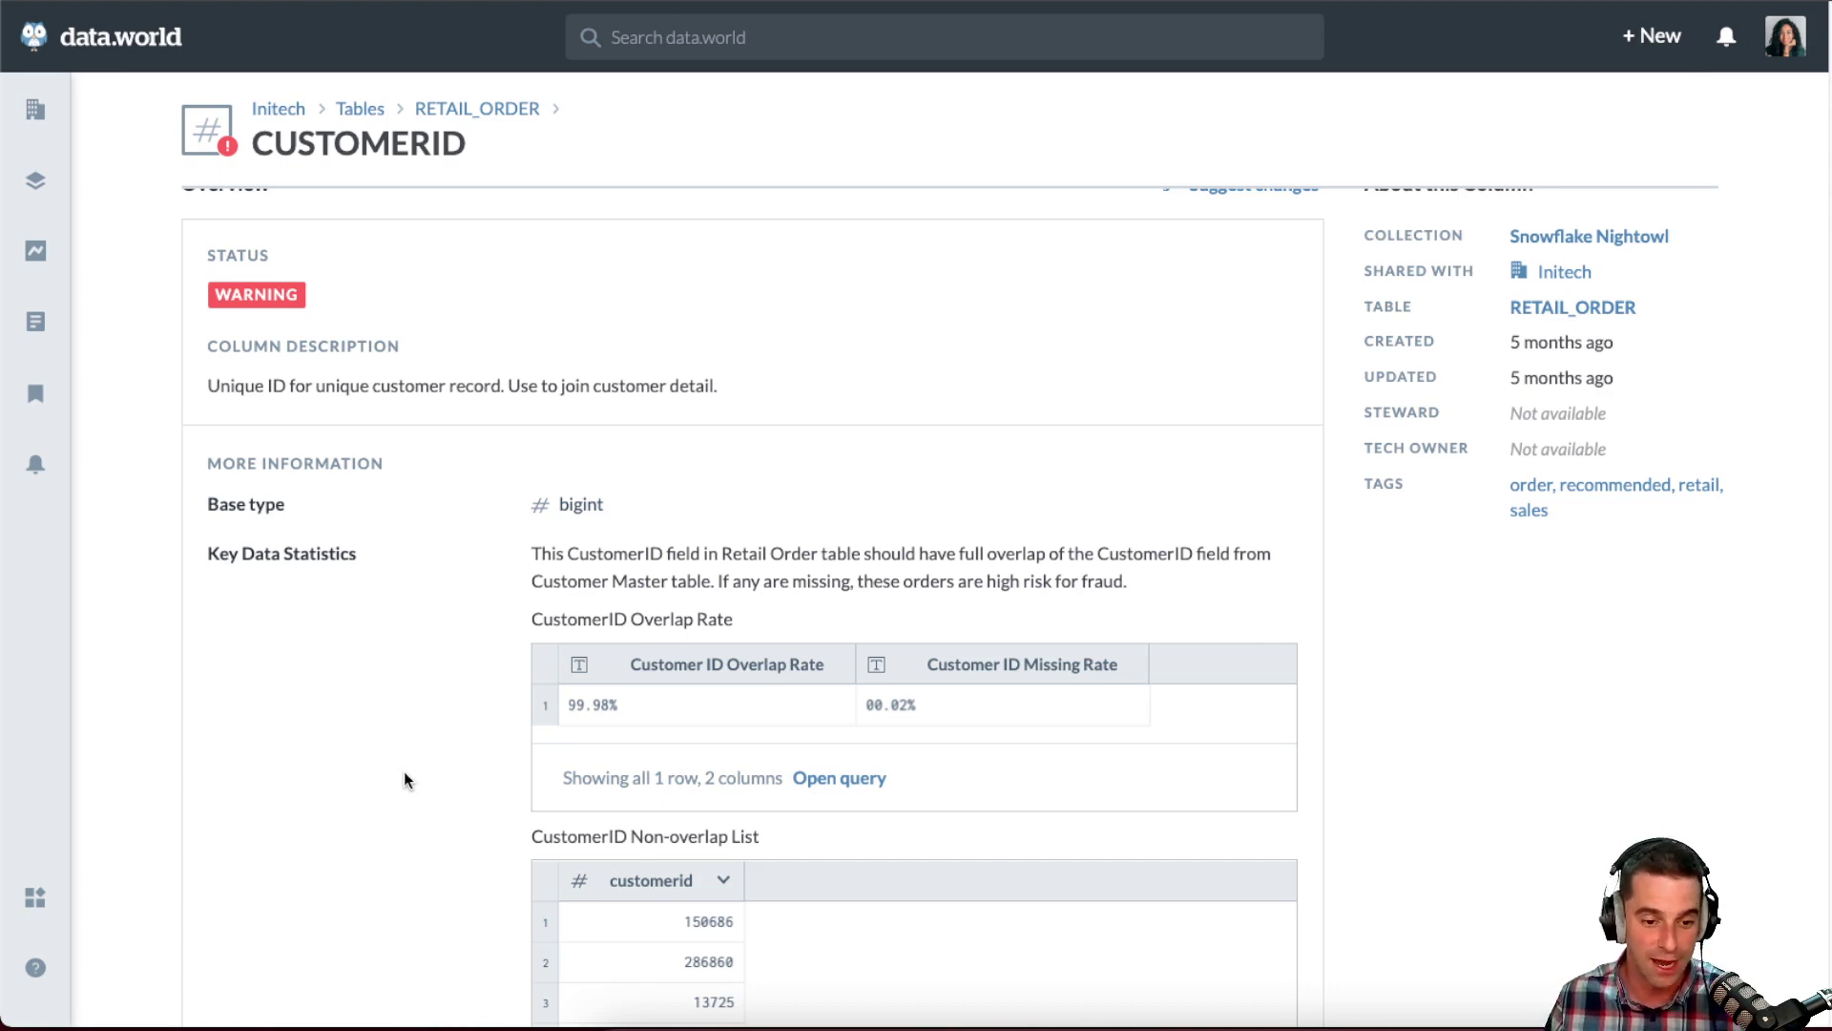
scroll(382, 731, "down", 2)
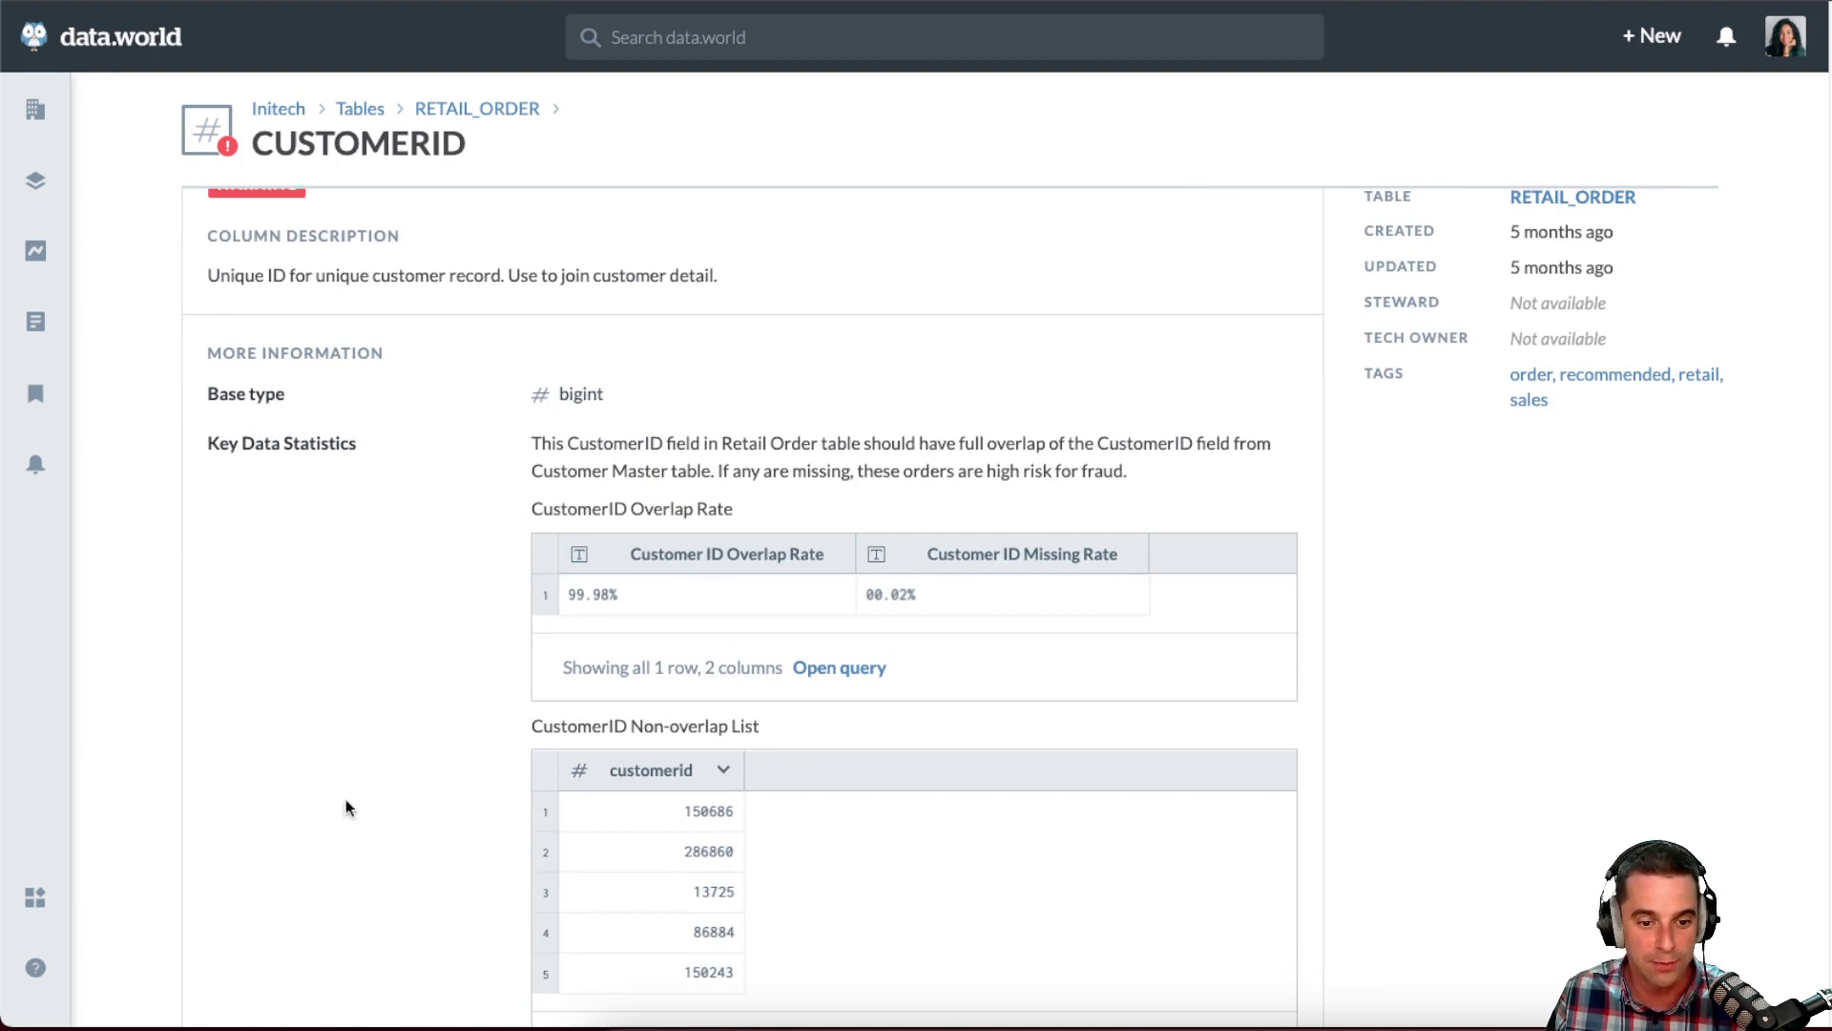
scroll(351, 811, "down", 5)
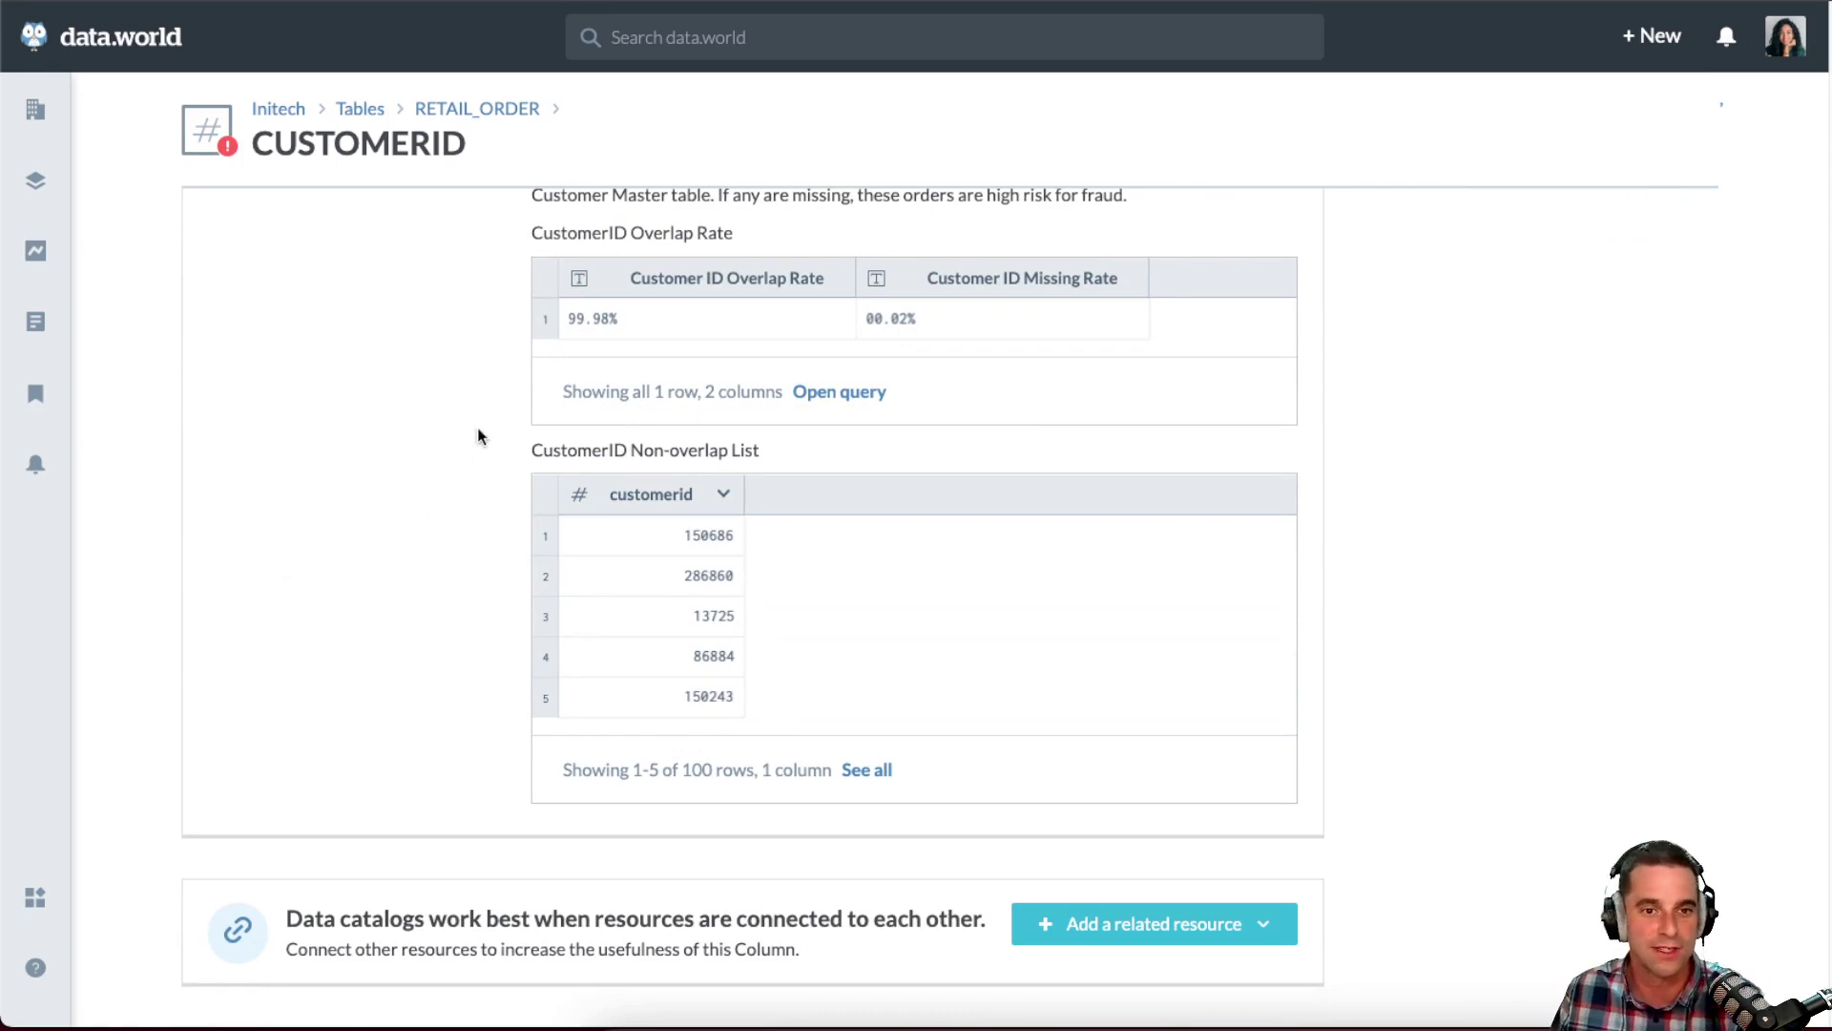
scroll(658, 342, "up", 7)
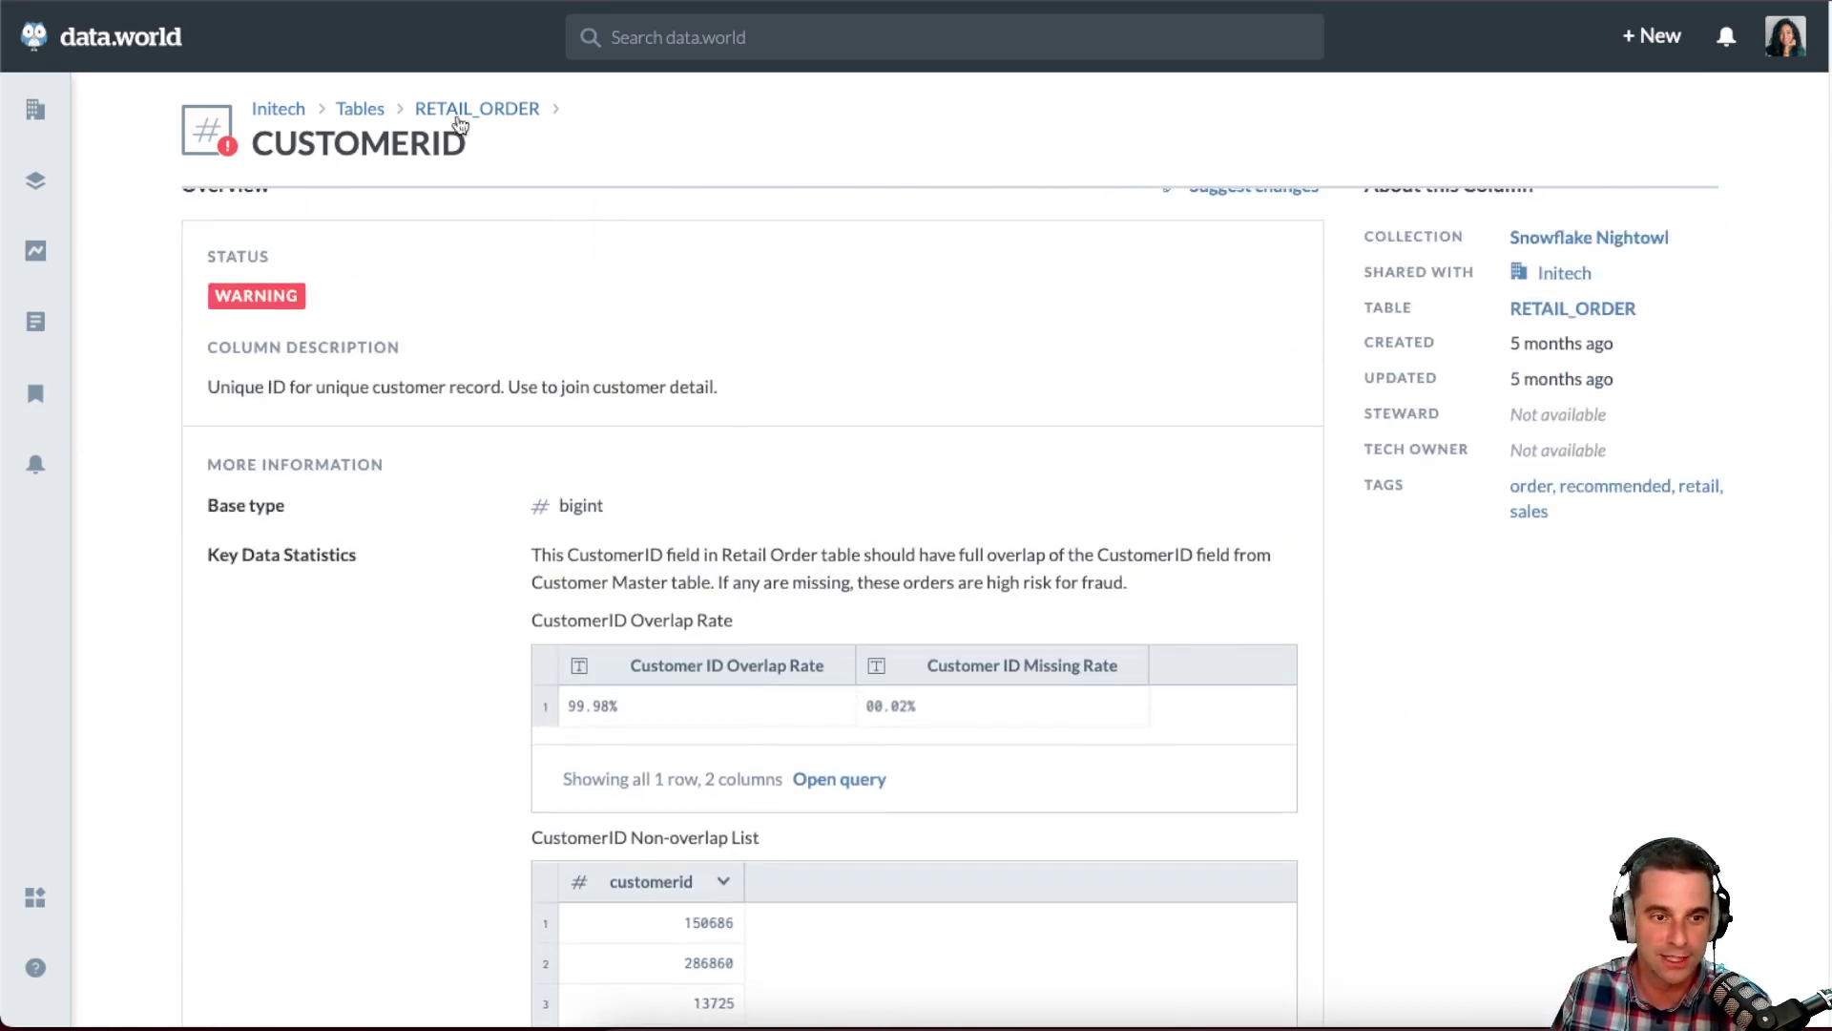
left_click(459, 115)
- Scroll down to the Data lineage diagram linking ONLINE_ORDER to the Orders and Order Items analyses
scroll(157, 716, "down", 9)
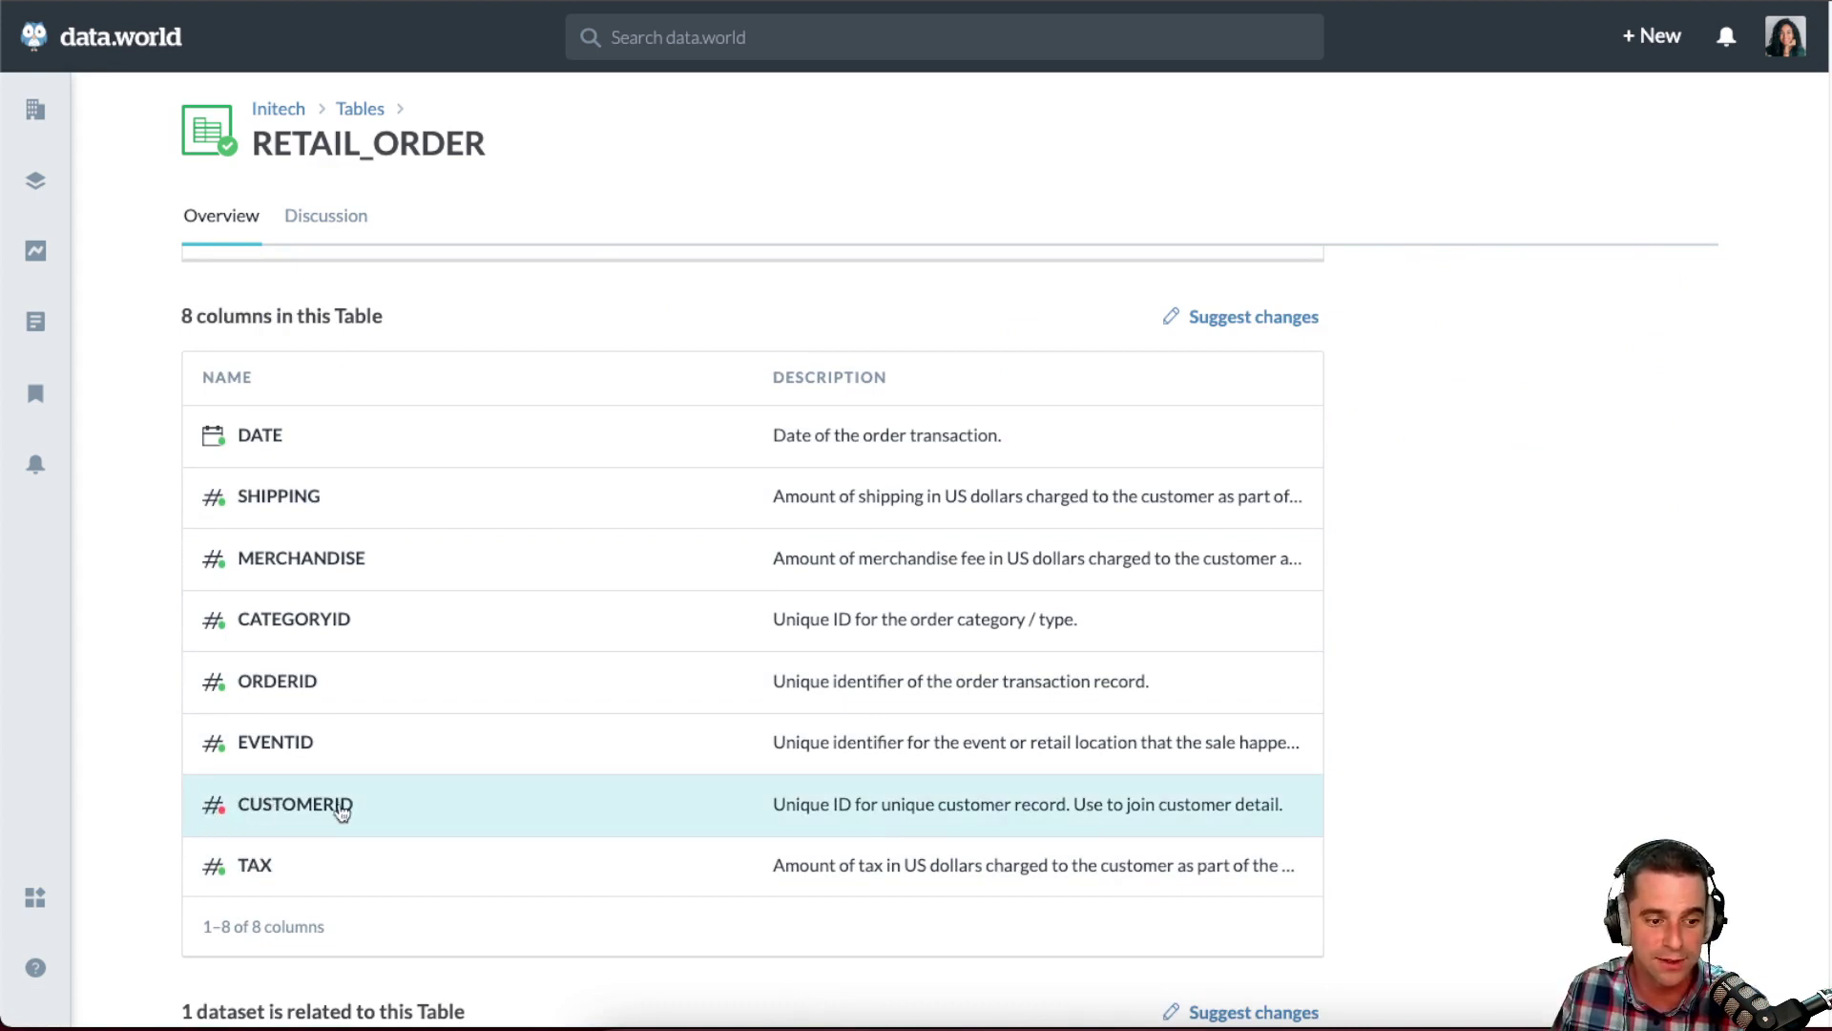
scroll(168, 375, "up", 1)
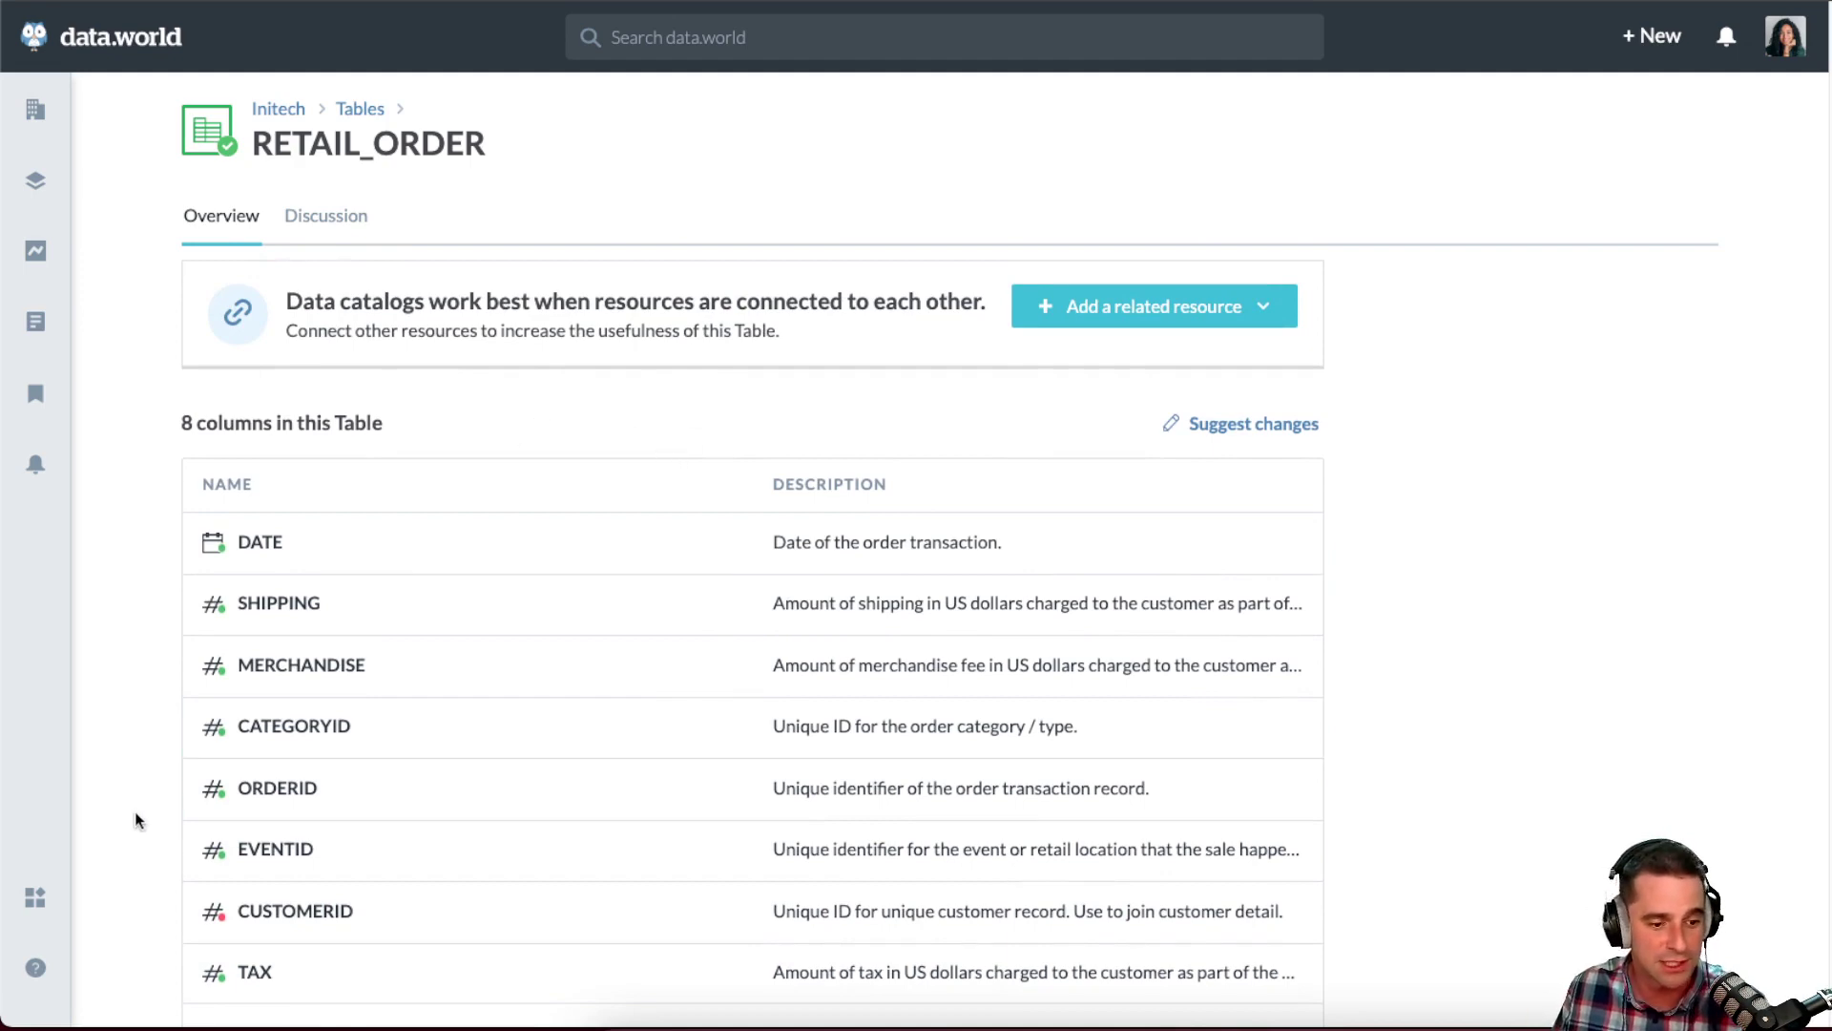
scroll(140, 828, "down", 3)
scroll(139, 878, "down", 10)
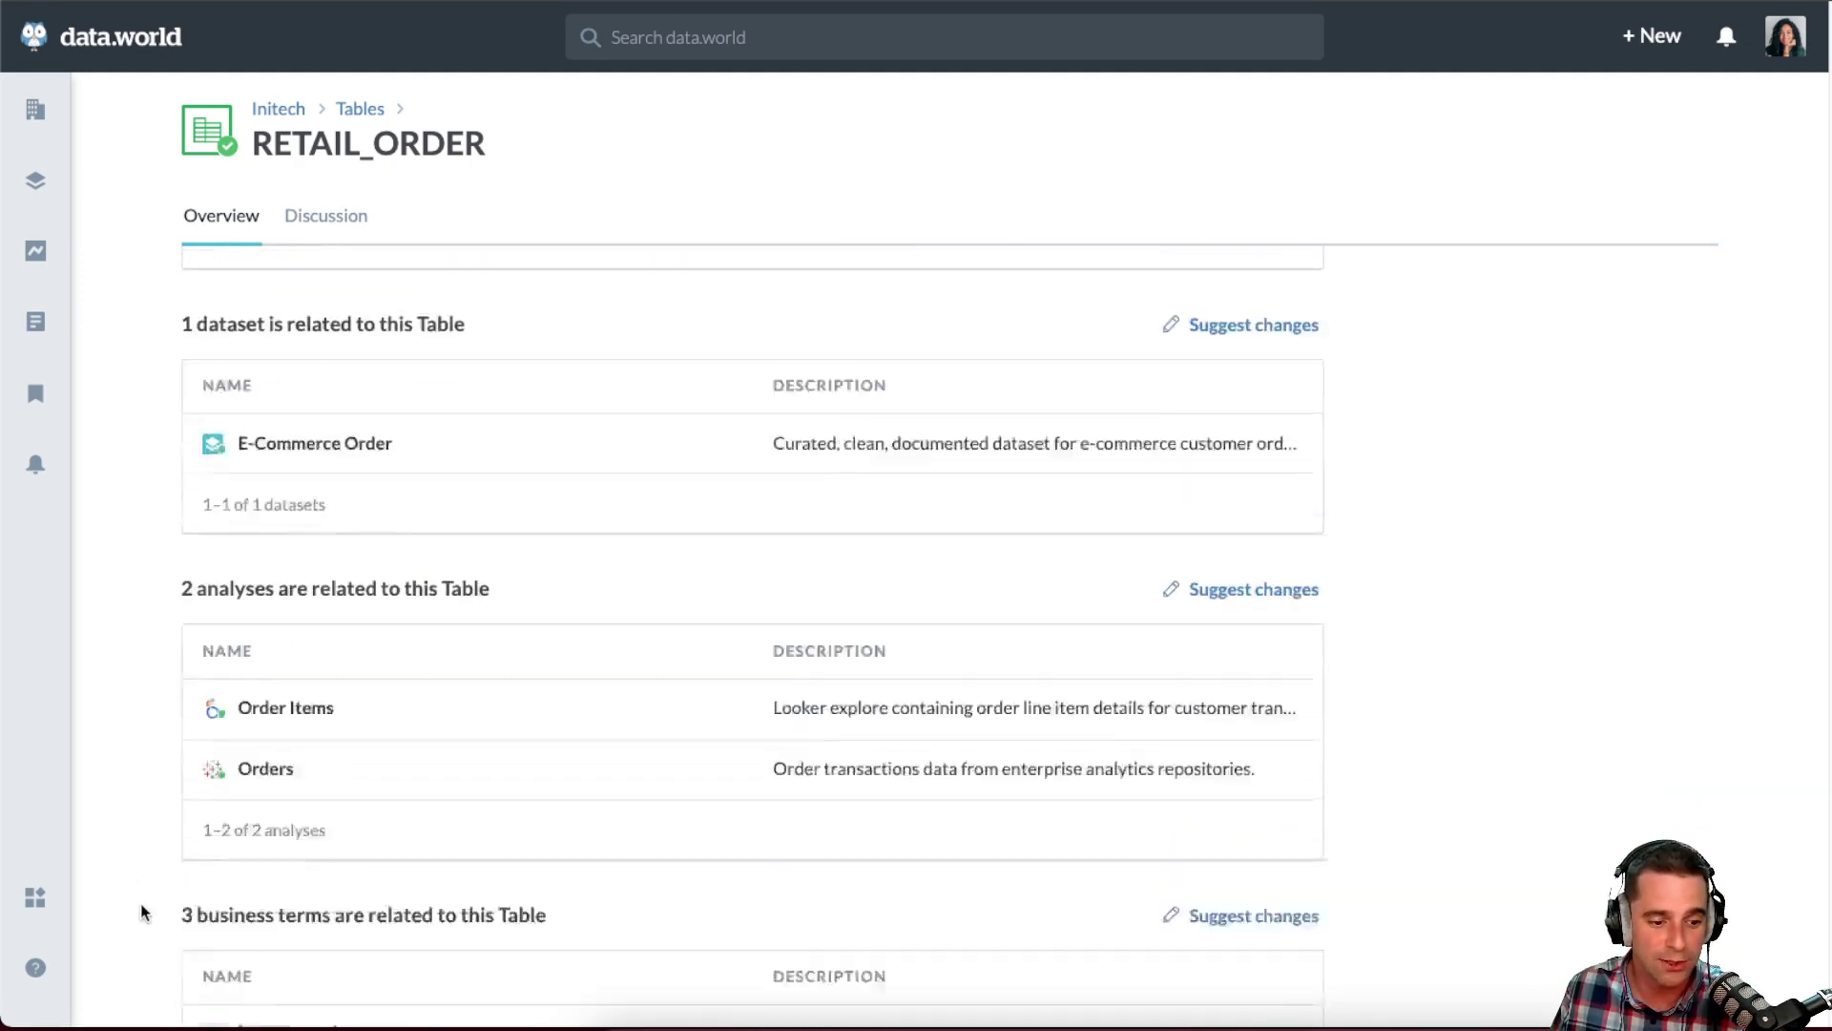
scroll(139, 891, "down", 5)
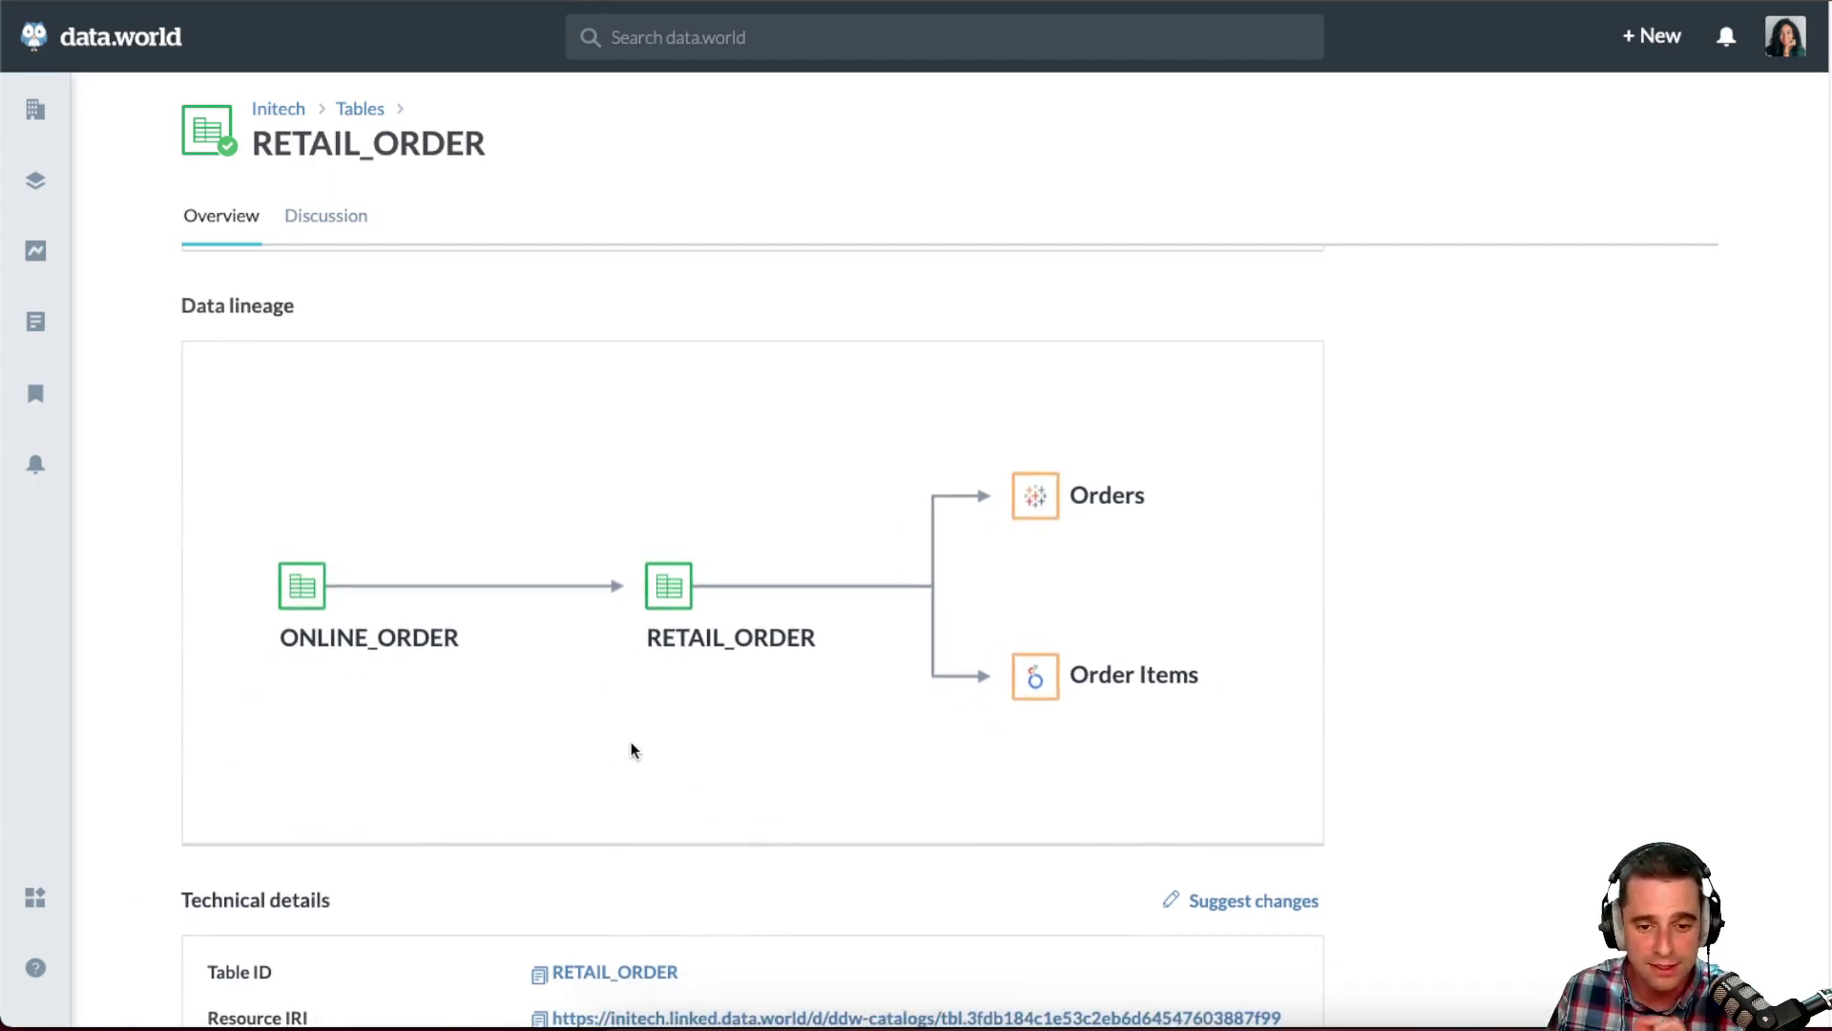
- Inspect the RETAIL_ORDER lineage diagram and technical details, nudging the diagram within its box
scroll(1429, 704, "down", 1)
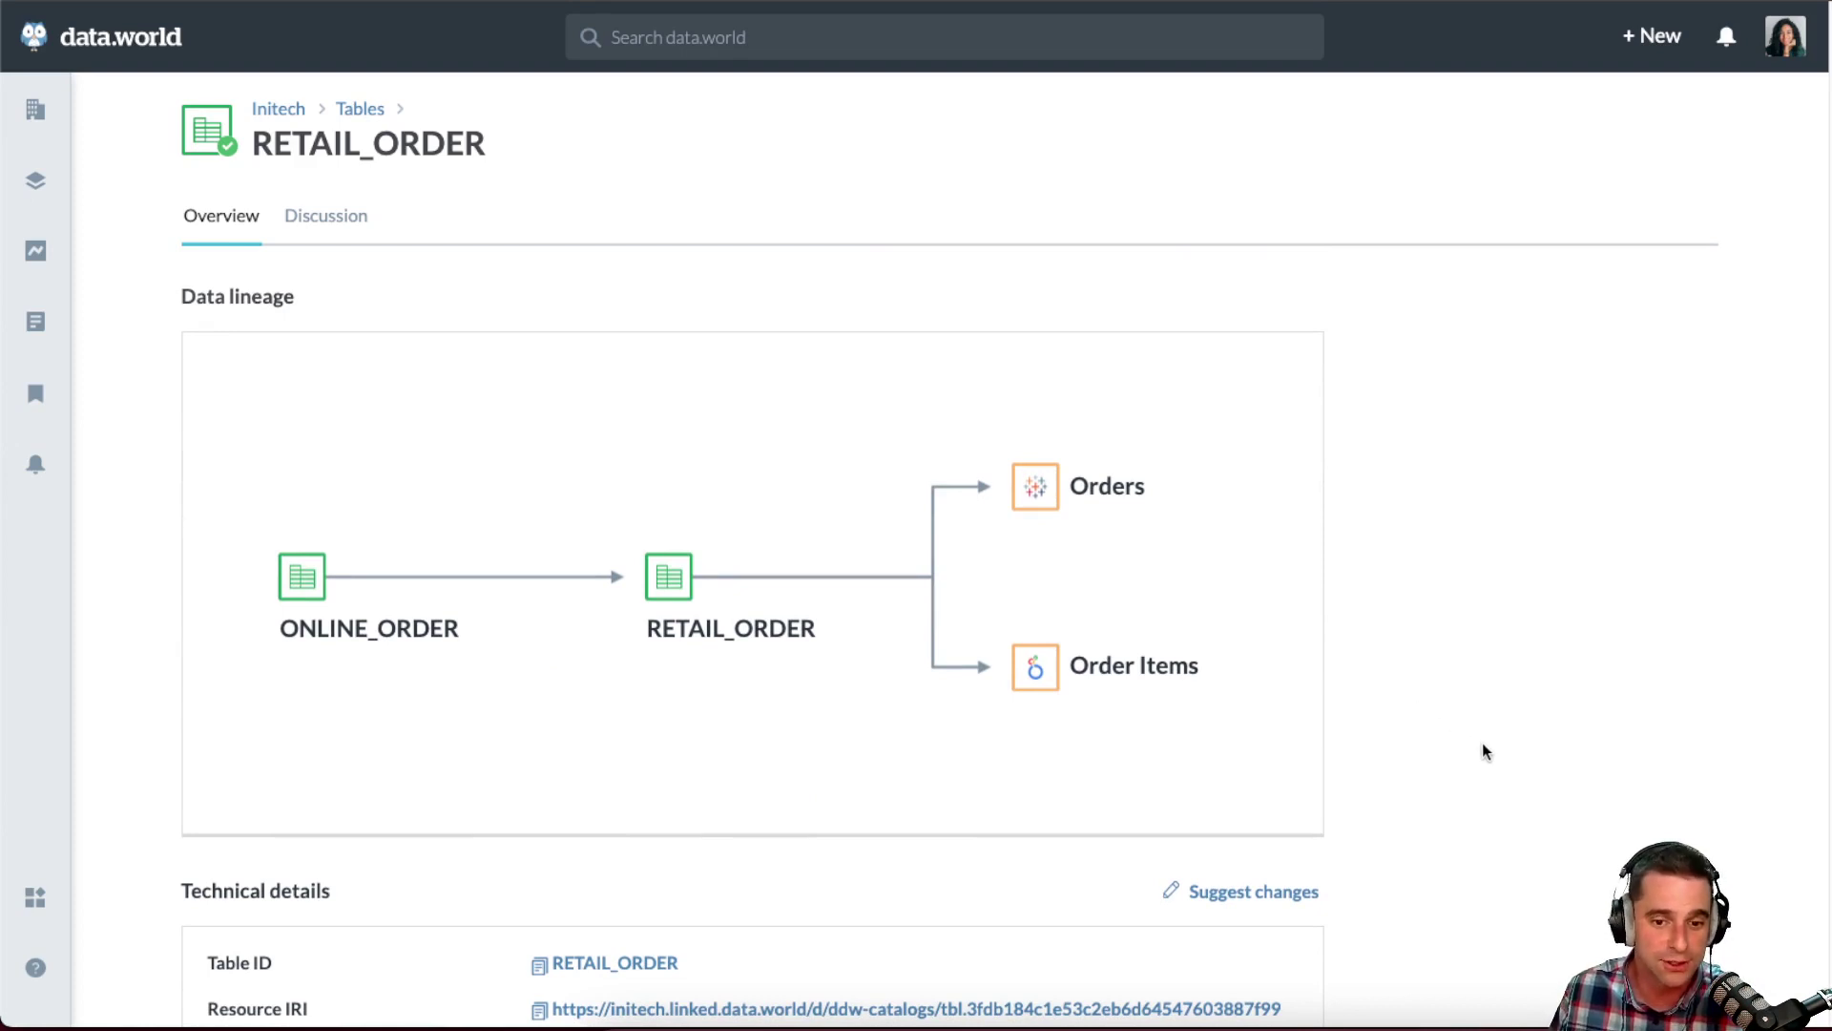
scroll(1489, 749, "down", 3)
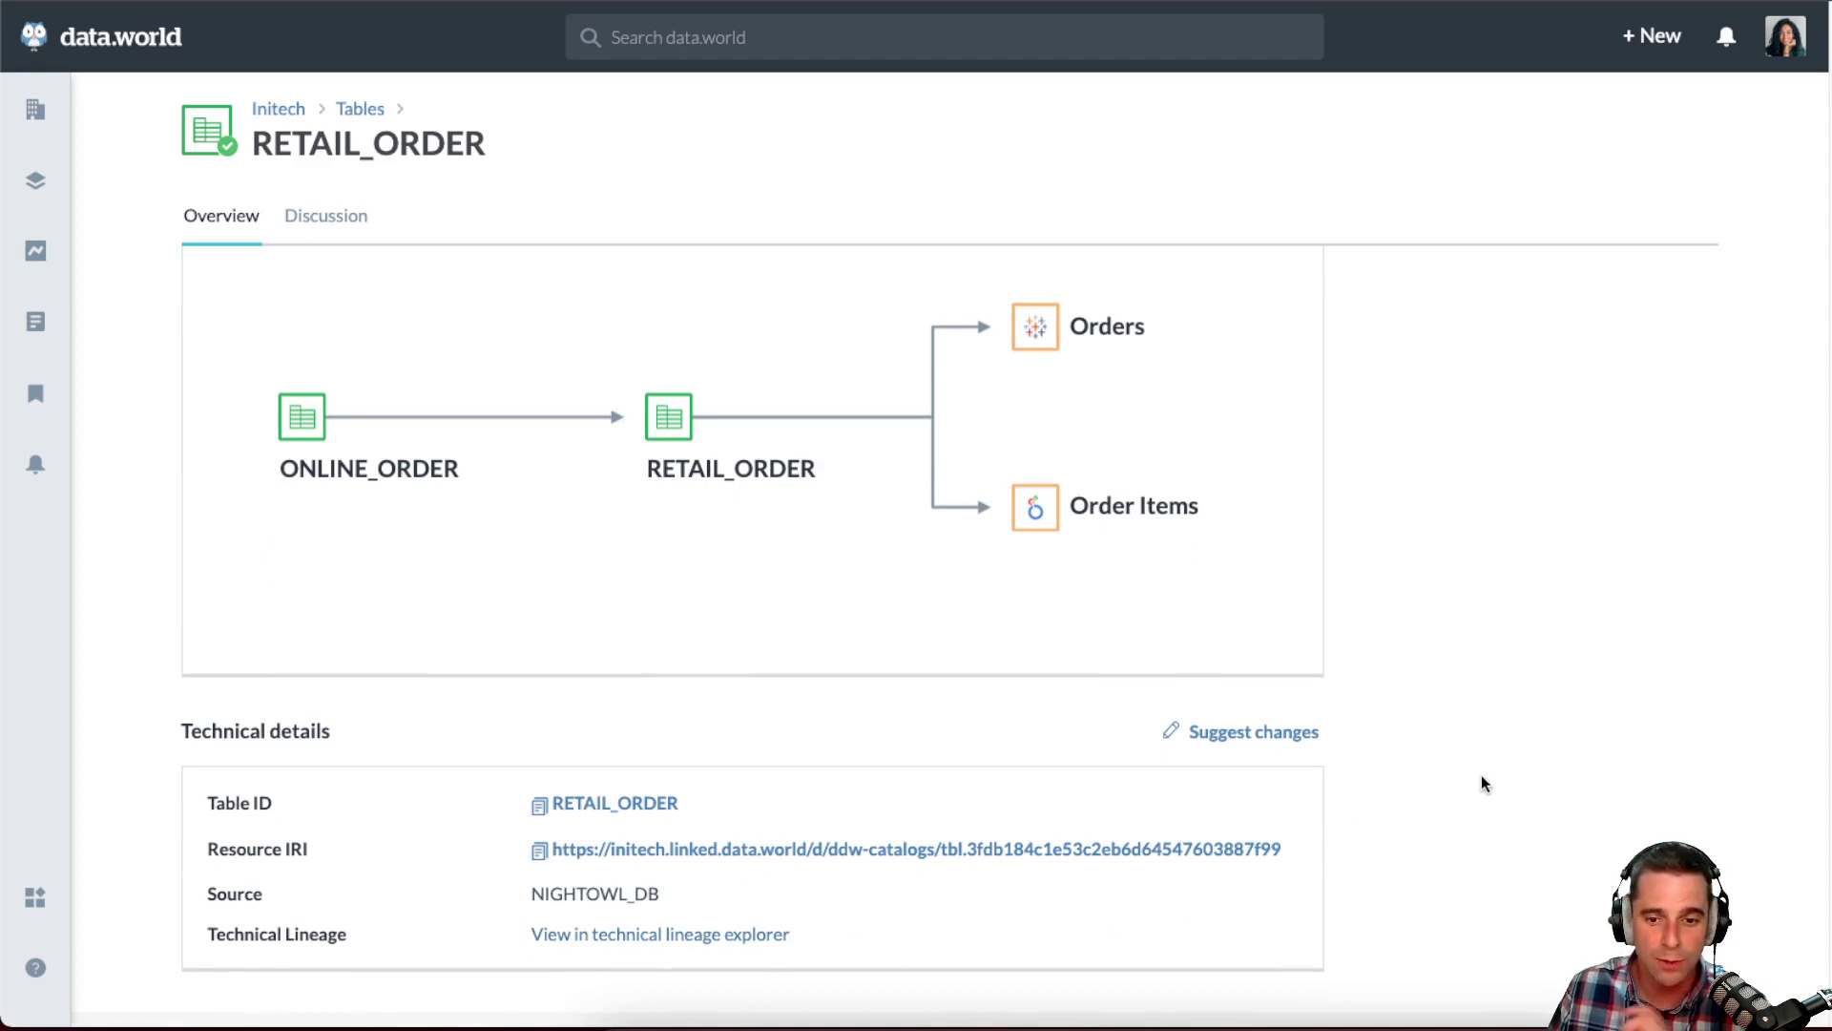
scroll(1481, 777, "up", 3)
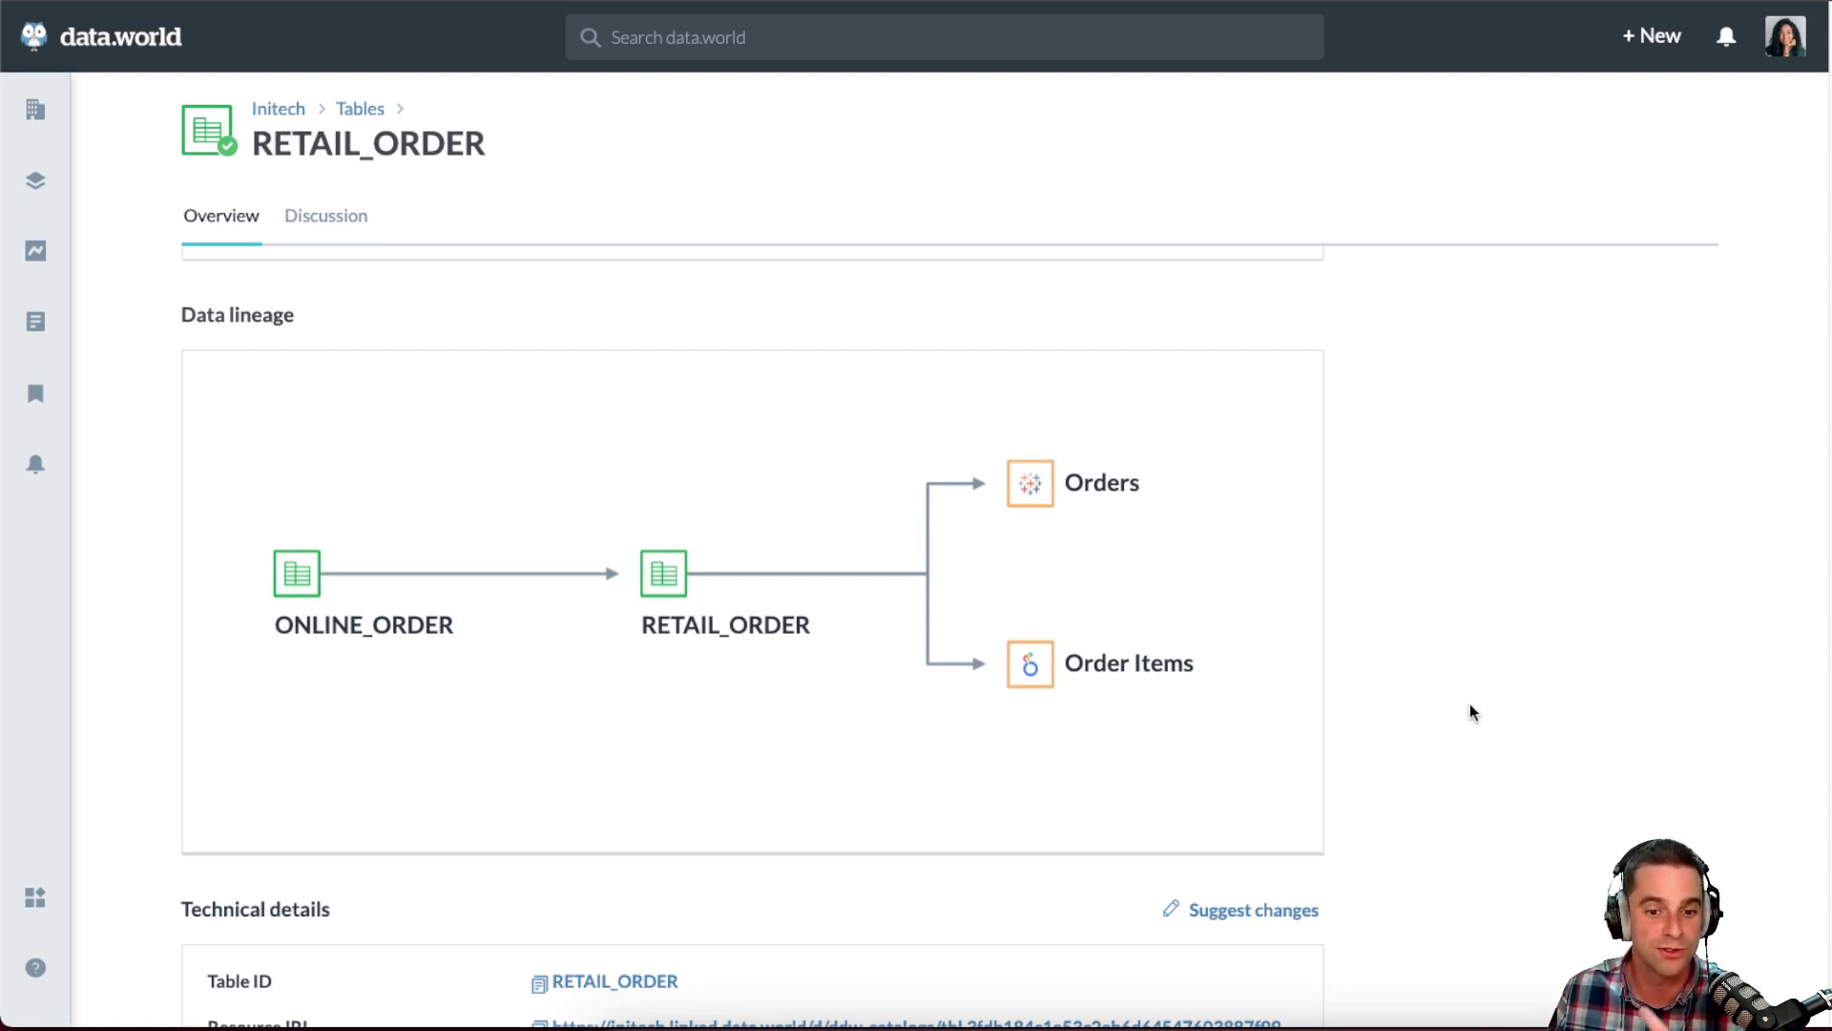
scroll(1474, 740, "down", 3)
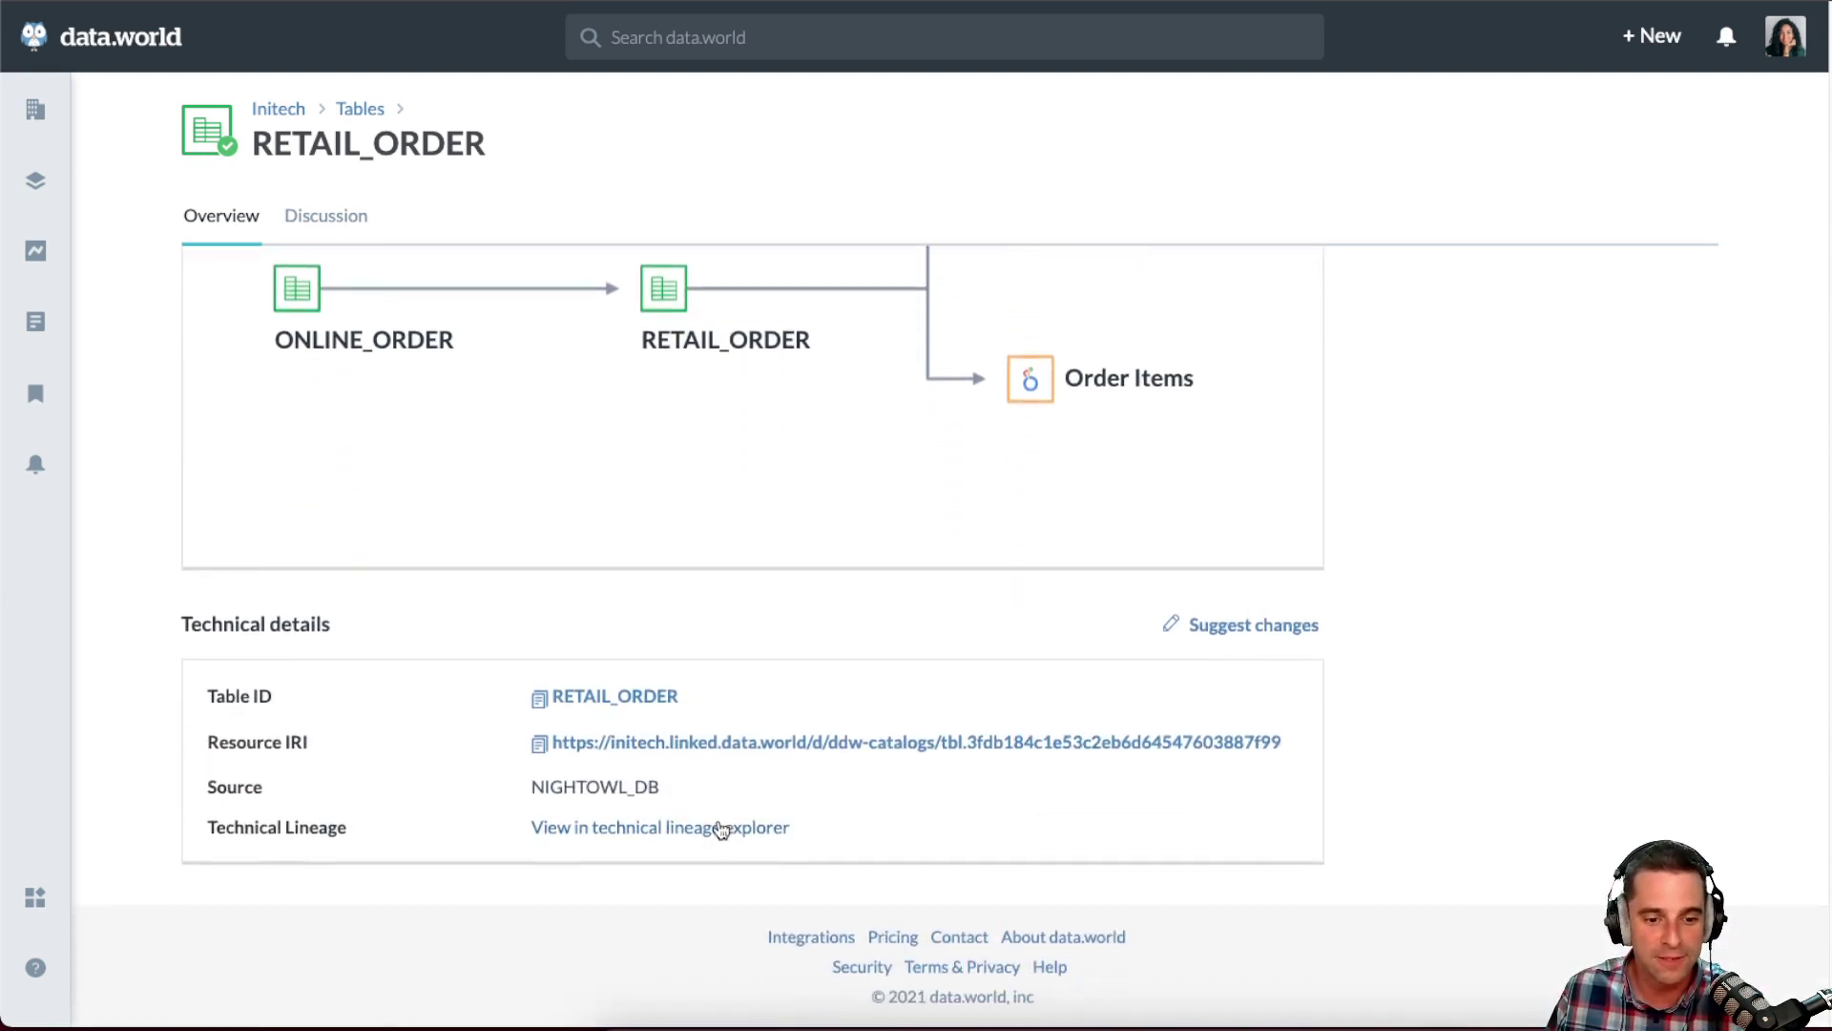
scroll(1457, 798, "up", 4)
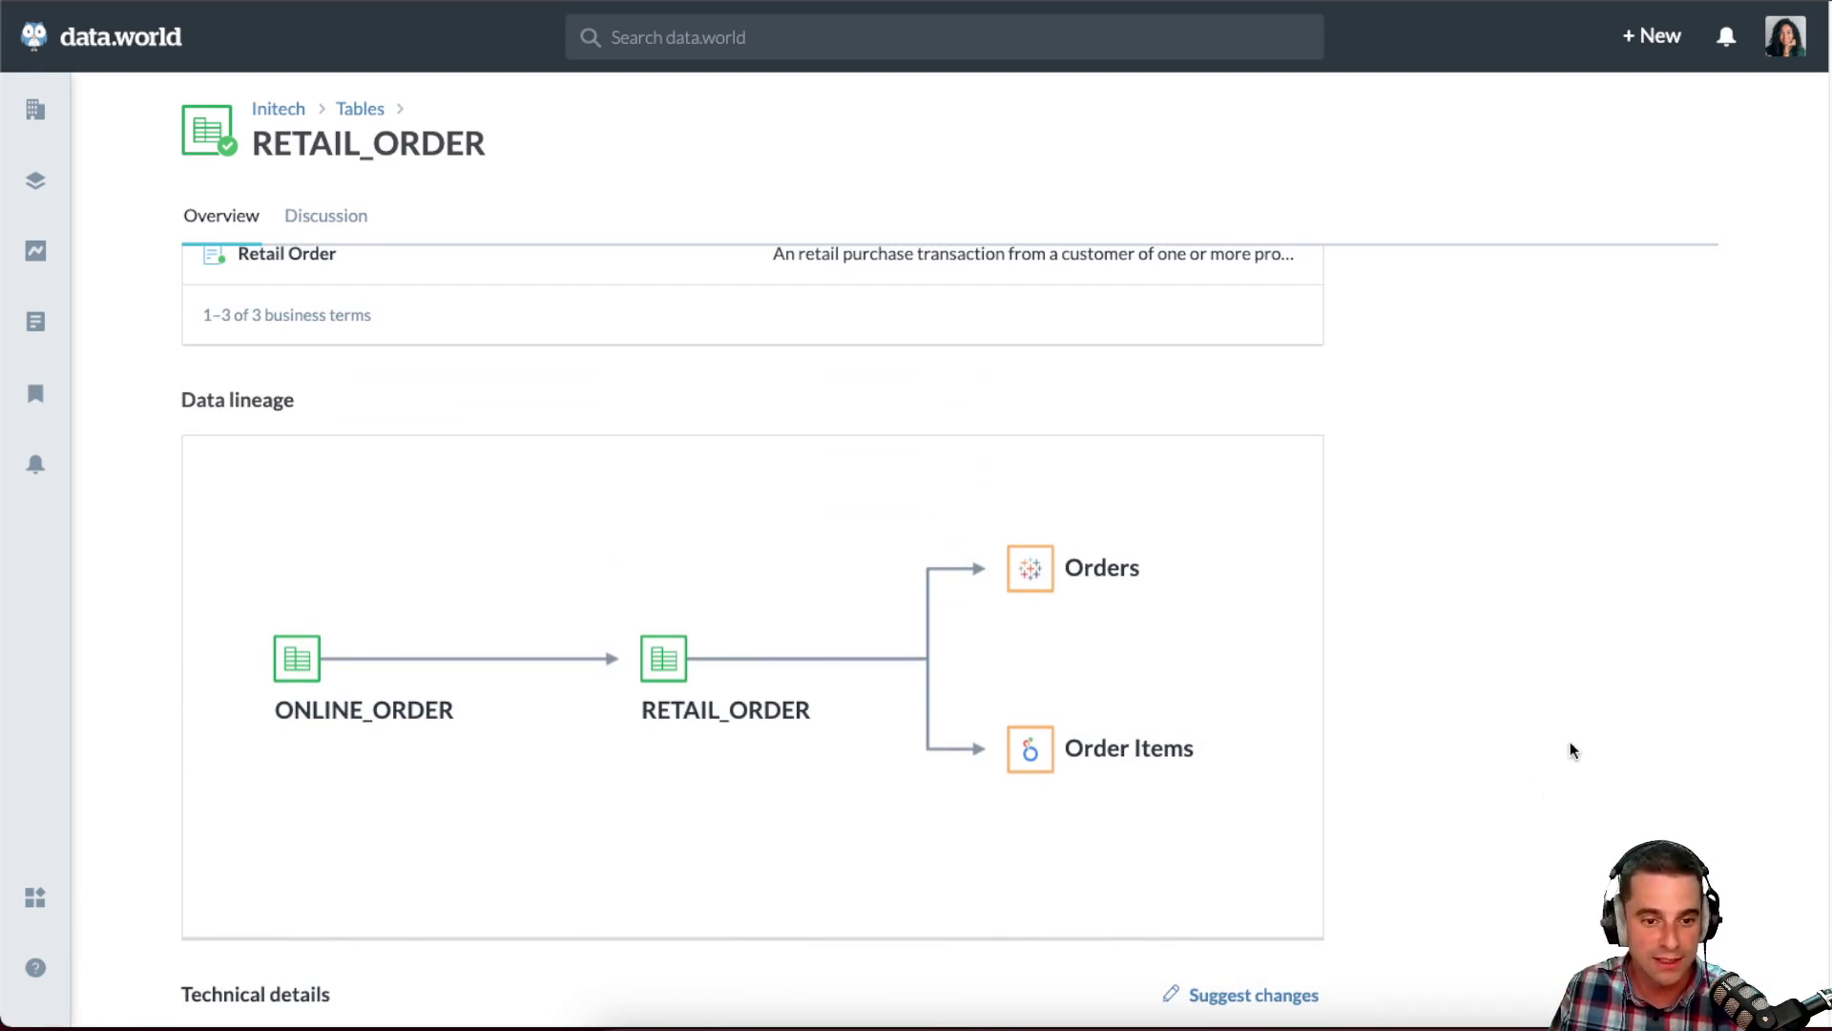
scroll(1528, 677, "up", 2)
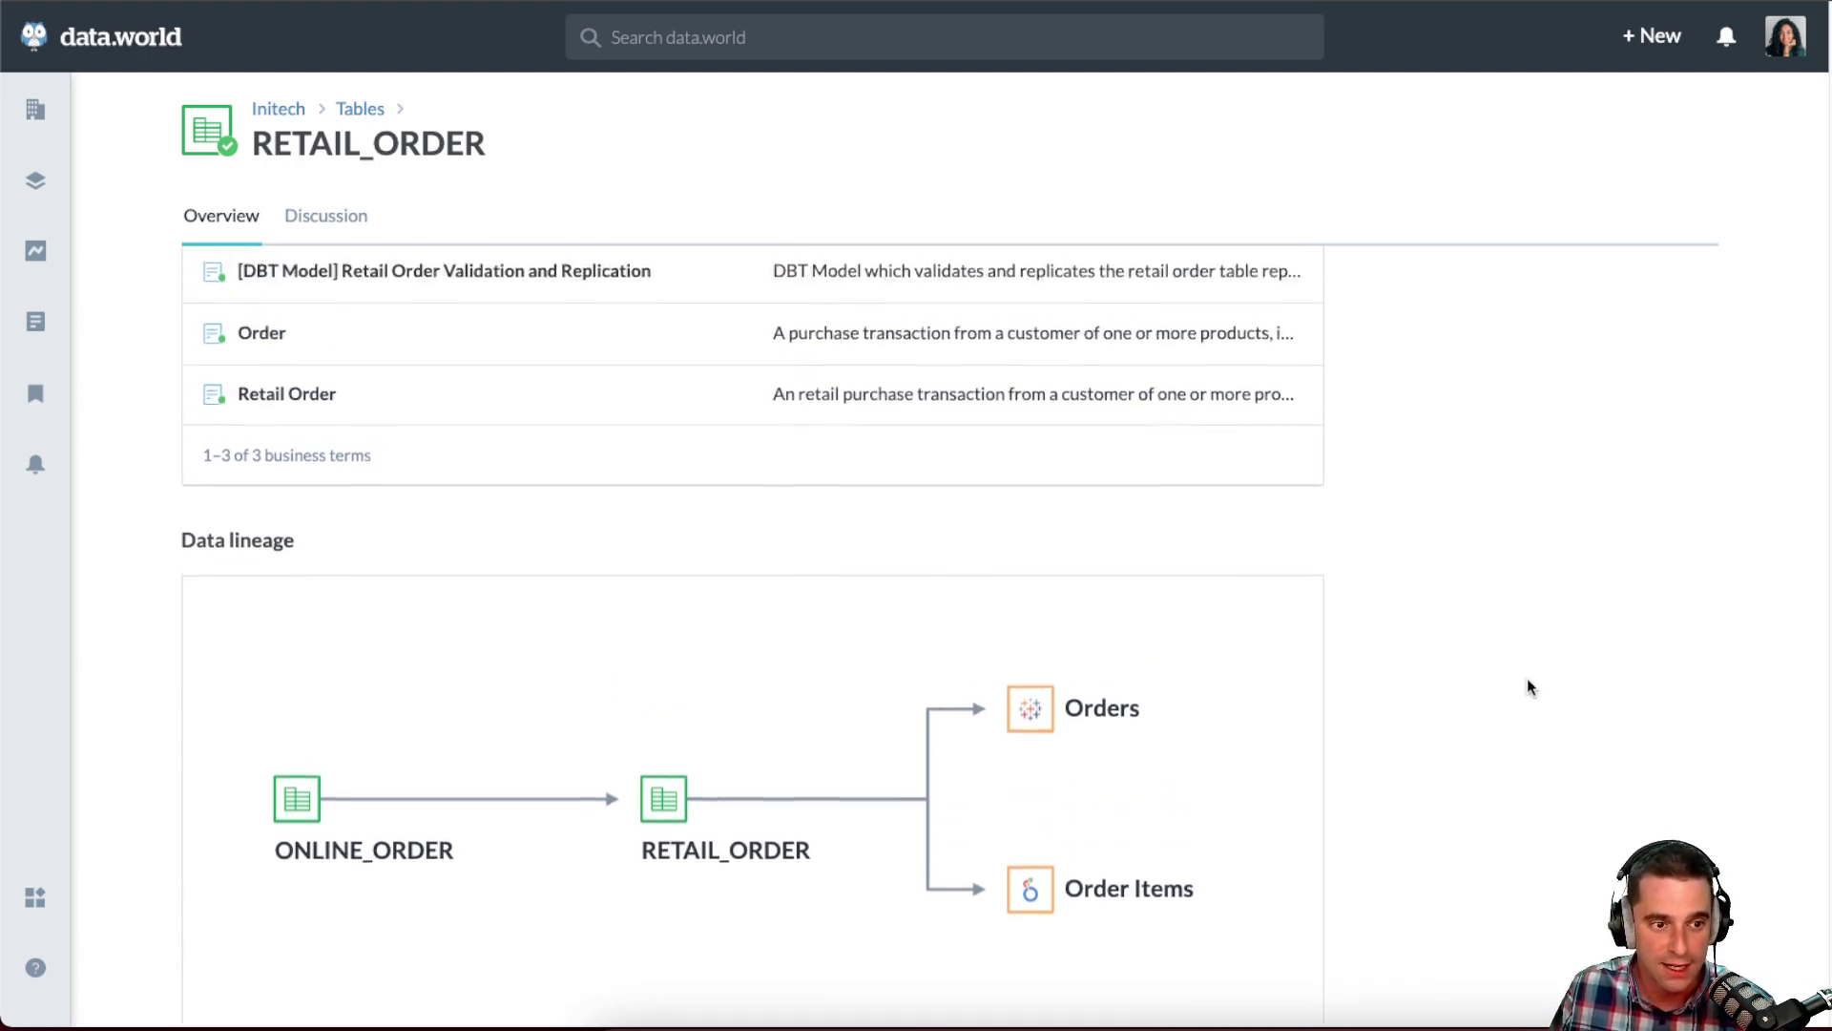
scroll(1527, 678, "up", 4)
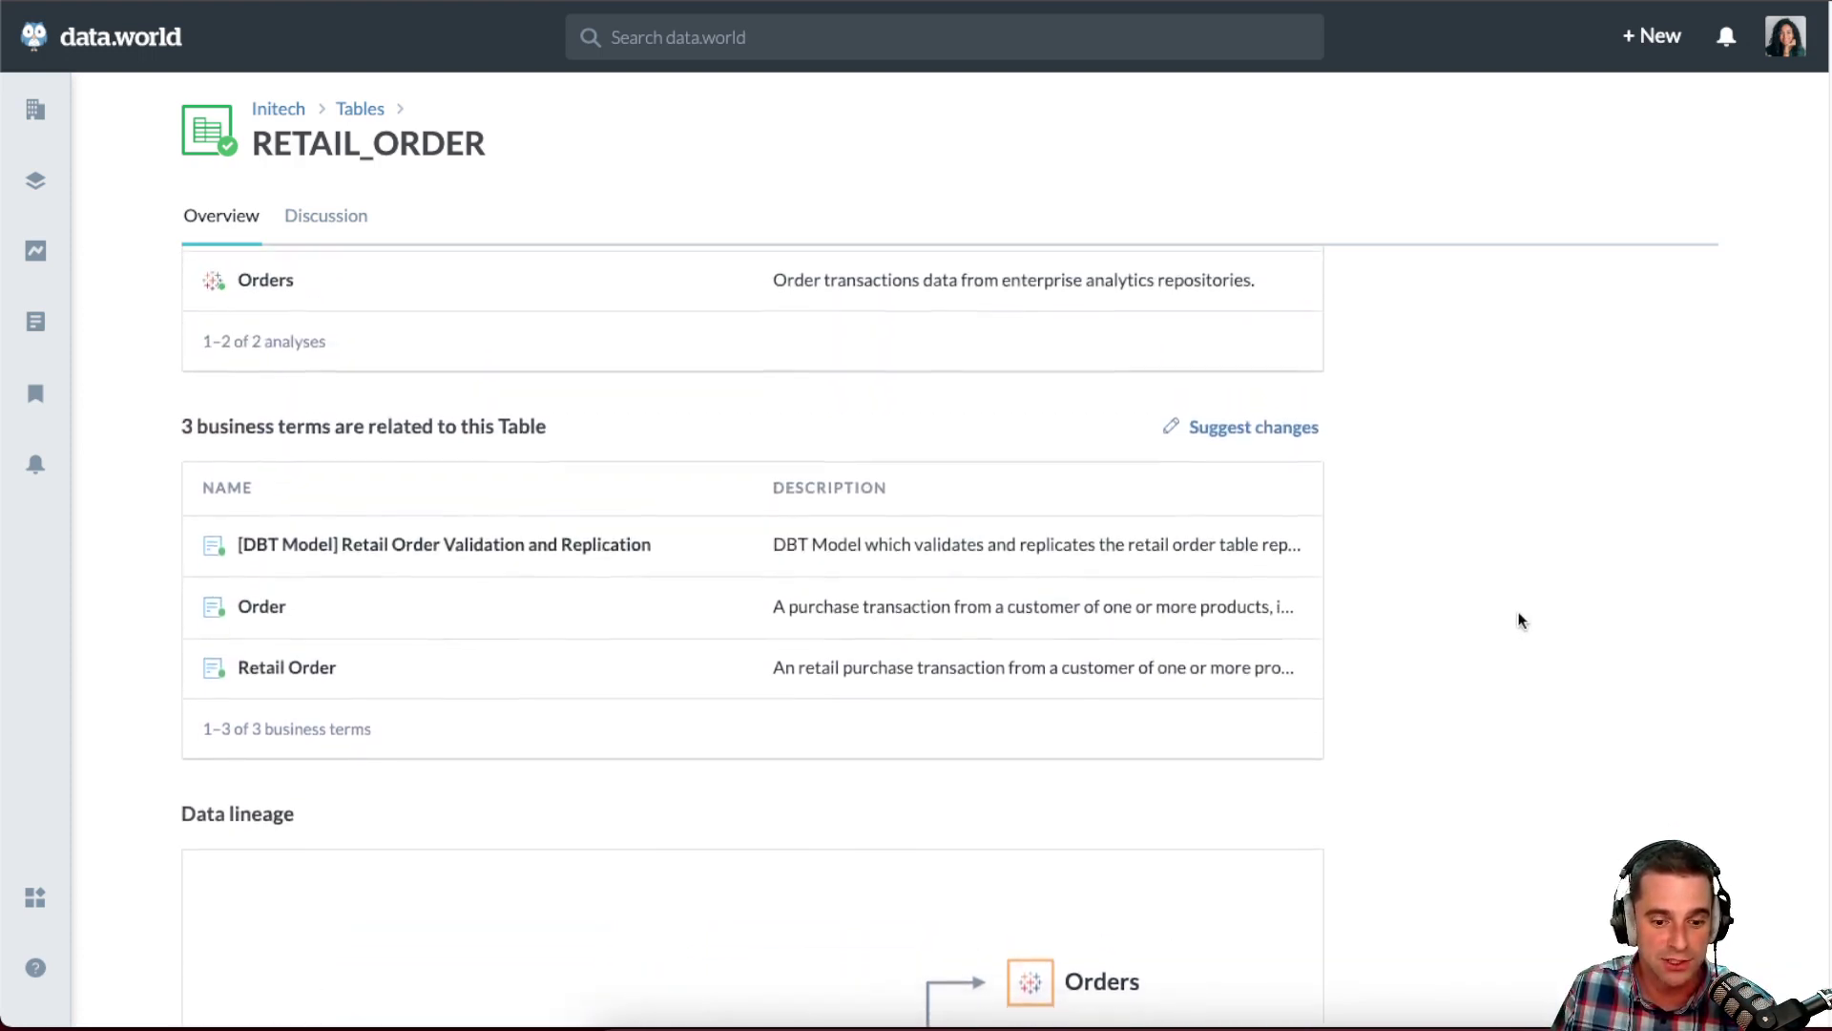
scroll(1517, 658, "down", 4)
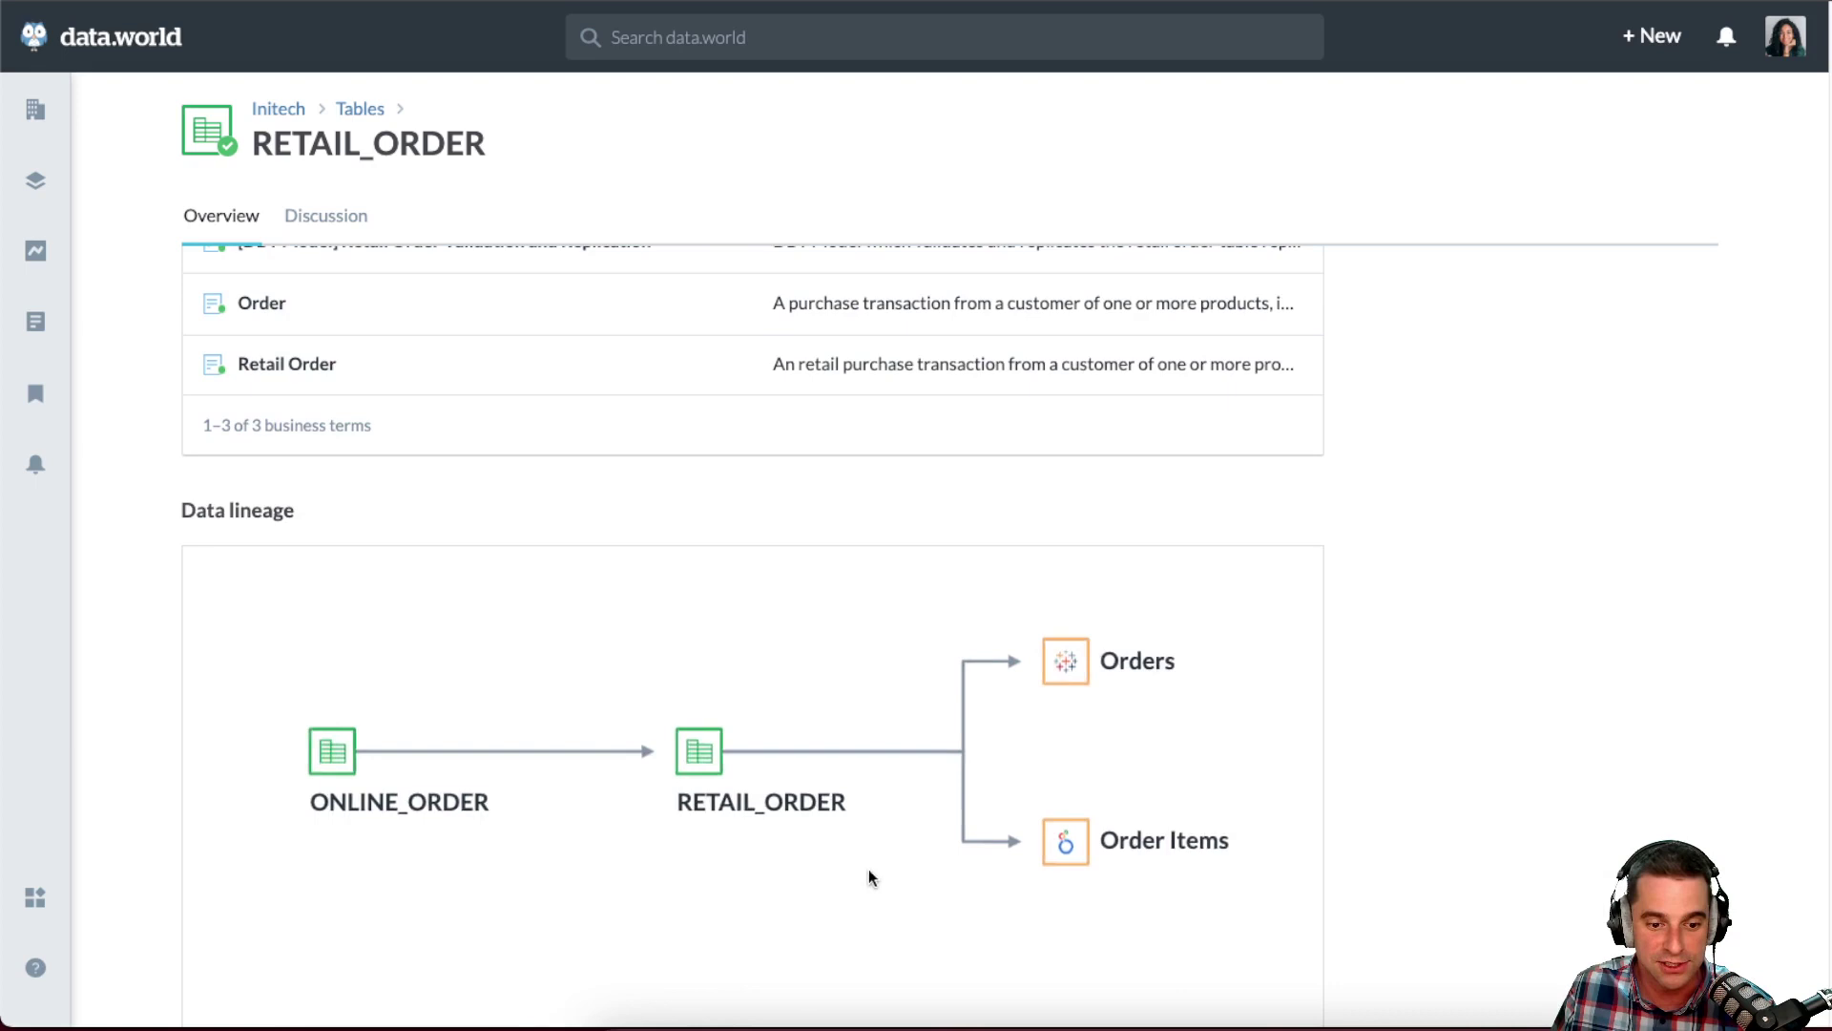
left_click_drag(868, 869, 834, 879)
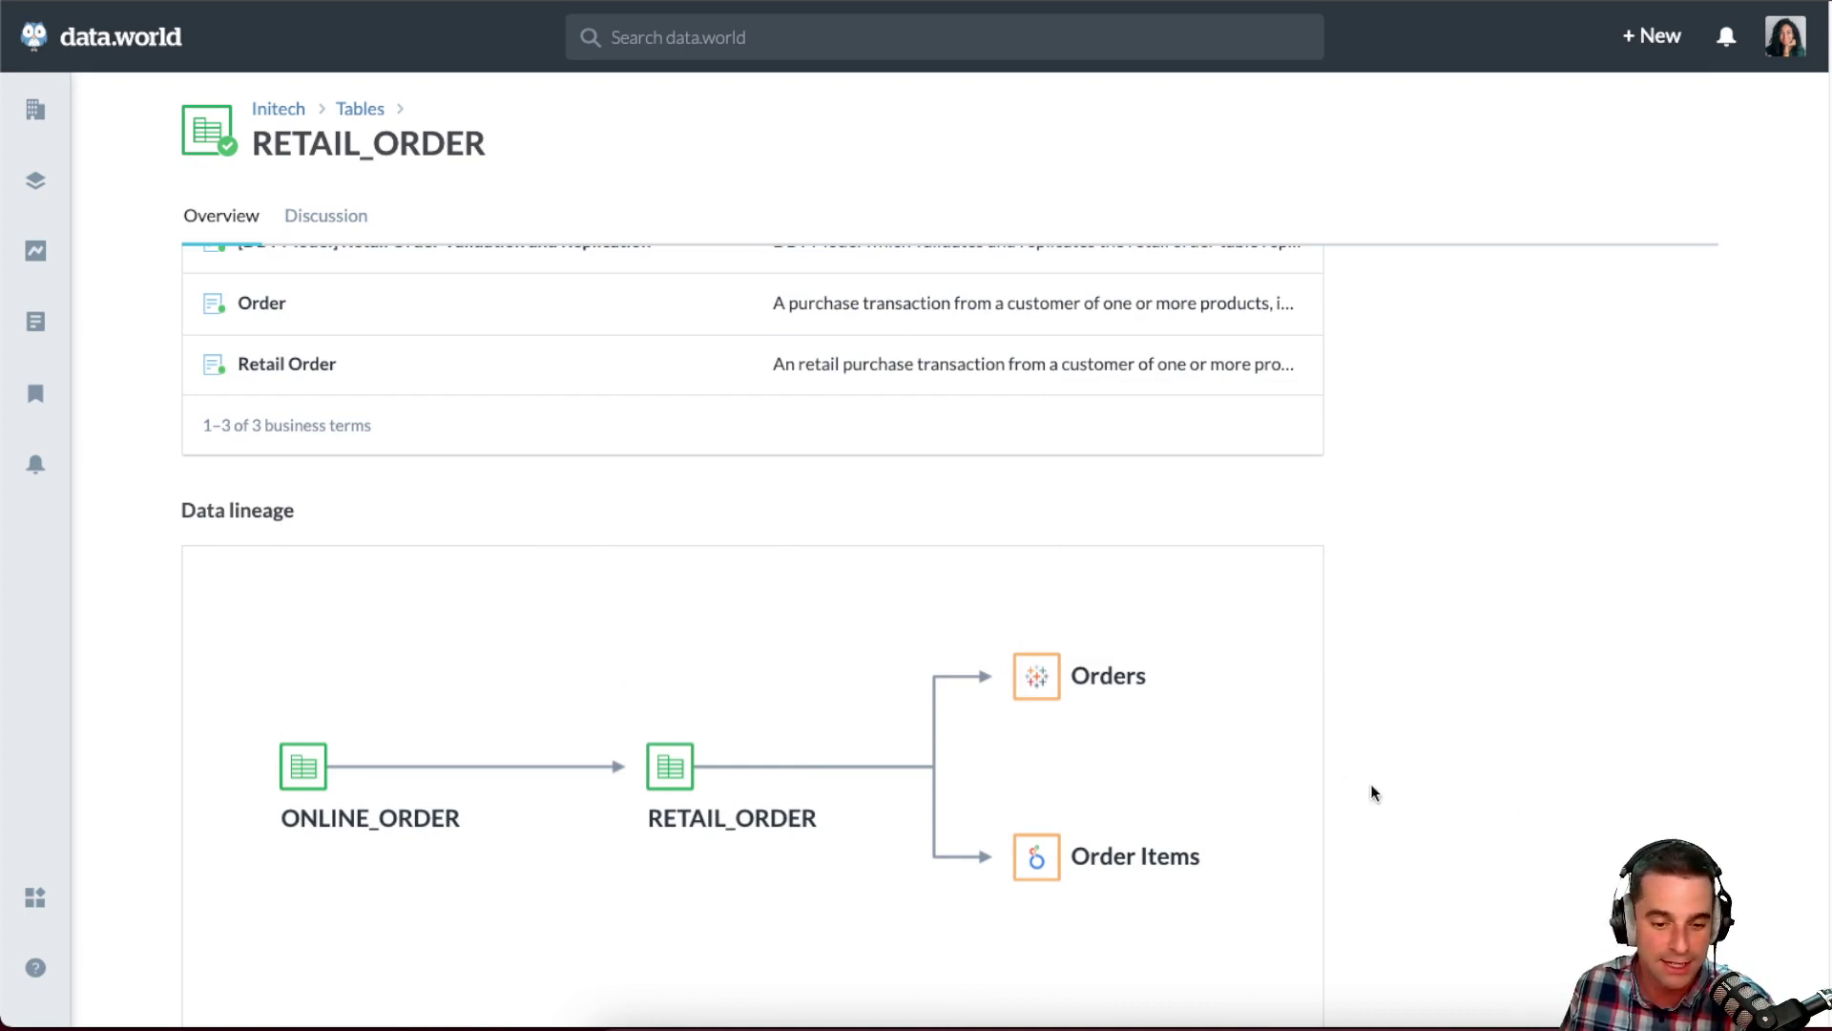
- Open the related E-Commerce Order dataset from the related datasets list
scroll(859, 922, "down", 1)
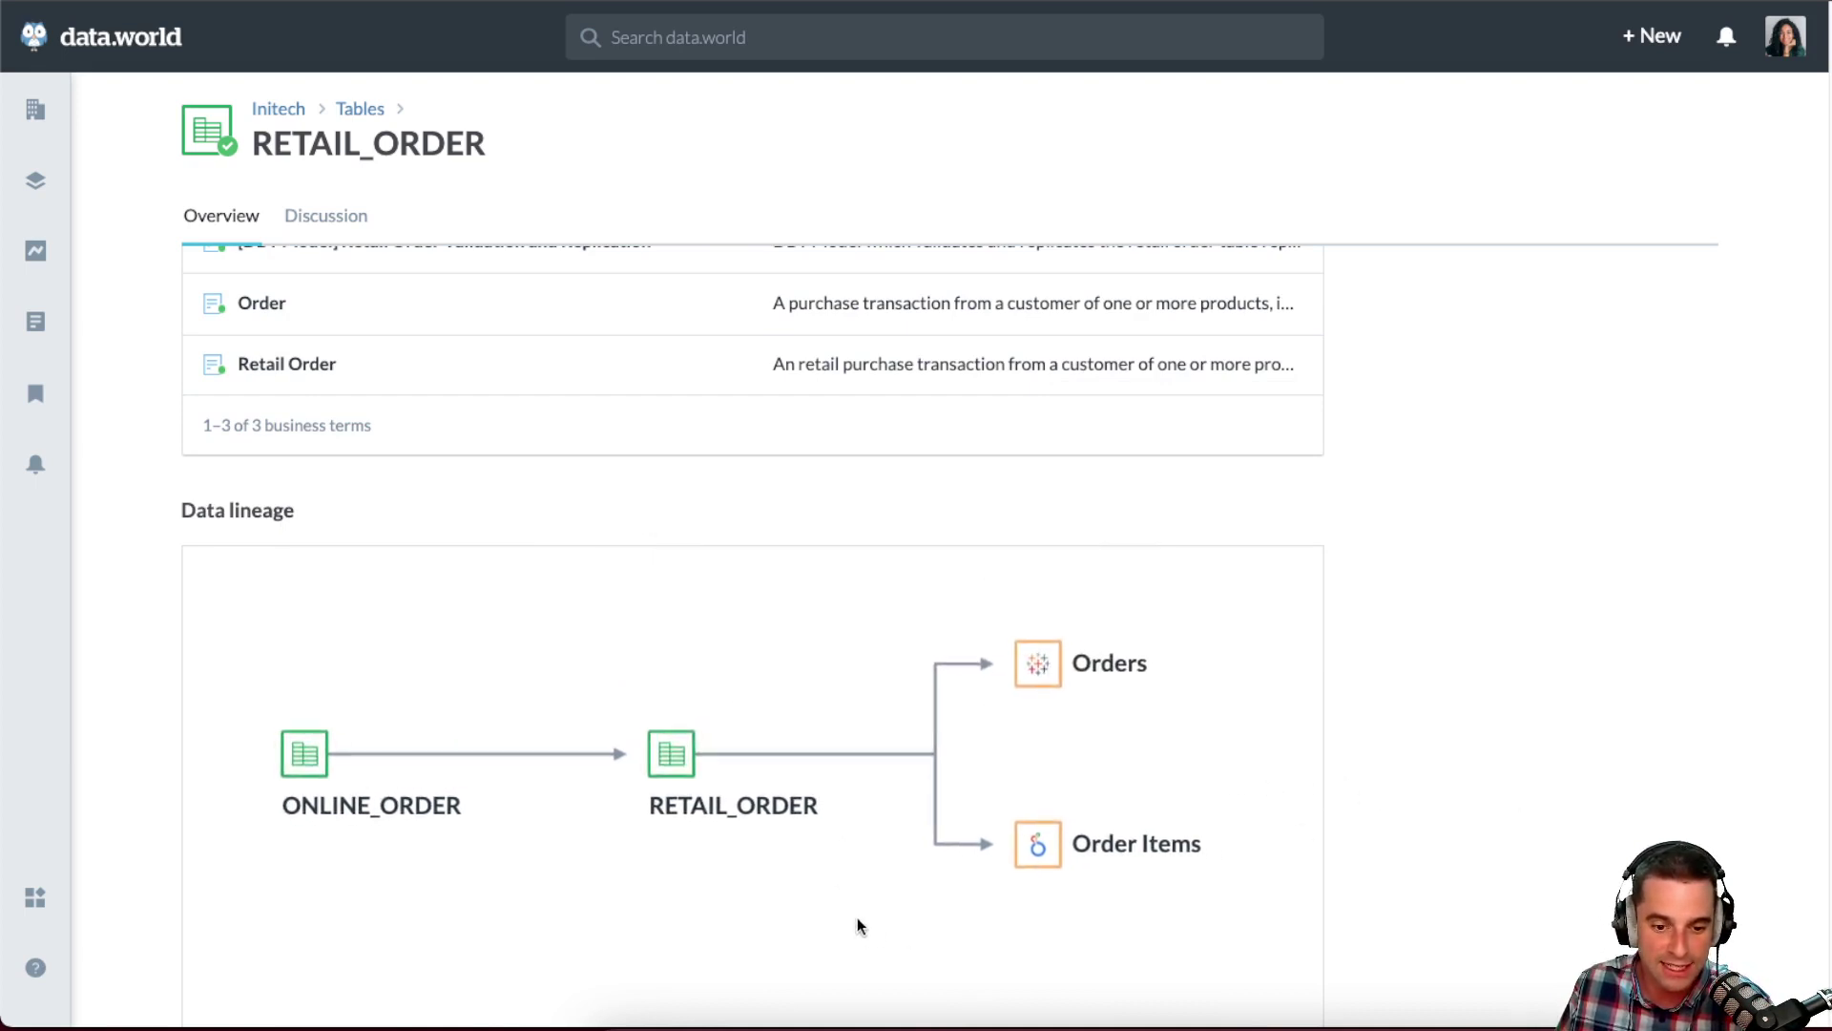
scroll(1512, 802, "up", 5)
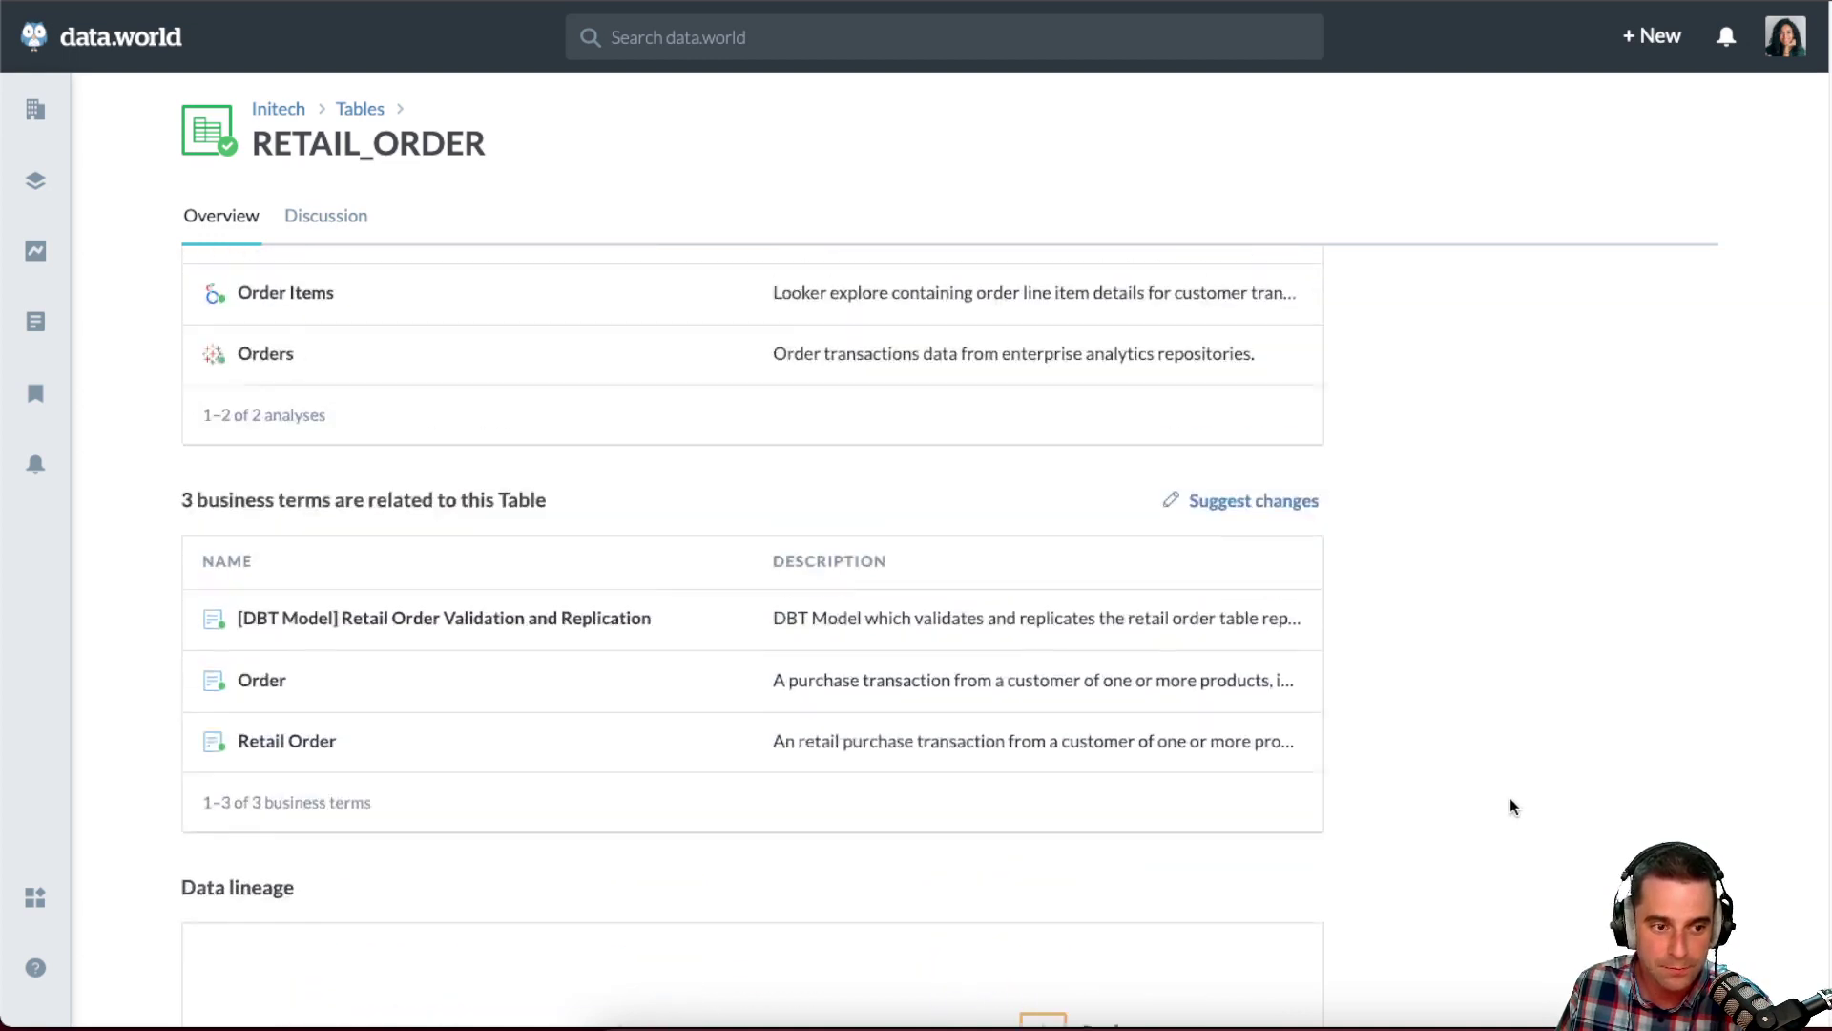
scroll(1510, 807, "up", 6)
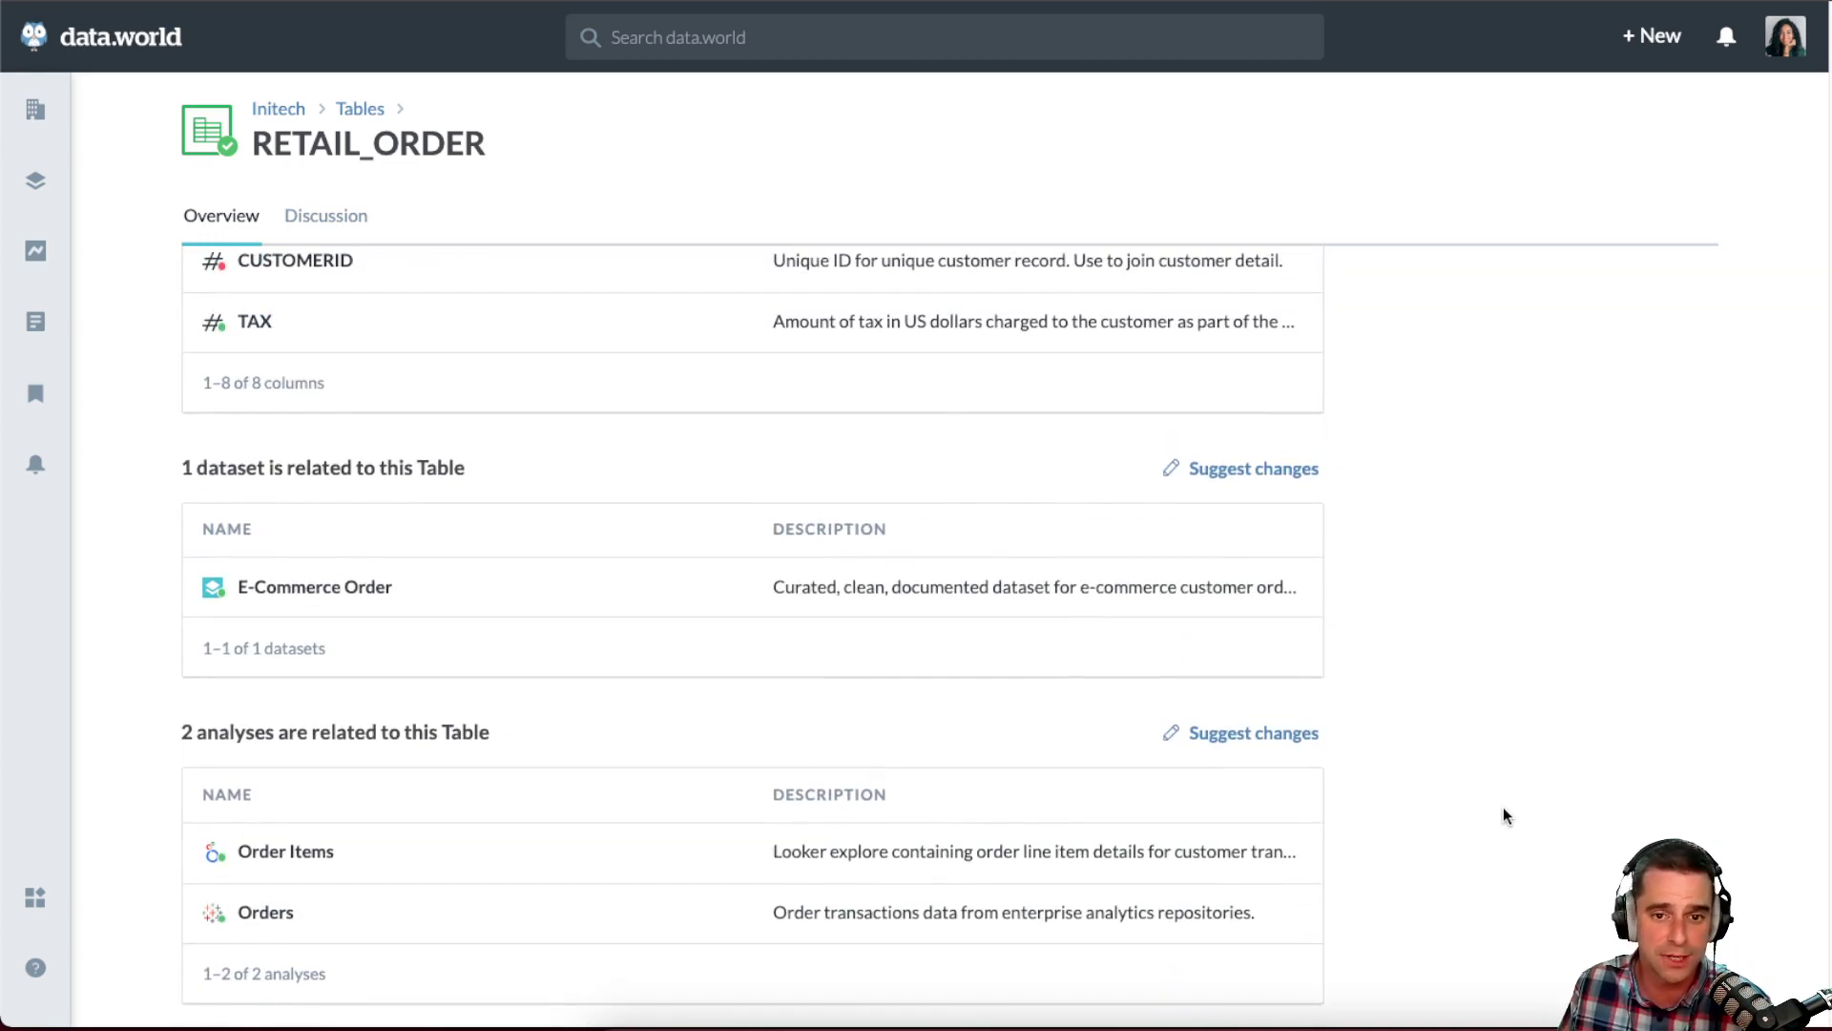
left_click(370, 598)
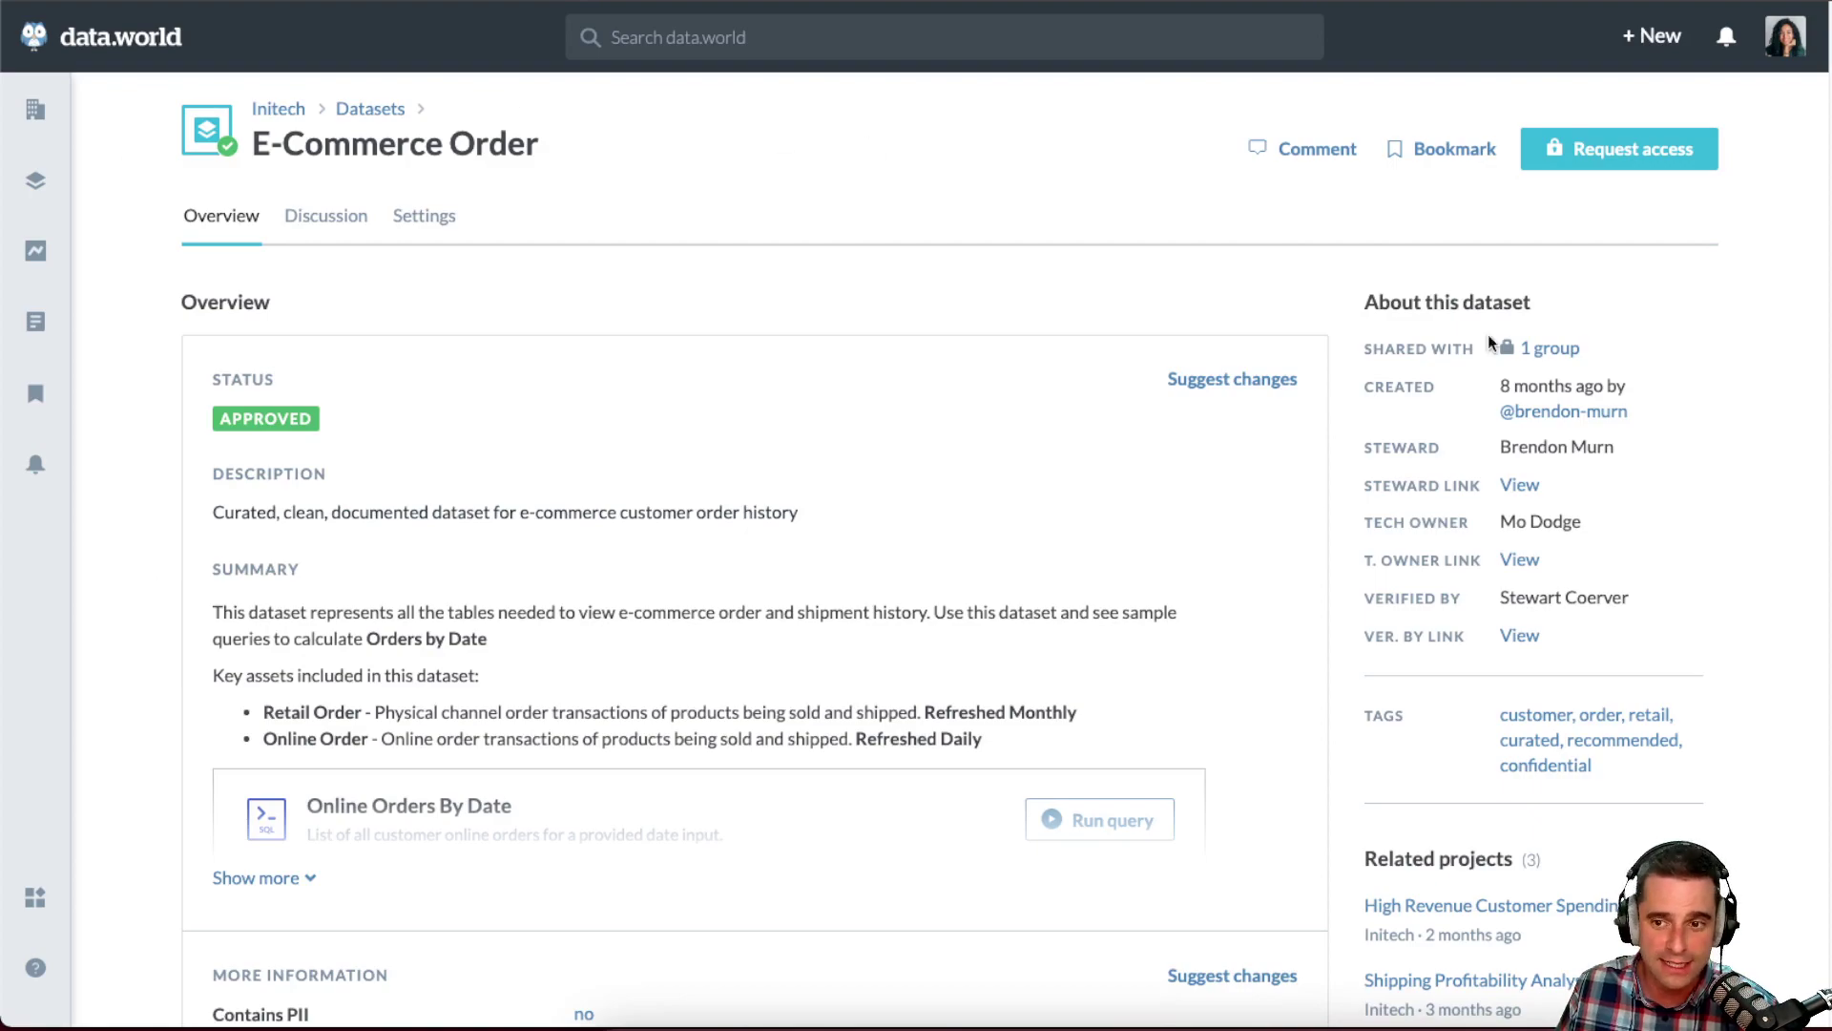
- Request access to the E-Commerce Order dataset with a short message and dismiss the confirmation
left_click(1611, 152)
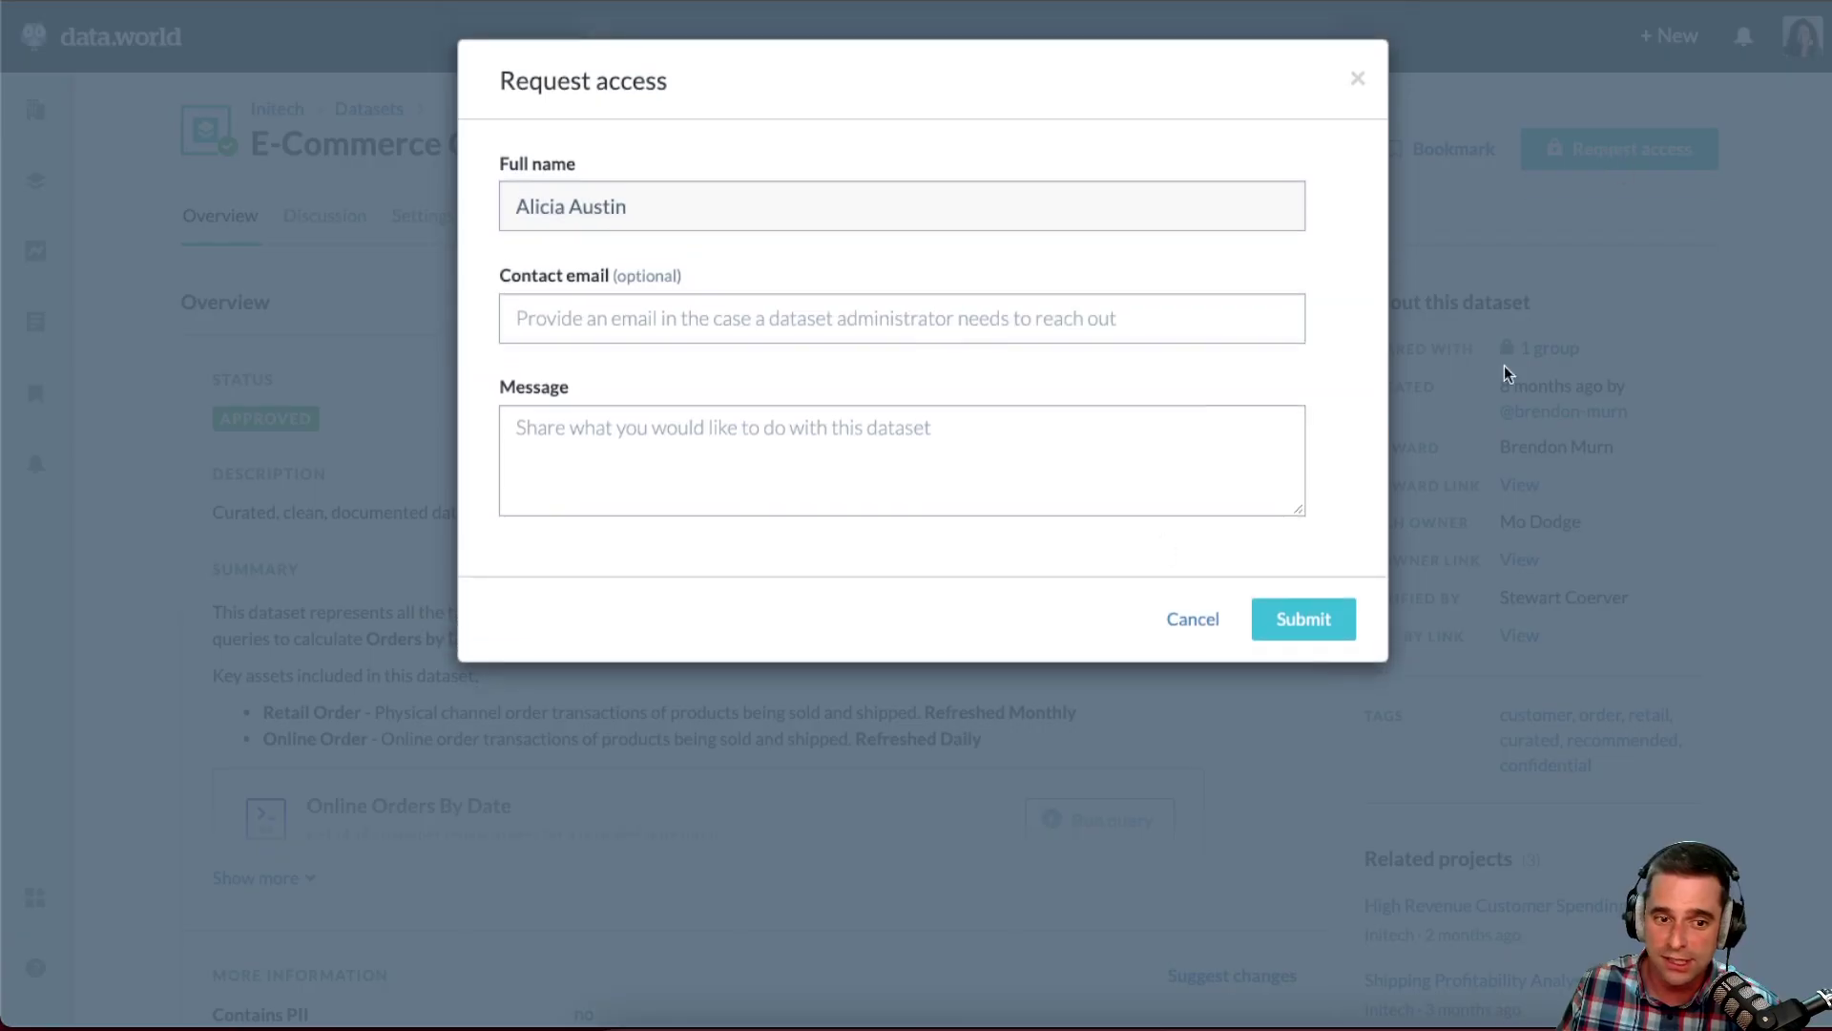
type("demo.")
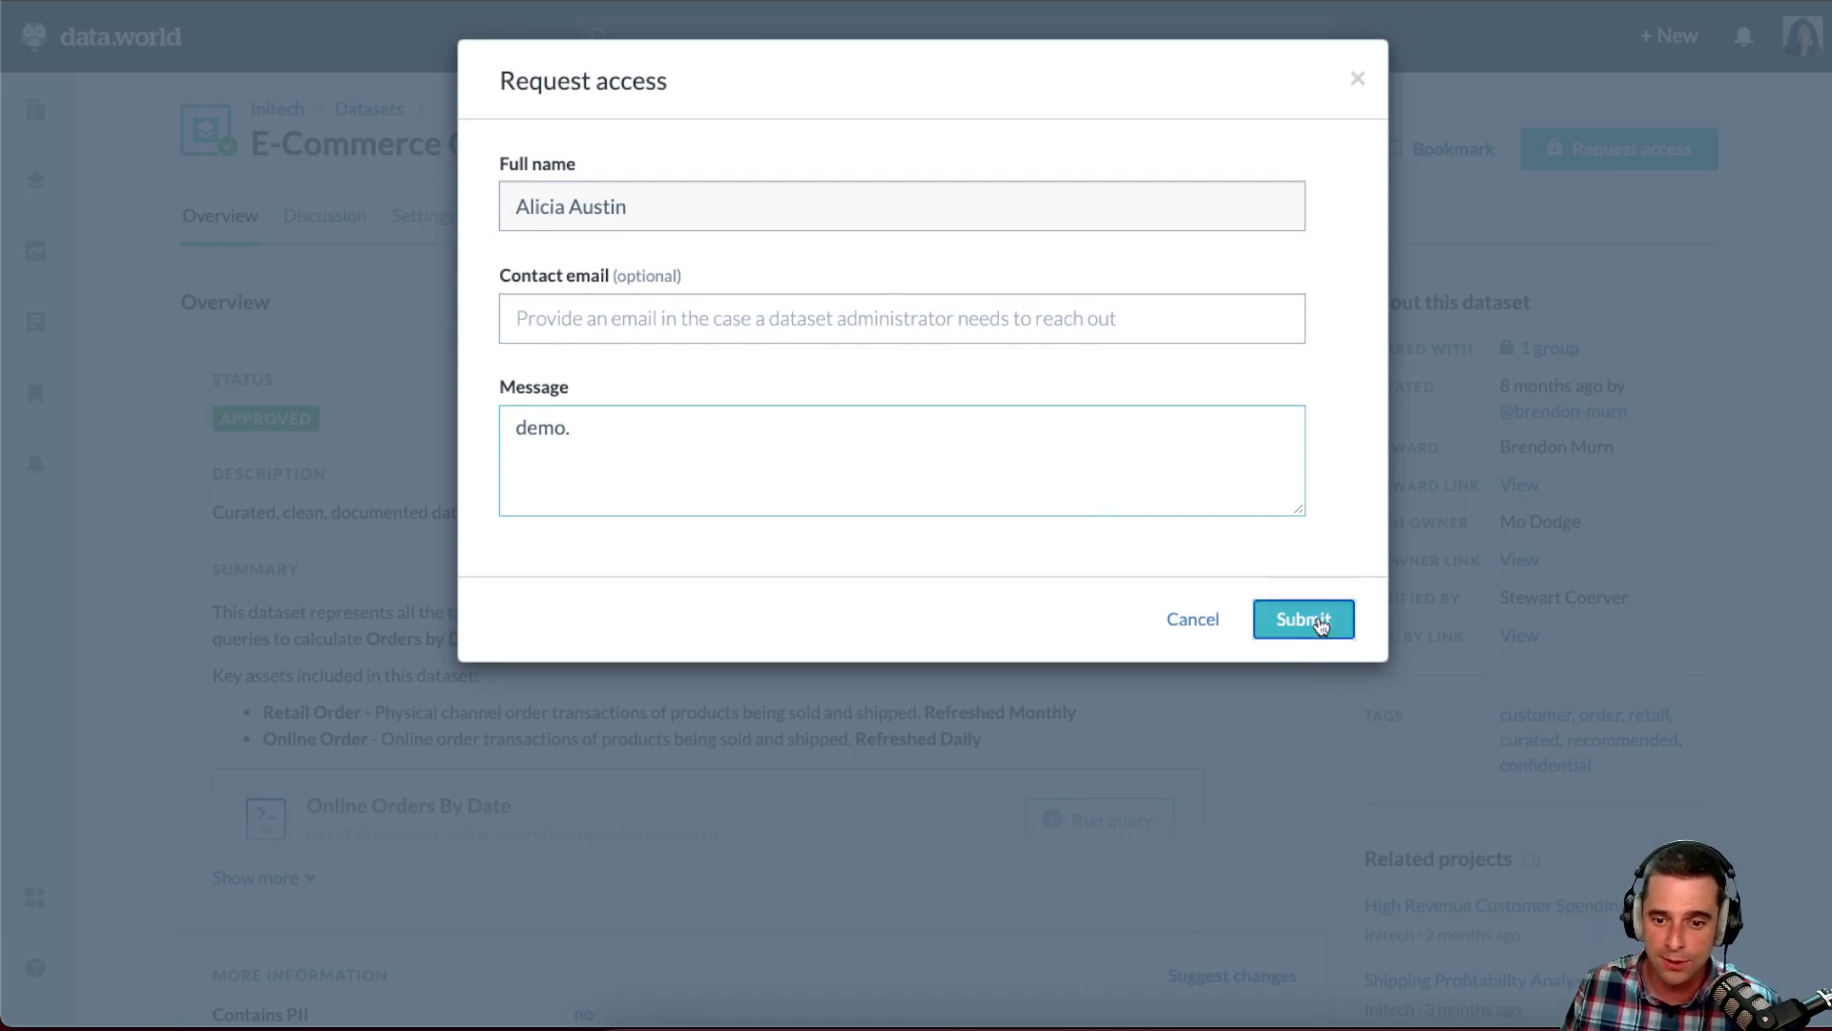
left_click(1315, 620)
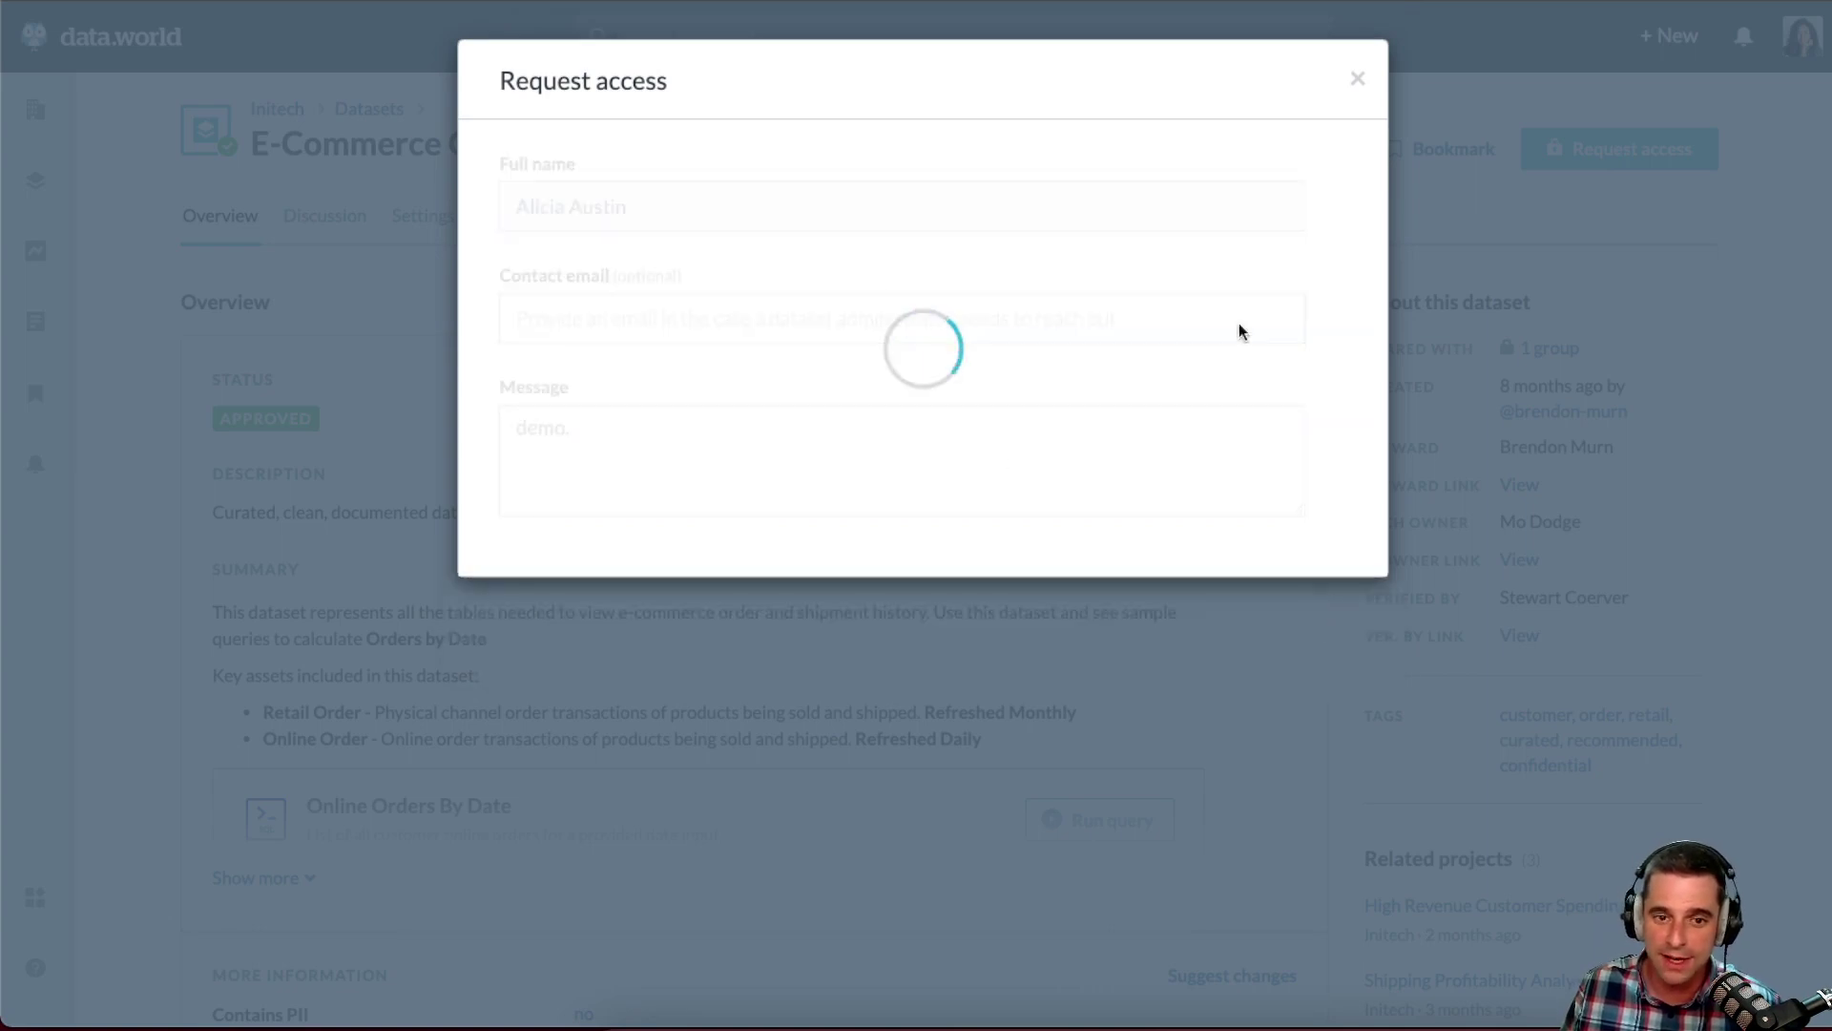
left_click(910, 313)
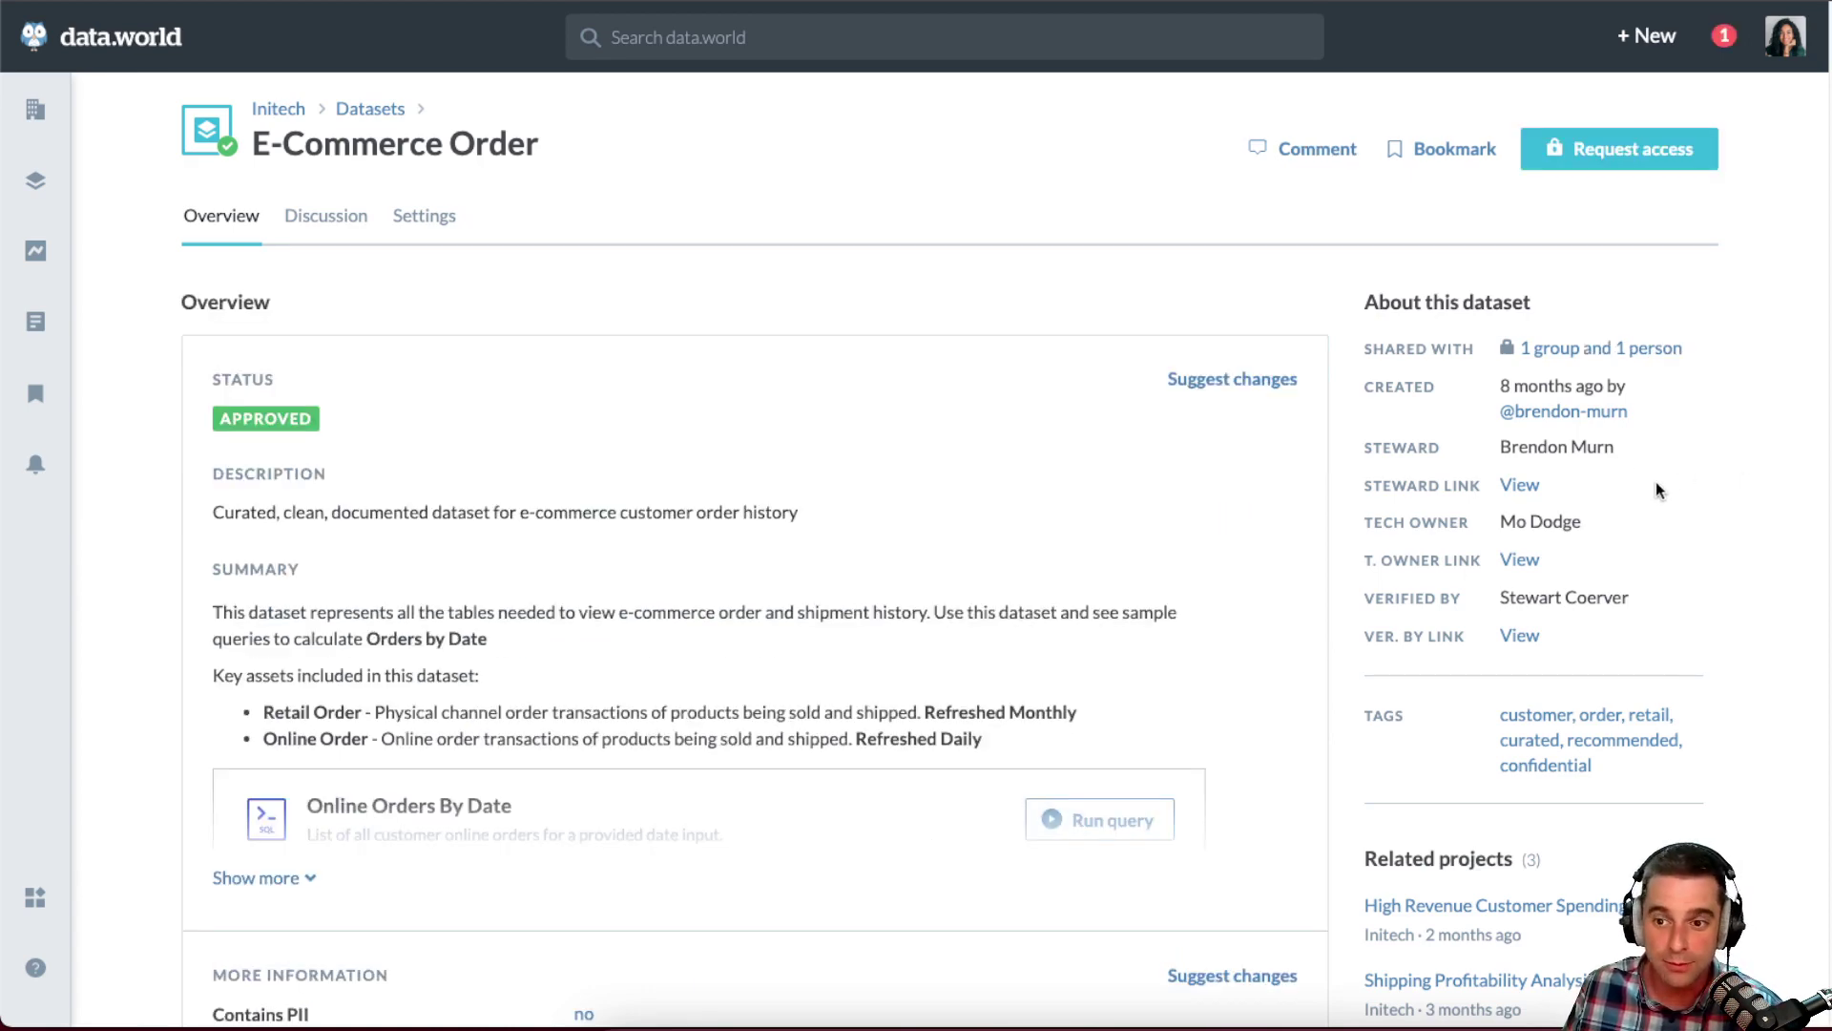
- Follow the 'You can now view' notification to the now-accessible E-Commerce Order dataset
left_click(1723, 40)
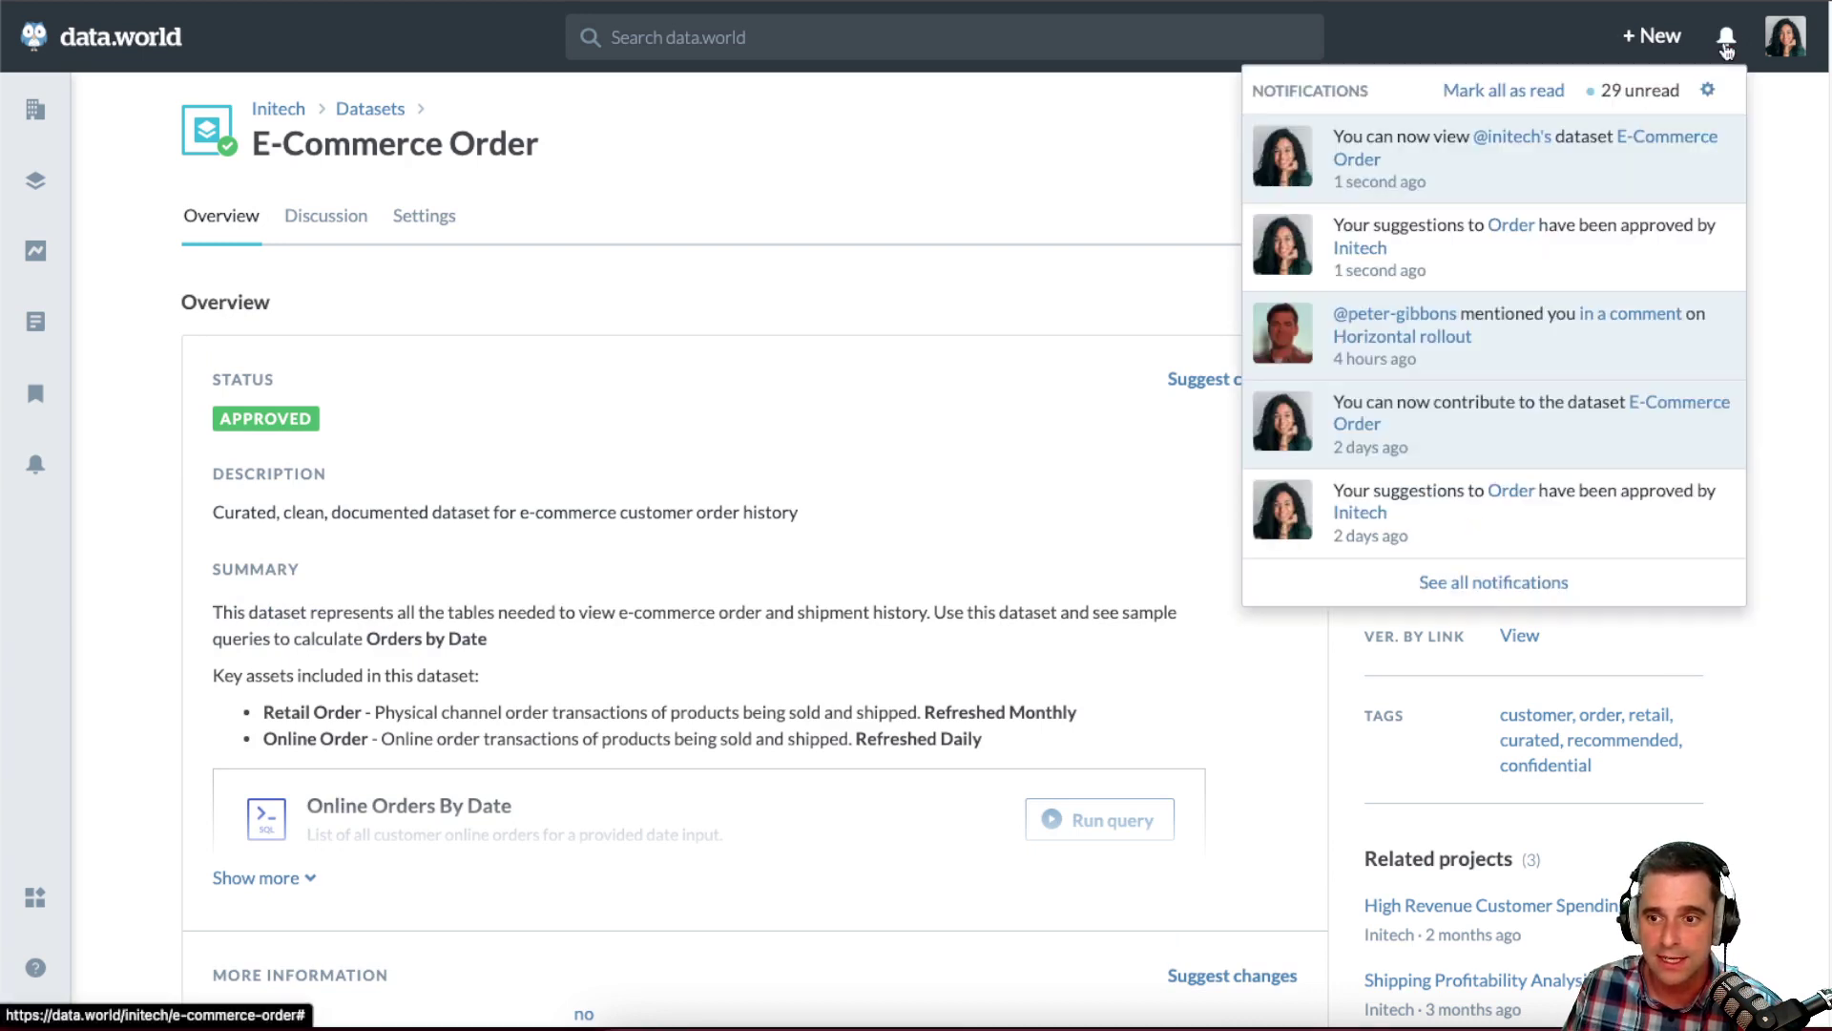
left_click(1663, 137)
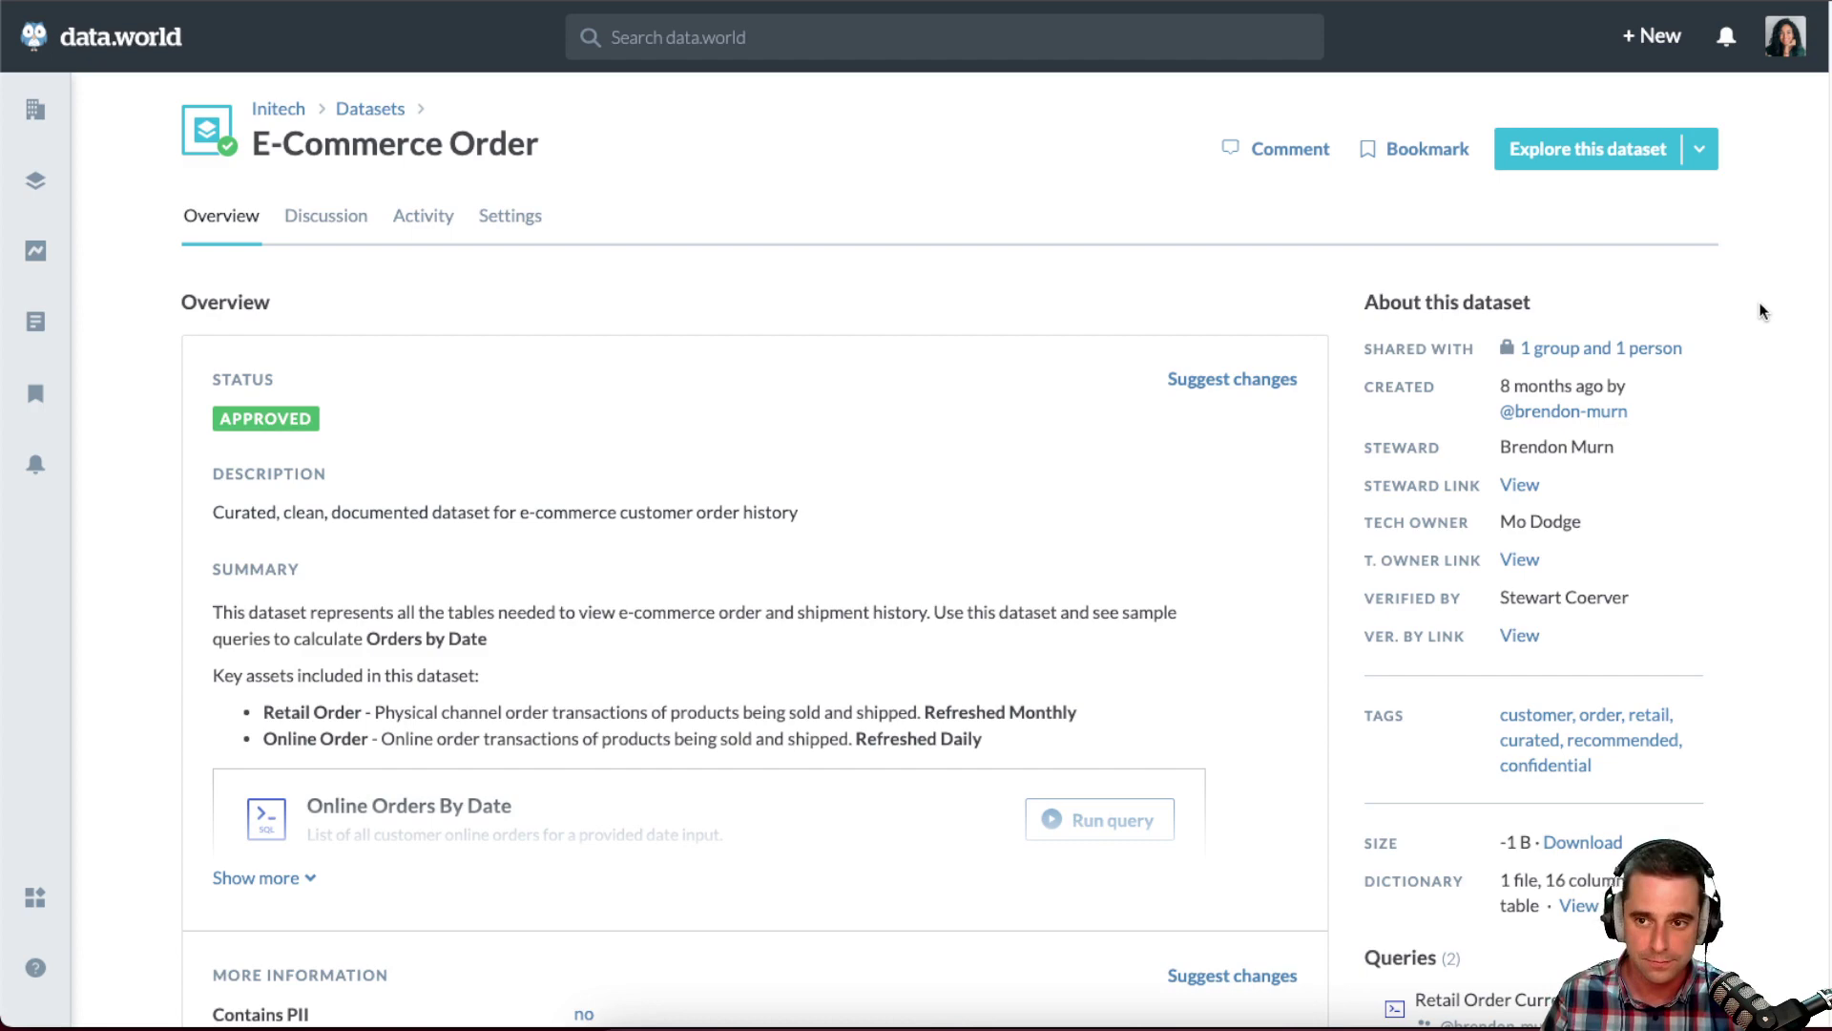
- Explore the dataset in a workspace, previewing online_order and running the Online Orders By Date query
left_click(1544, 150)
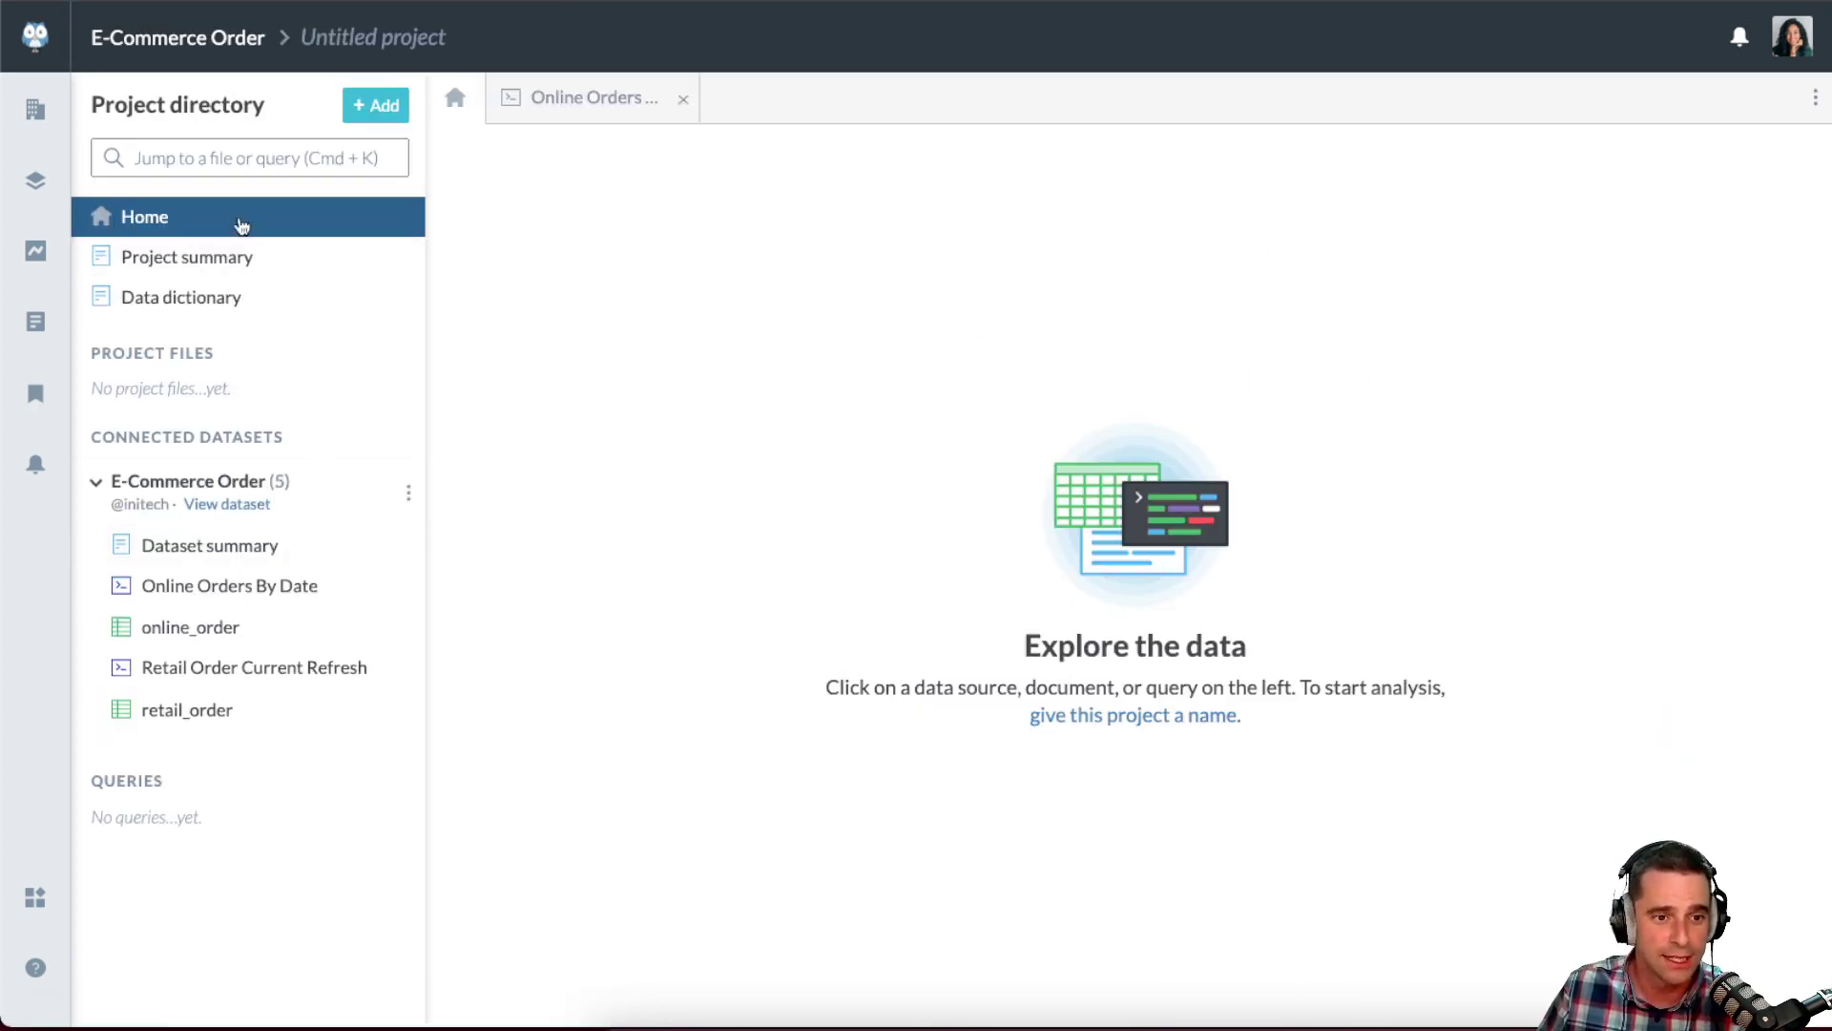
left_click(197, 632)
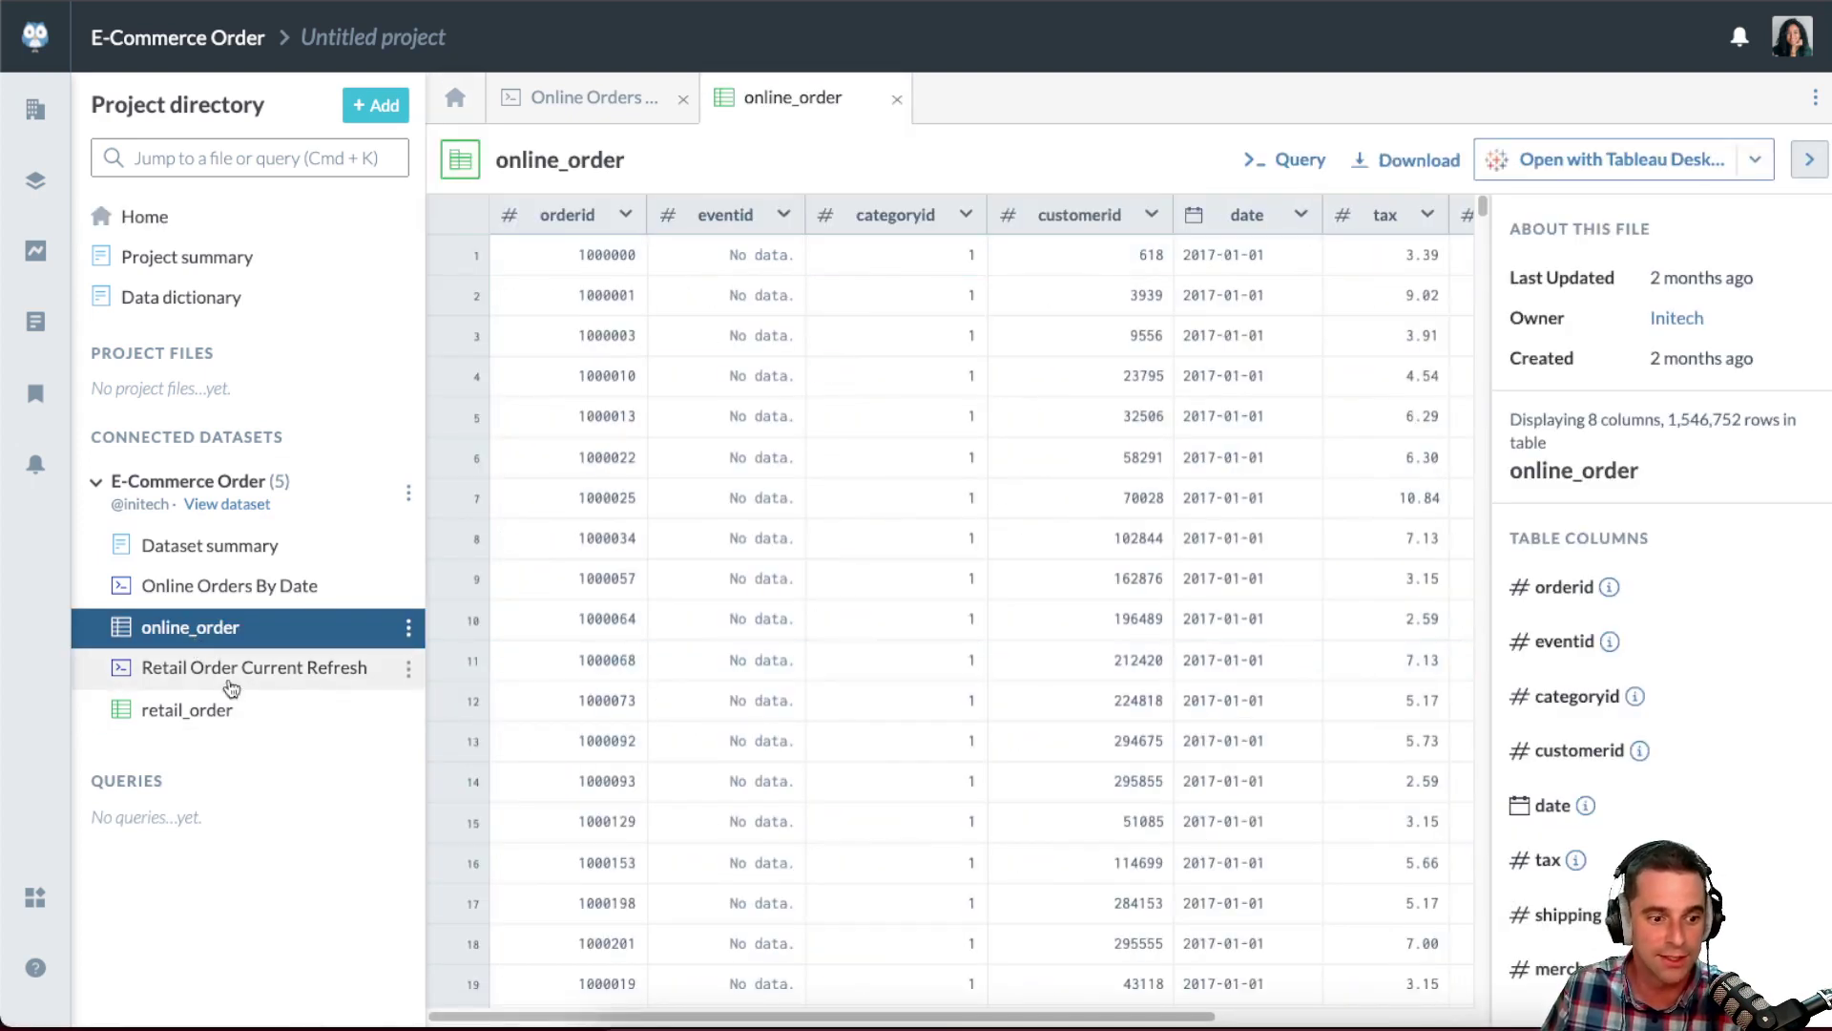
left_click(209, 590)
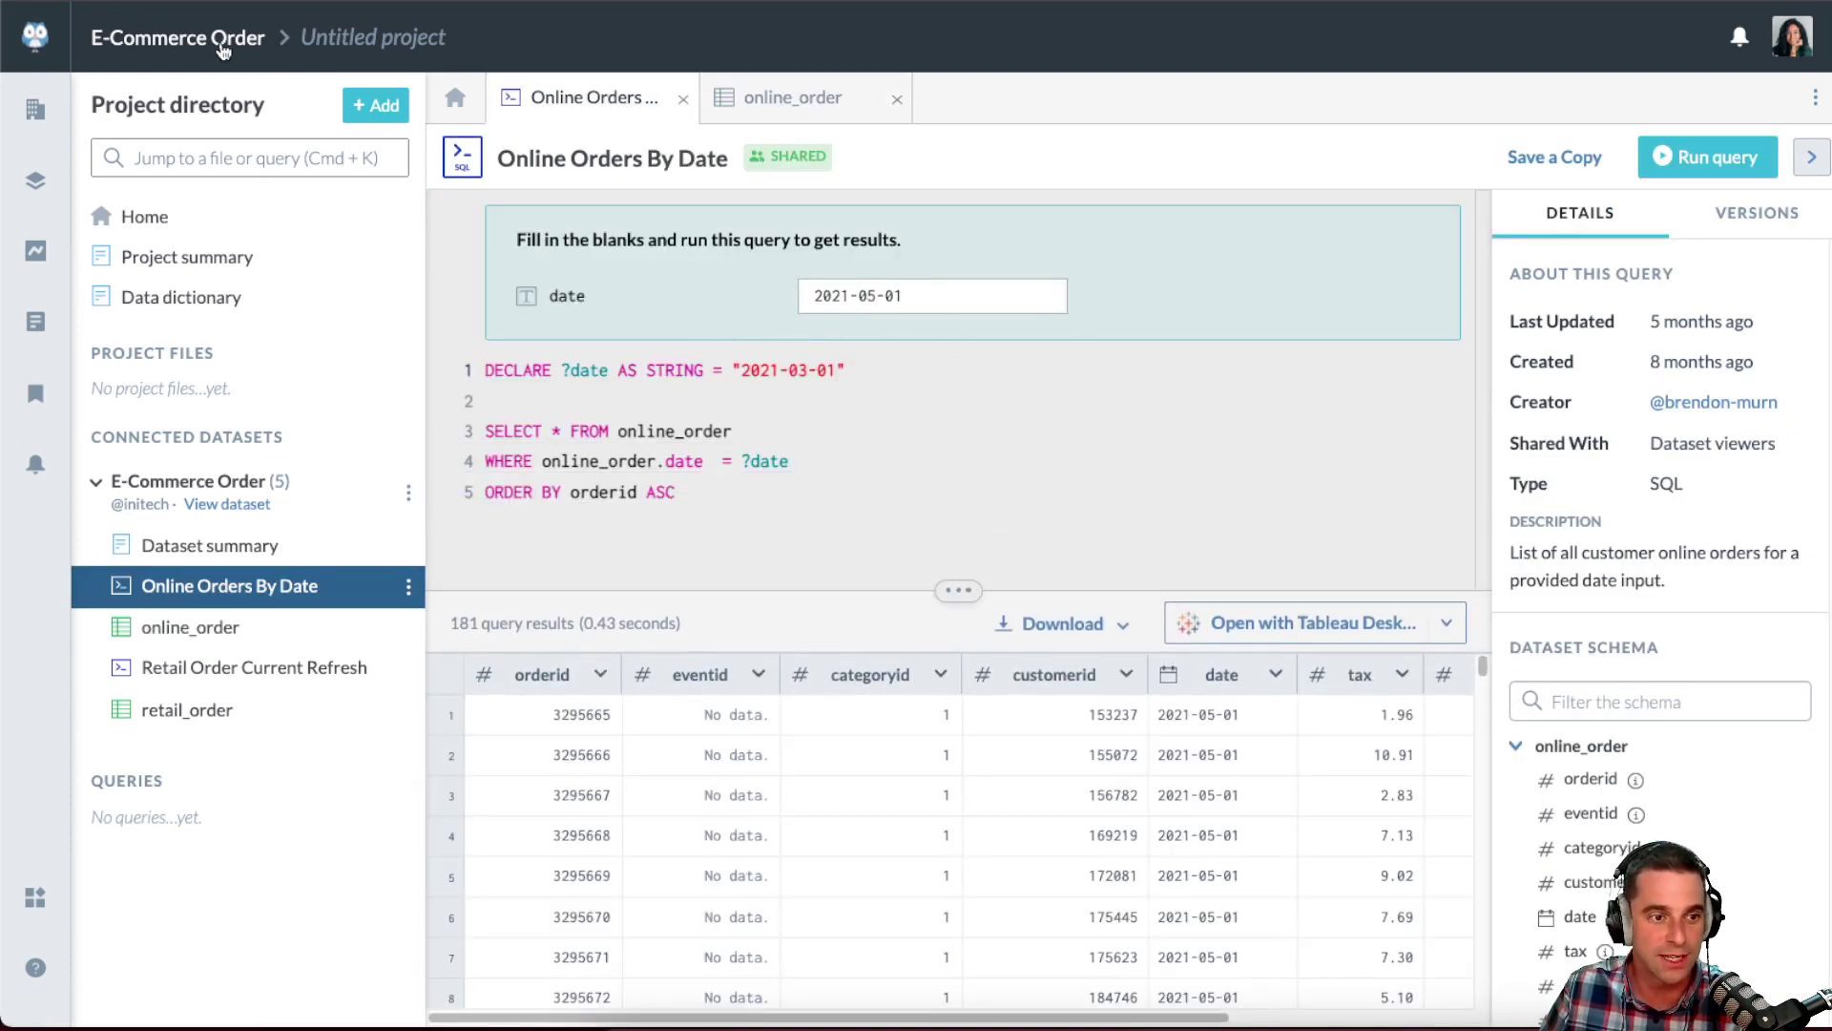
- Check the Add, Download and Tableau integration menus, then place the cursor in the DECLARE line
left_click(364, 110)
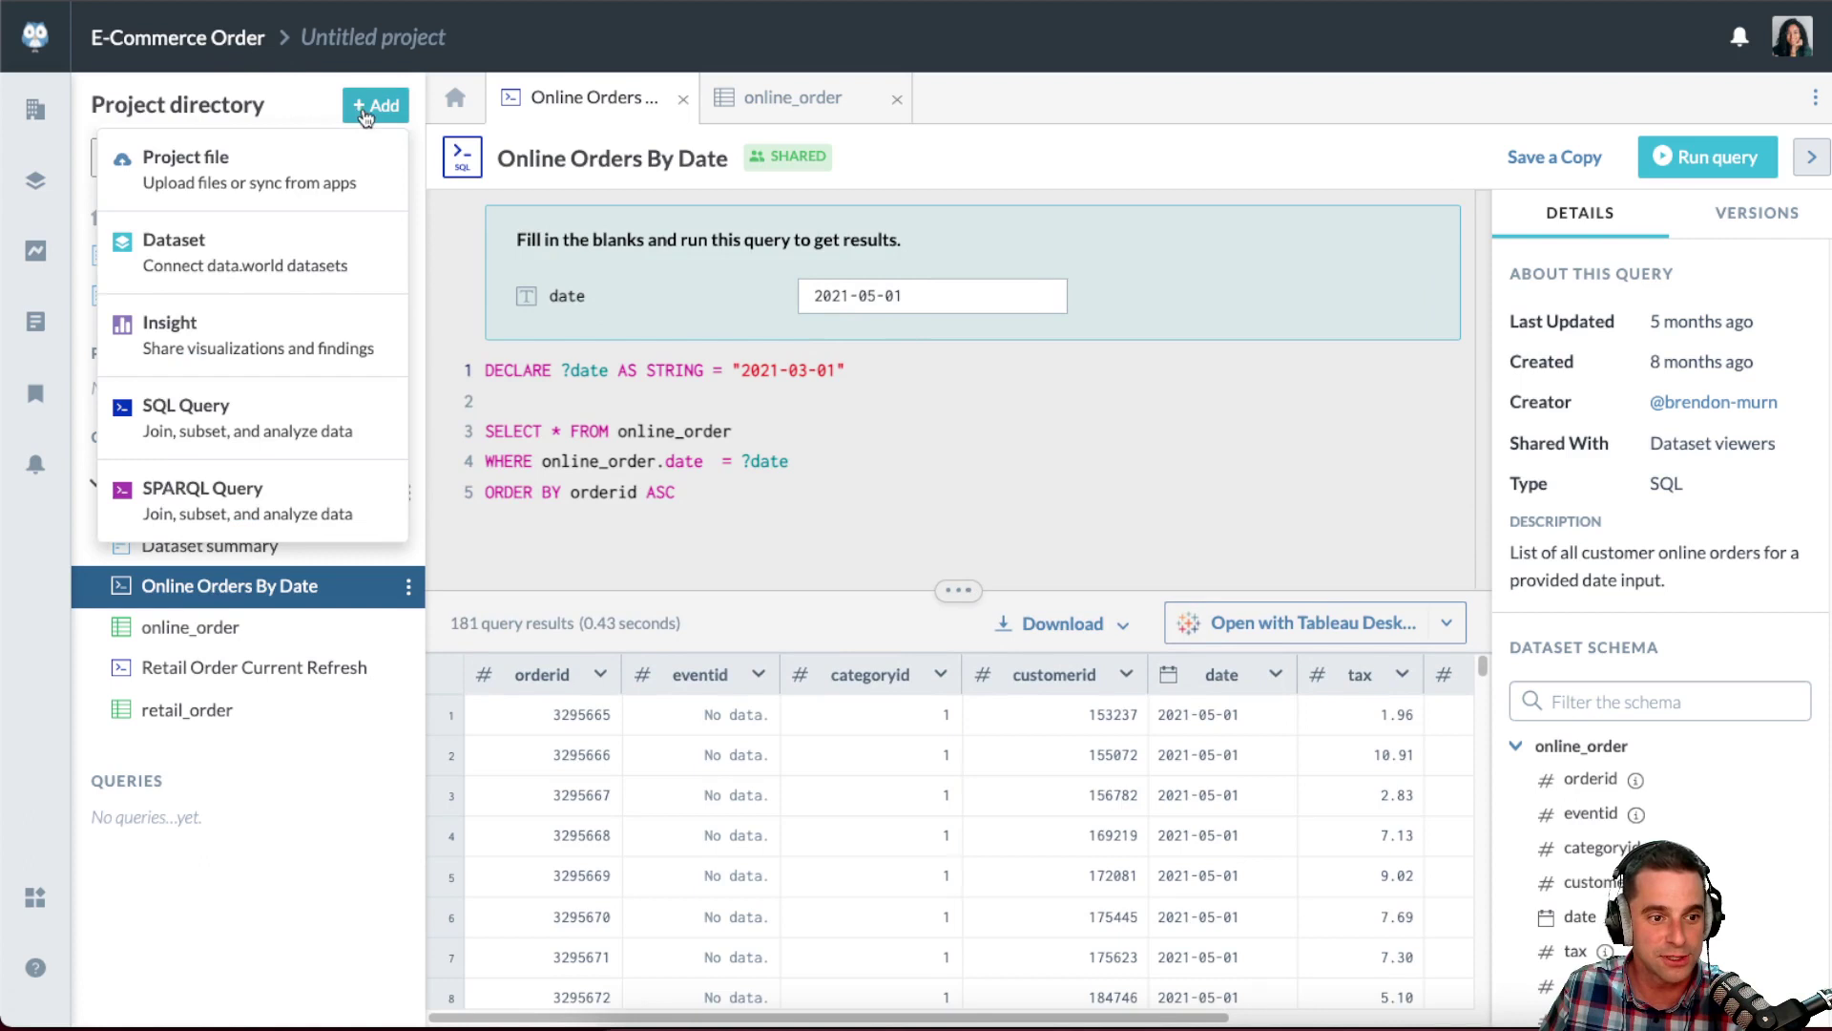
left_click(1124, 630)
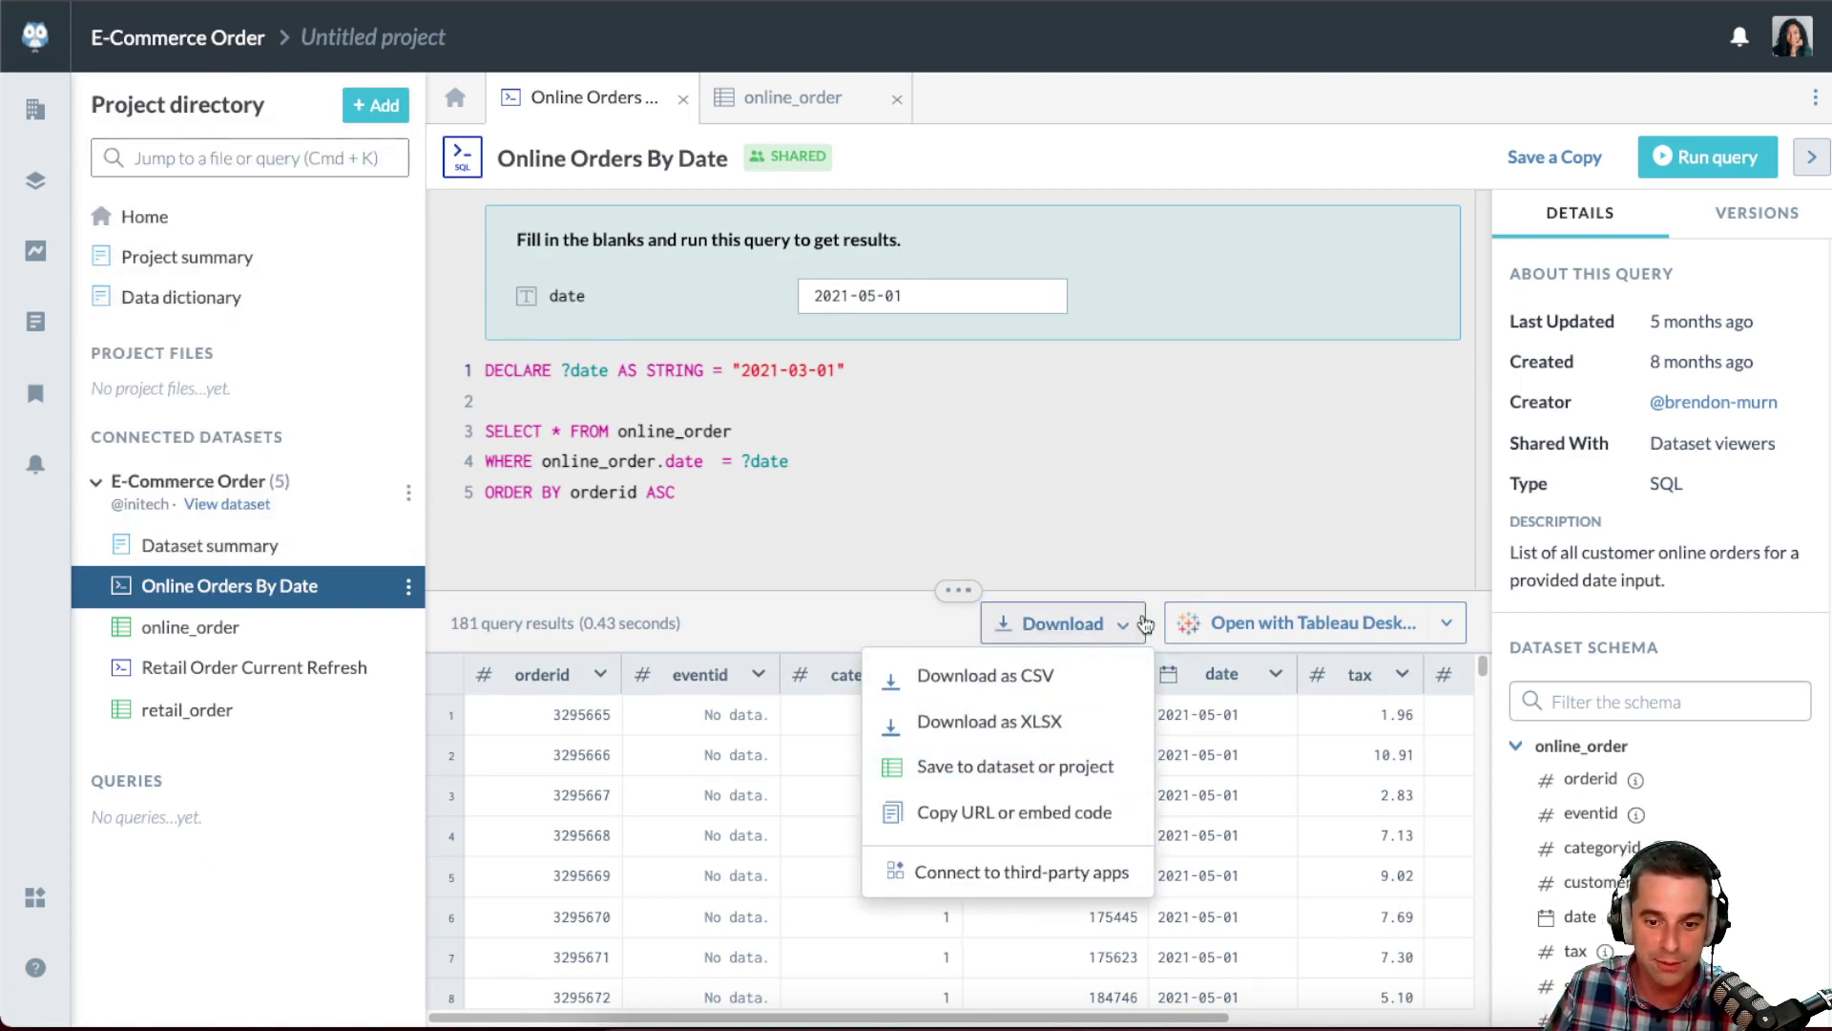
left_click(1447, 626)
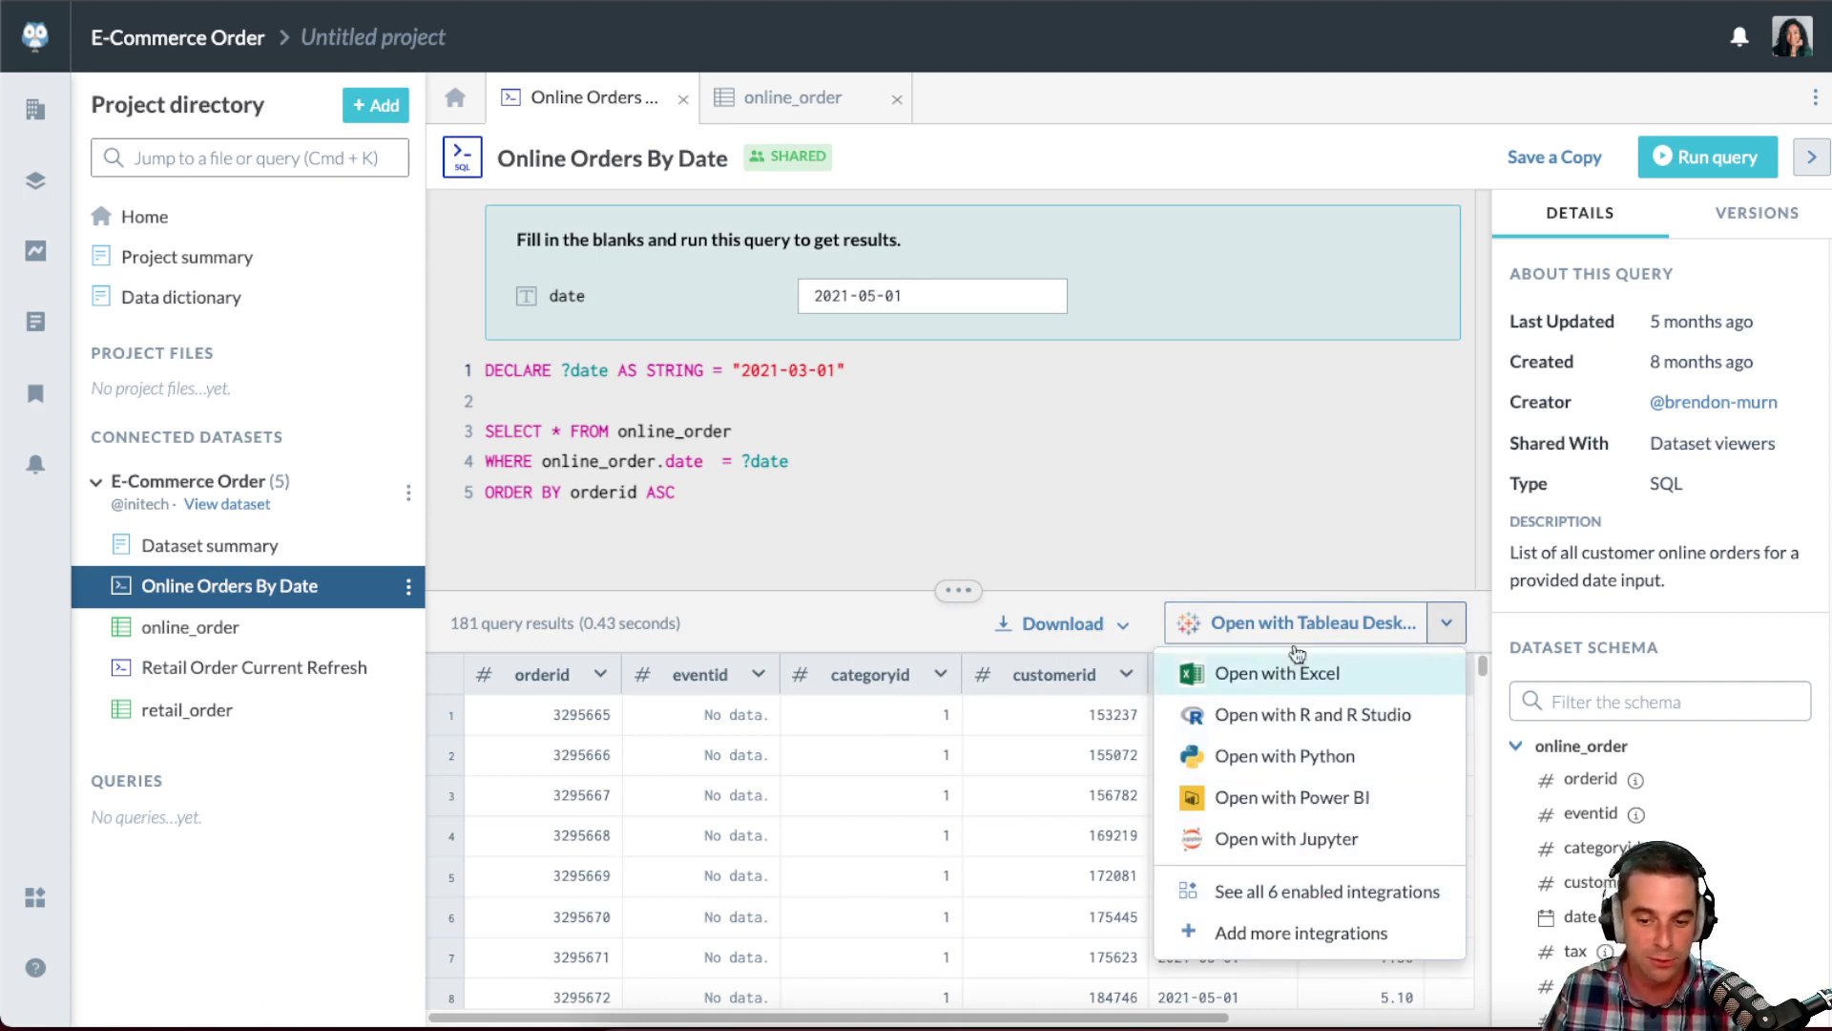
left_click(1449, 628)
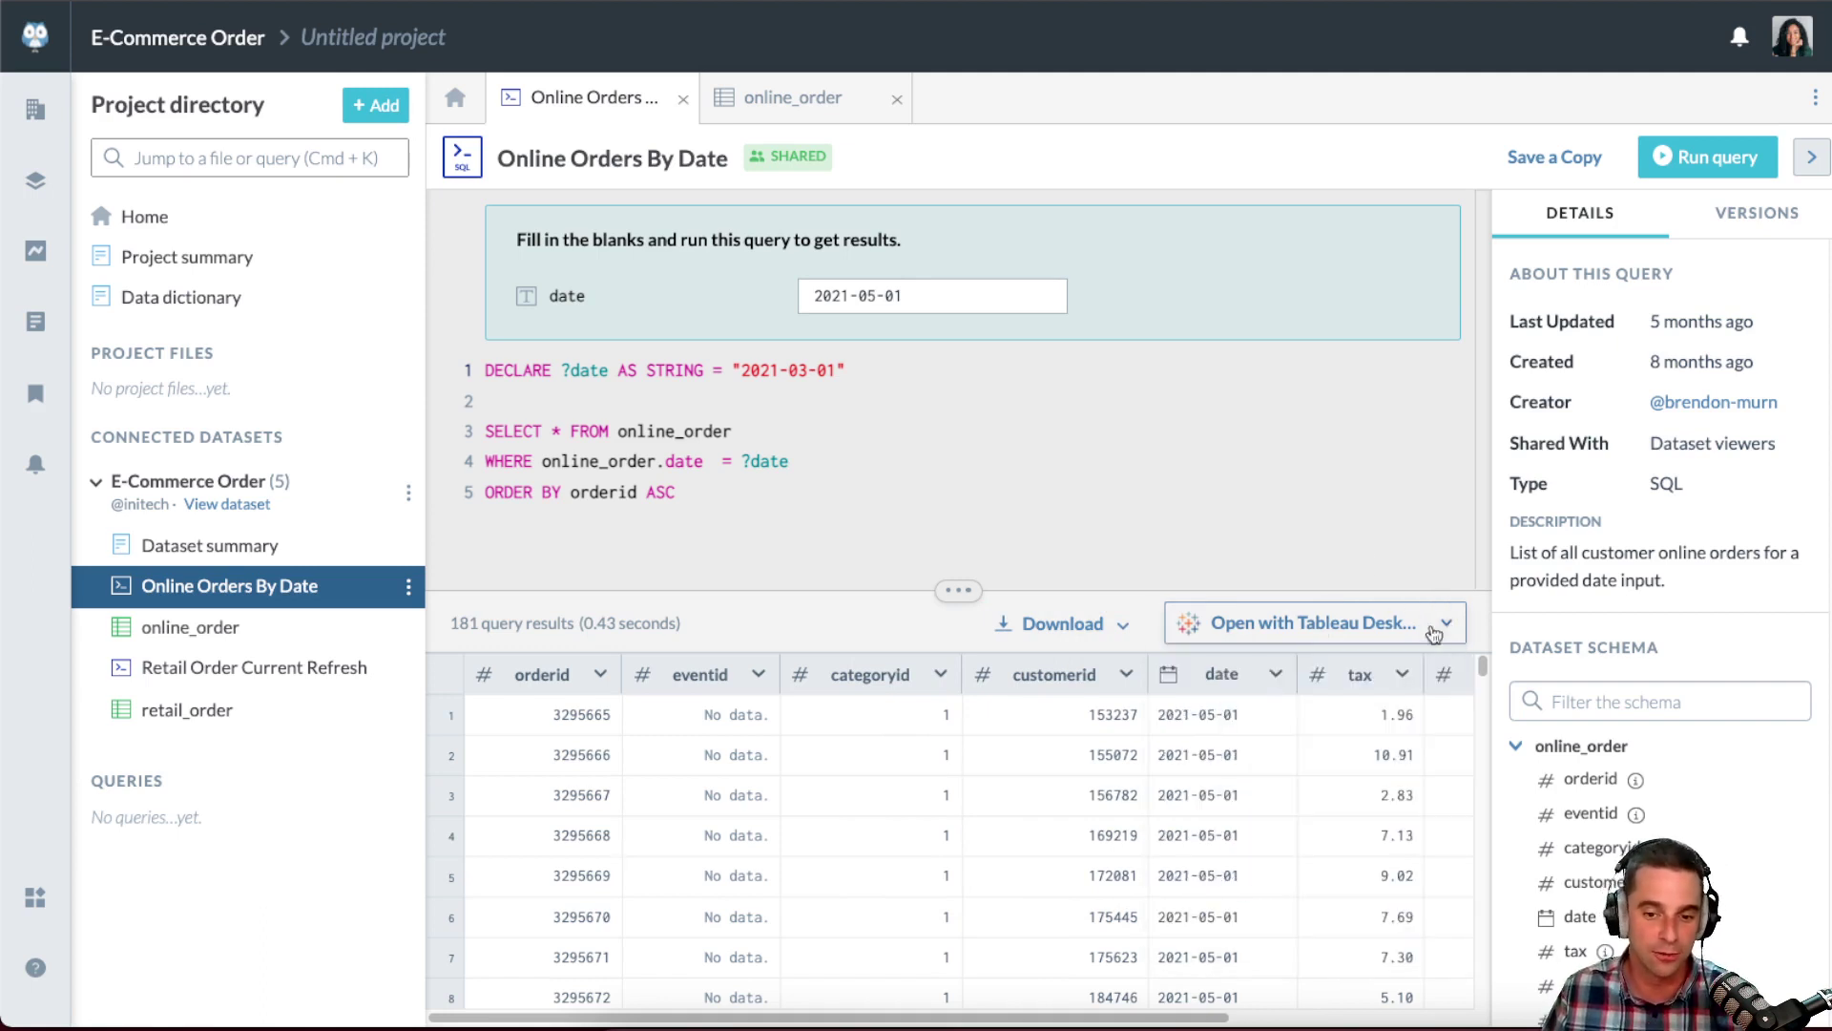
left_click(854, 401)
left_click(860, 370)
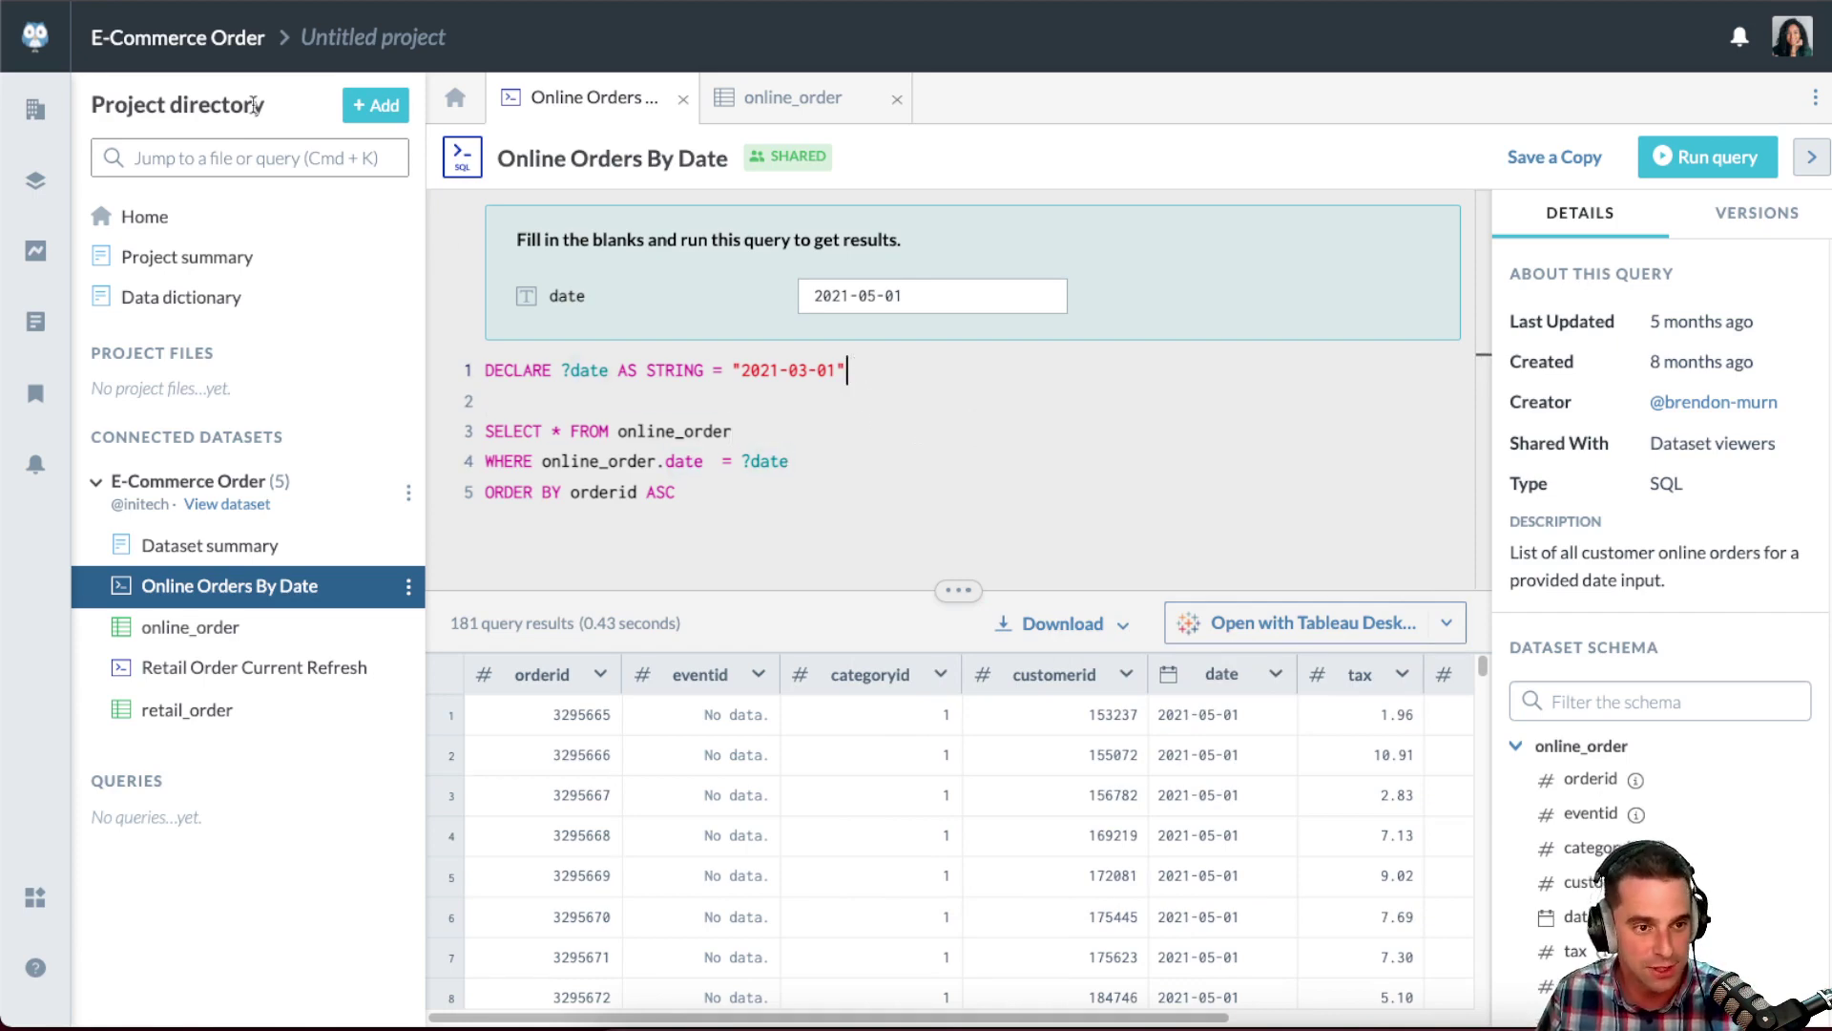
- Return to the E-Commerce Order overview and expand the summary to reach the sample query
left_click(160, 52)
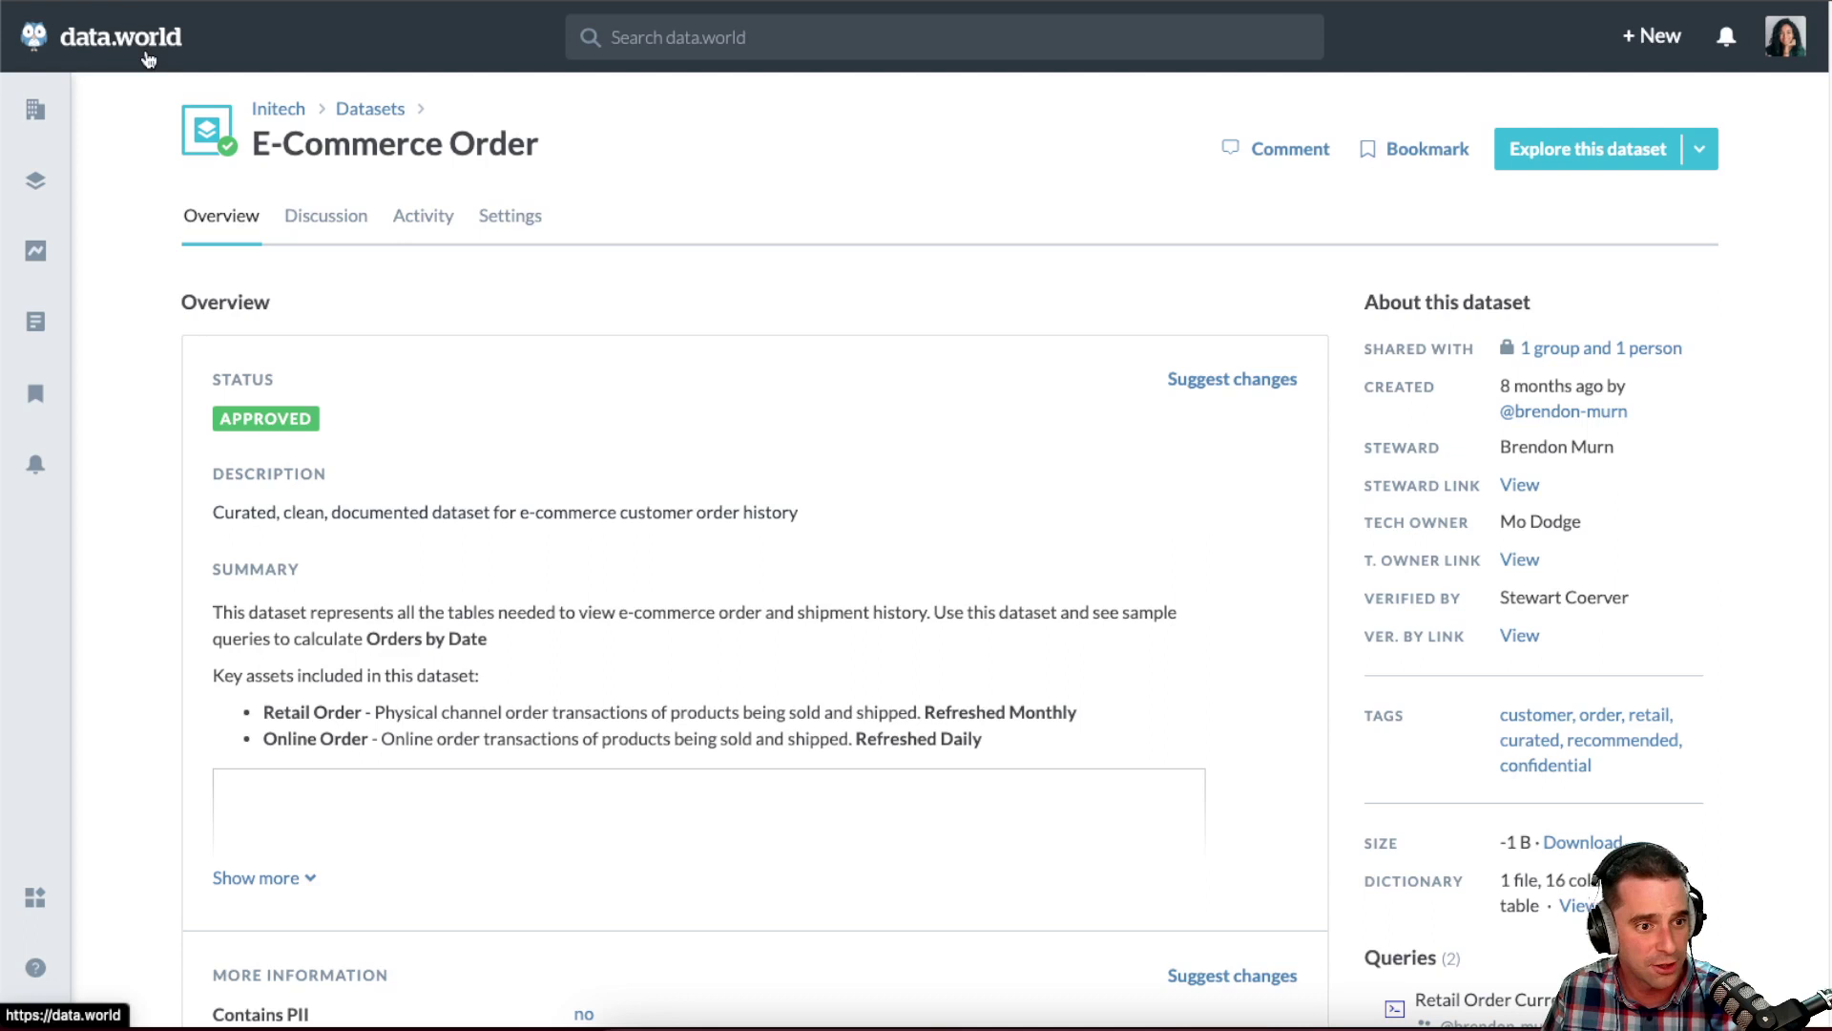
scroll(249, 792, "down", 1)
left_click(277, 828)
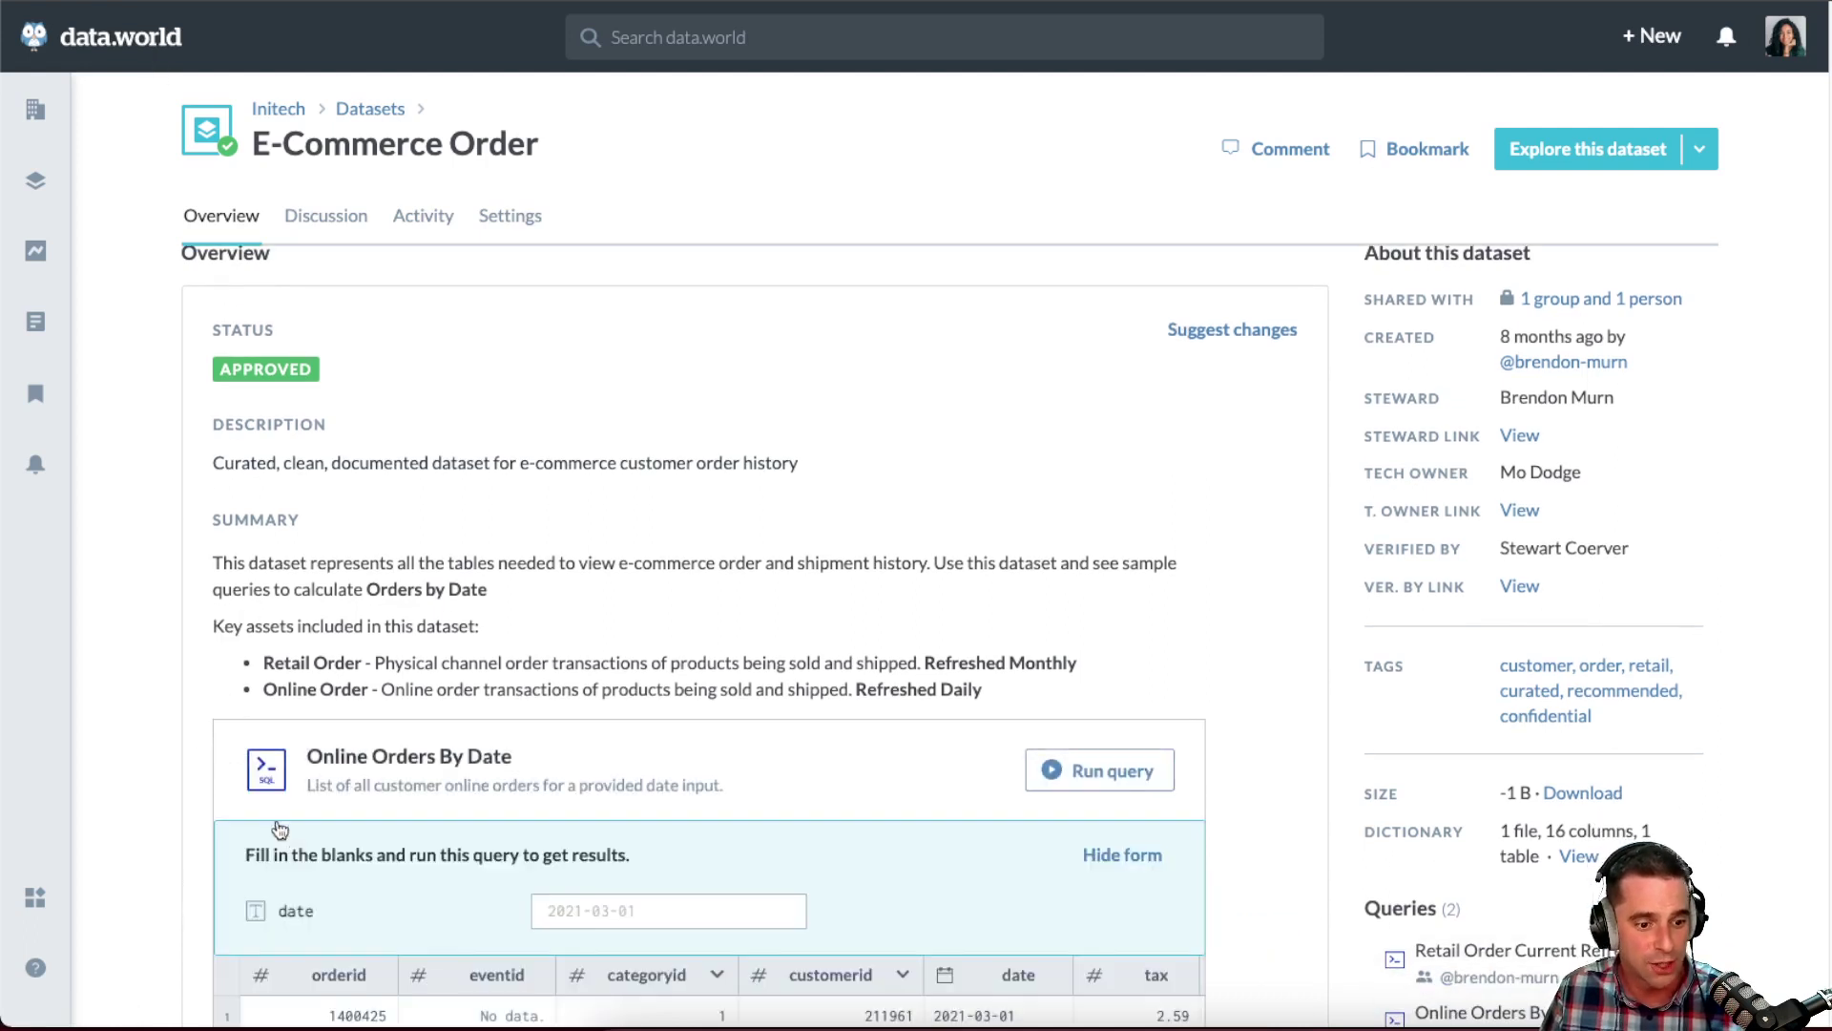
scroll(1256, 520, "down", 4)
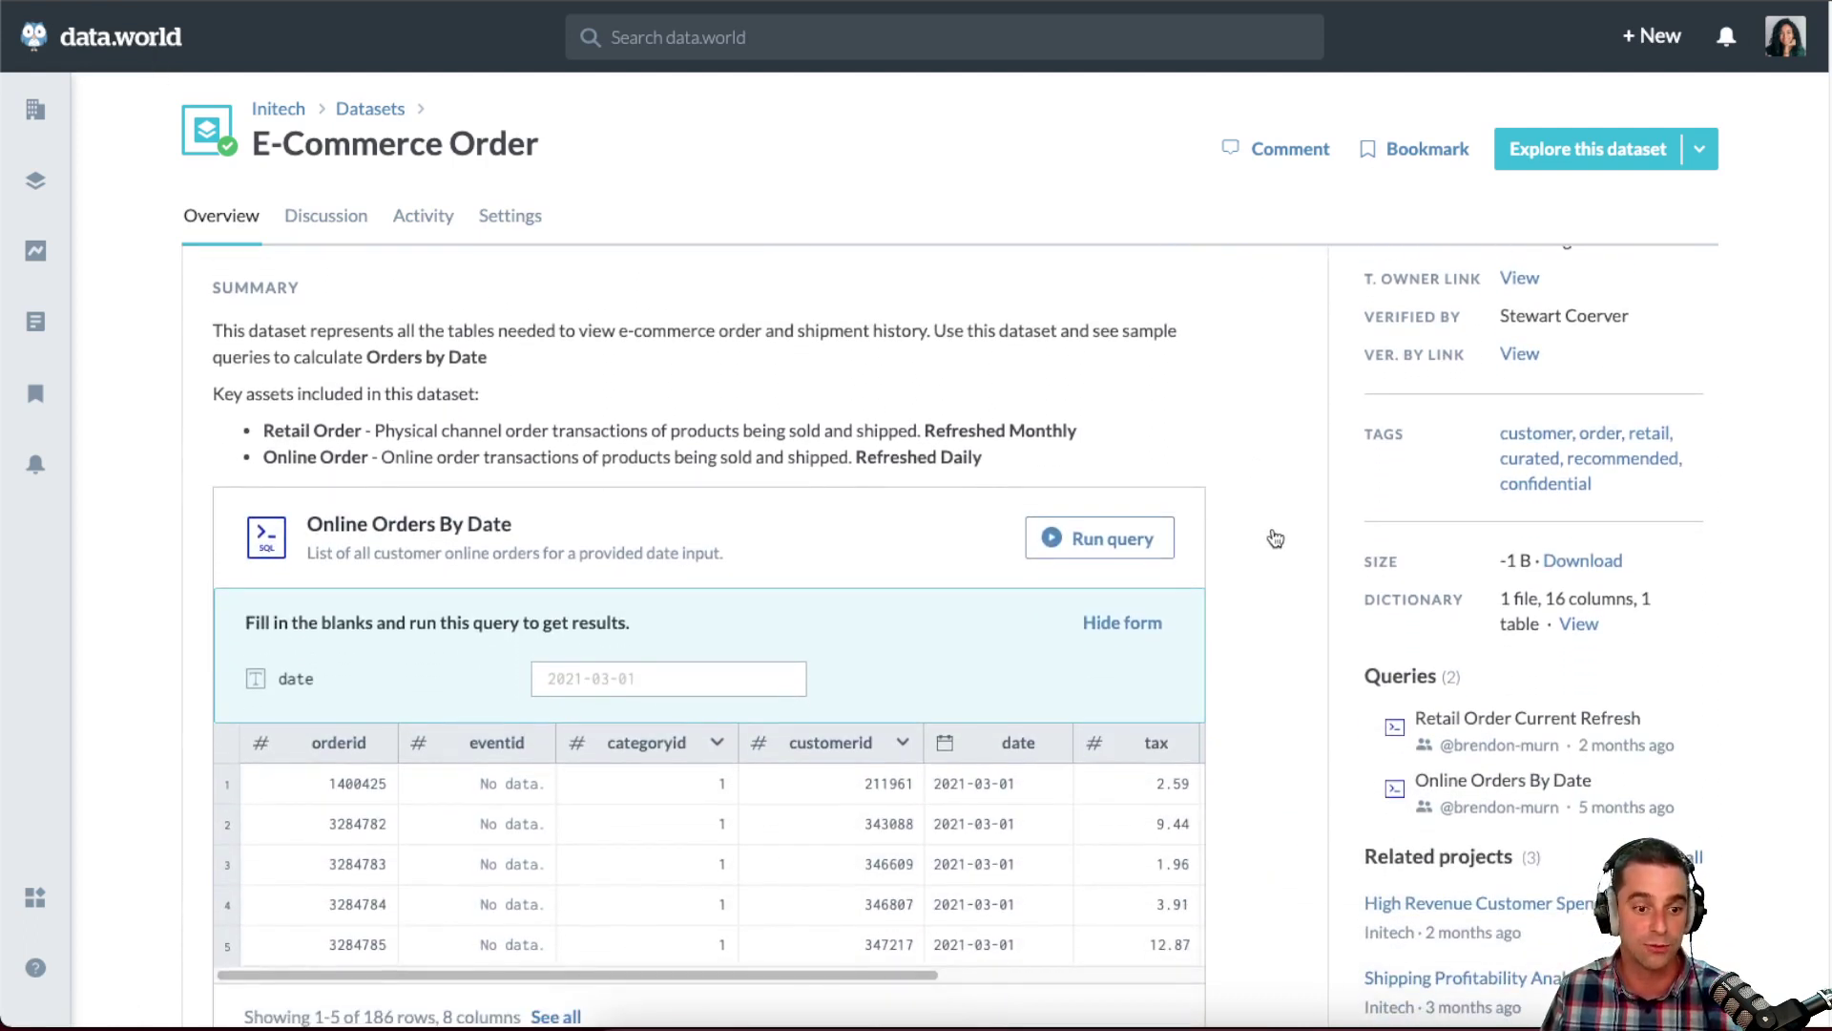
scroll(1279, 544, "down", 1)
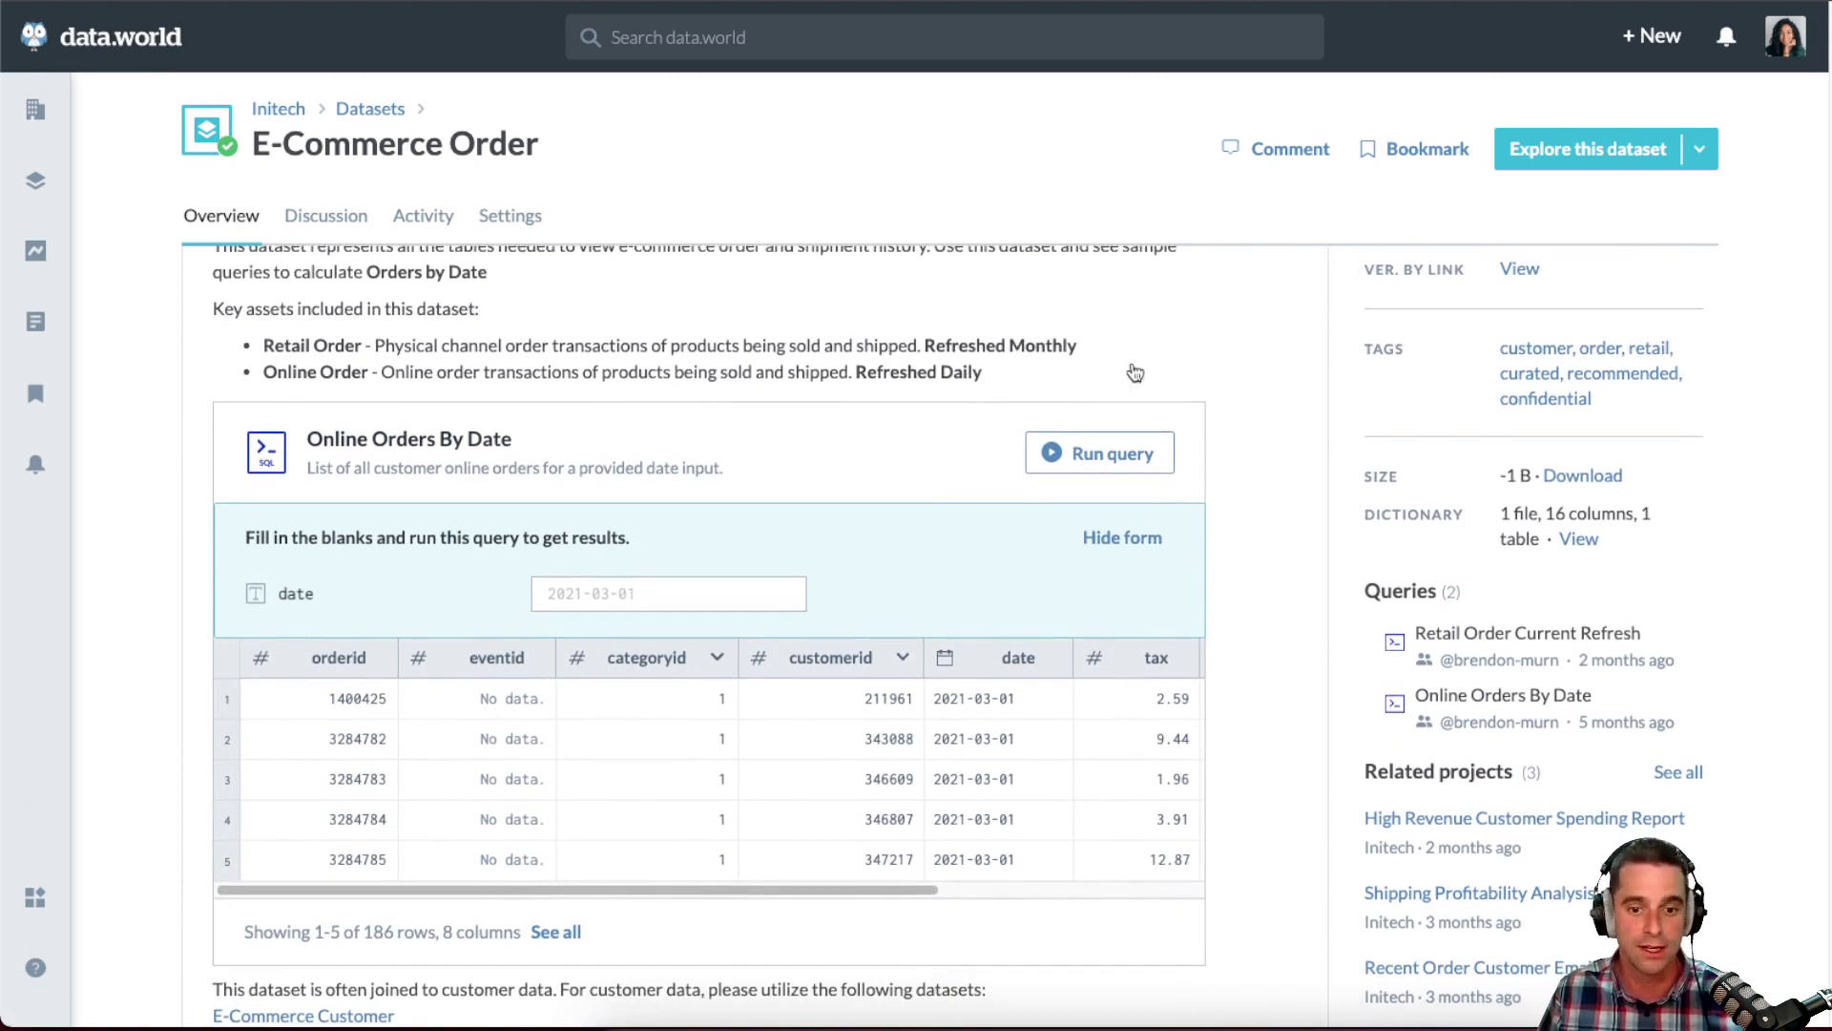
scroll(129, 431, "down", 1)
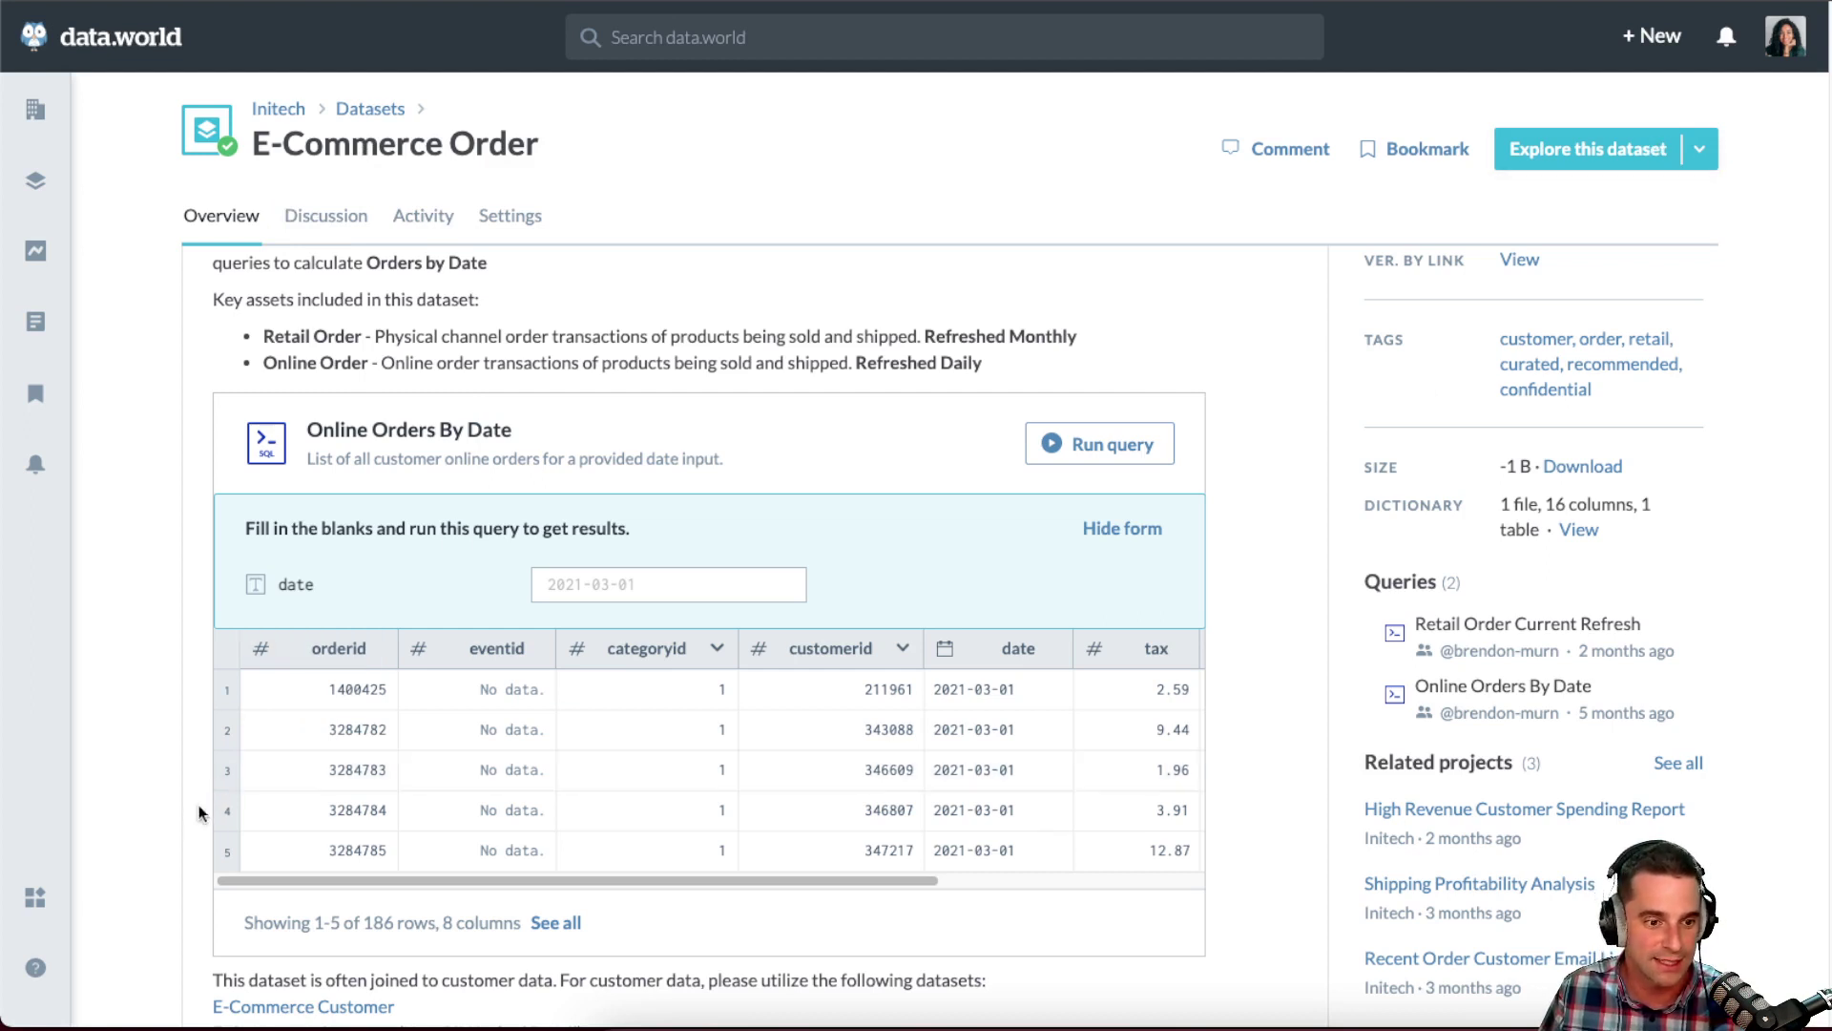
scroll(196, 773, "down", 3)
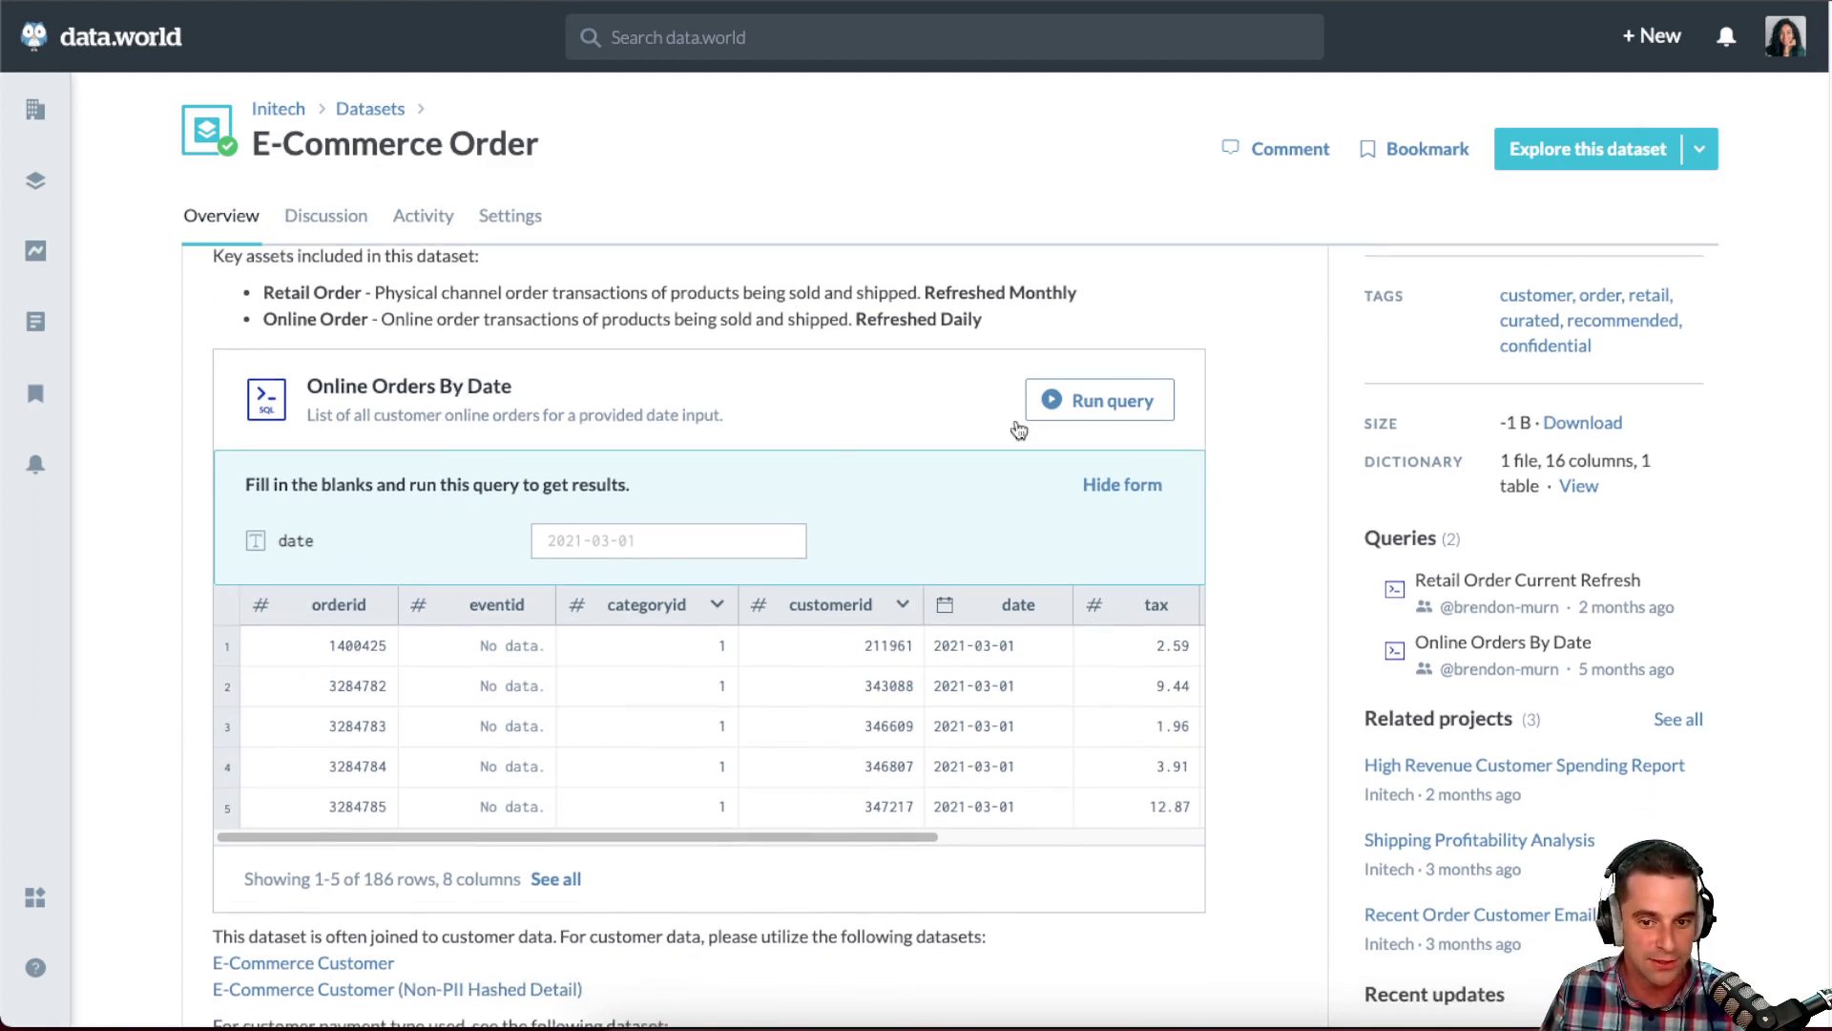
- Rerun the Online Orders By Date query with date 2021-05-01, returning 181 rows
left_click(649, 546)
type("20")
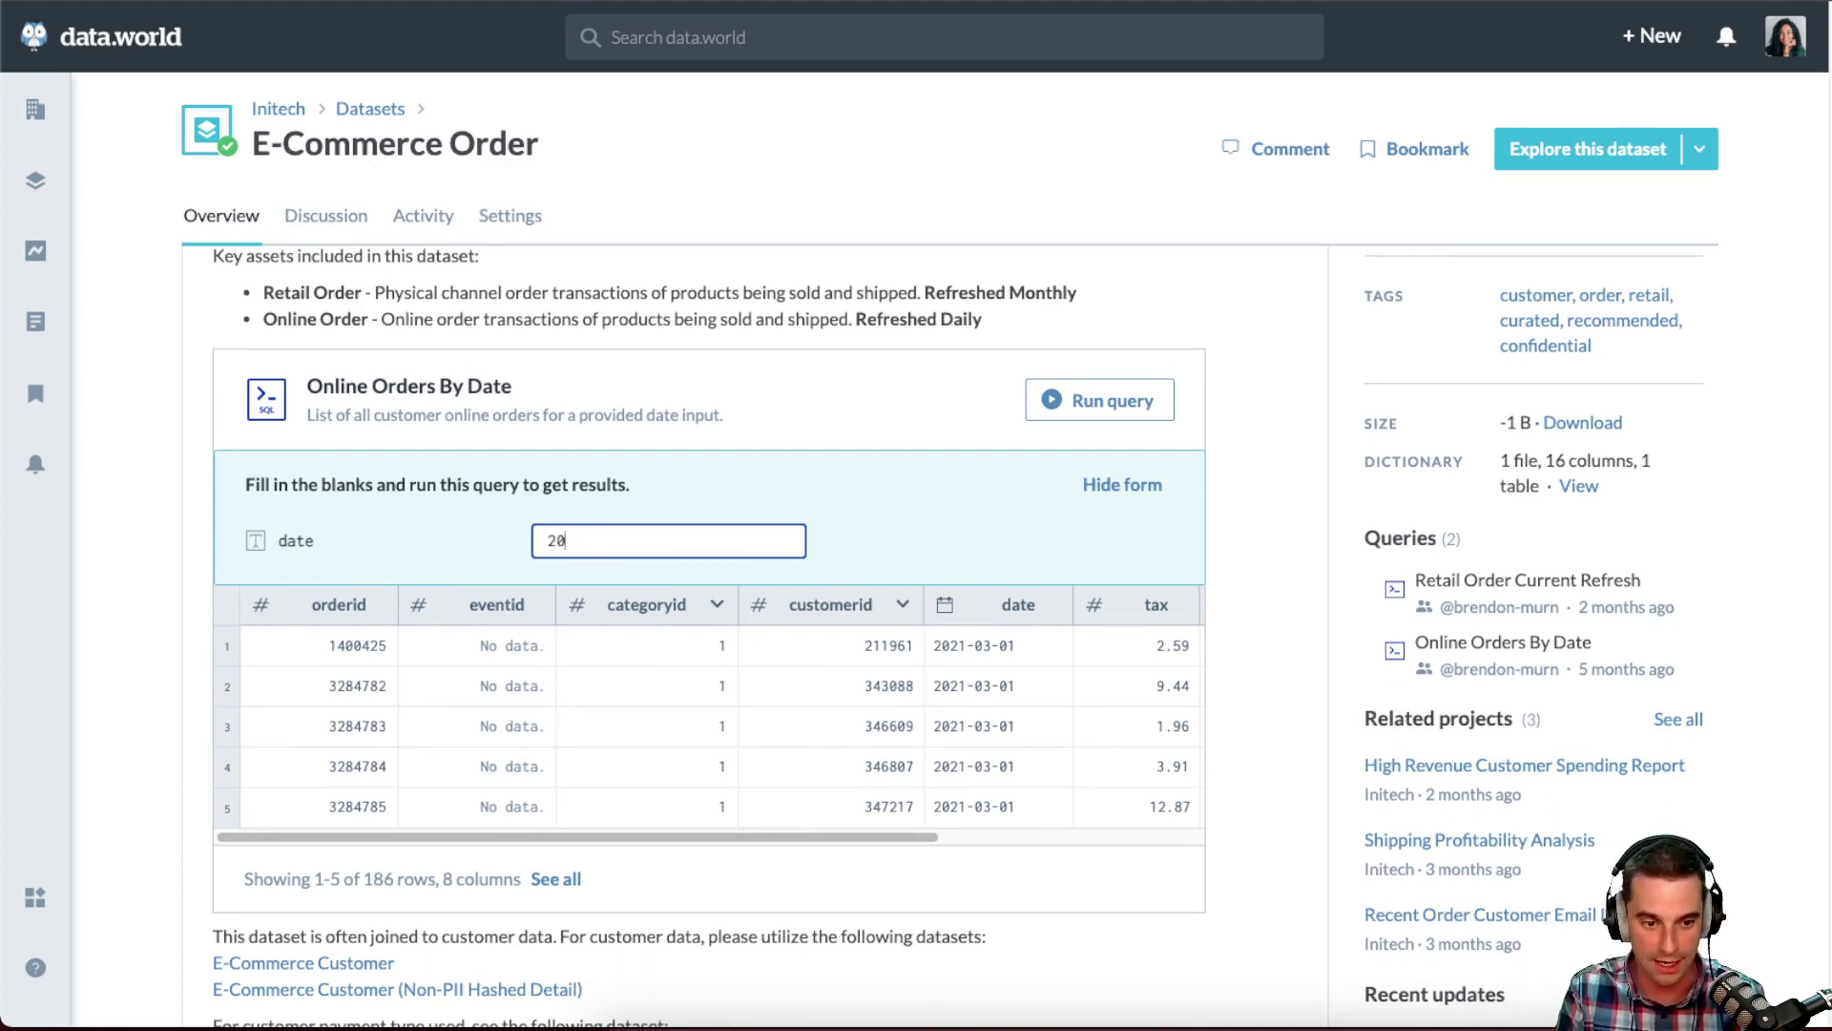
type("21-05-01")
key("Return")
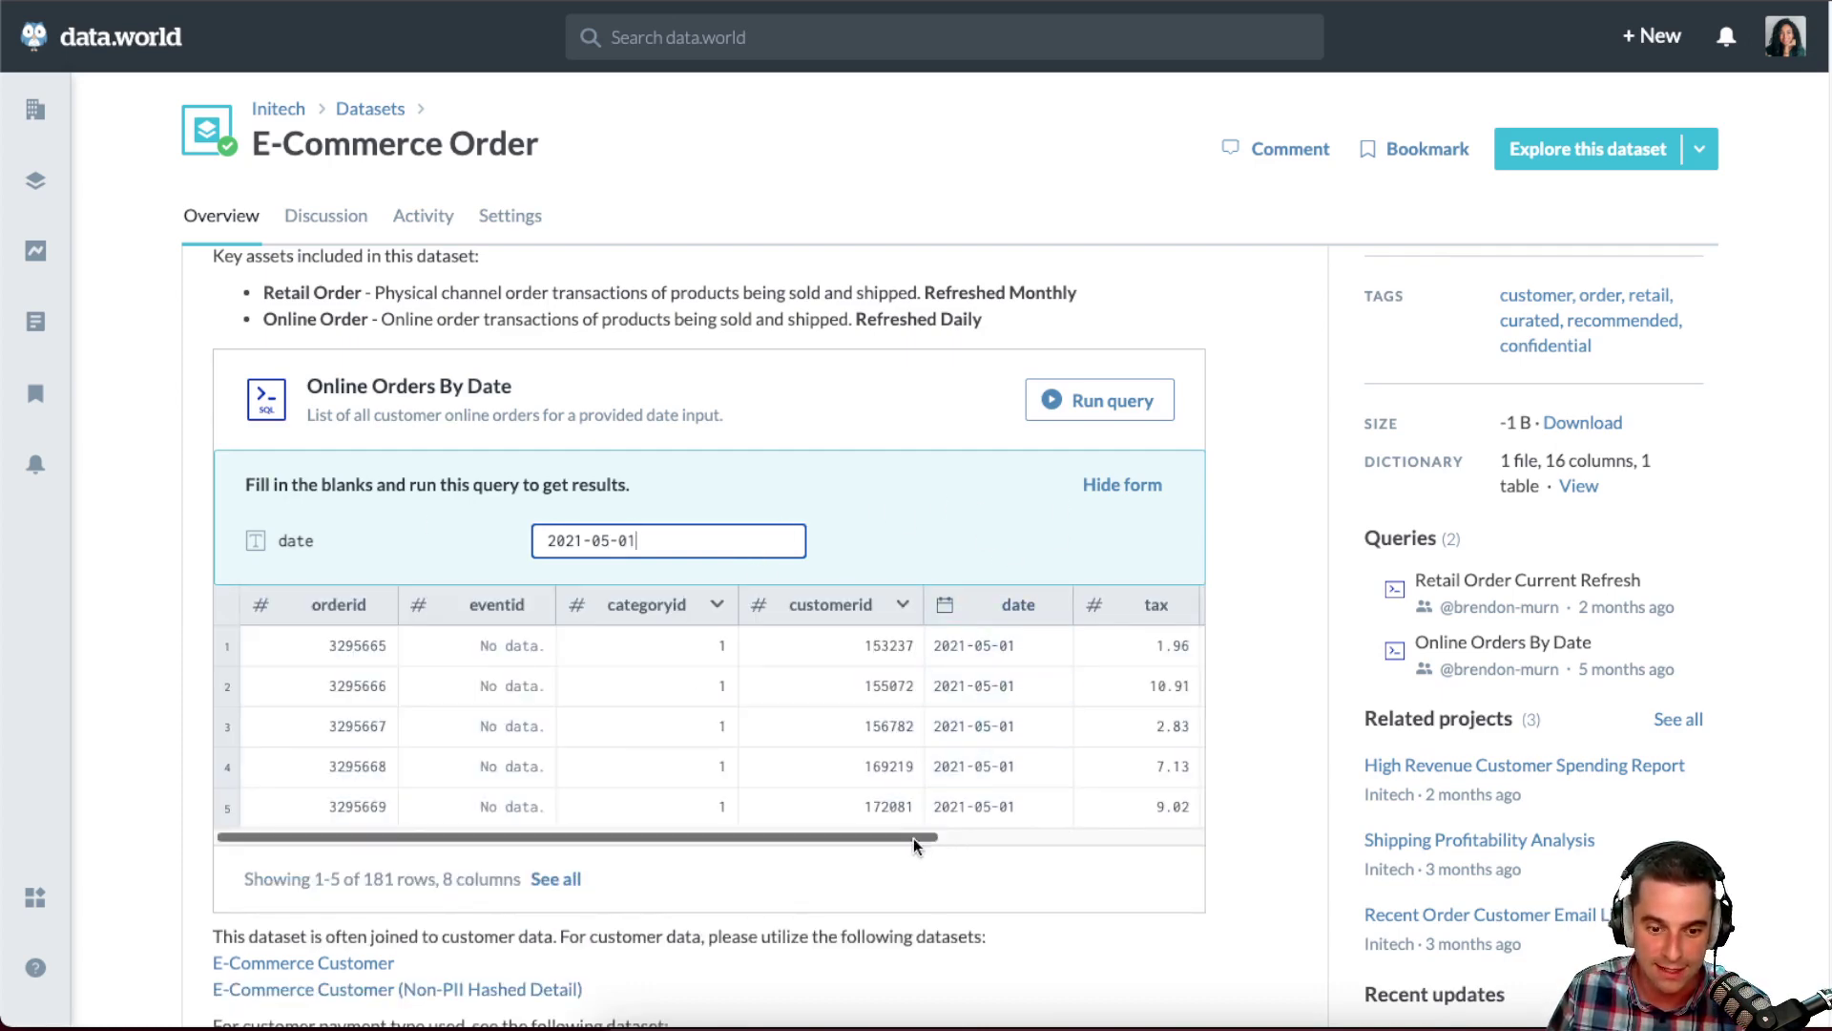
left_click_drag(914, 838, 867, 829)
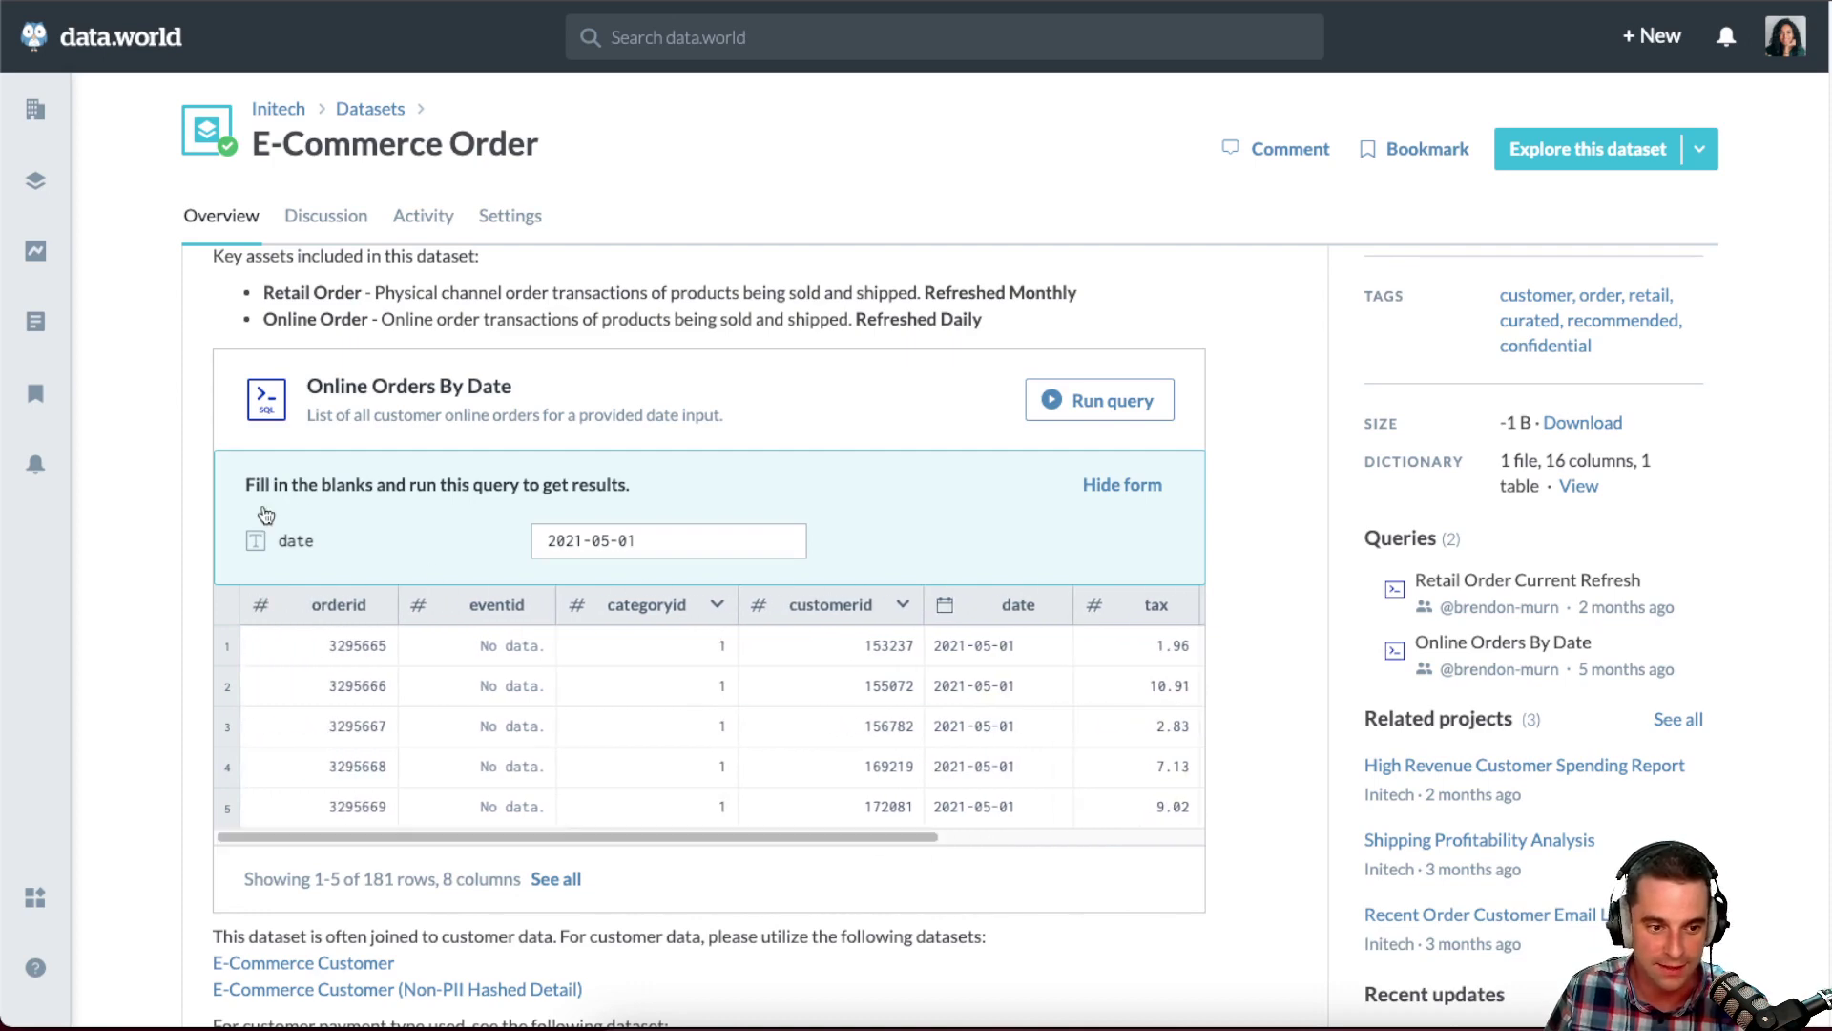
scroll(716, 868, "down", 1)
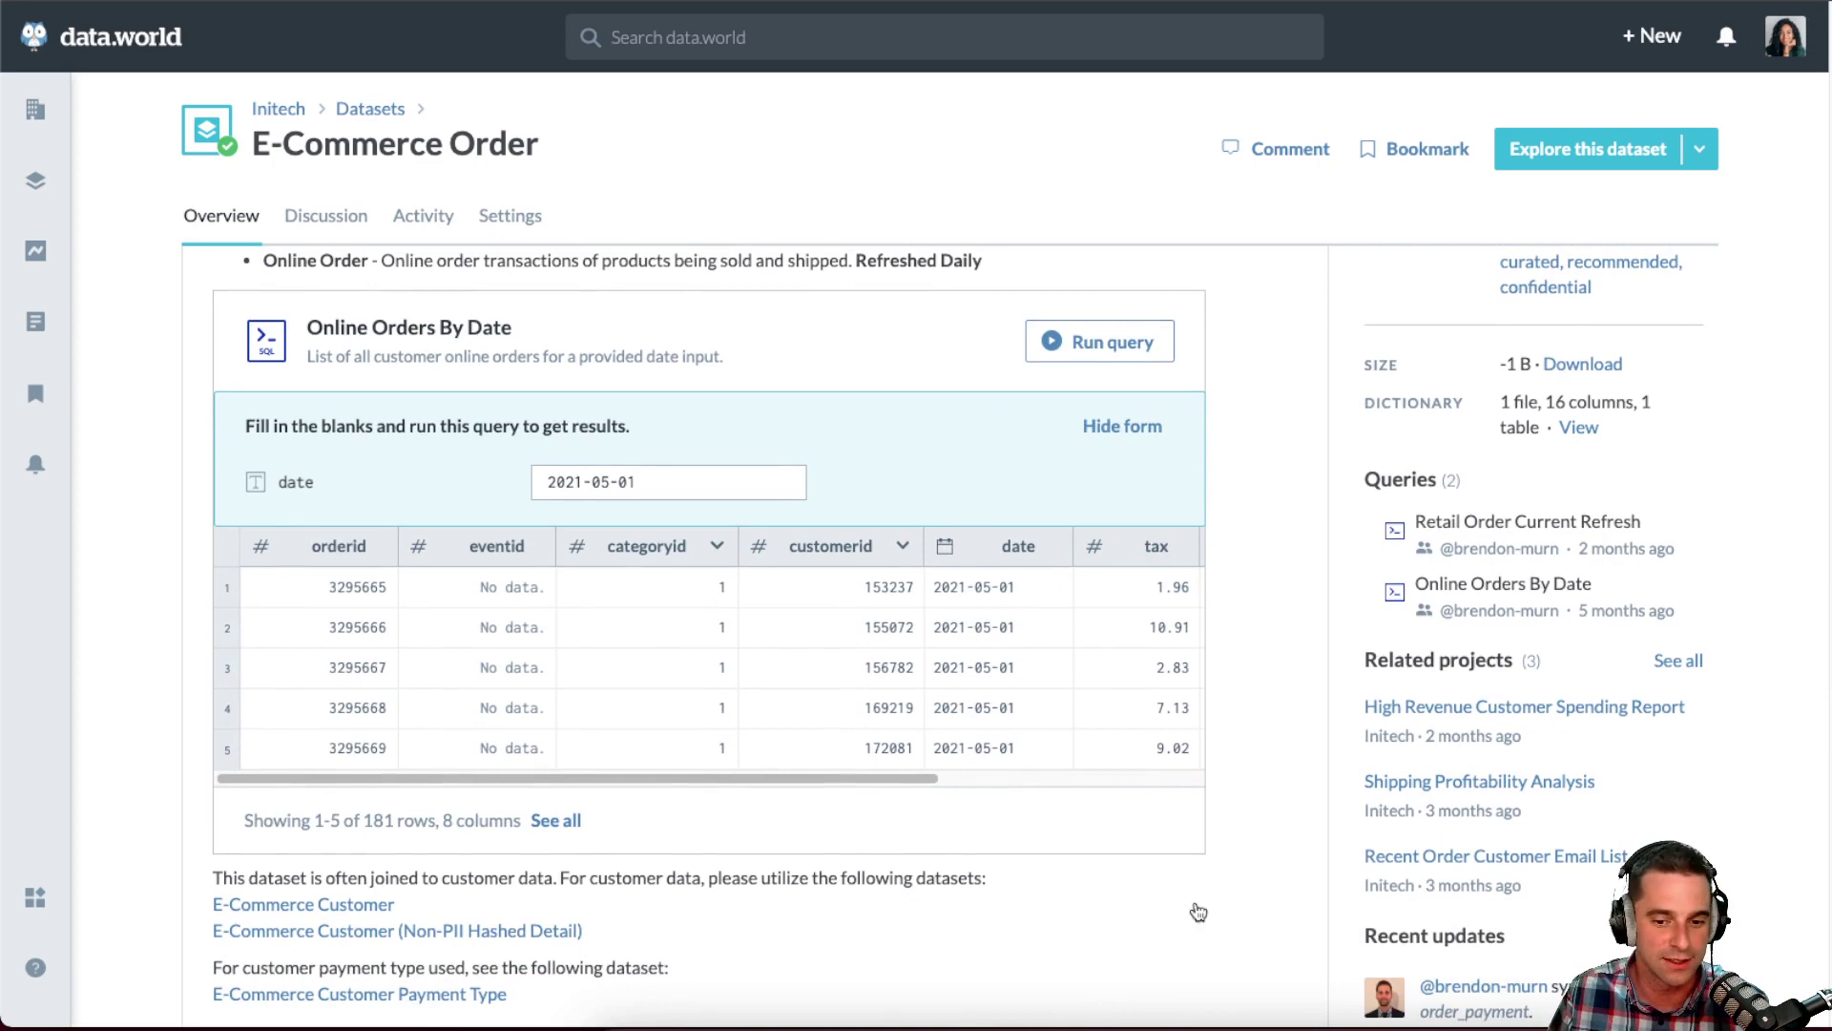
scroll(1255, 856, "down", 4)
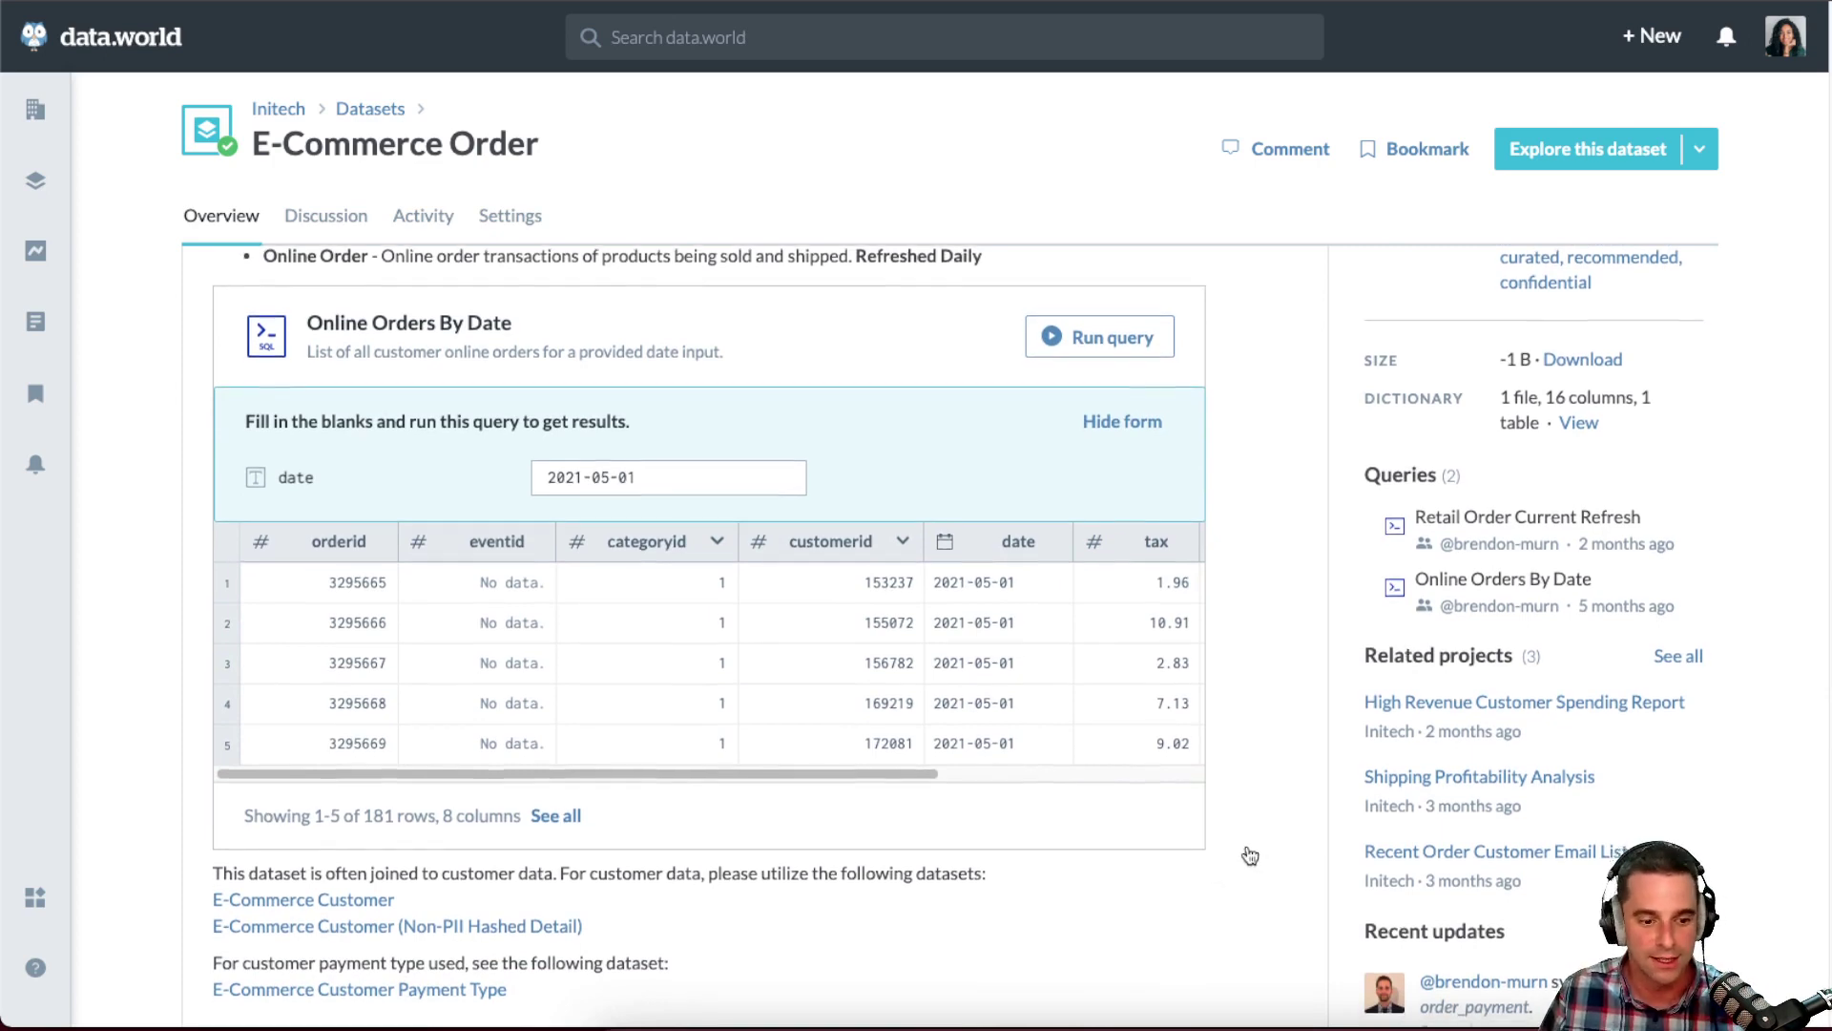
- View the statistics for the shipping column in the E-Commerce Order table previews
scroll(213, 802, "down", 20)
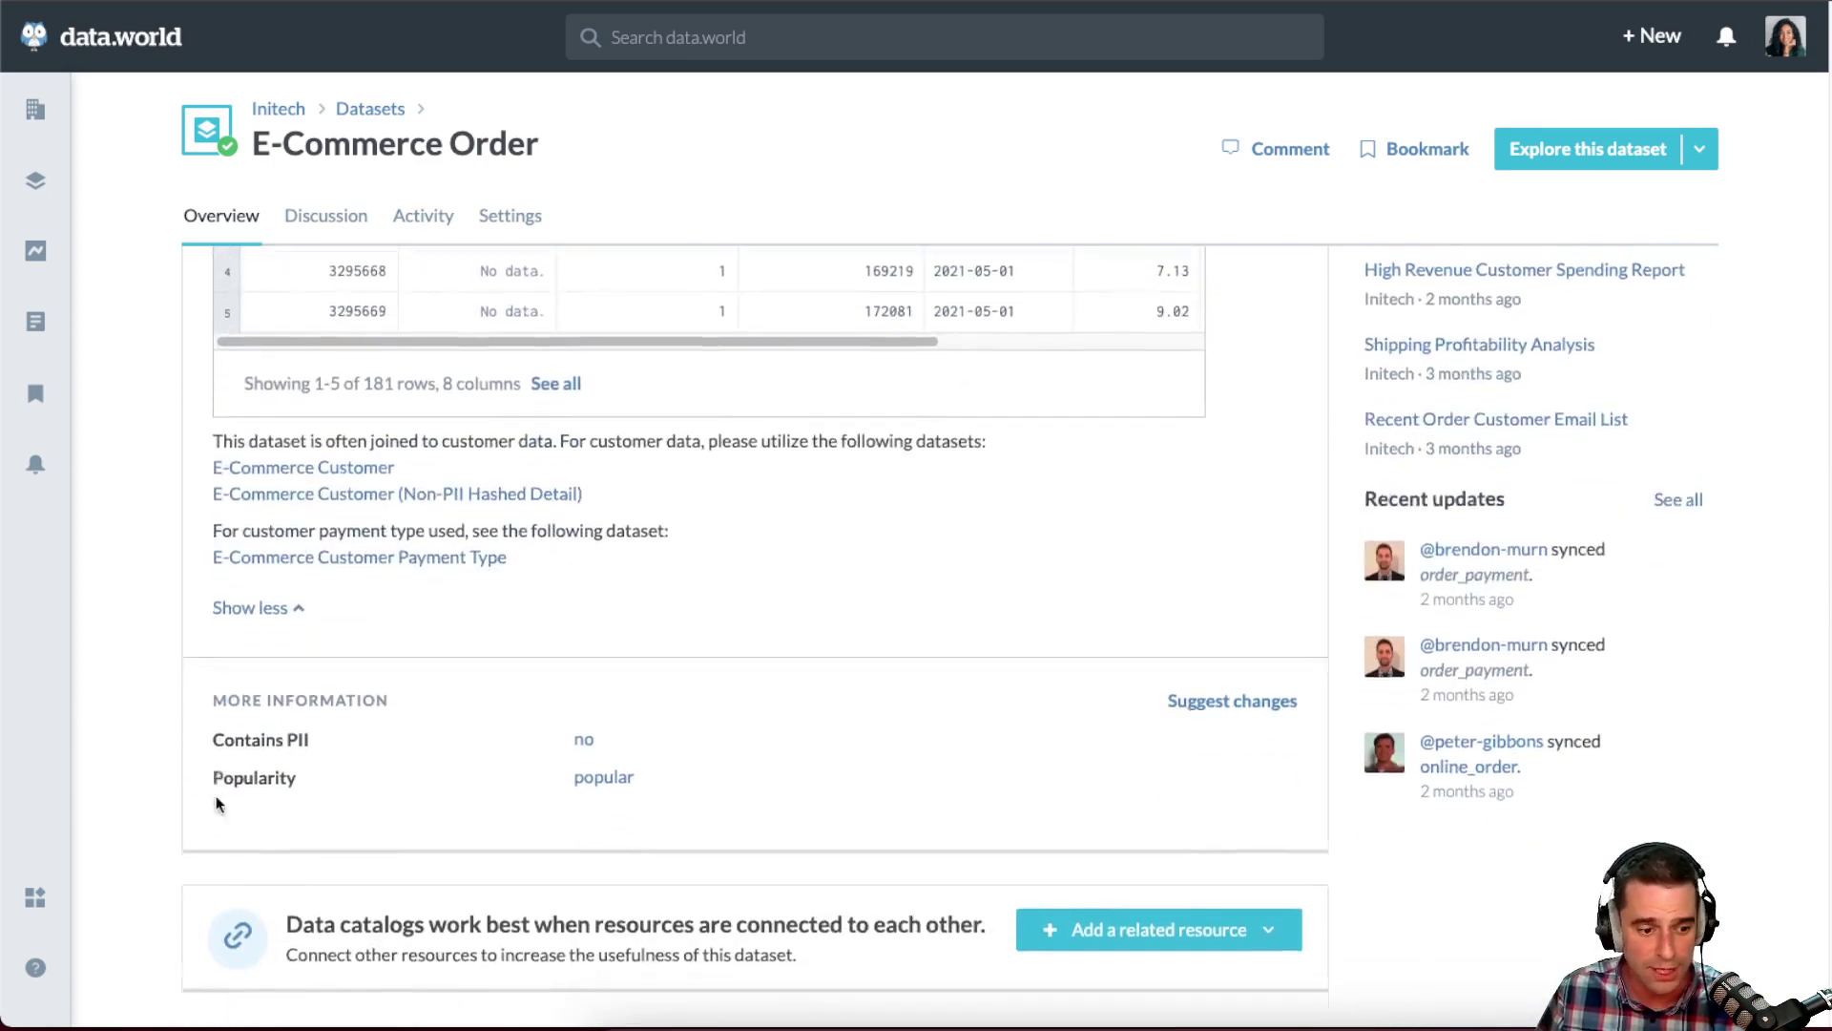
scroll(136, 914, "down", 8)
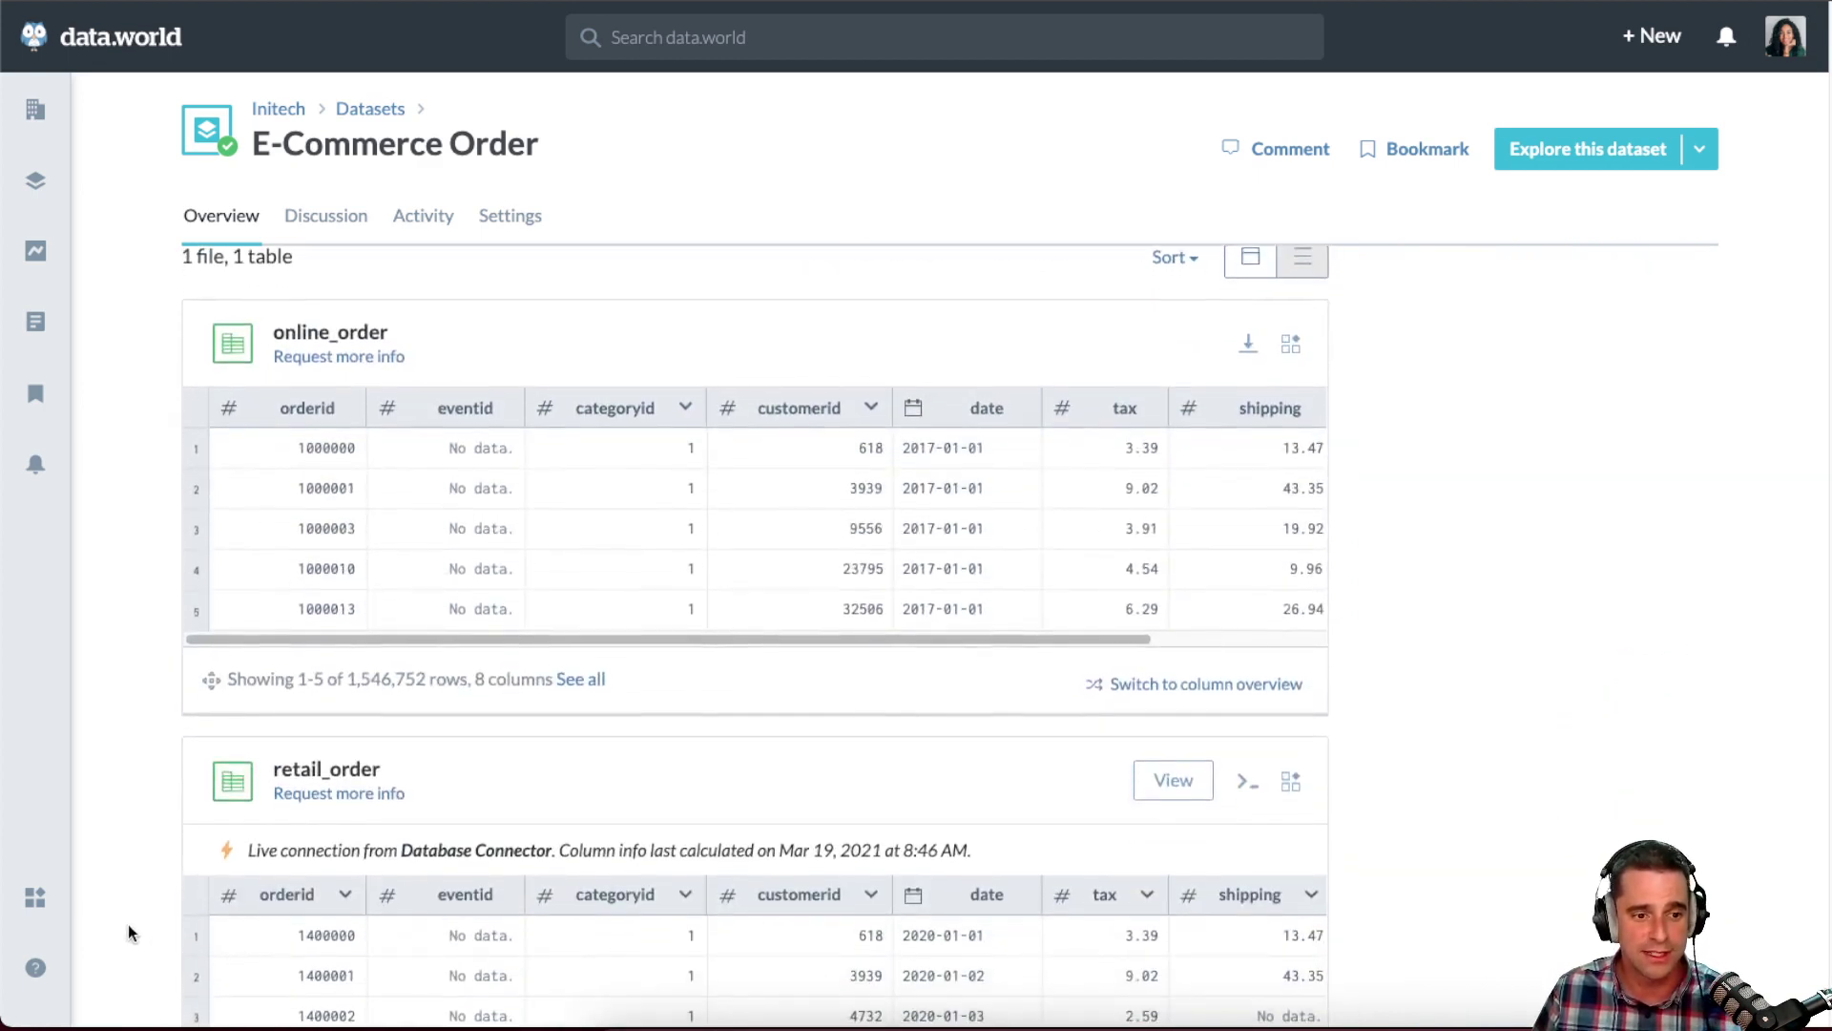
scroll(128, 933, "down", 5)
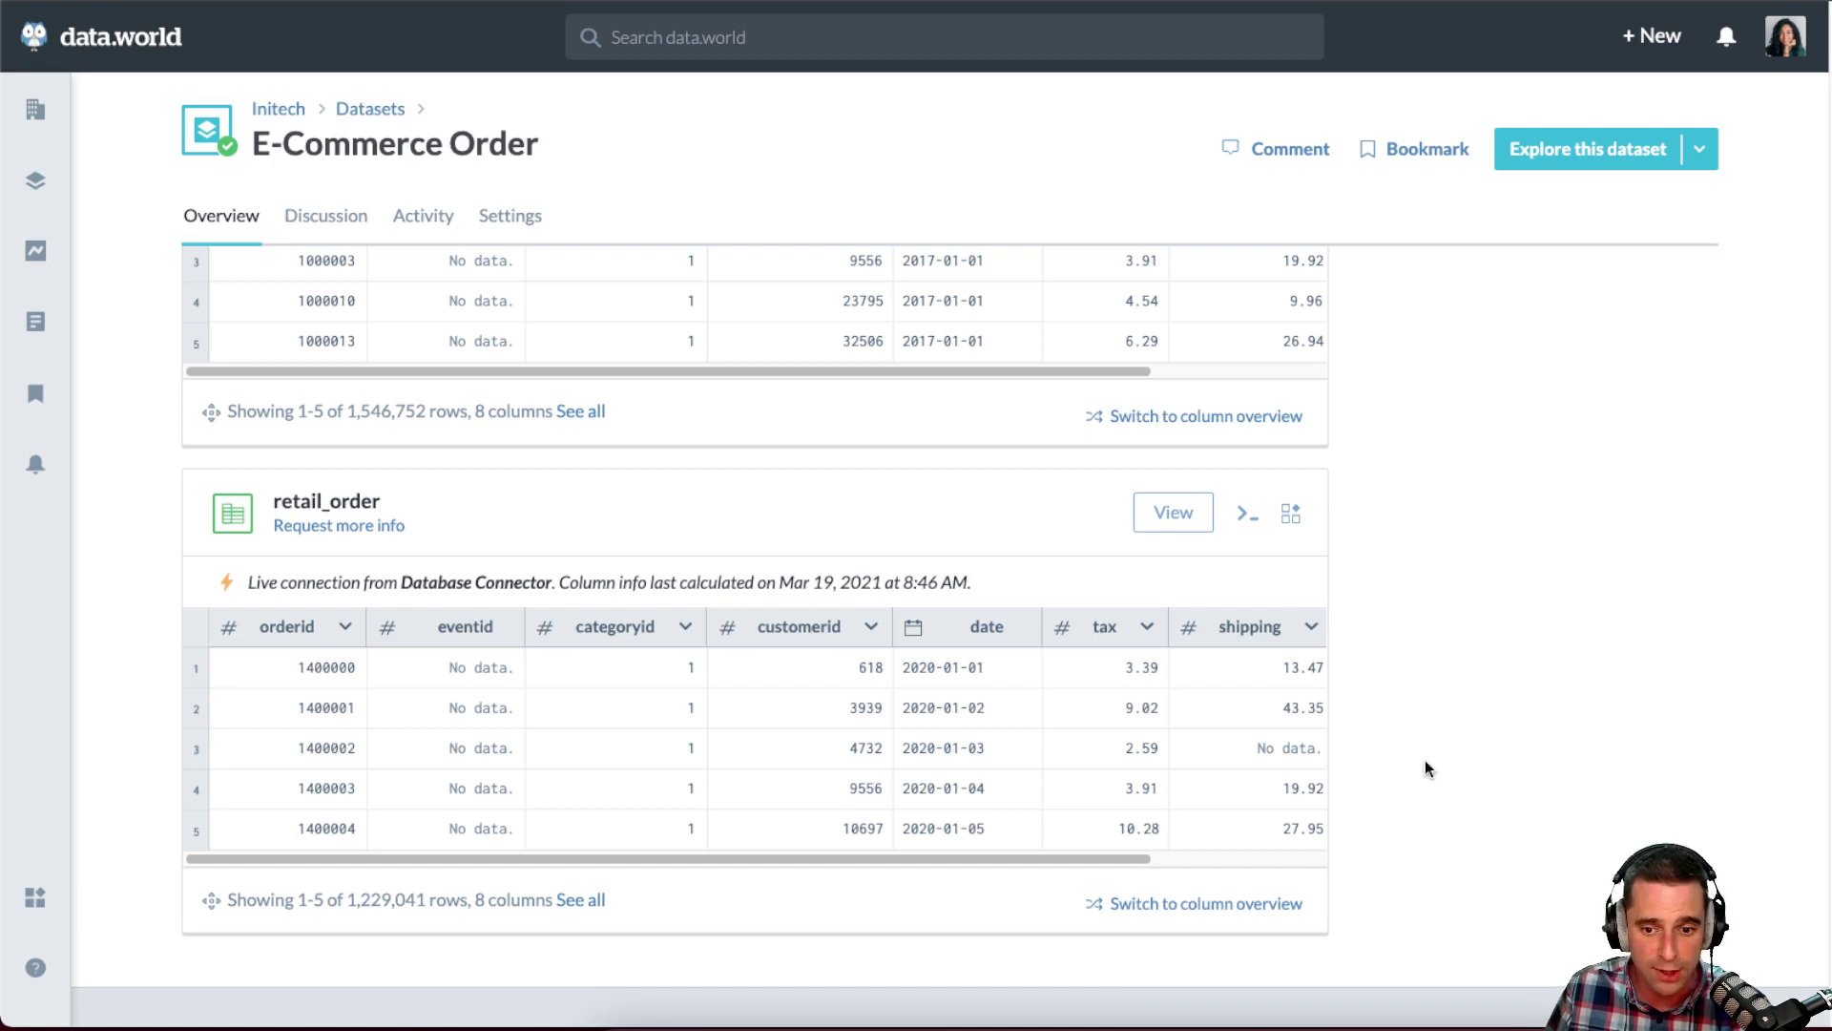
left_click_drag(1082, 857, 1246, 857)
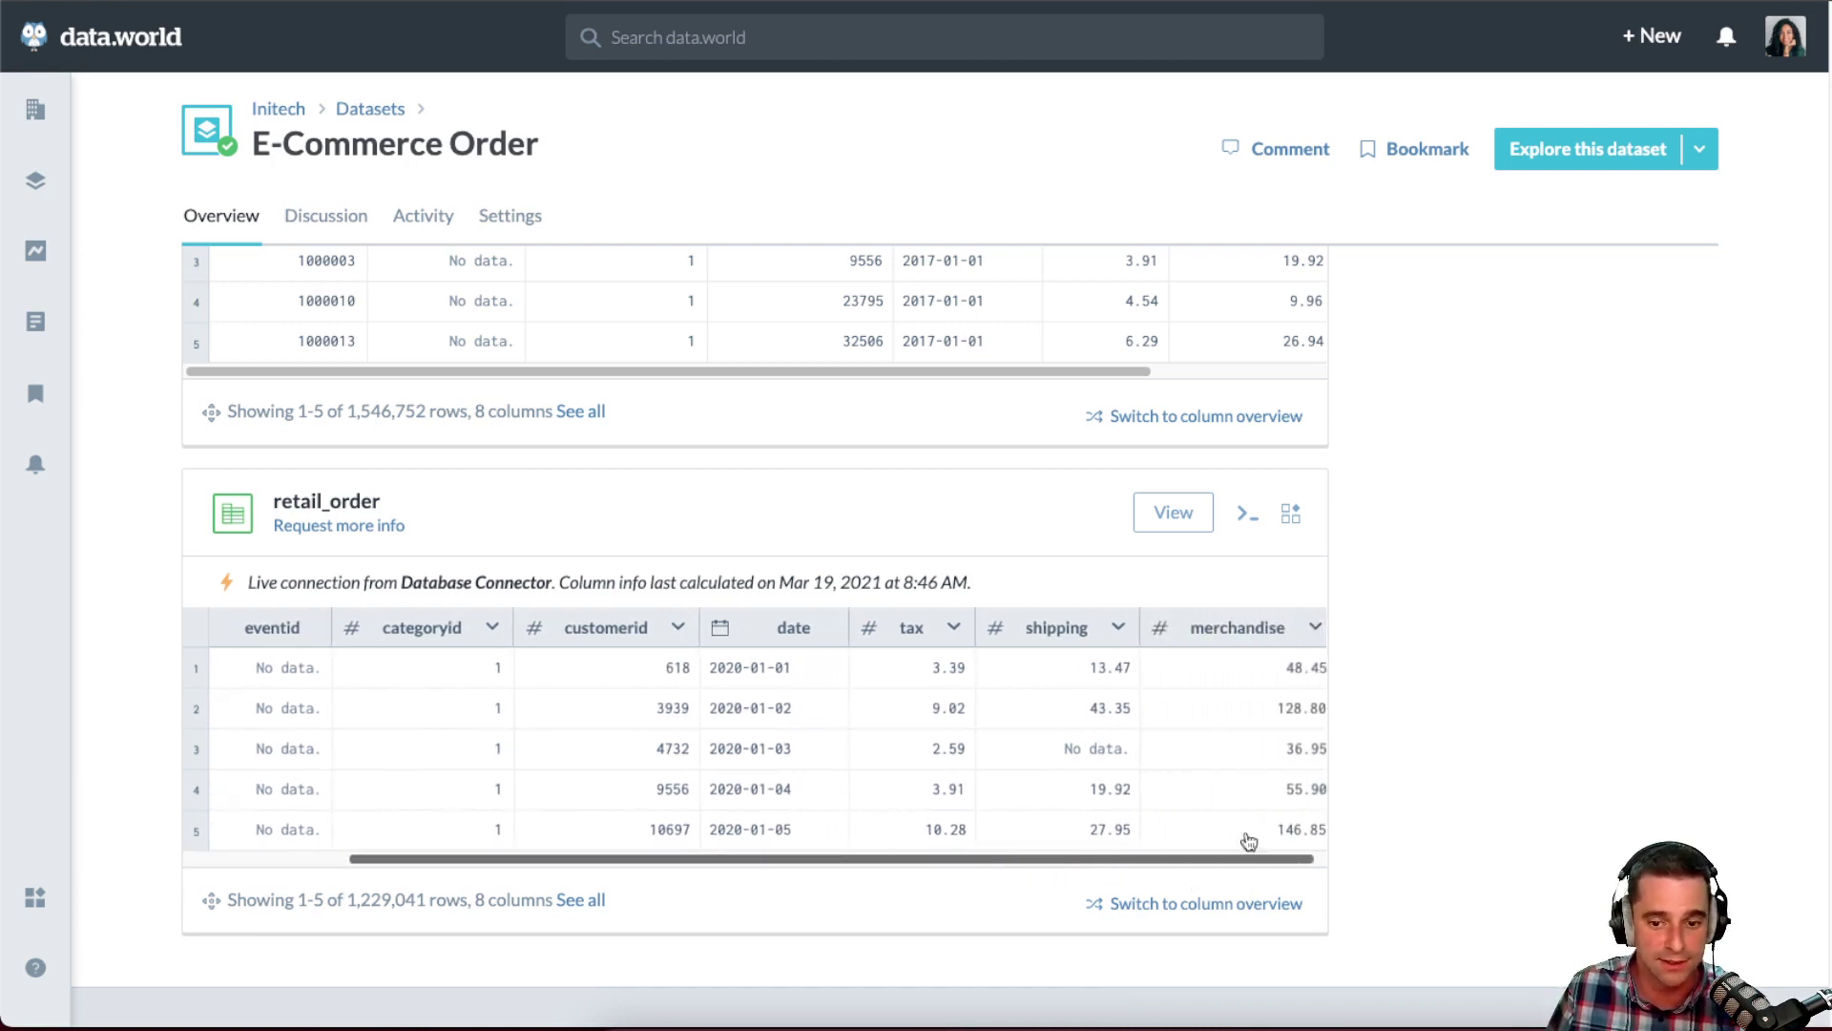
left_click(995, 627)
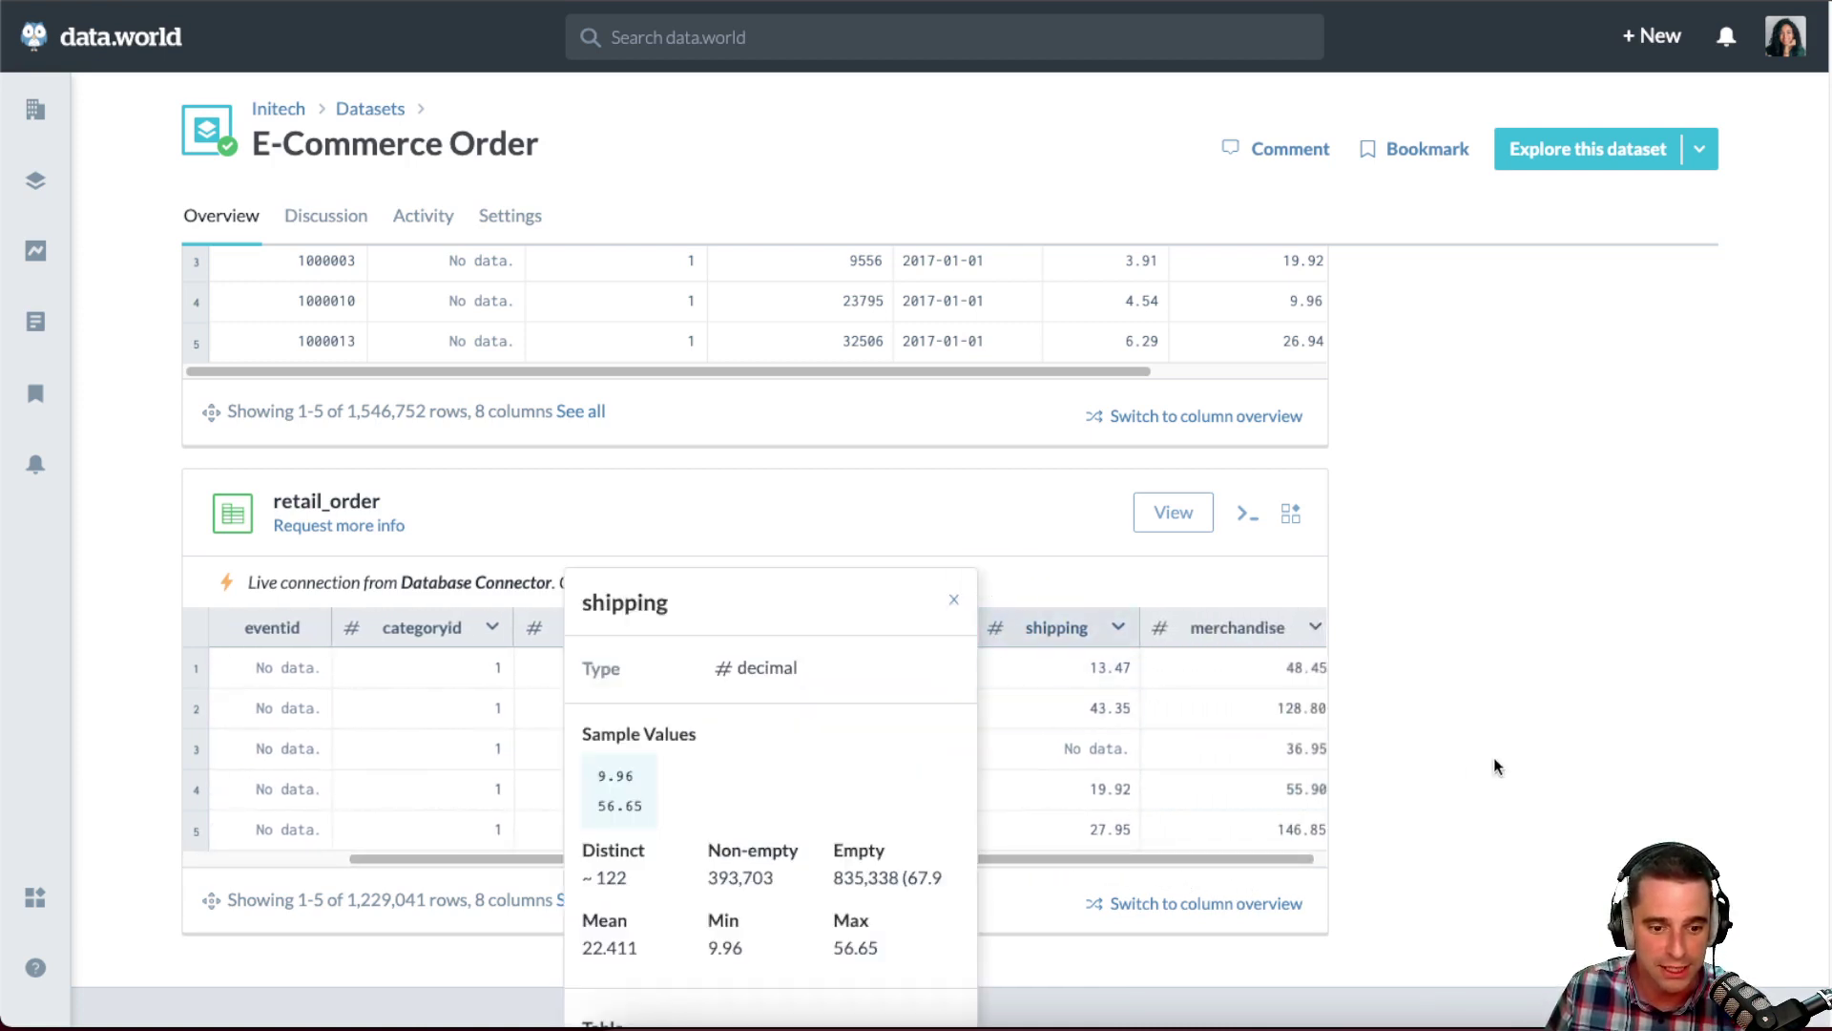
scroll(1481, 766, "down", 3)
scroll(1481, 765, "down", 2)
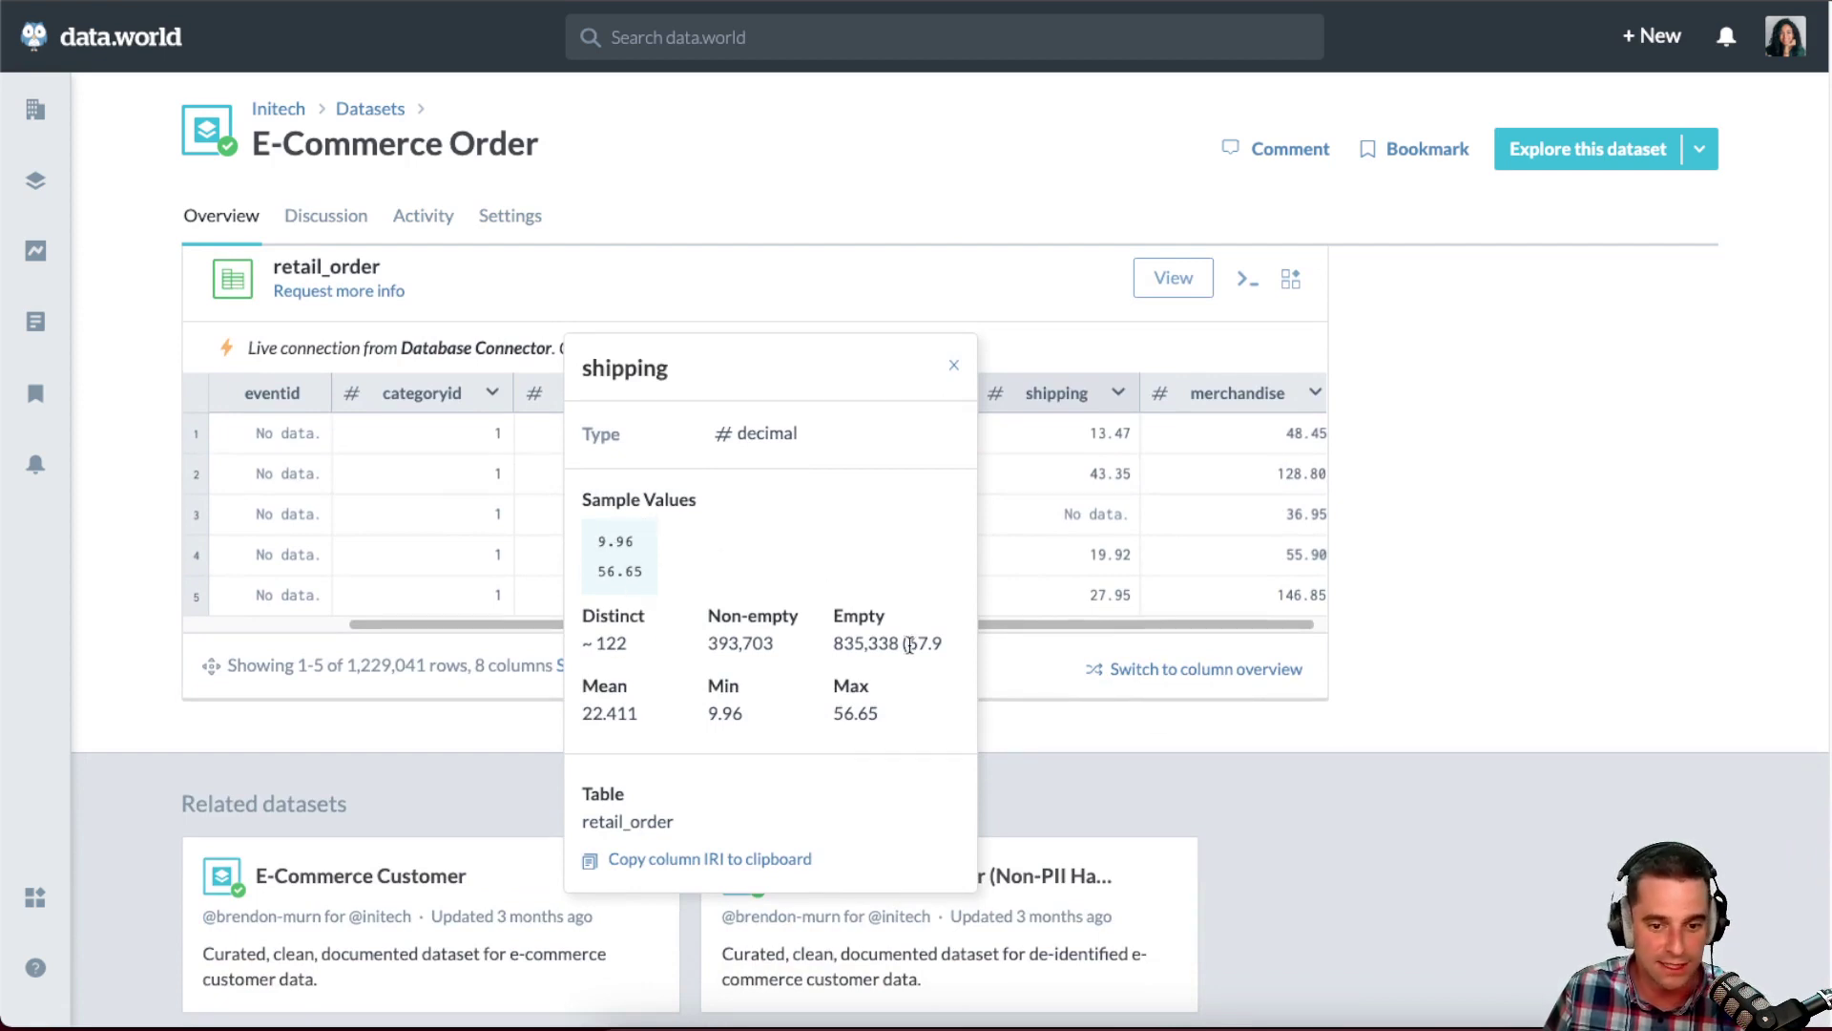
left_click(1527, 621)
- Check the date distribution of the online_order date column
scroll(1504, 624, "up", 6)
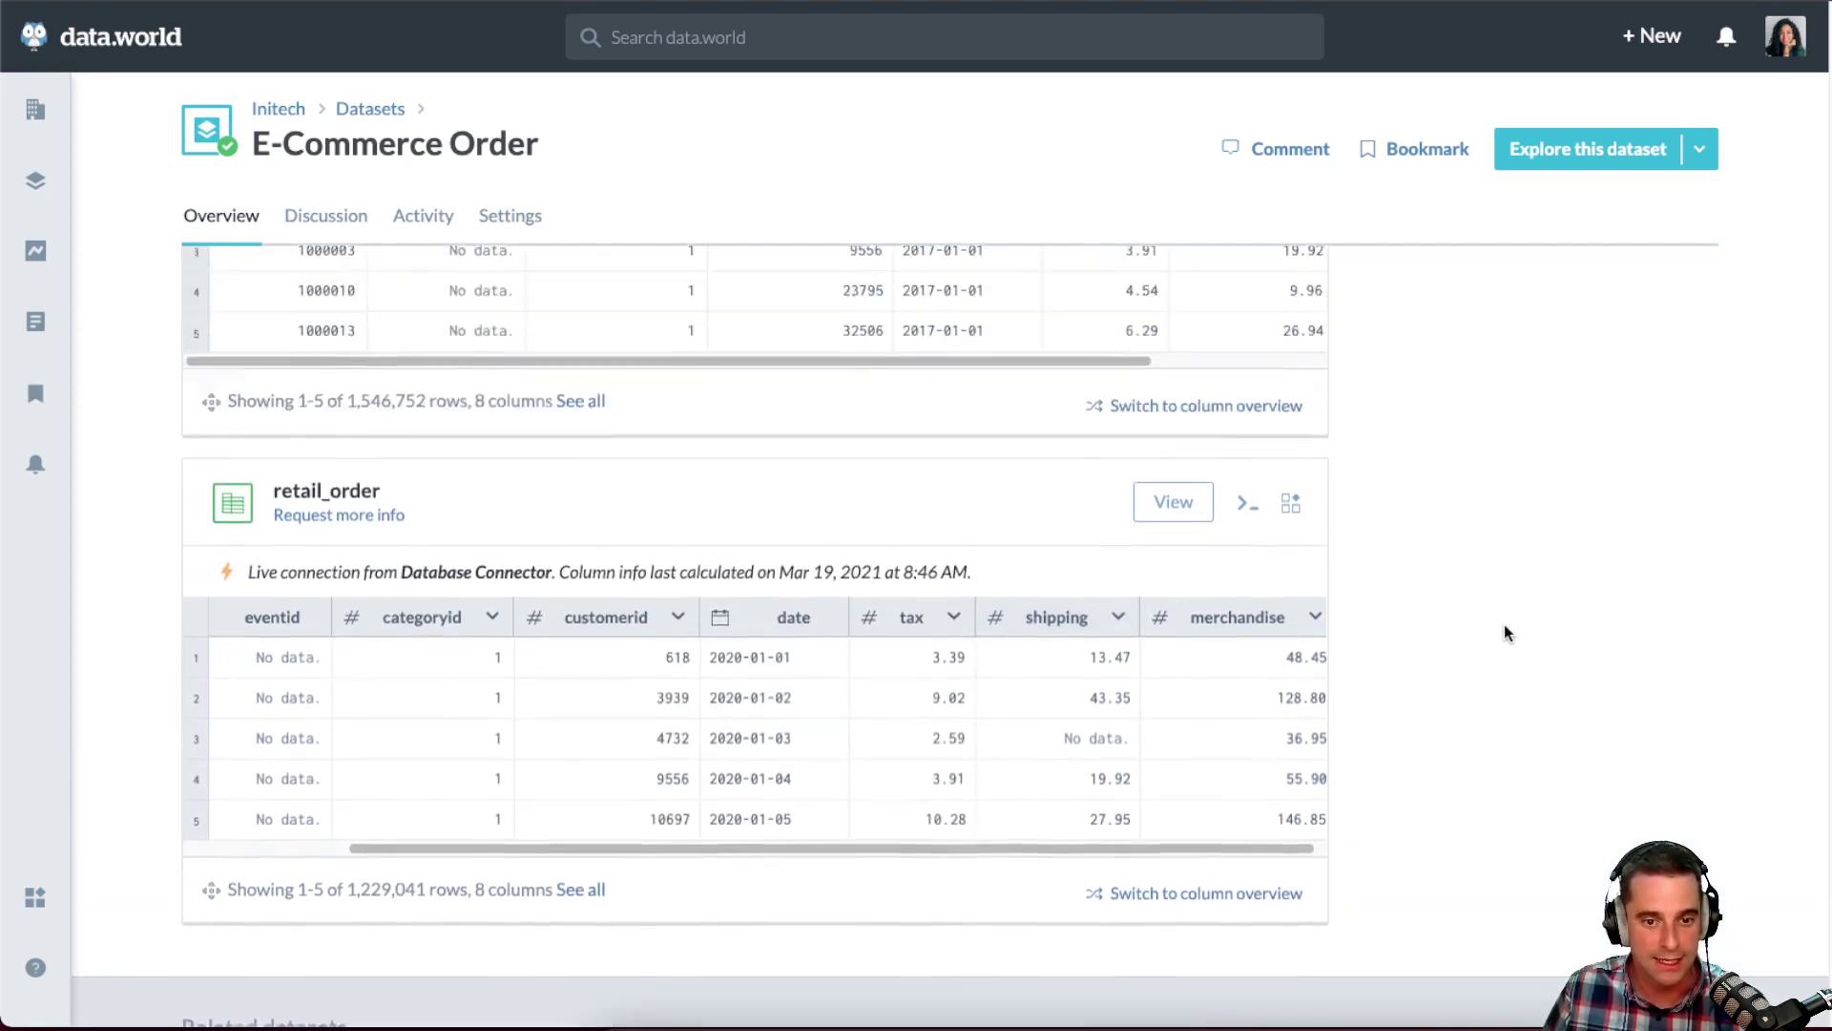
left_click(914, 329)
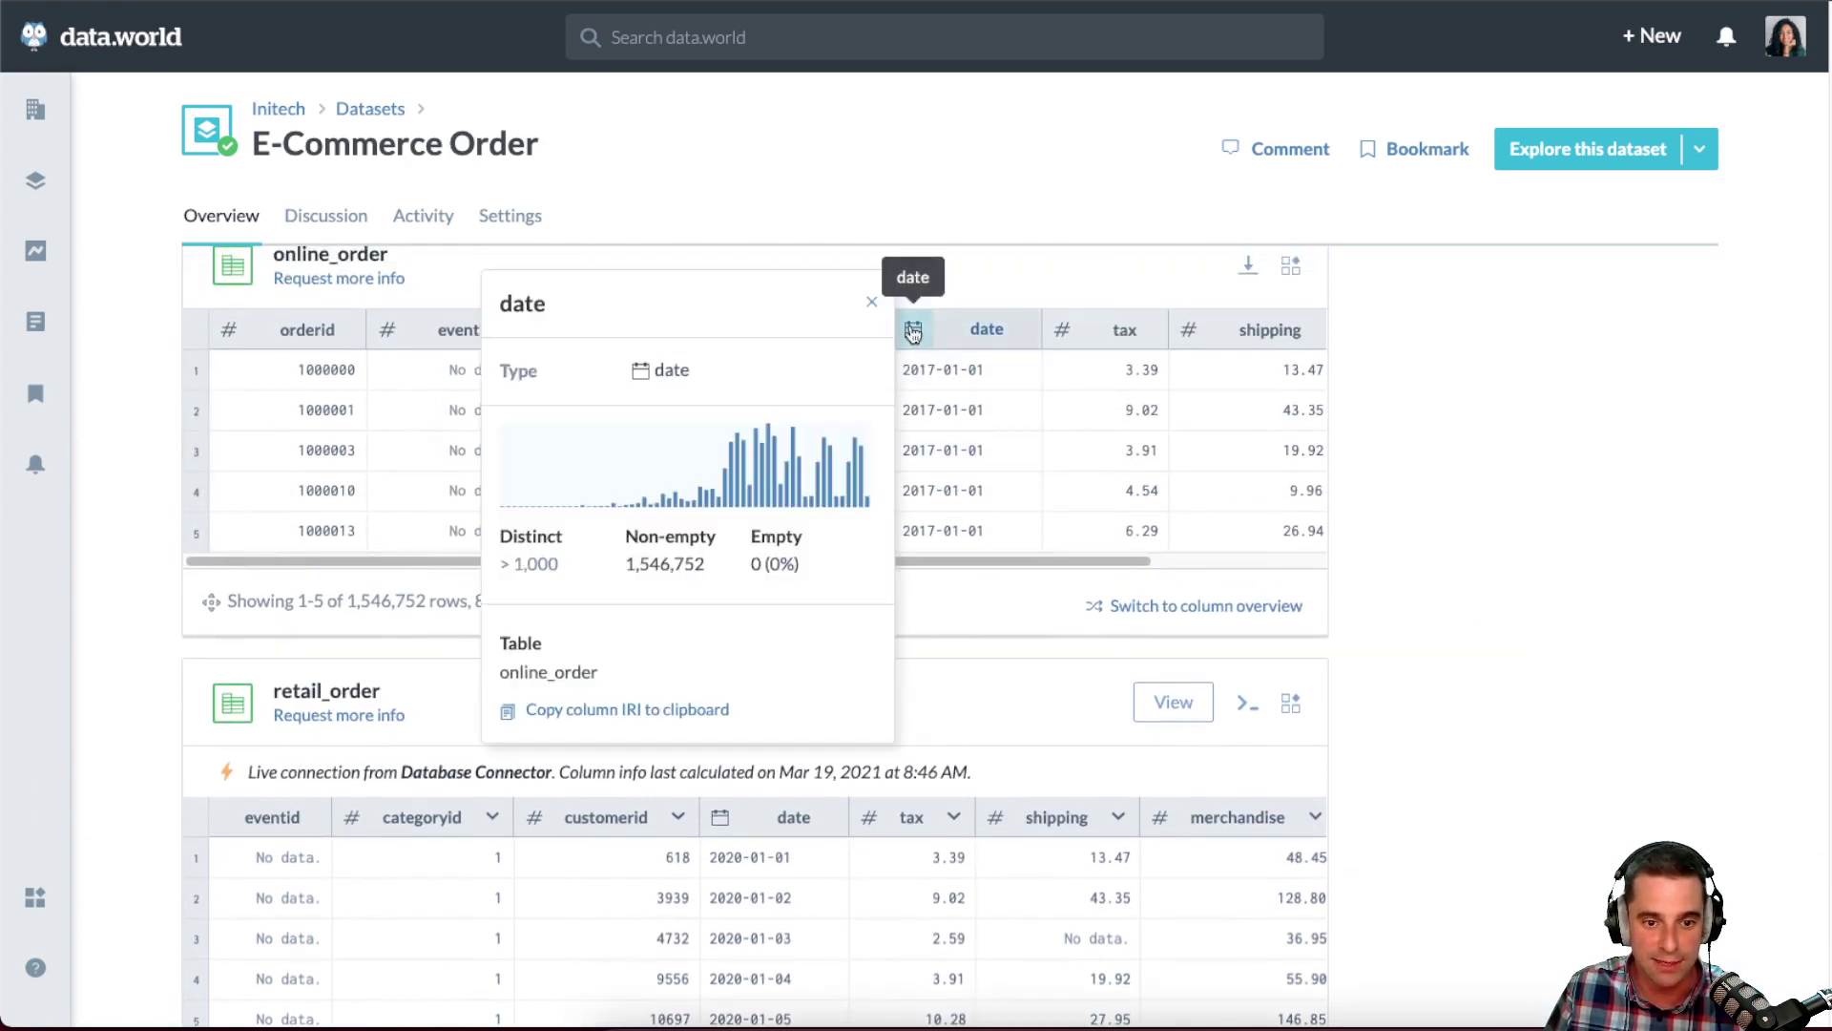
mouse_move(792, 479)
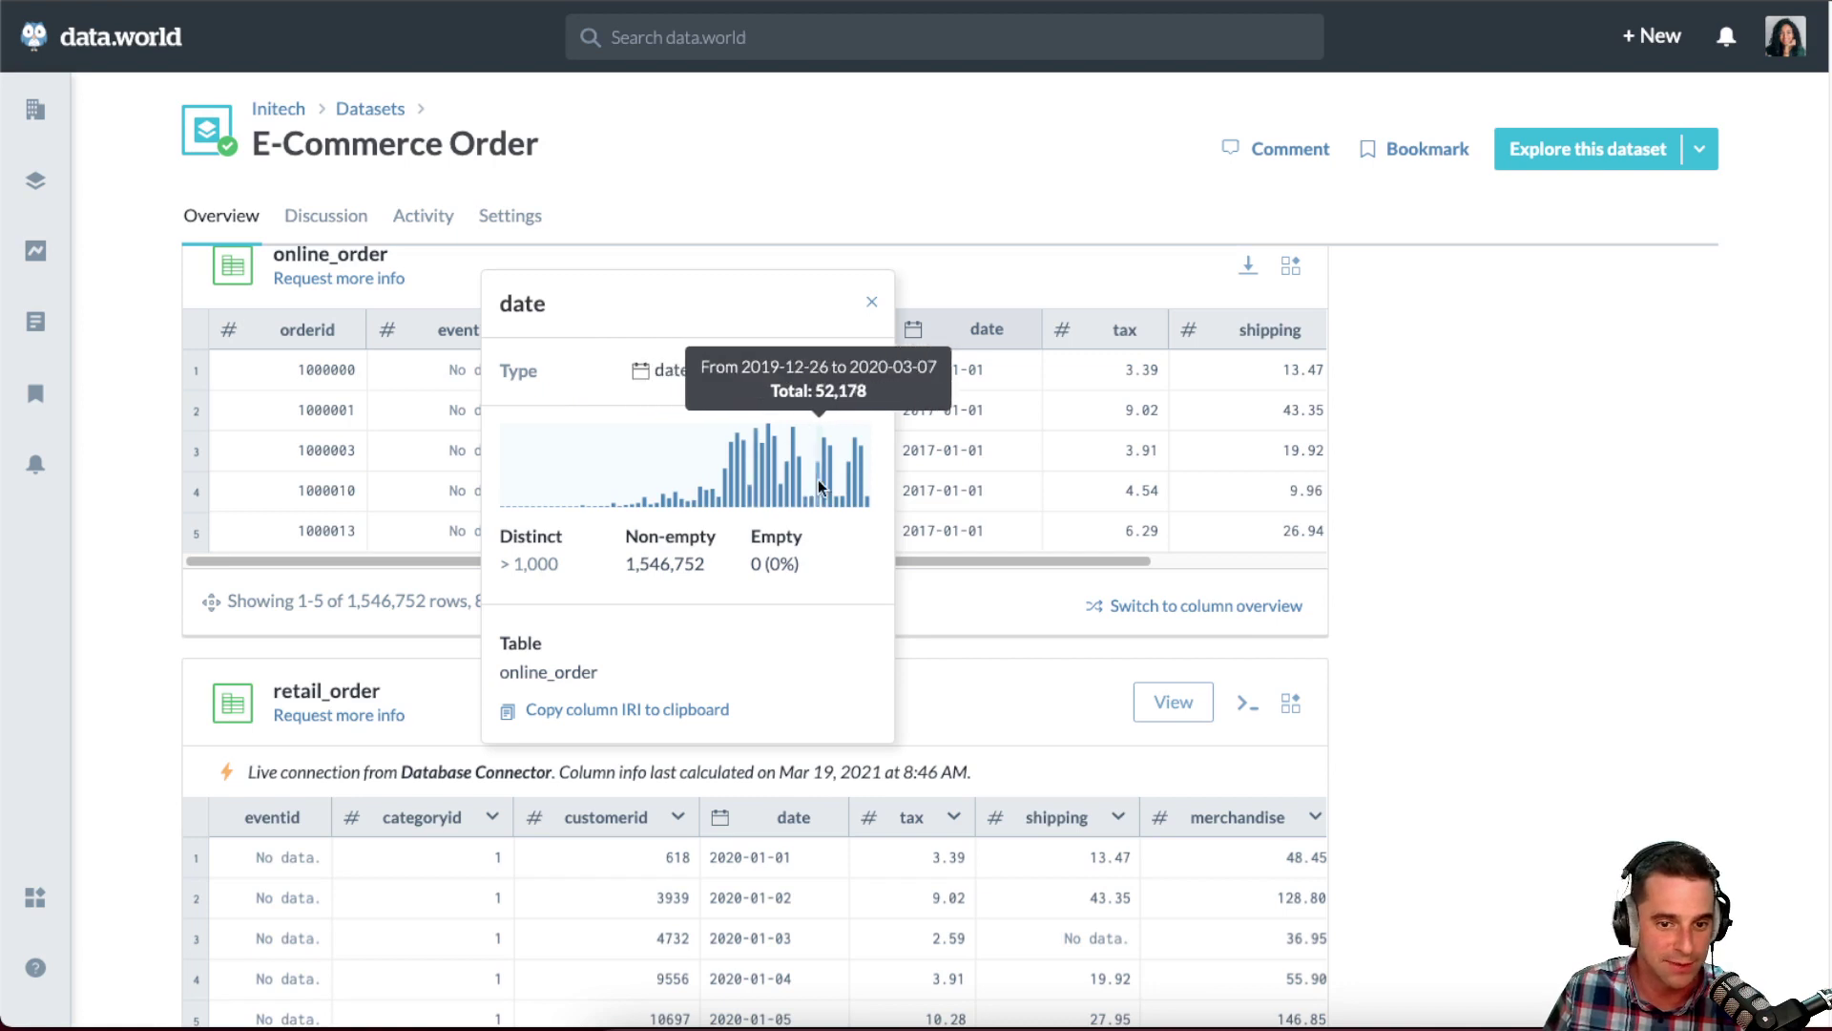
left_click(870, 307)
- Open the High Revenue Customer Spending Report project from the dataset page
scroll(1409, 683, "down", 3)
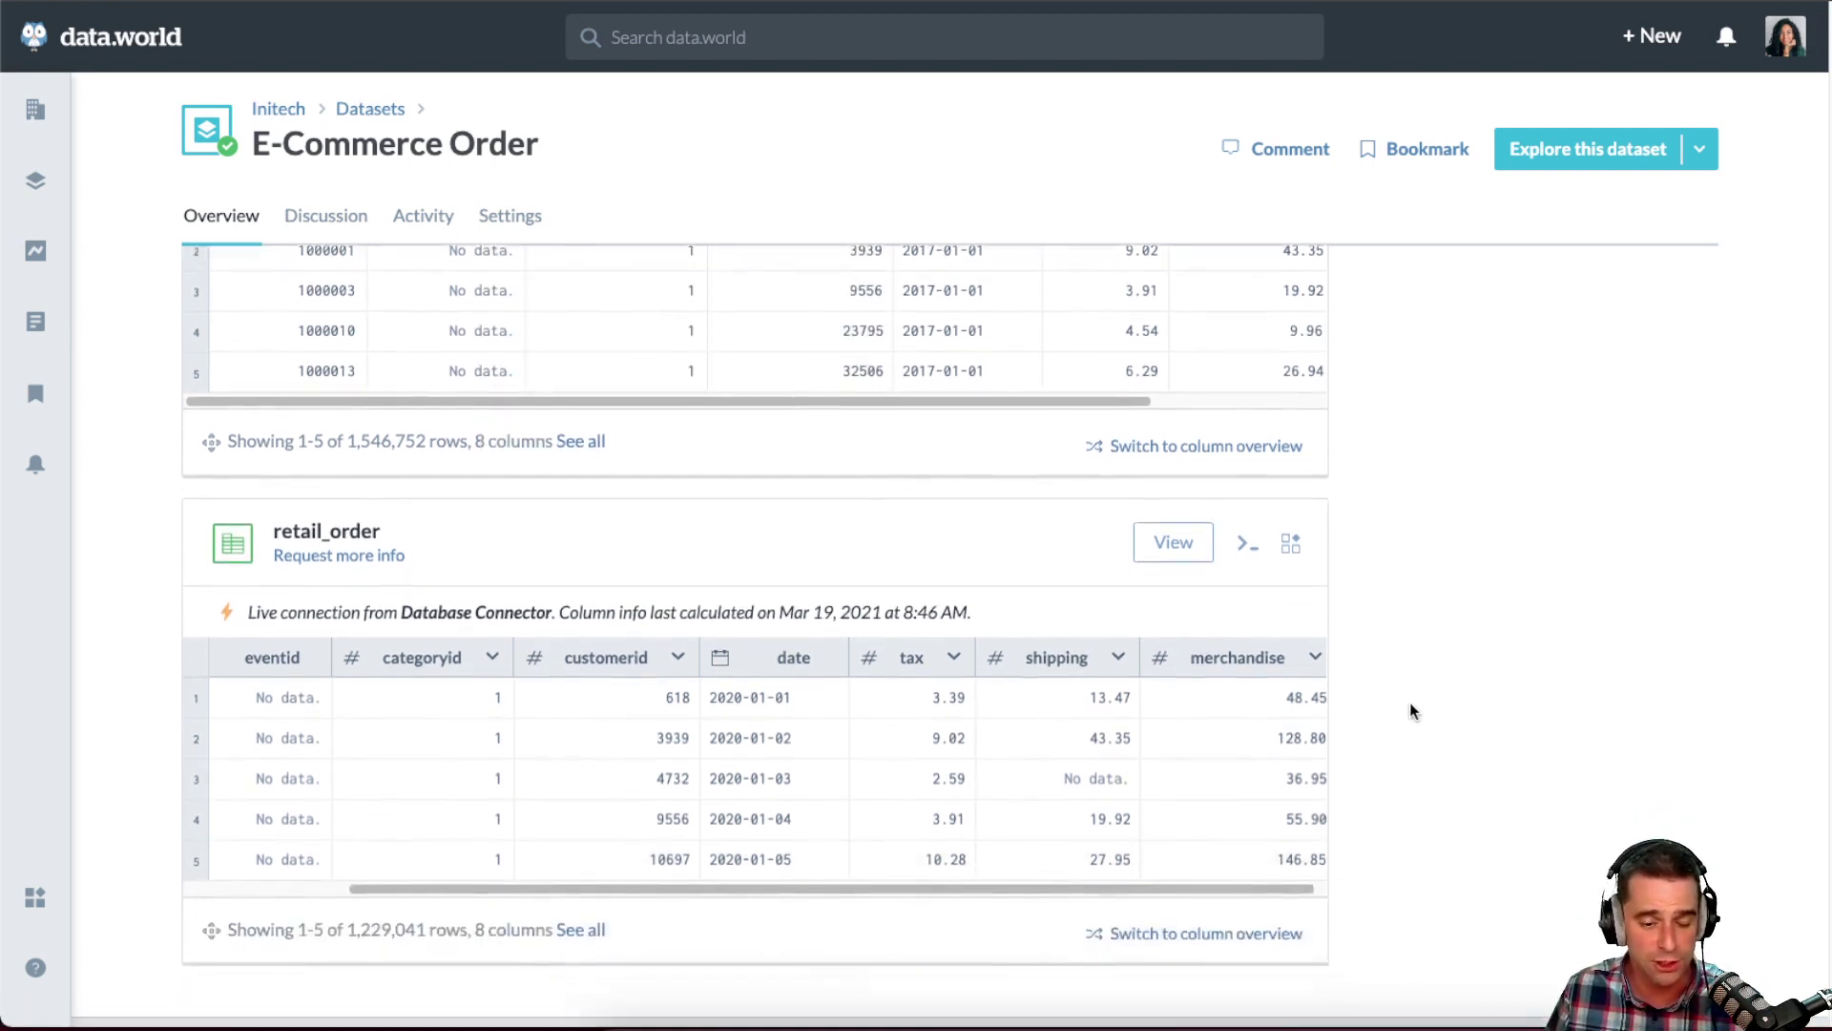
scroll(1413, 716, "down", 1)
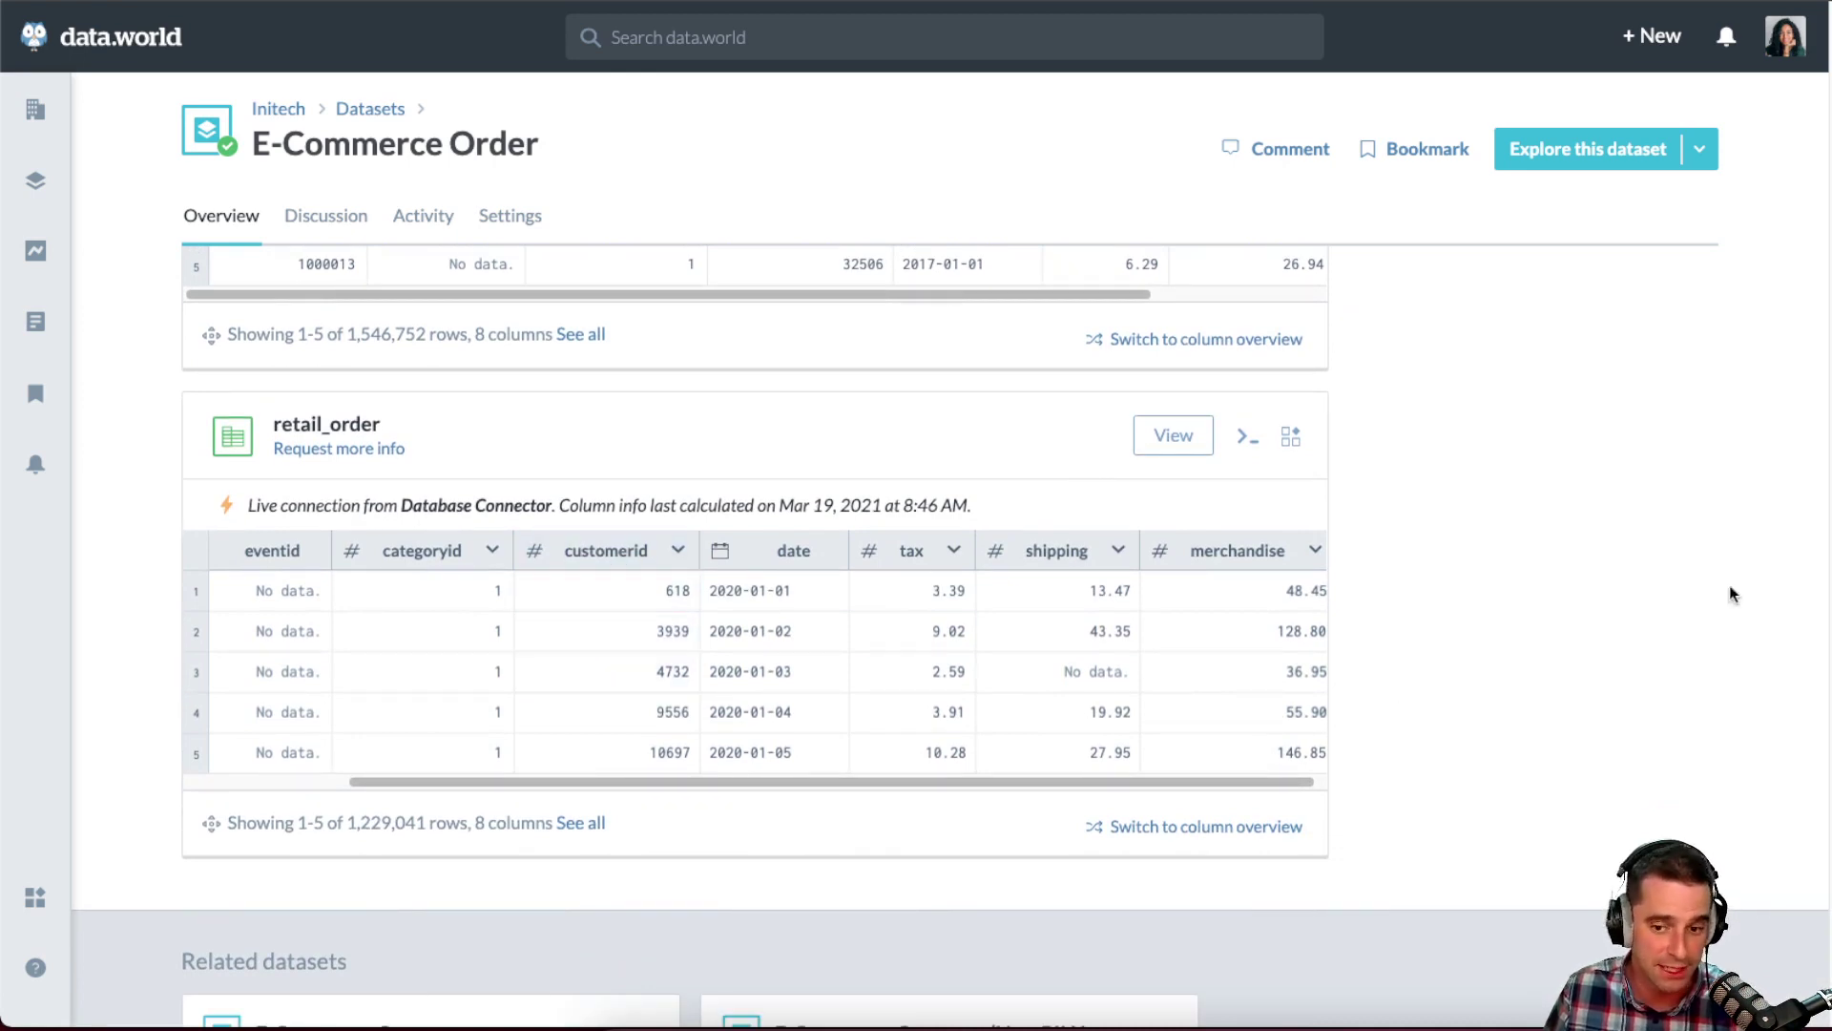
scroll(1486, 711, "down", 1)
scroll(1484, 711, "down", 3)
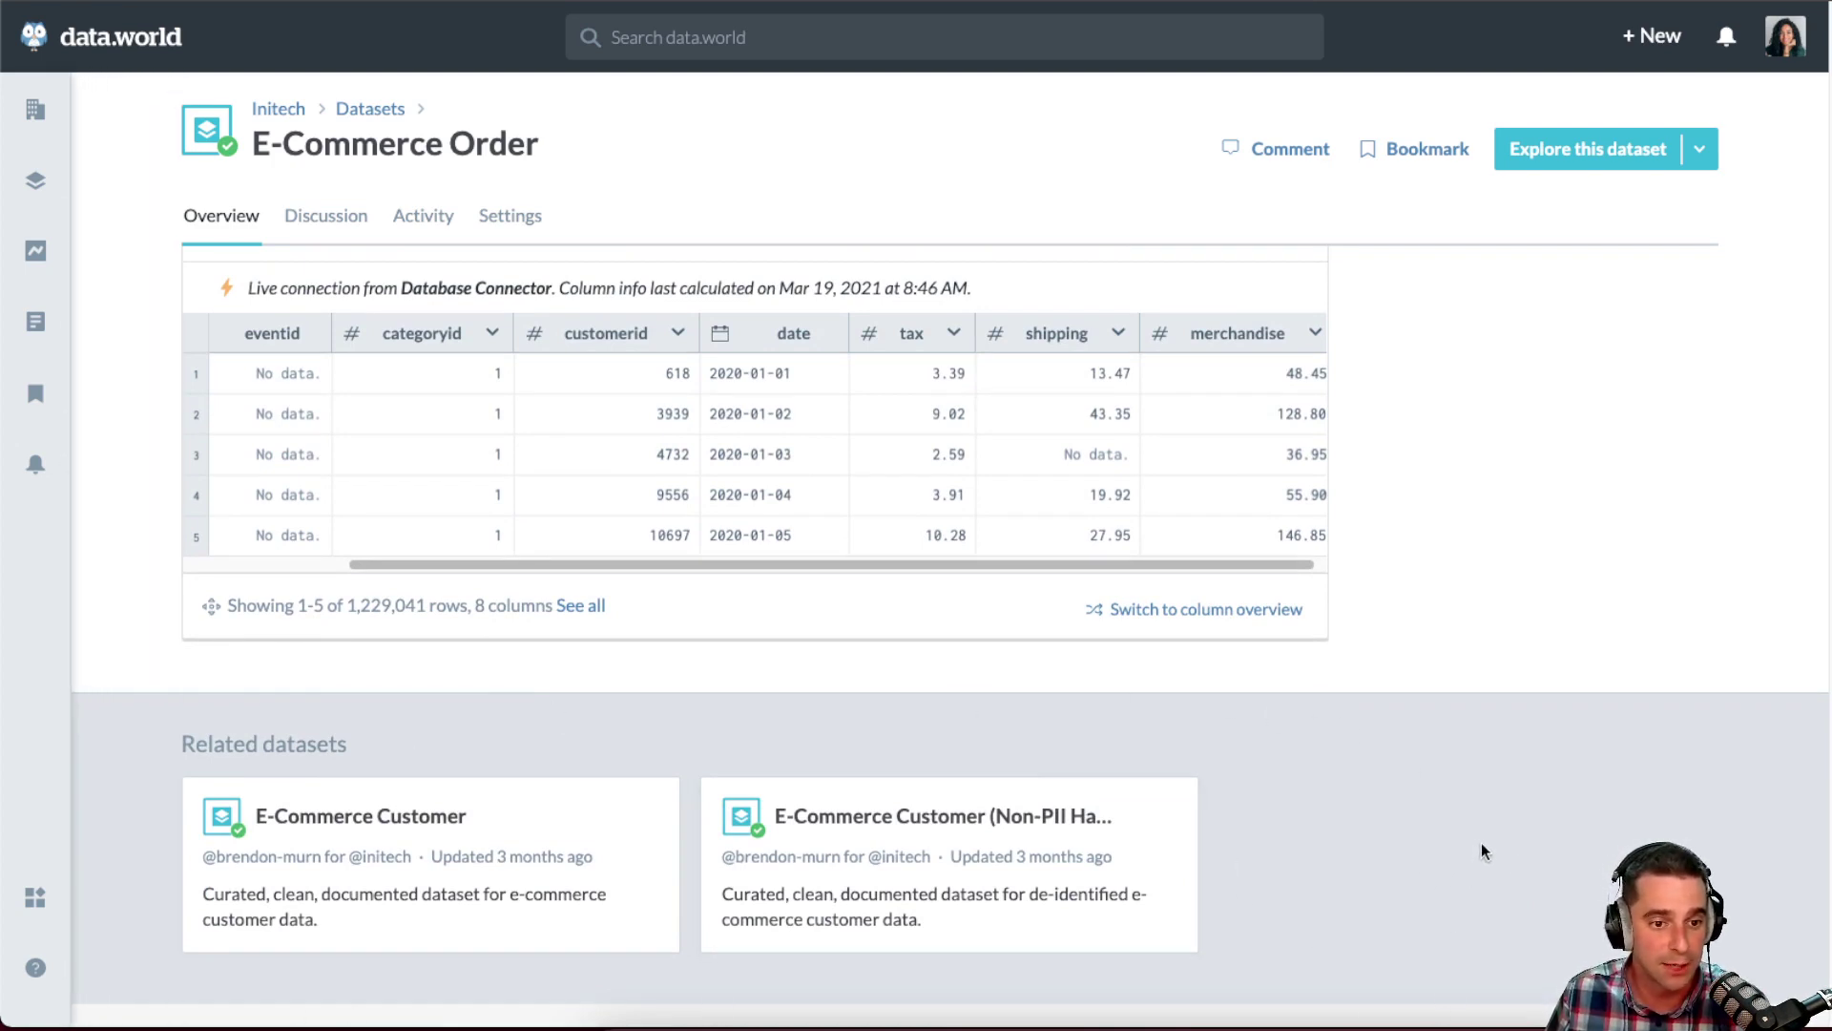
scroll(1563, 870, "up", 3)
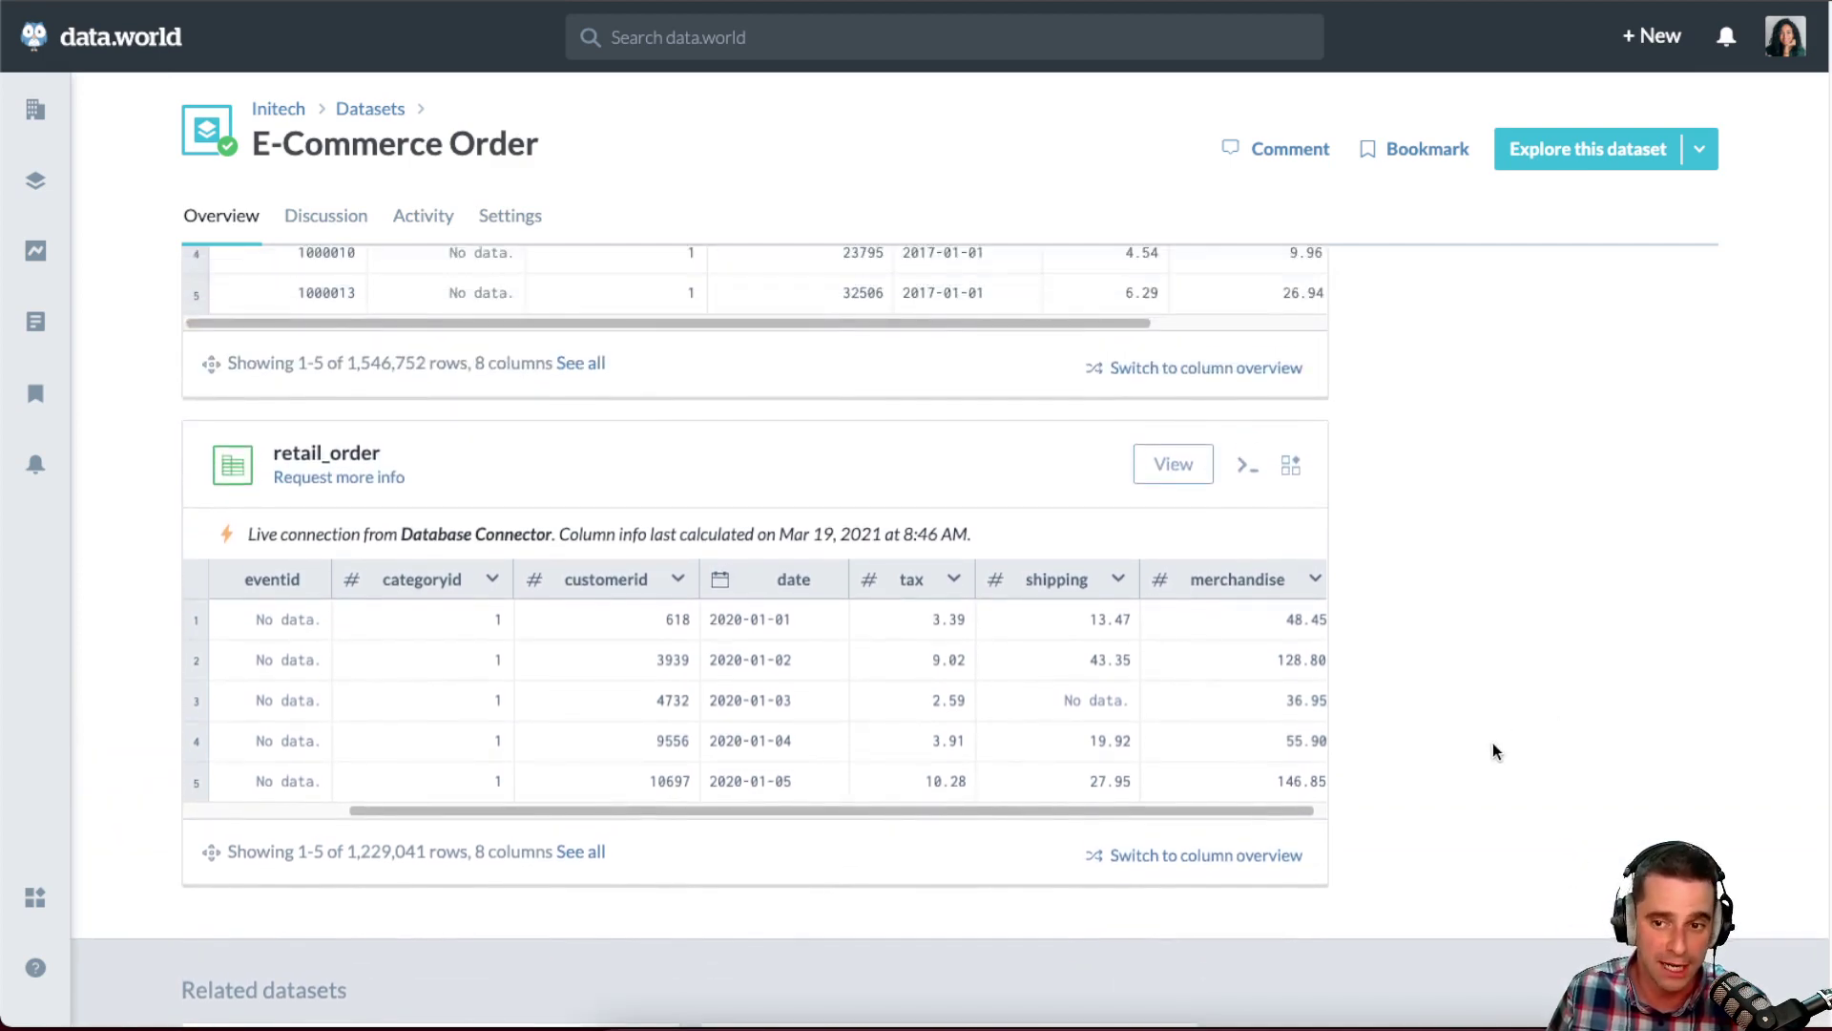
scroll(1435, 739, "up", 15)
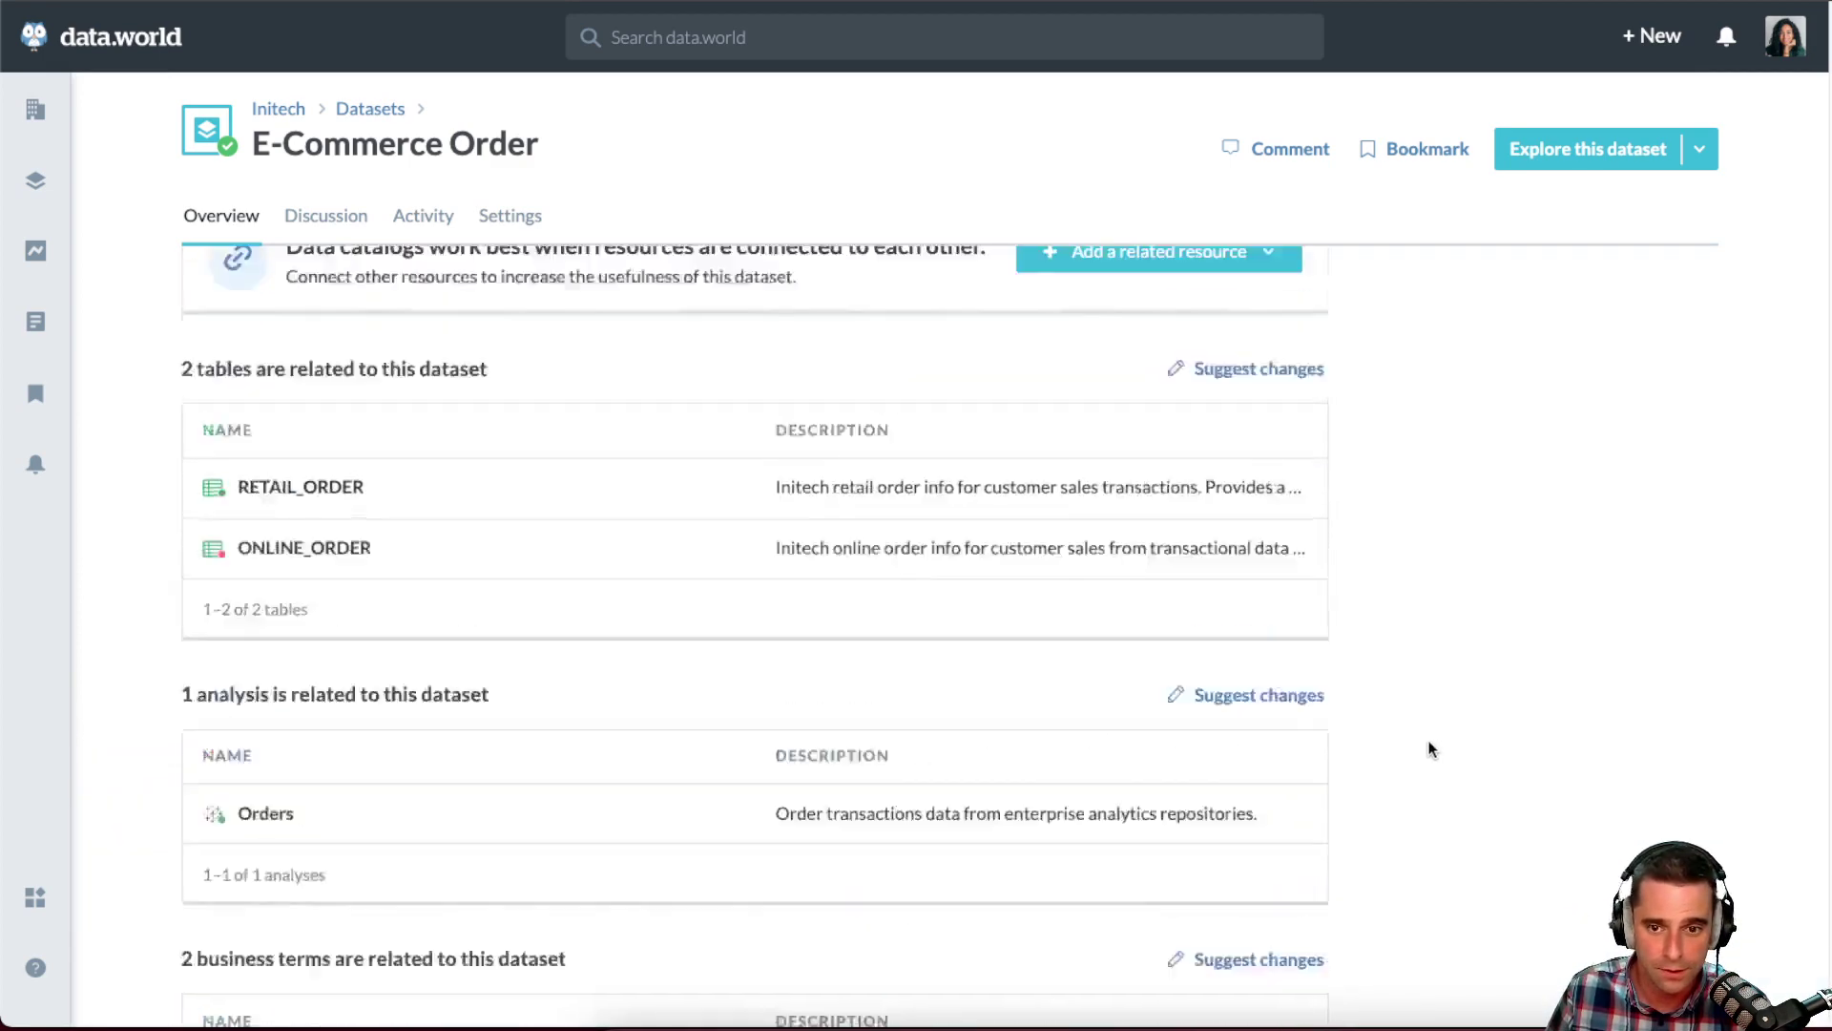
scroll(1422, 744, "up", 8)
scroll(1419, 737, "down", 2)
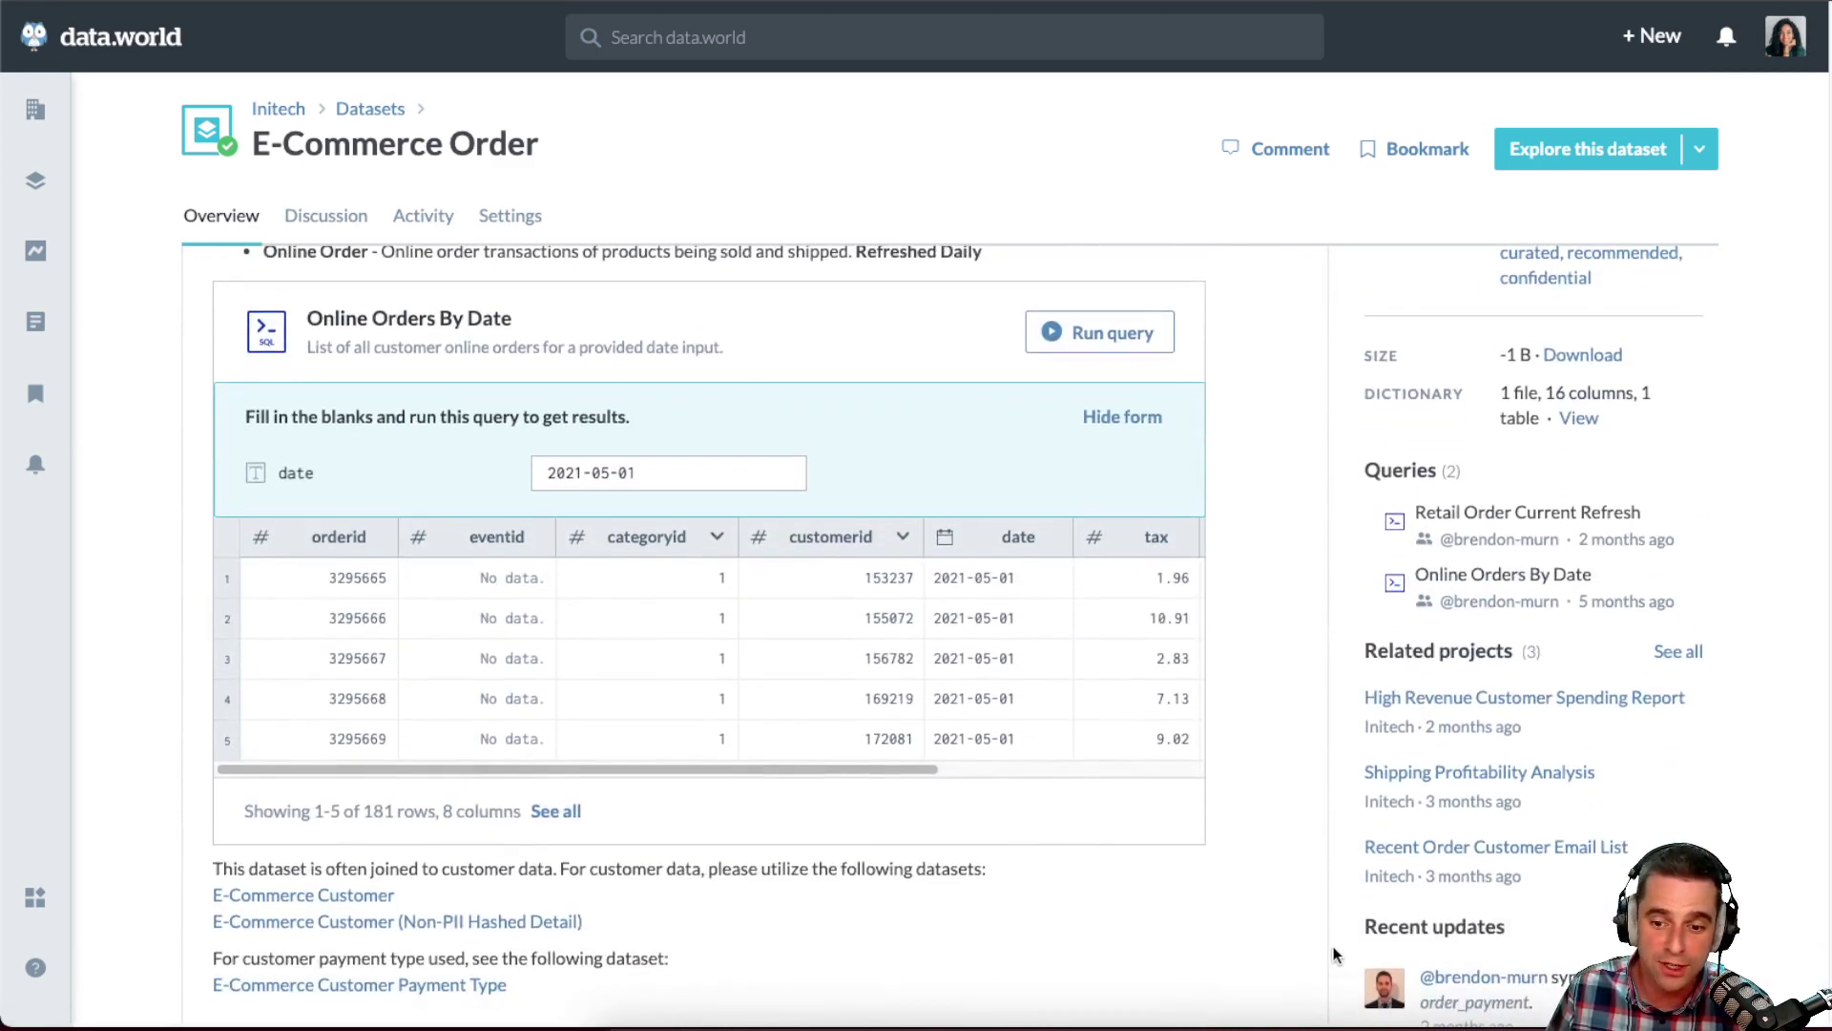
left_click(1460, 704)
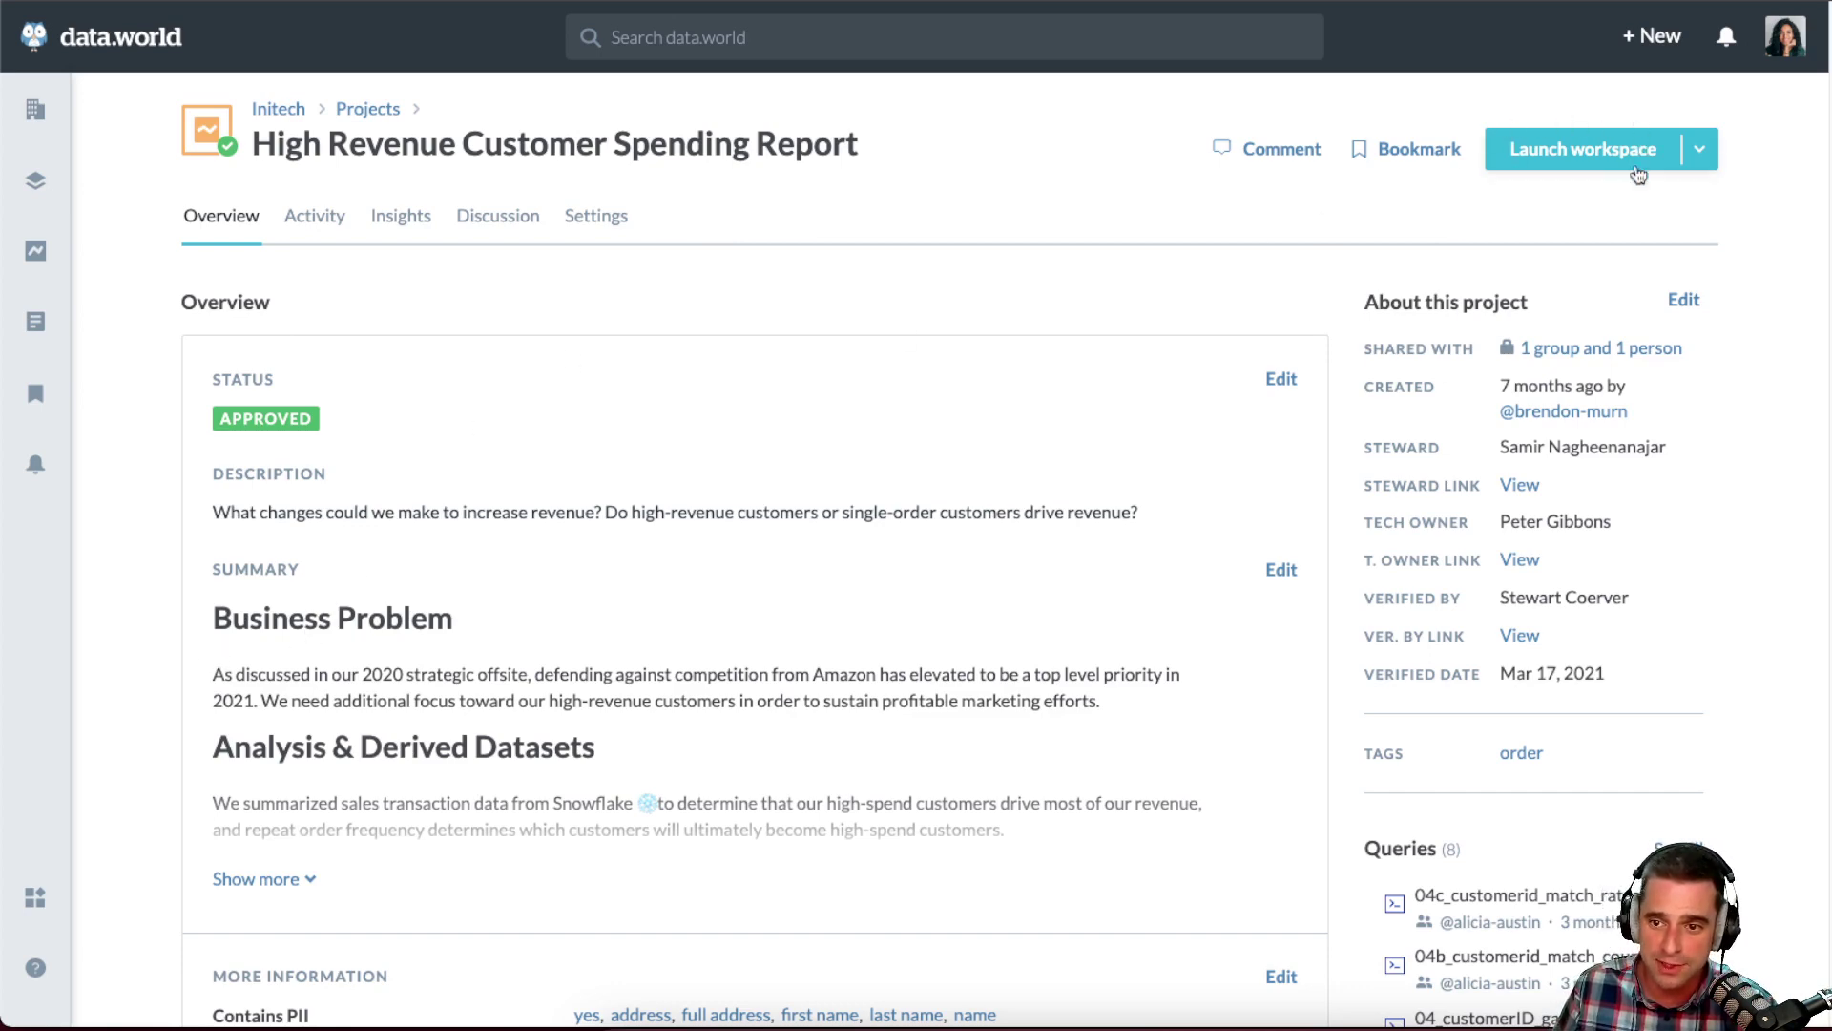
left_click(1580, 156)
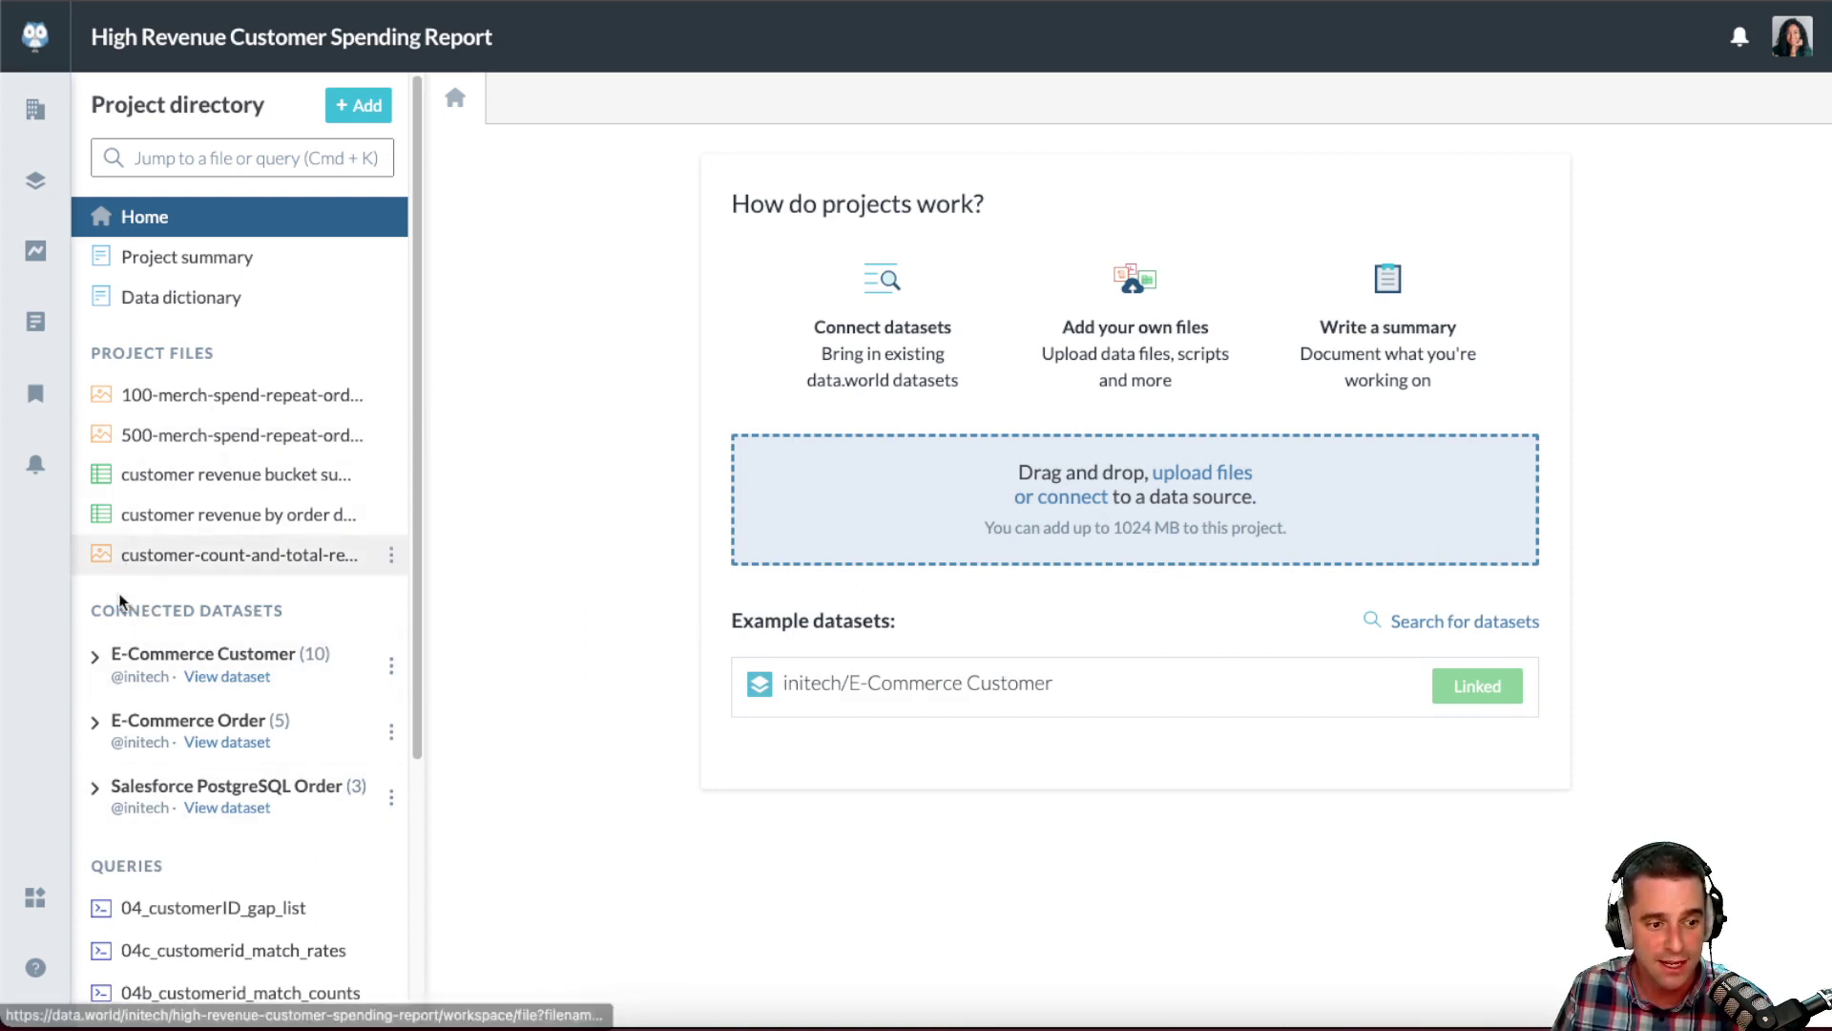
left_click(96, 660)
scroll(95, 668, "down", 3)
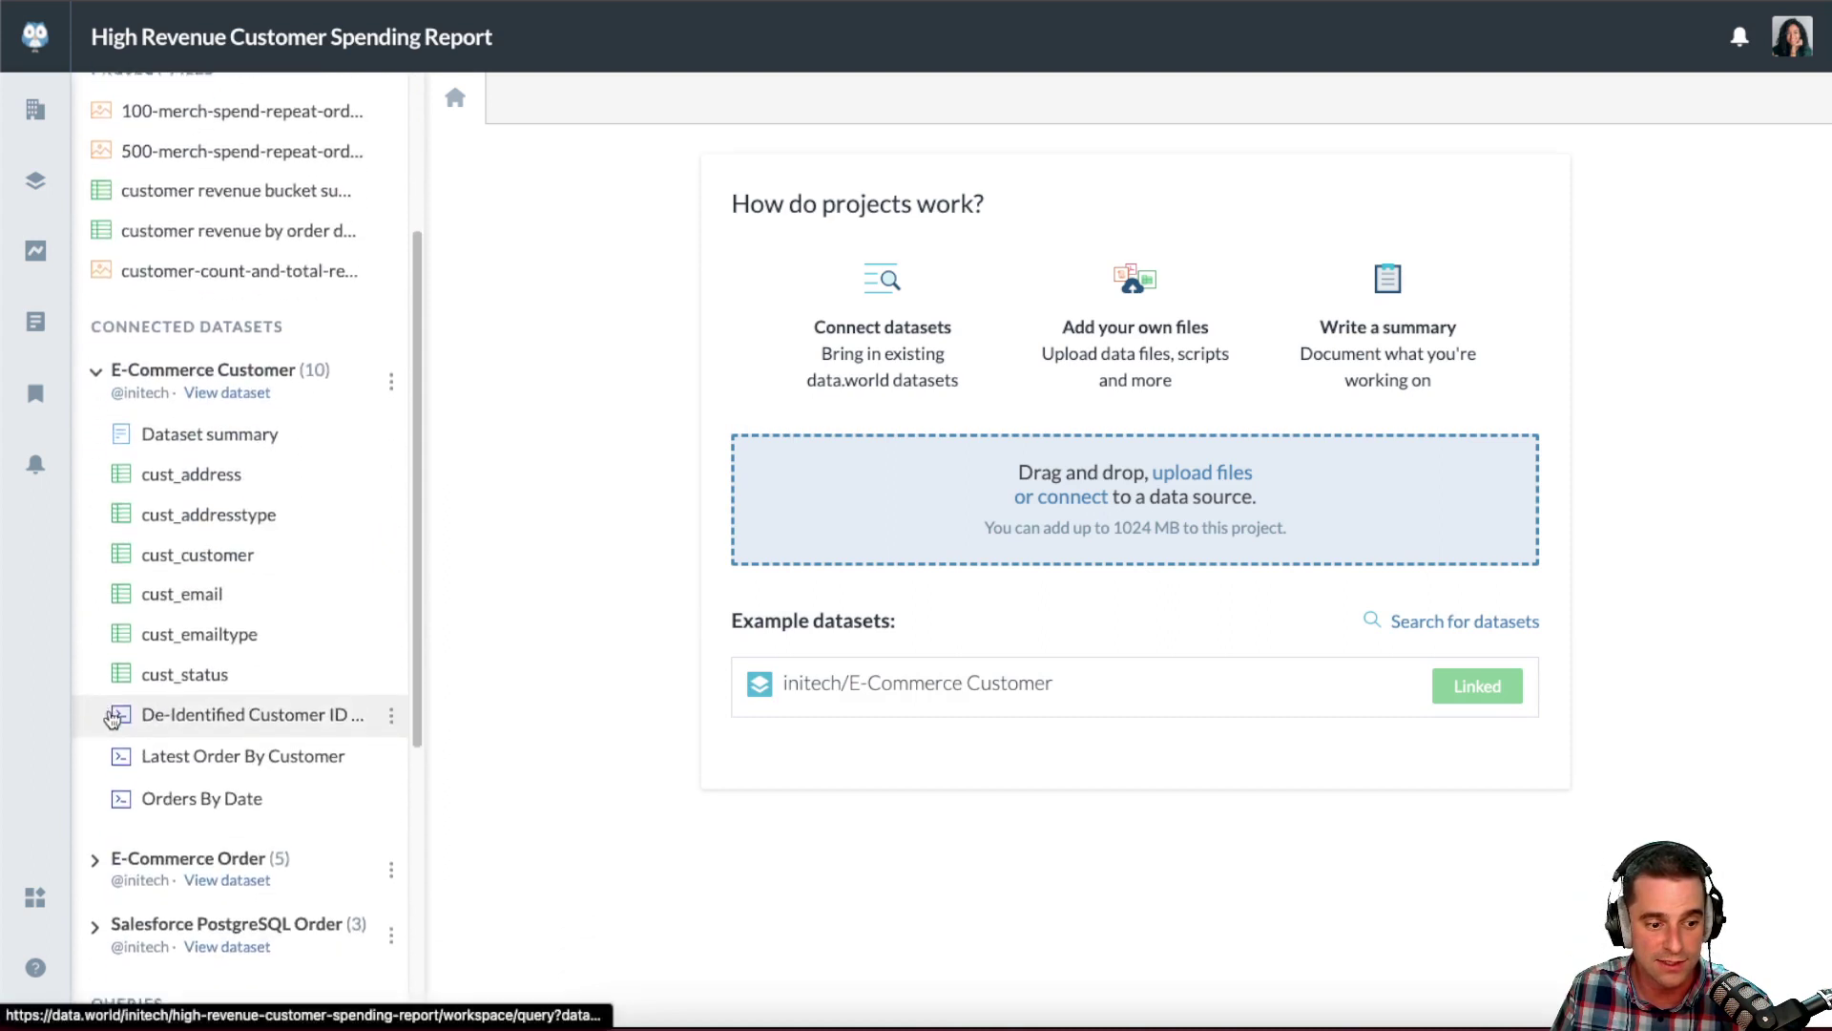
left_click(96, 838)
scroll(237, 696, "down", 4)
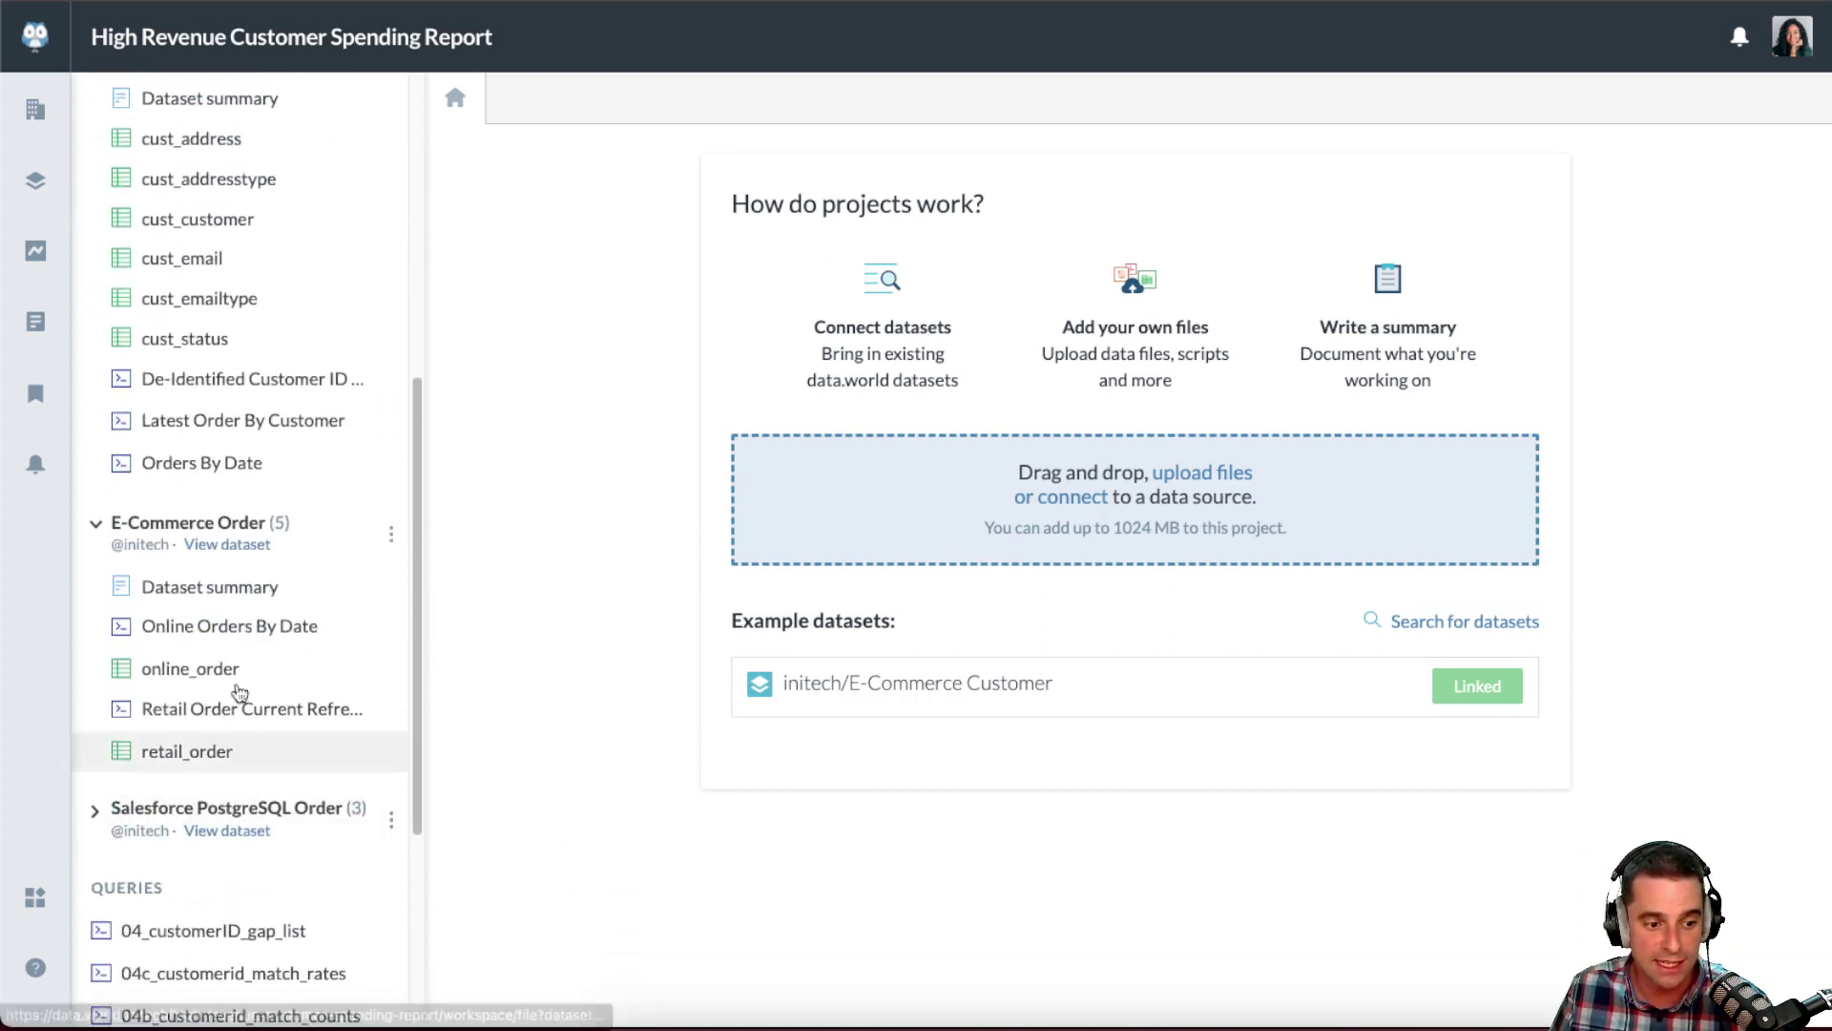
scroll(388, 684, "up", 7)
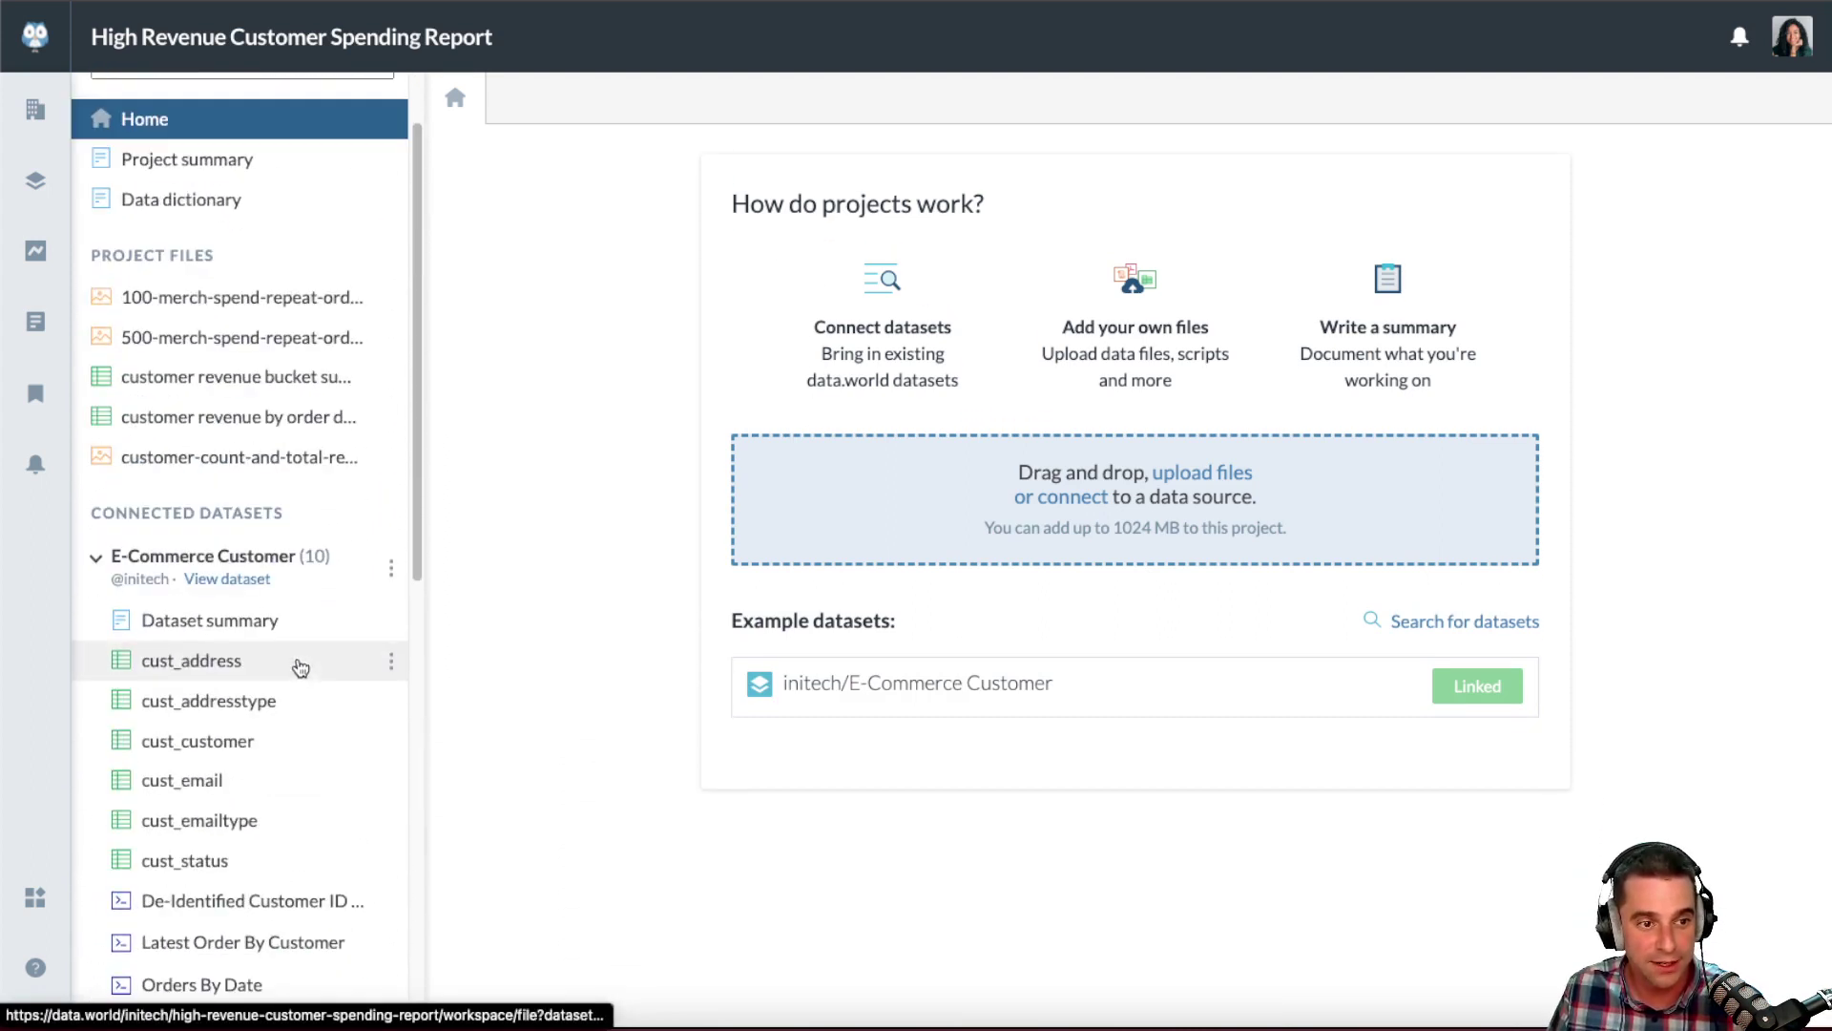
left_click(376, 38)
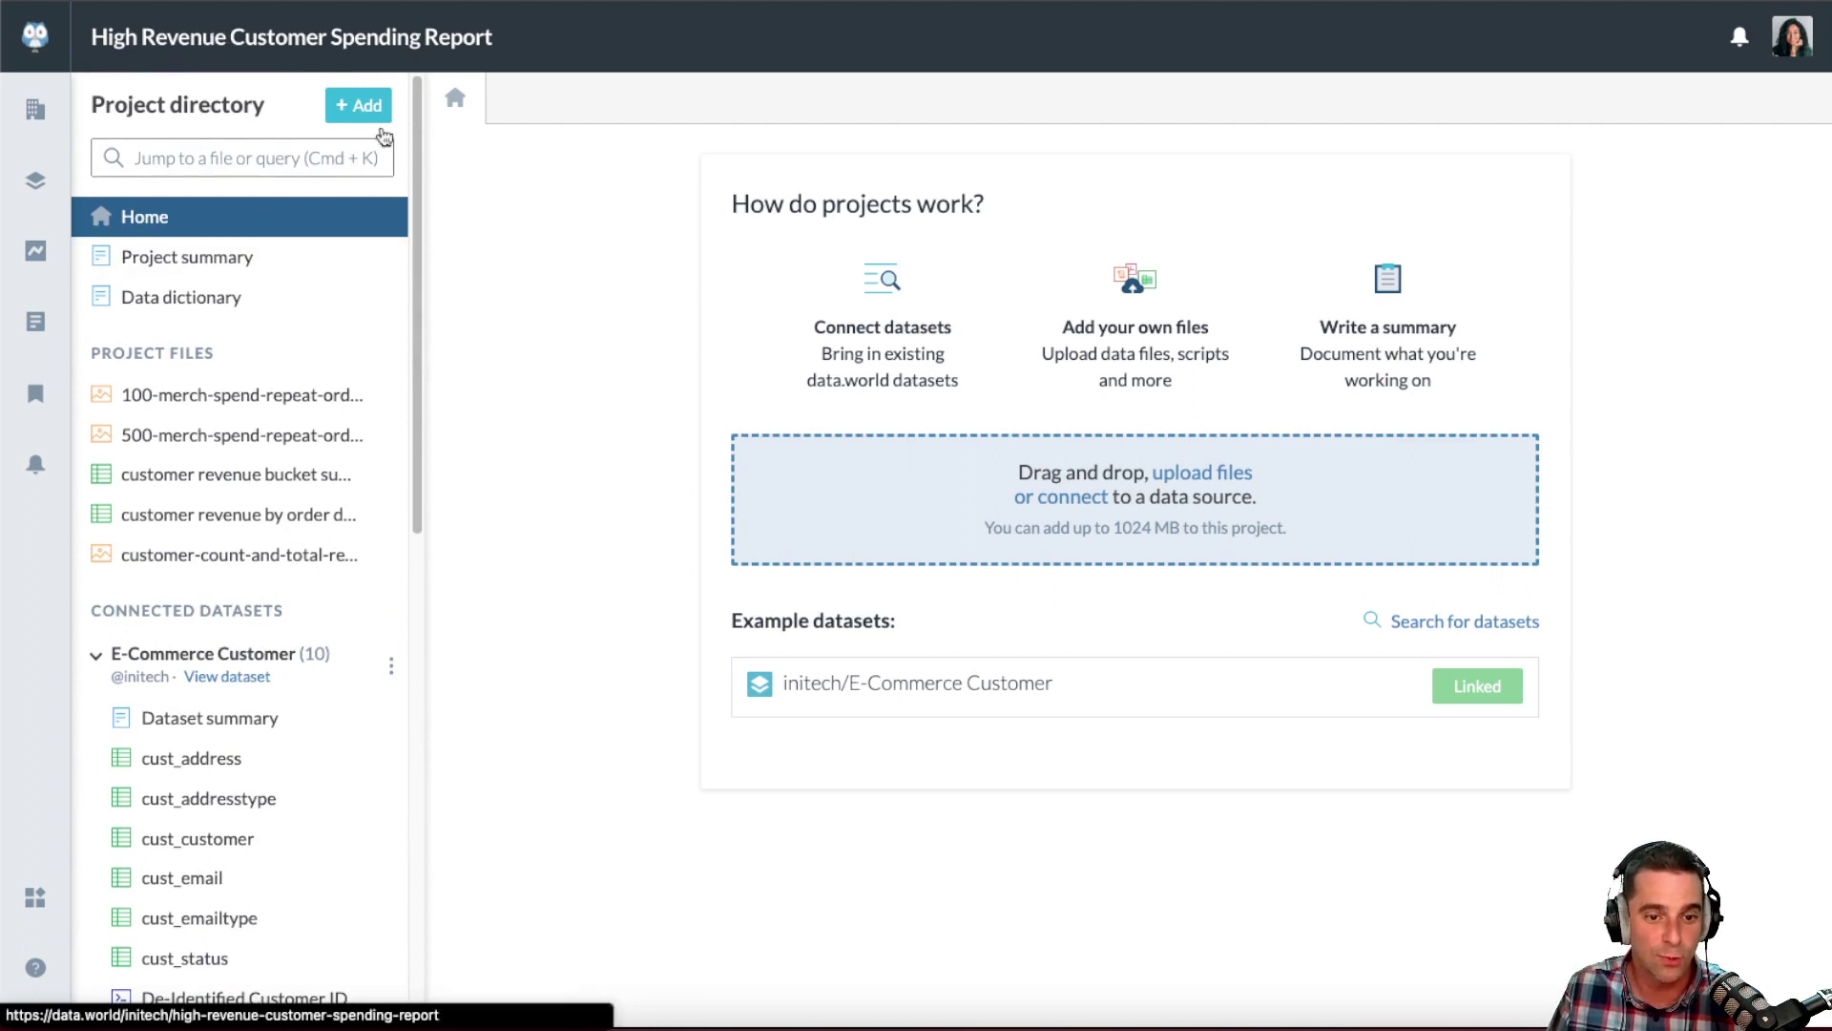
left_click(269, 878)
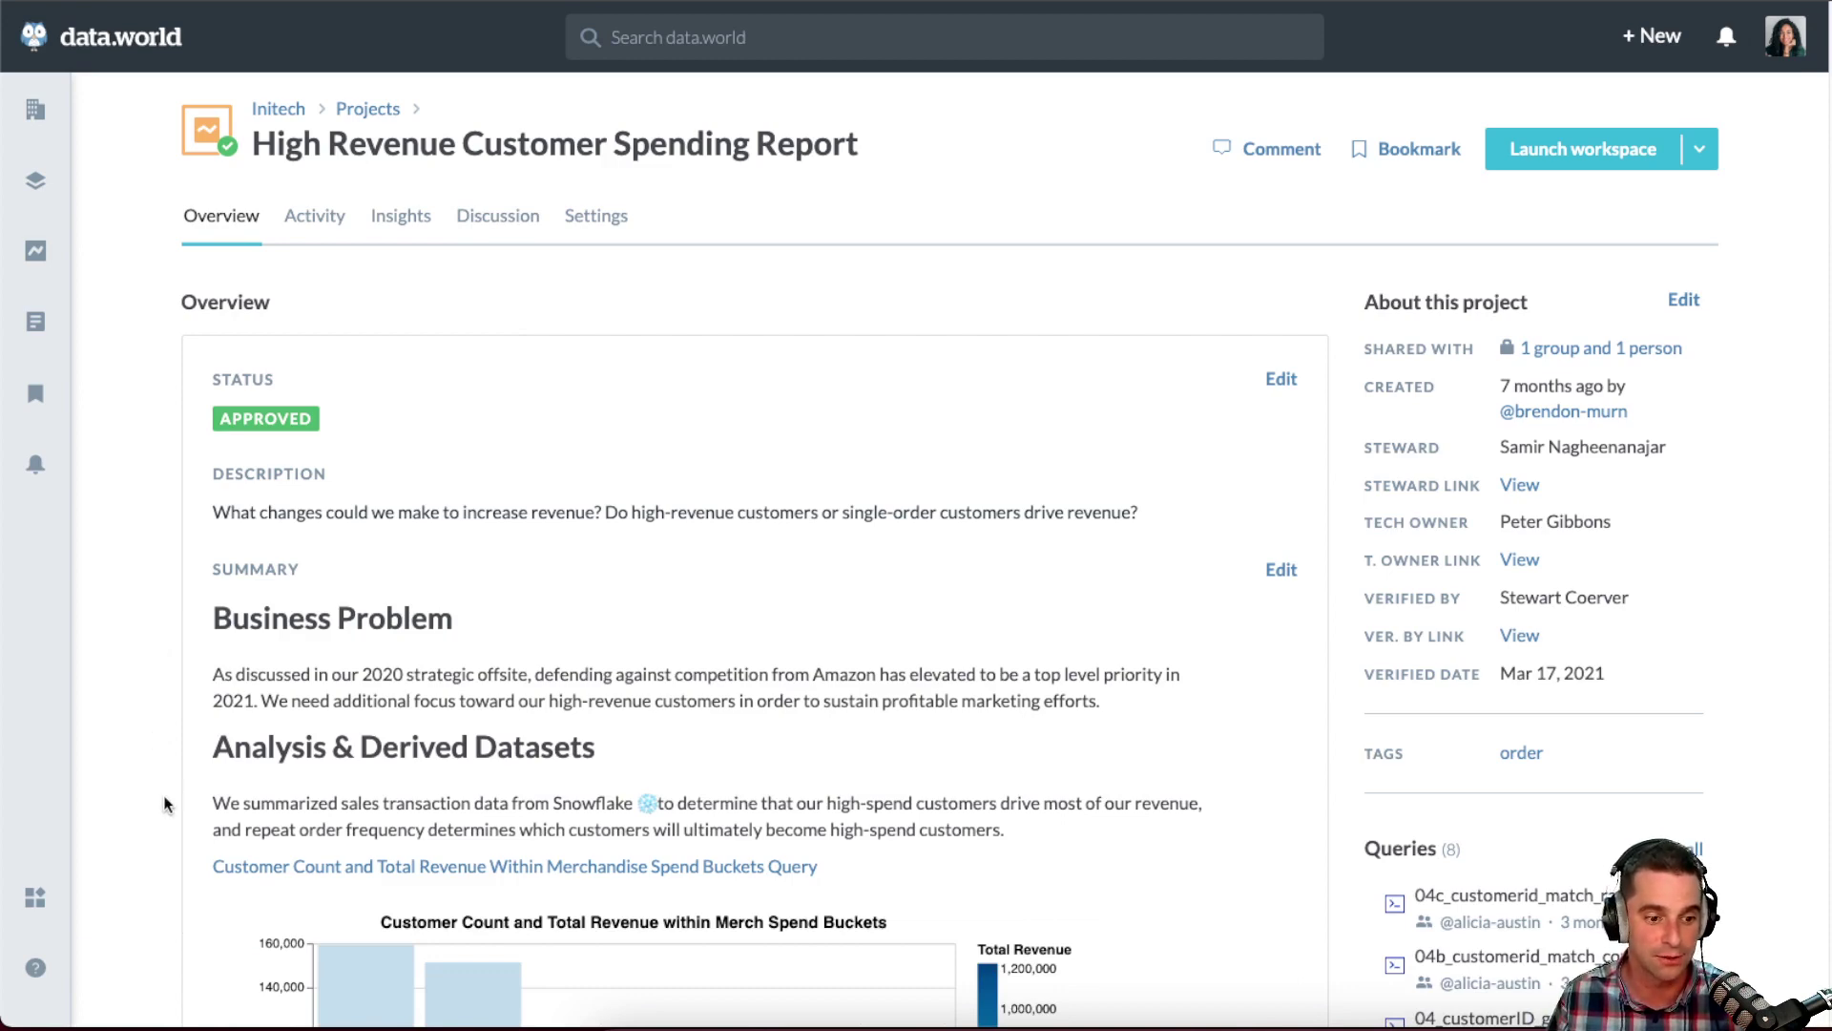
scroll(246, 866, "down", 5)
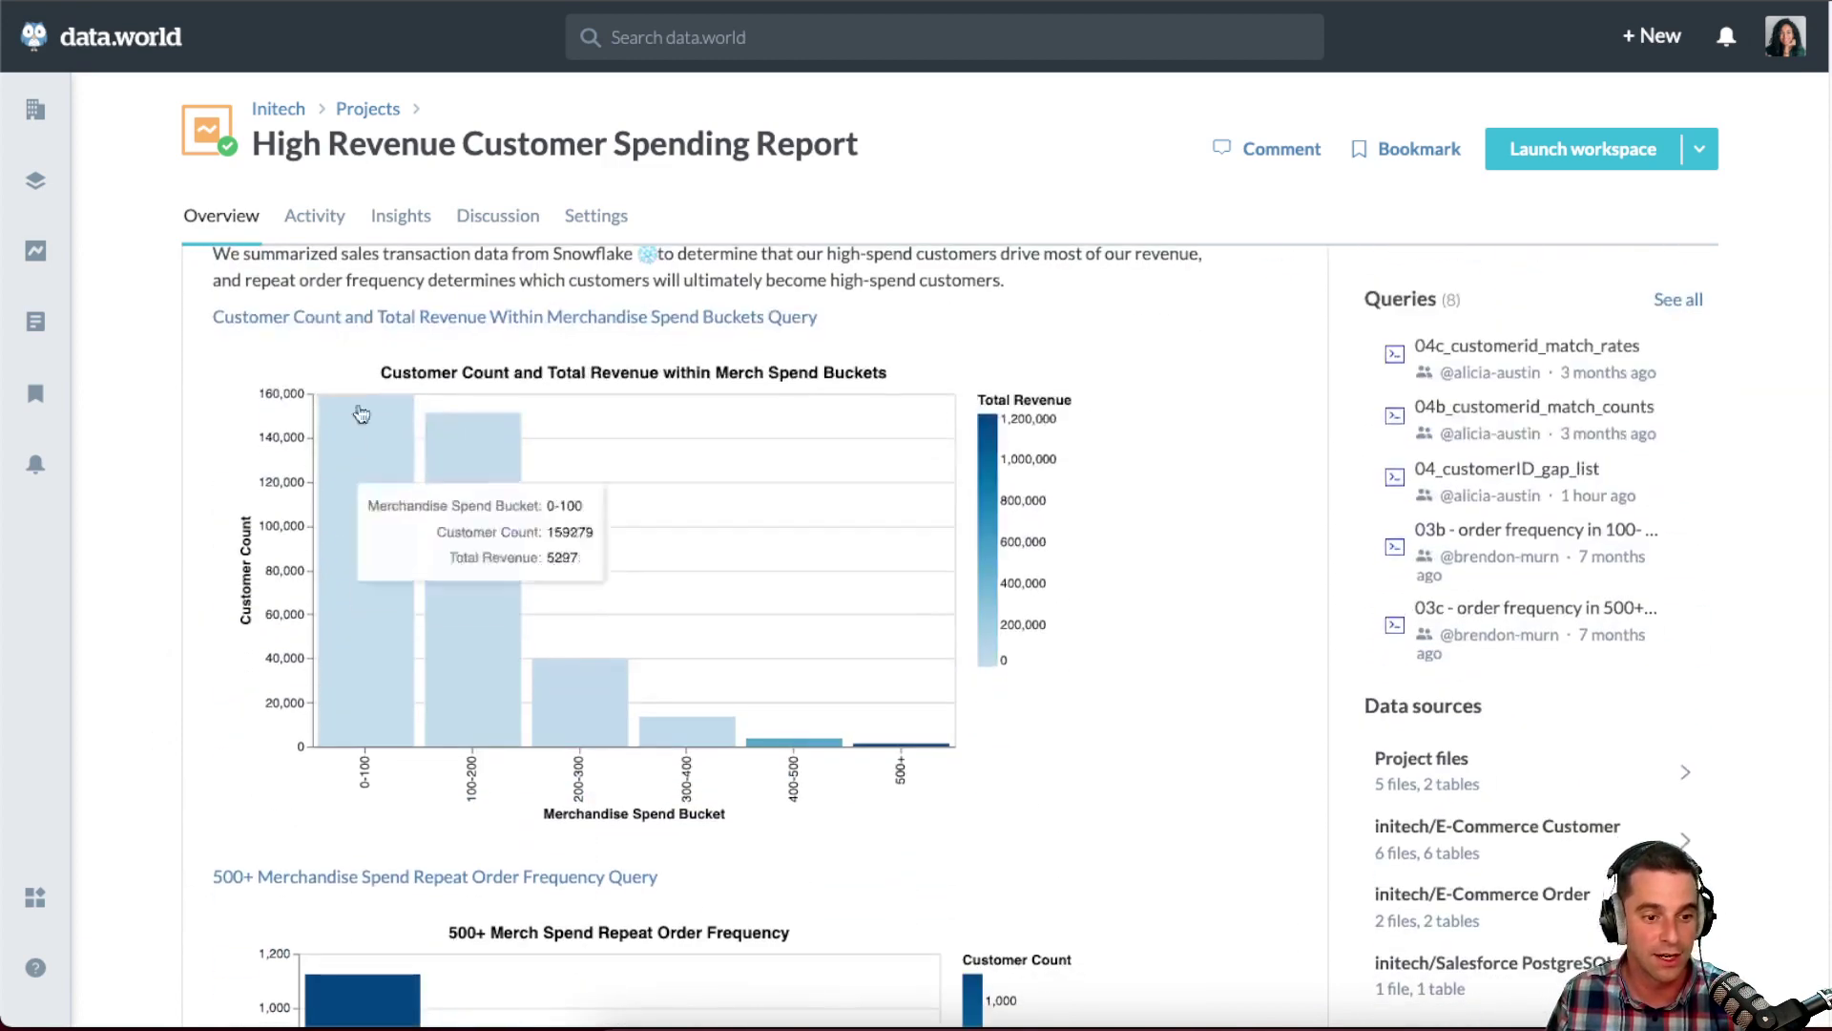
mouse_move(363, 527)
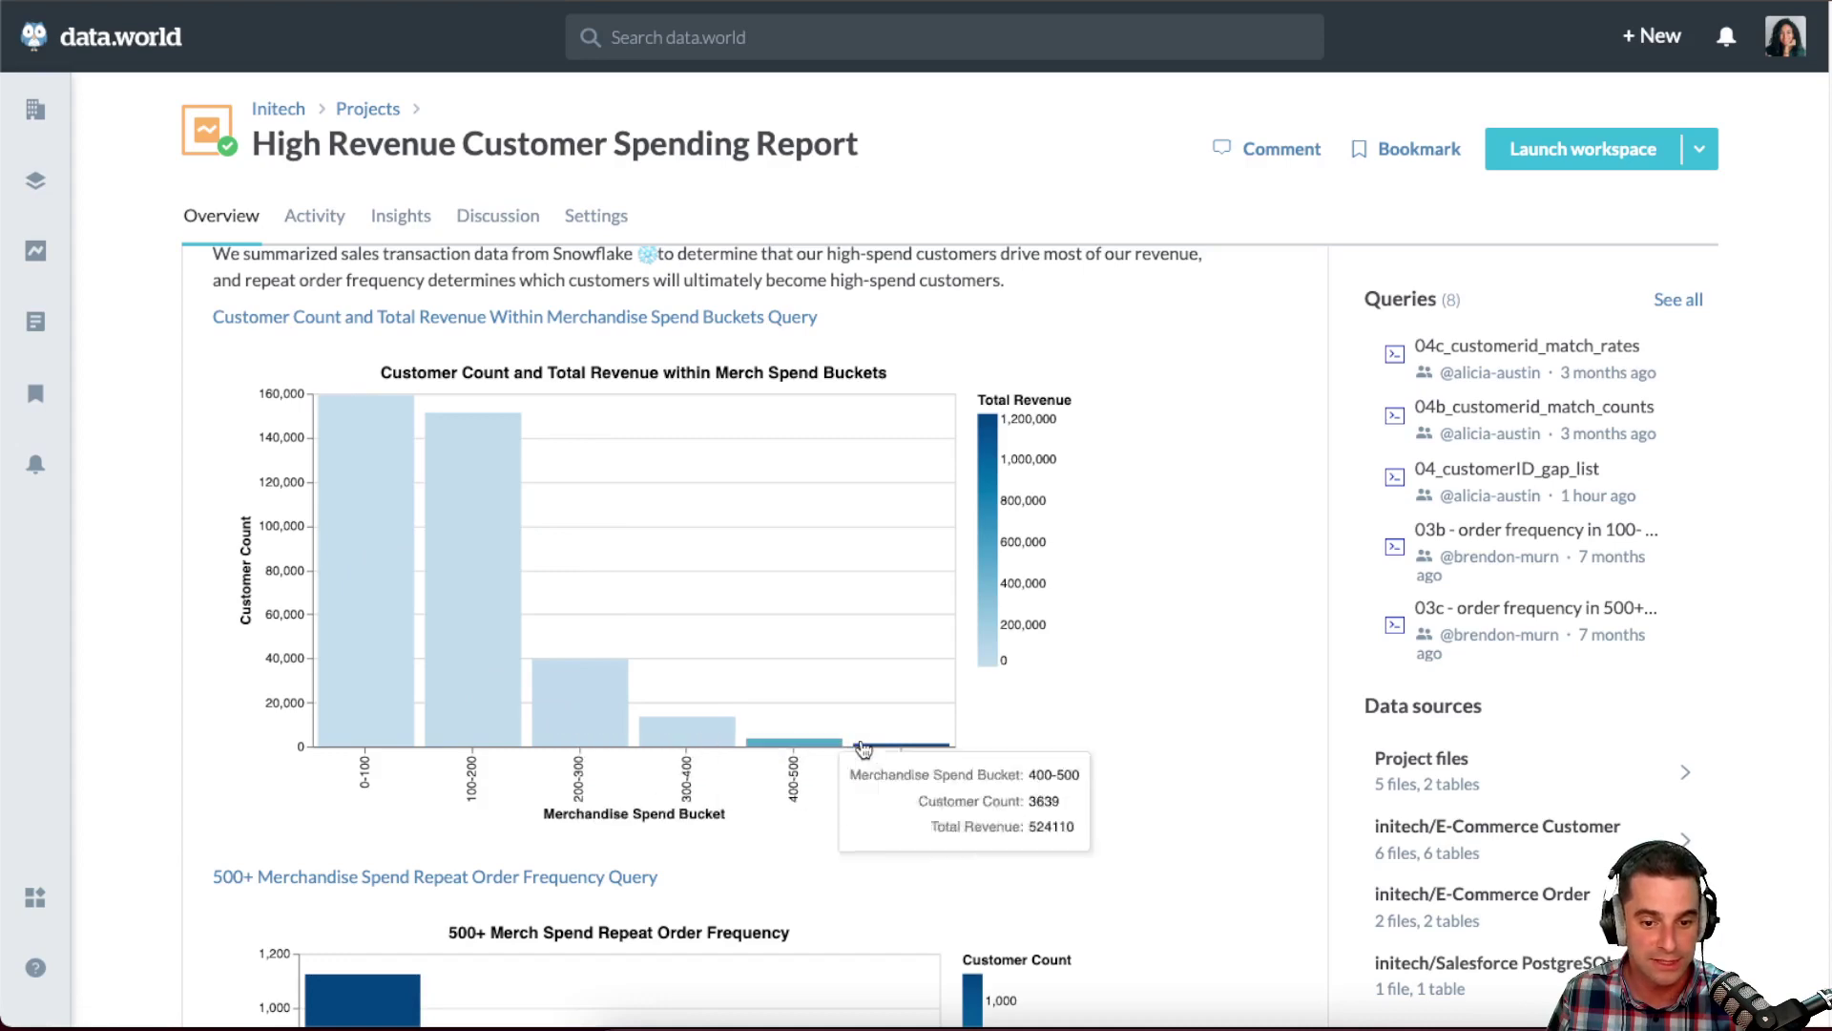
scroll(165, 973, "down", 5)
scroll(167, 973, "down", 3)
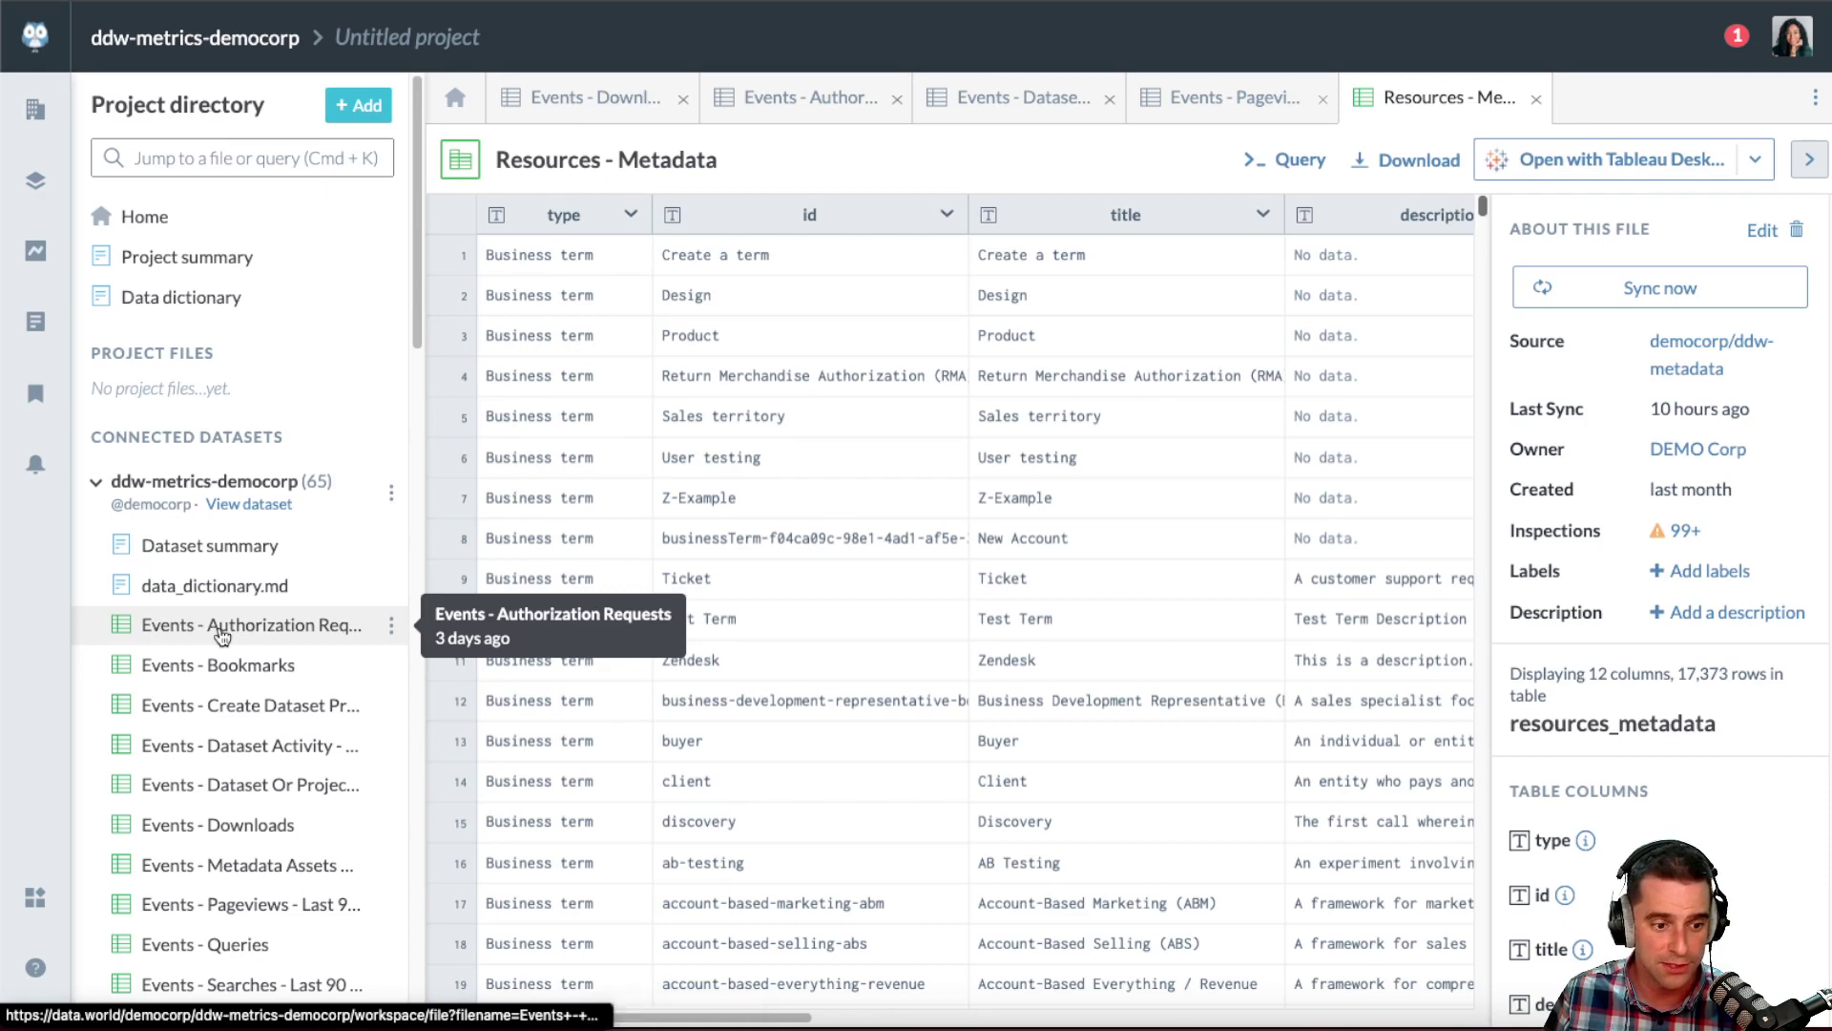
- View the Events - Authorization Requests, Downloads and Pageviews - Last 90 Days tables, and check the + Add options
left_click(222, 632)
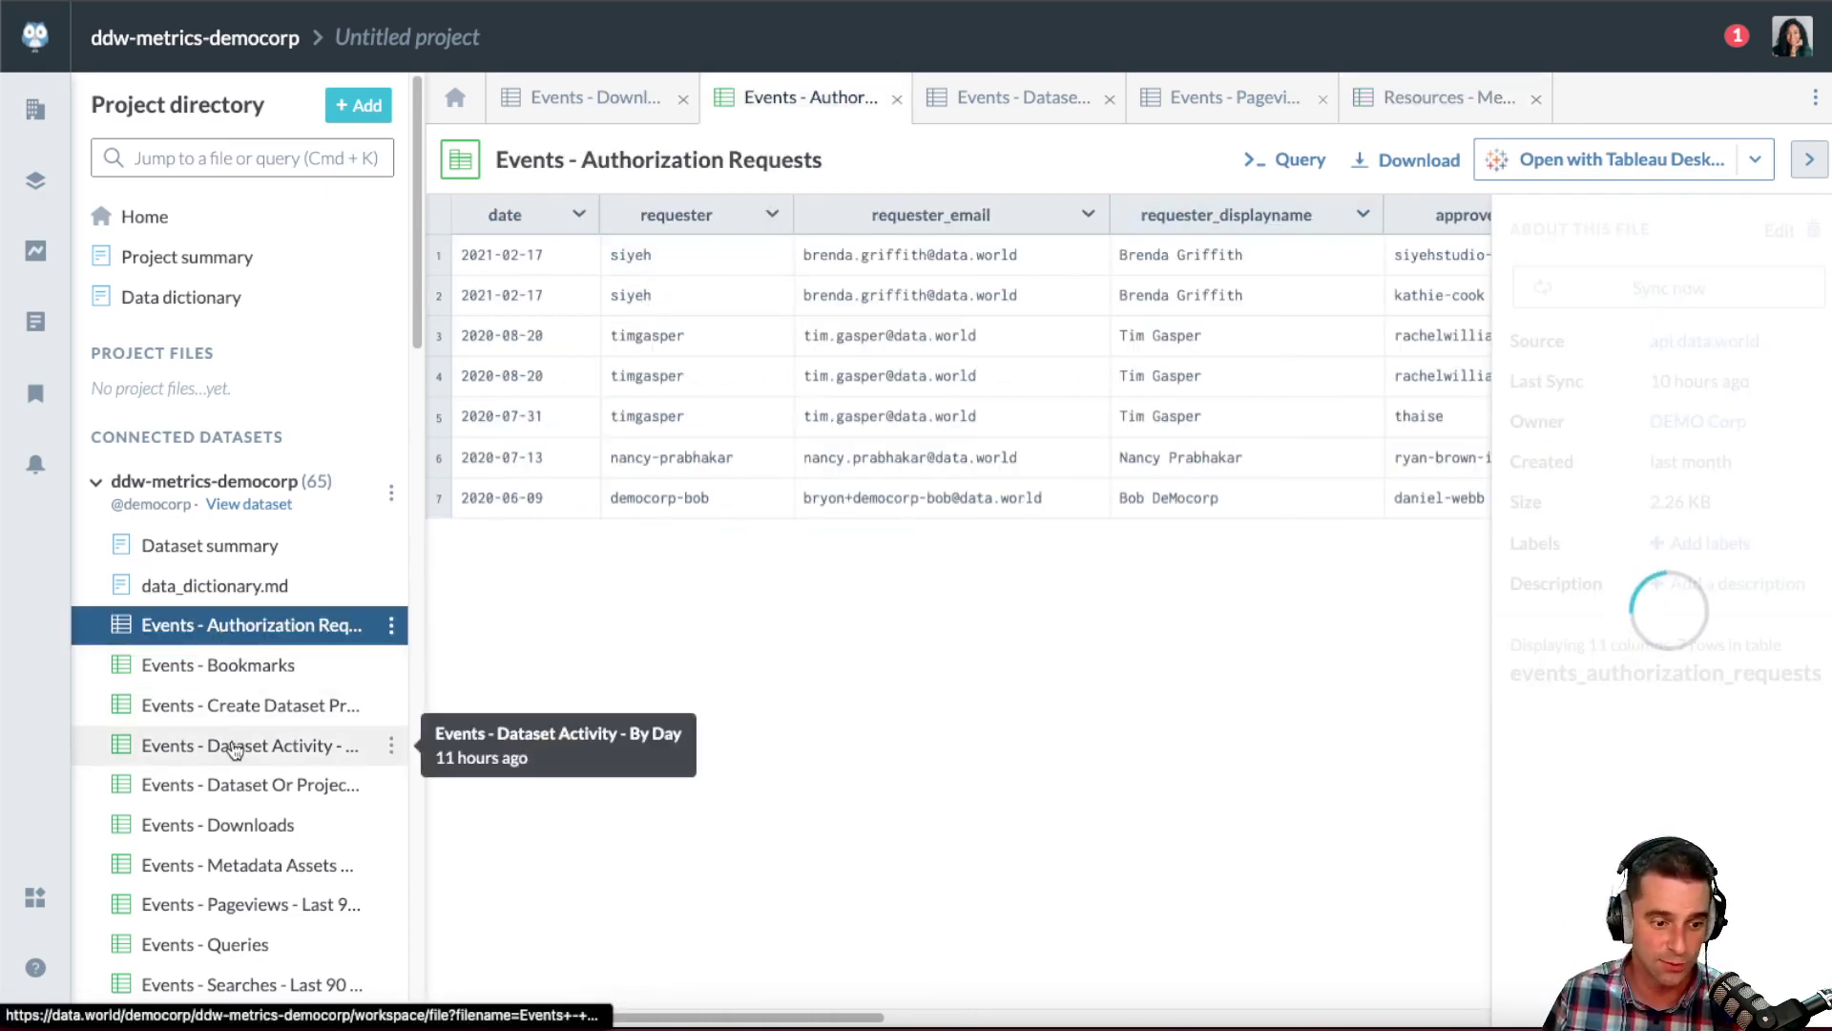
left_click(216, 826)
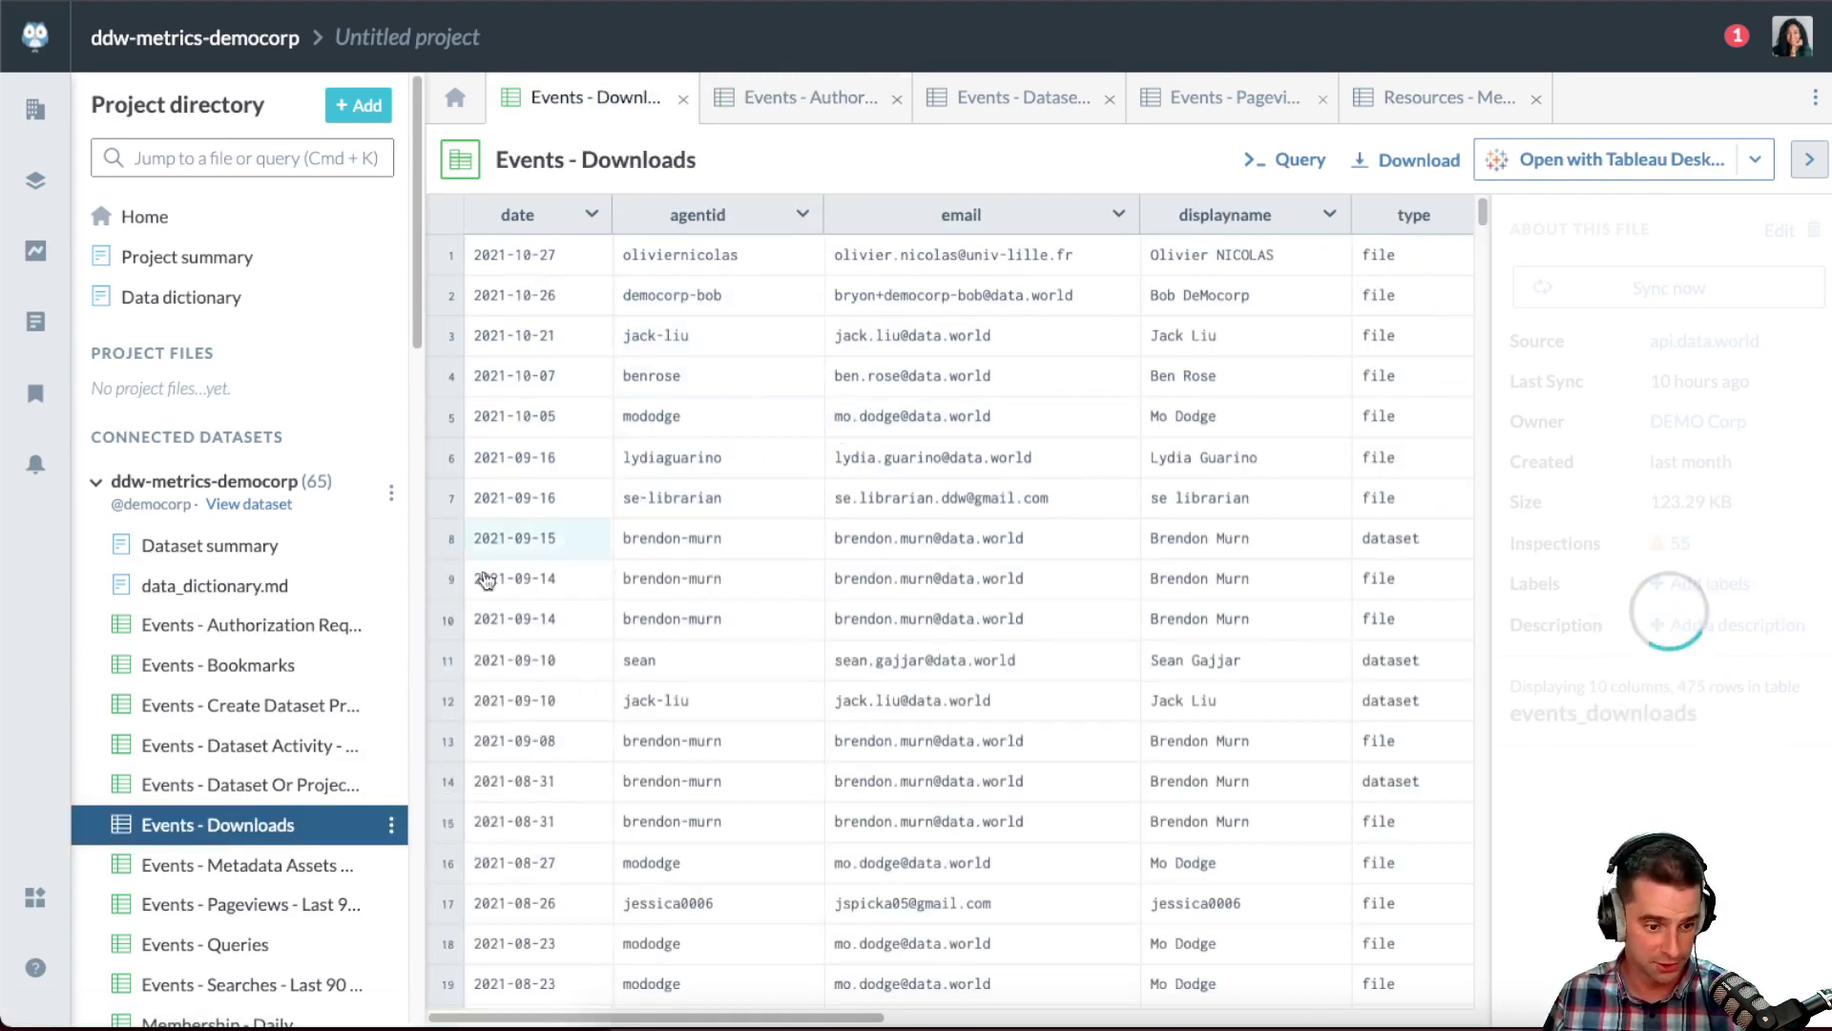
left_click(289, 917)
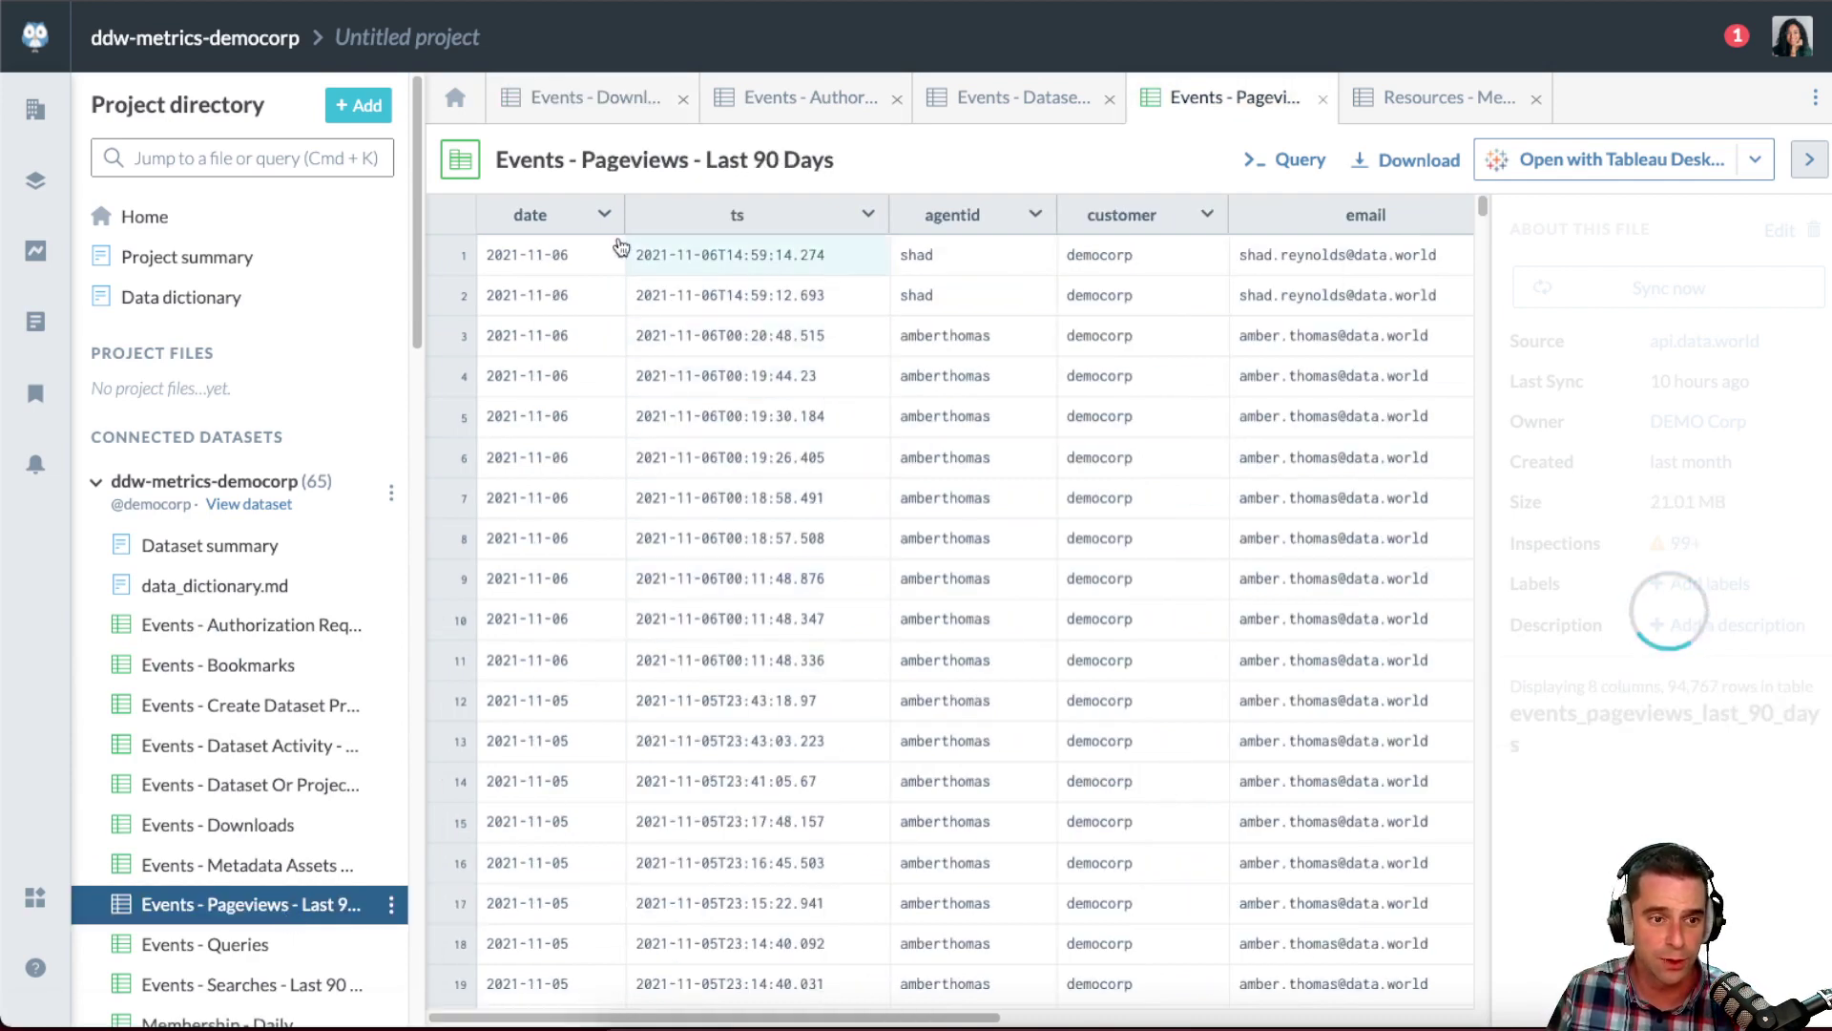
left_click(357, 105)
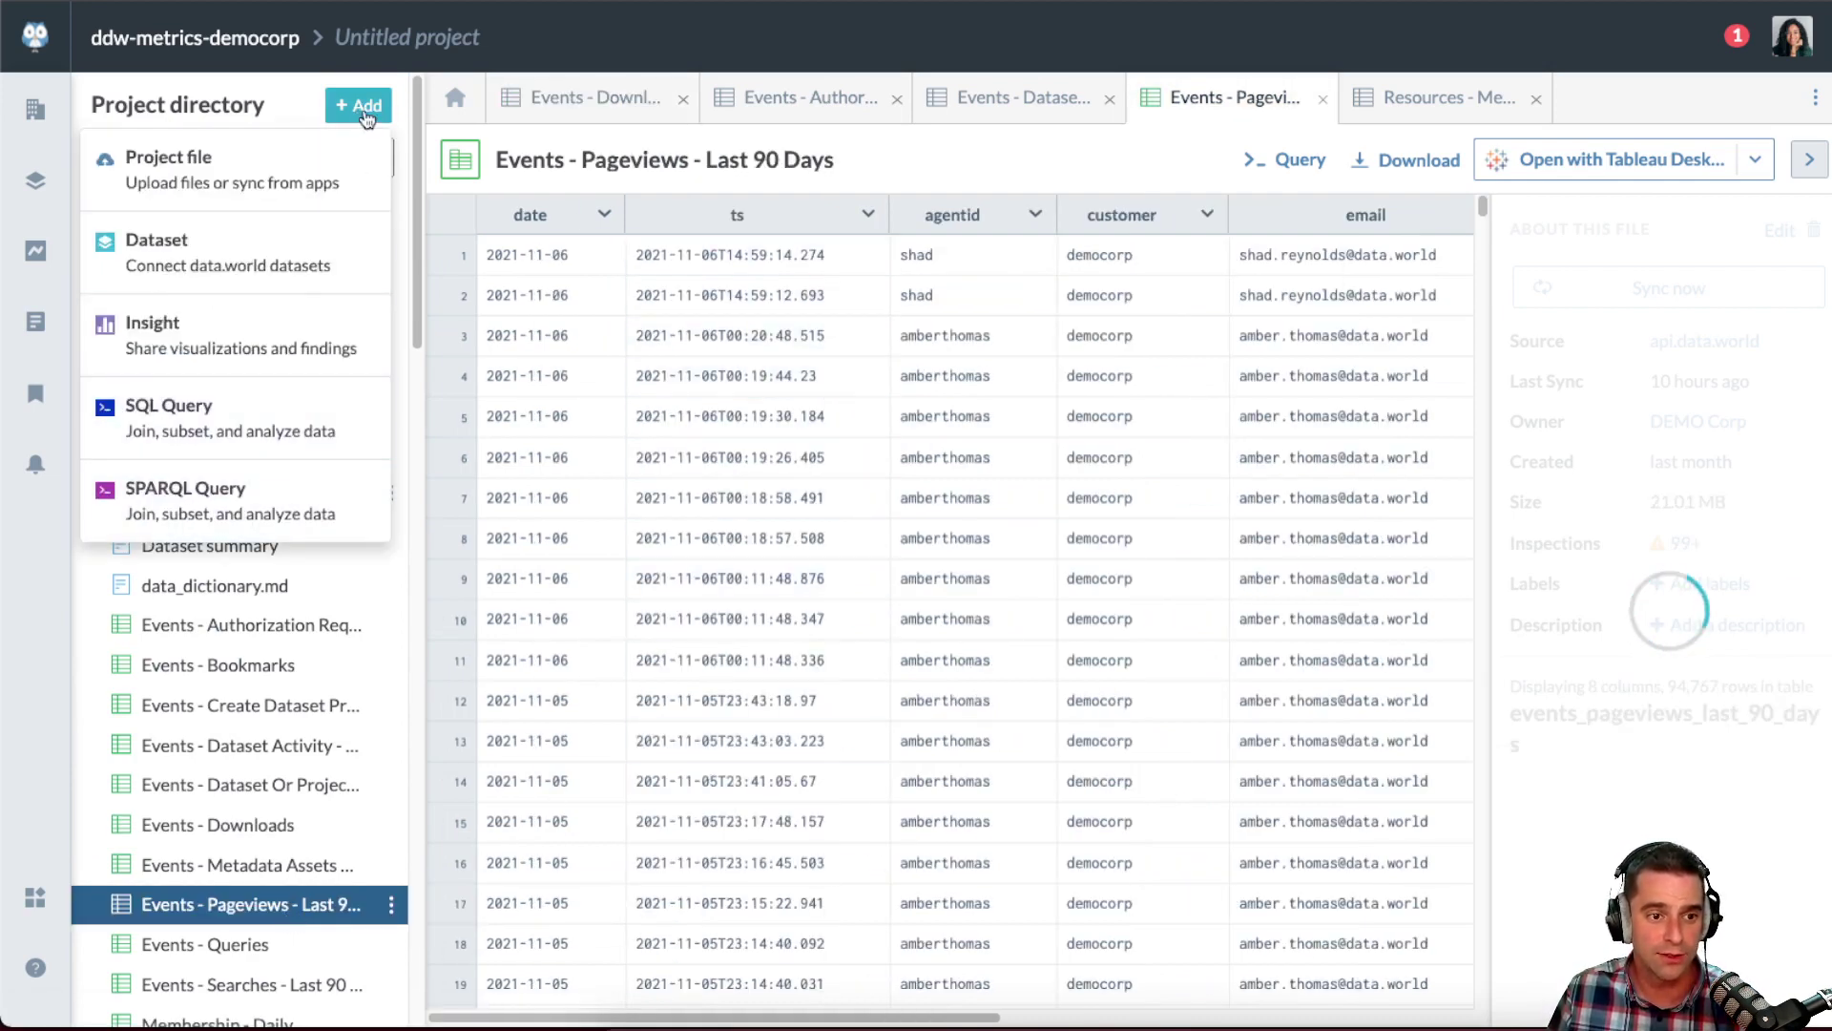
left_click(668, 417)
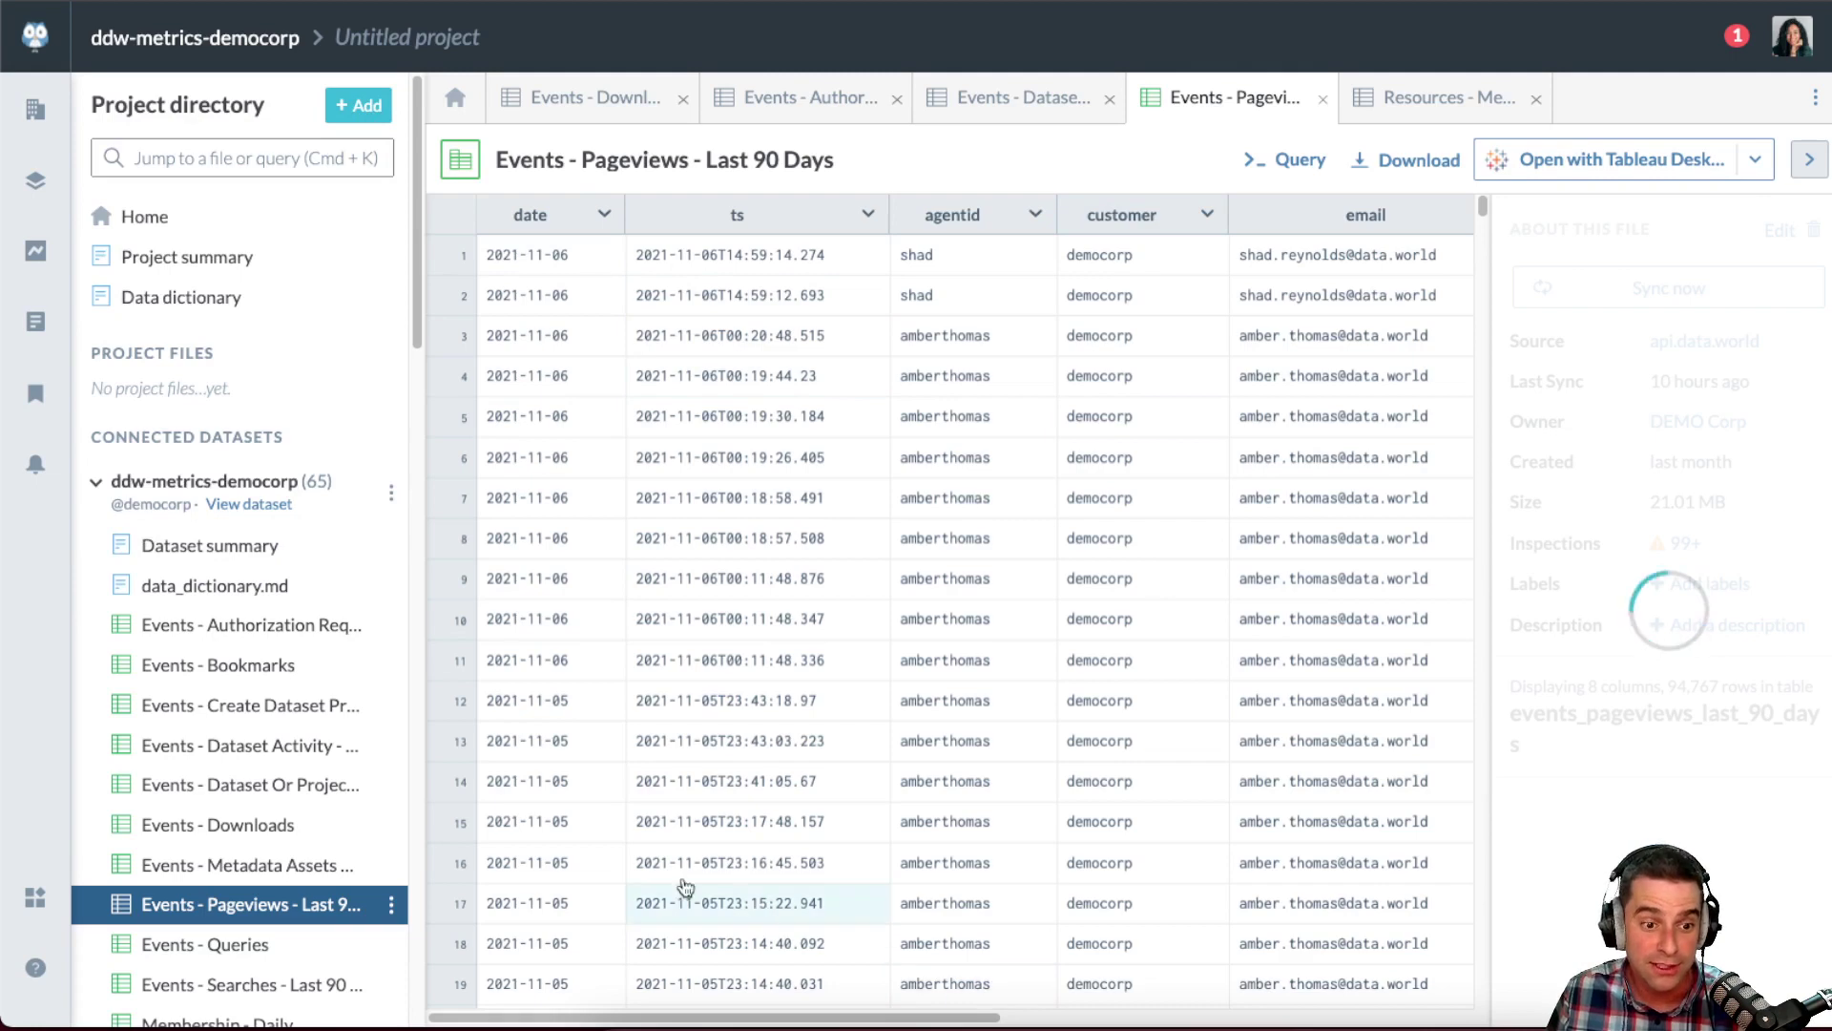
- Open the Events - Searches - Last 90 Days and Resources - Metadata tables
scroll(276, 849, "down", 1)
scroll(276, 850, "down", 5)
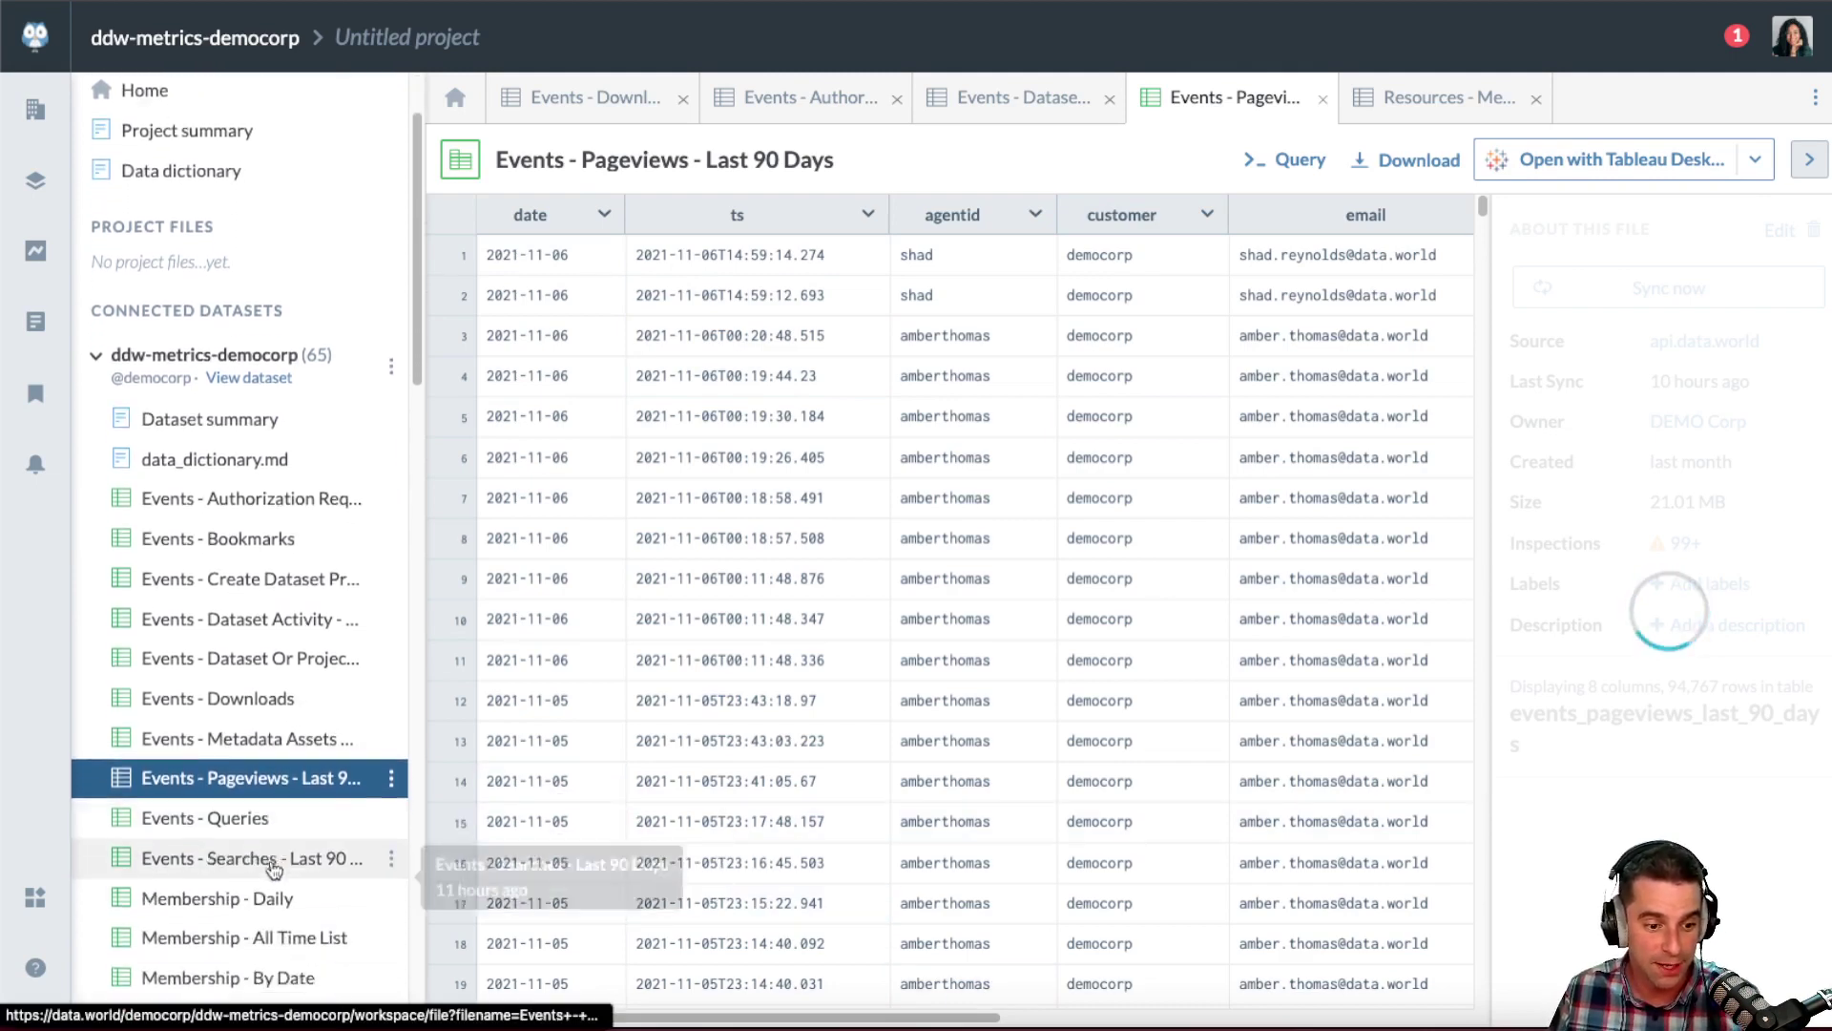
scroll(257, 763, "down", 1)
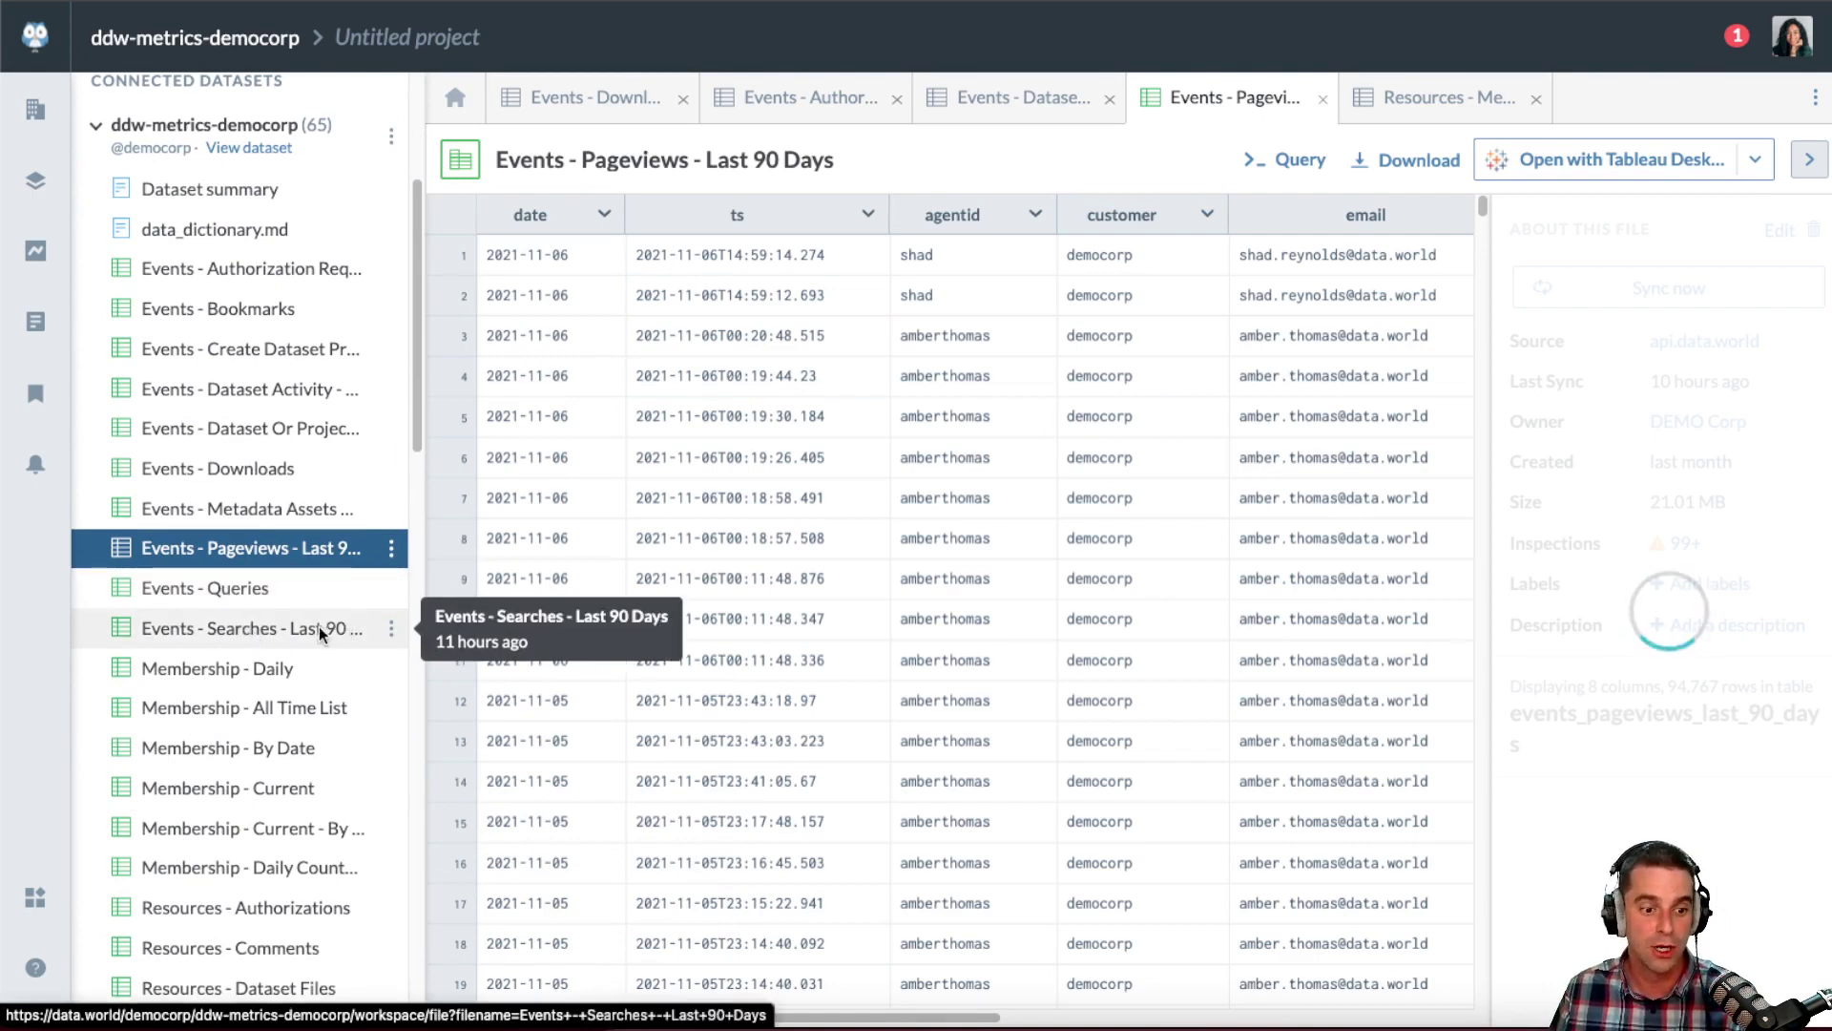
left_click(266, 628)
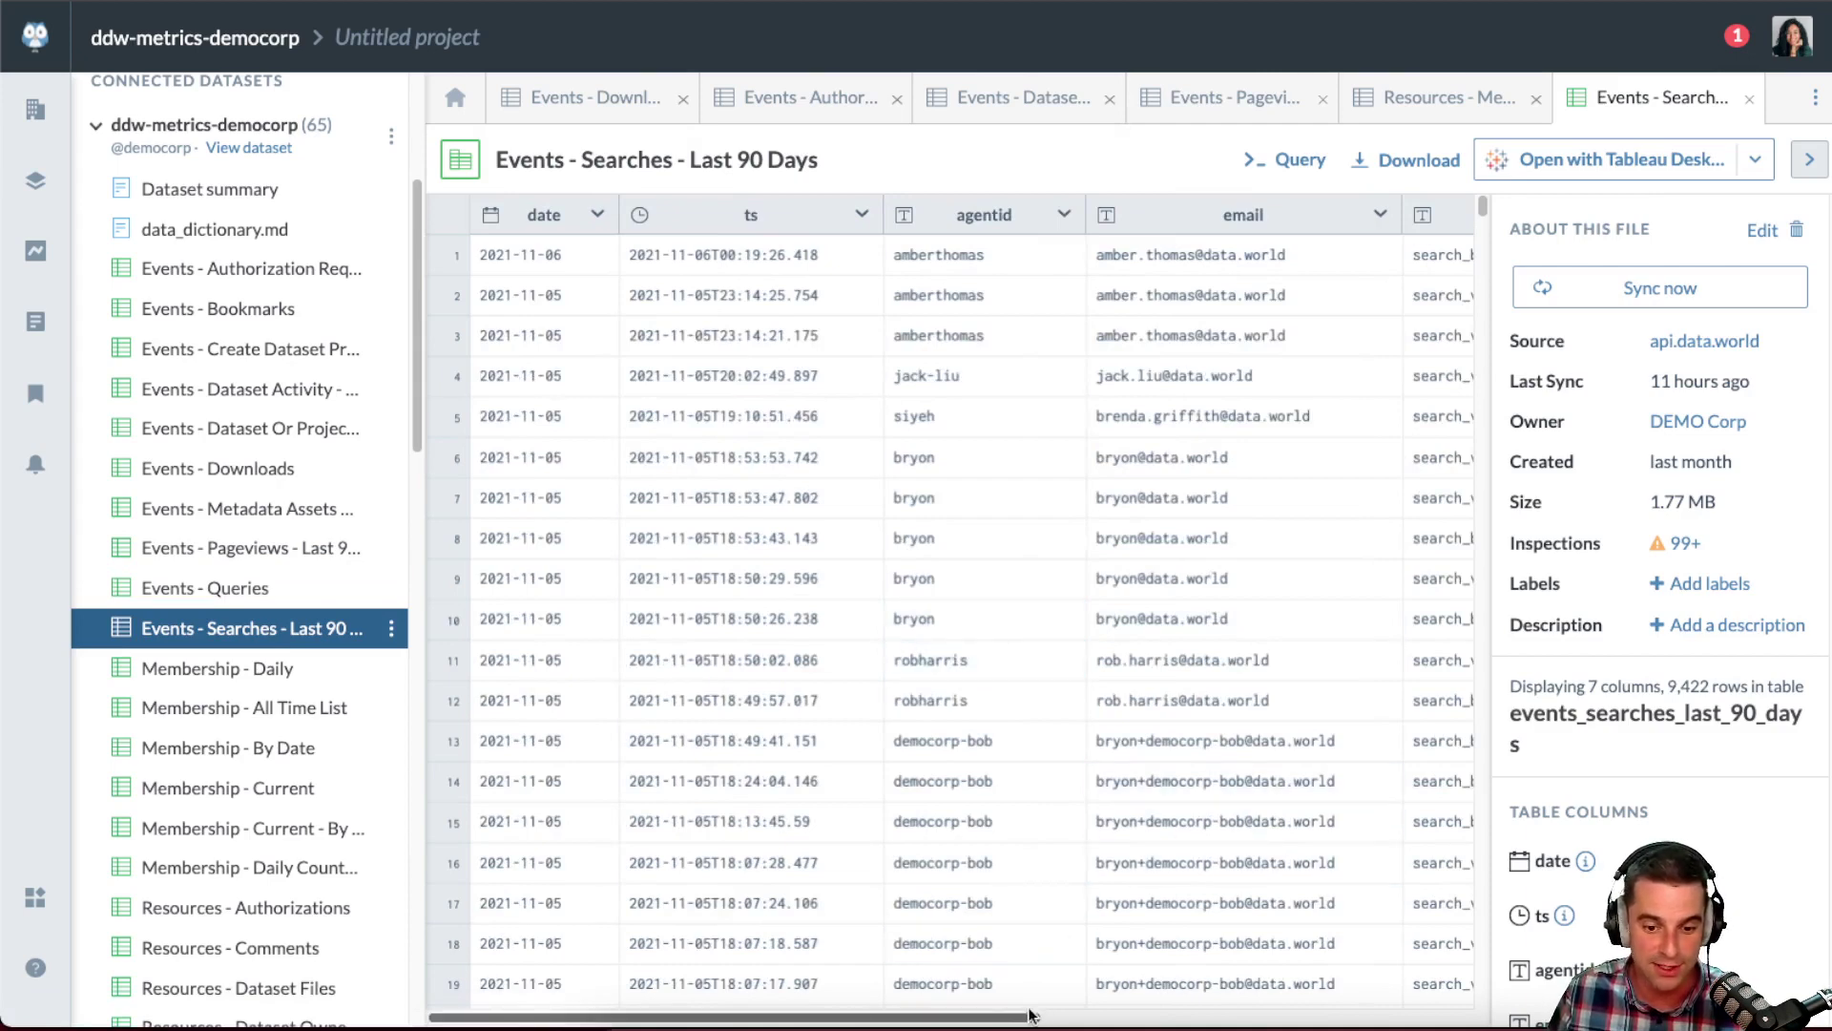
left_click_drag(1028, 1017, 1136, 1021)
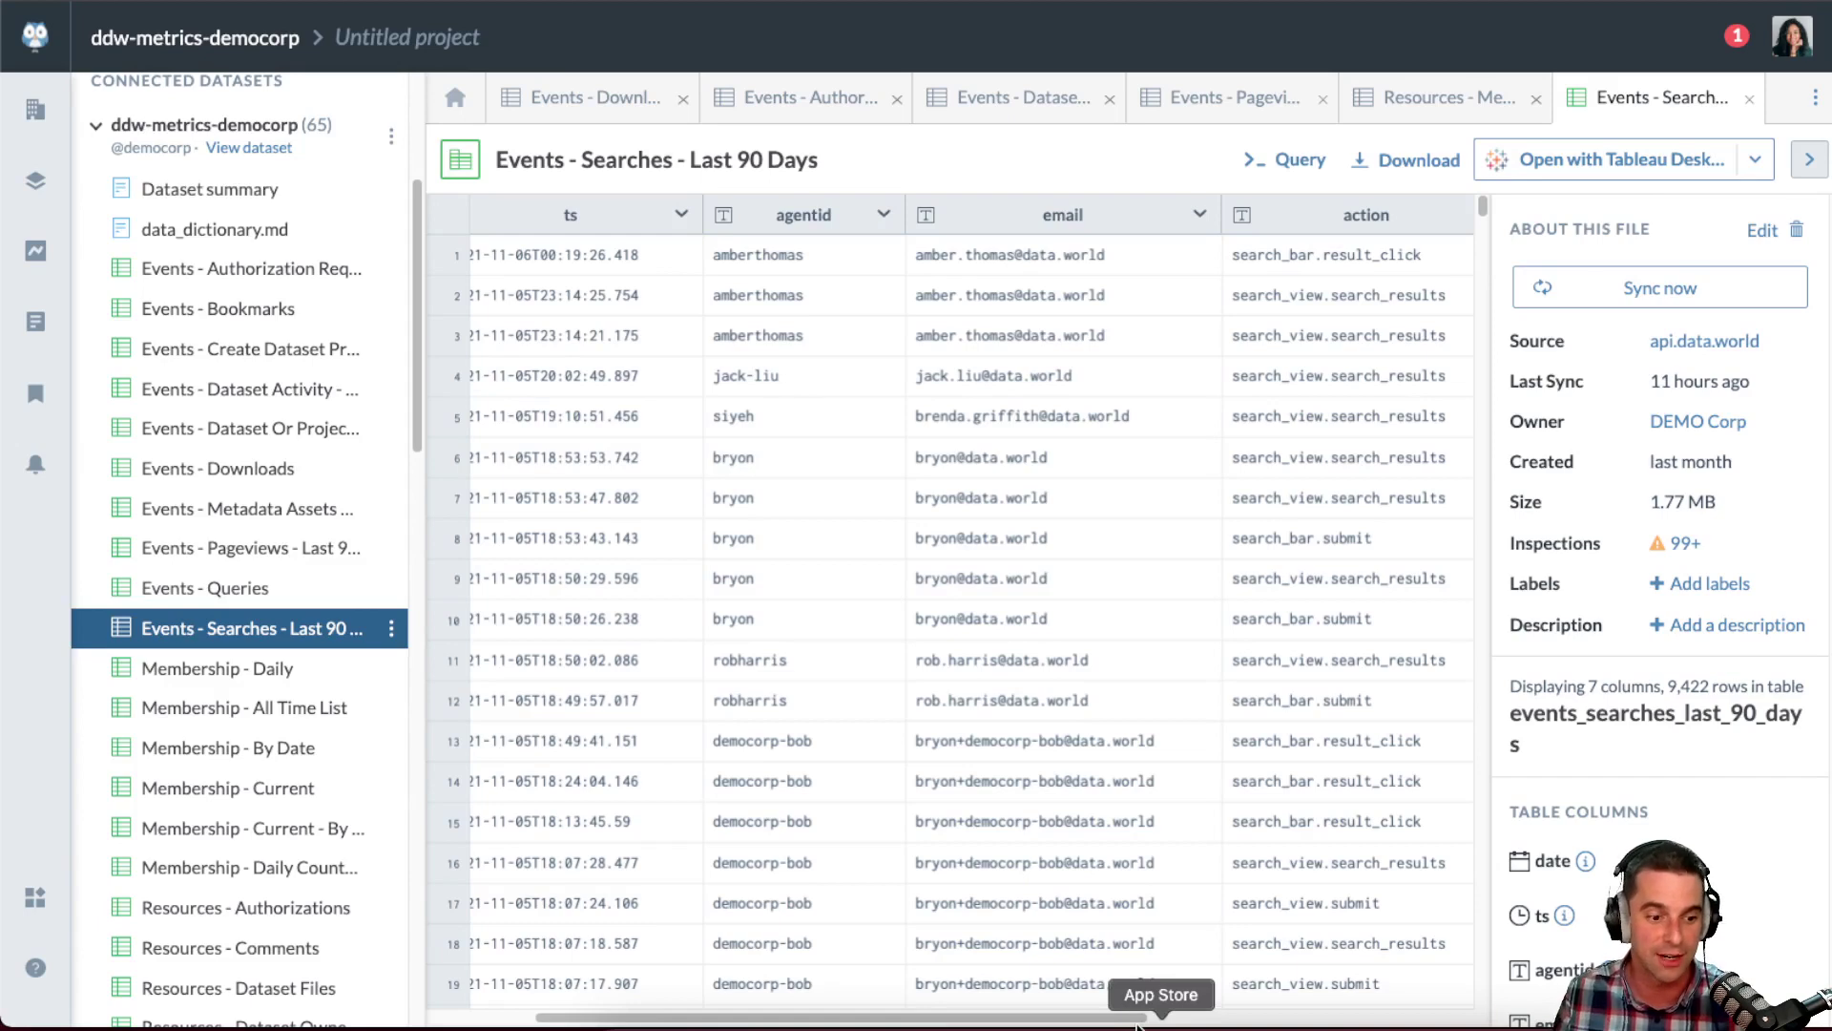
scroll(315, 955, "down", 5)
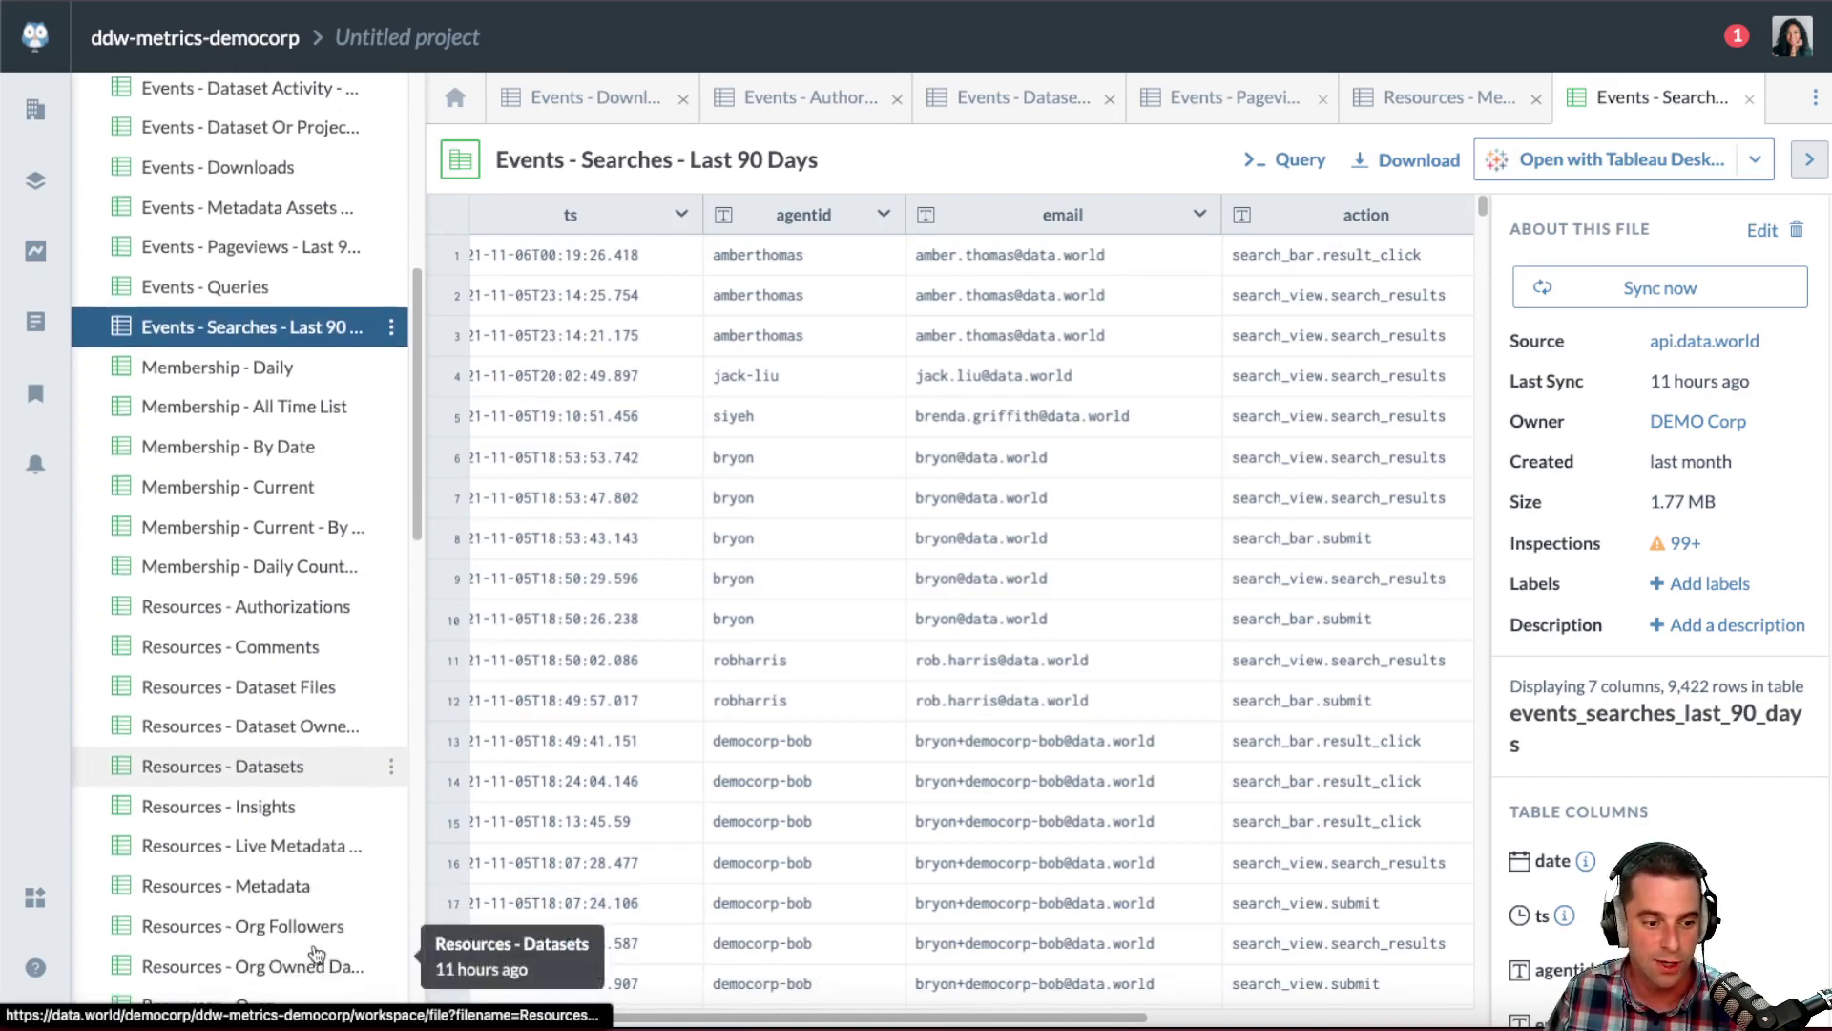
left_click(276, 884)
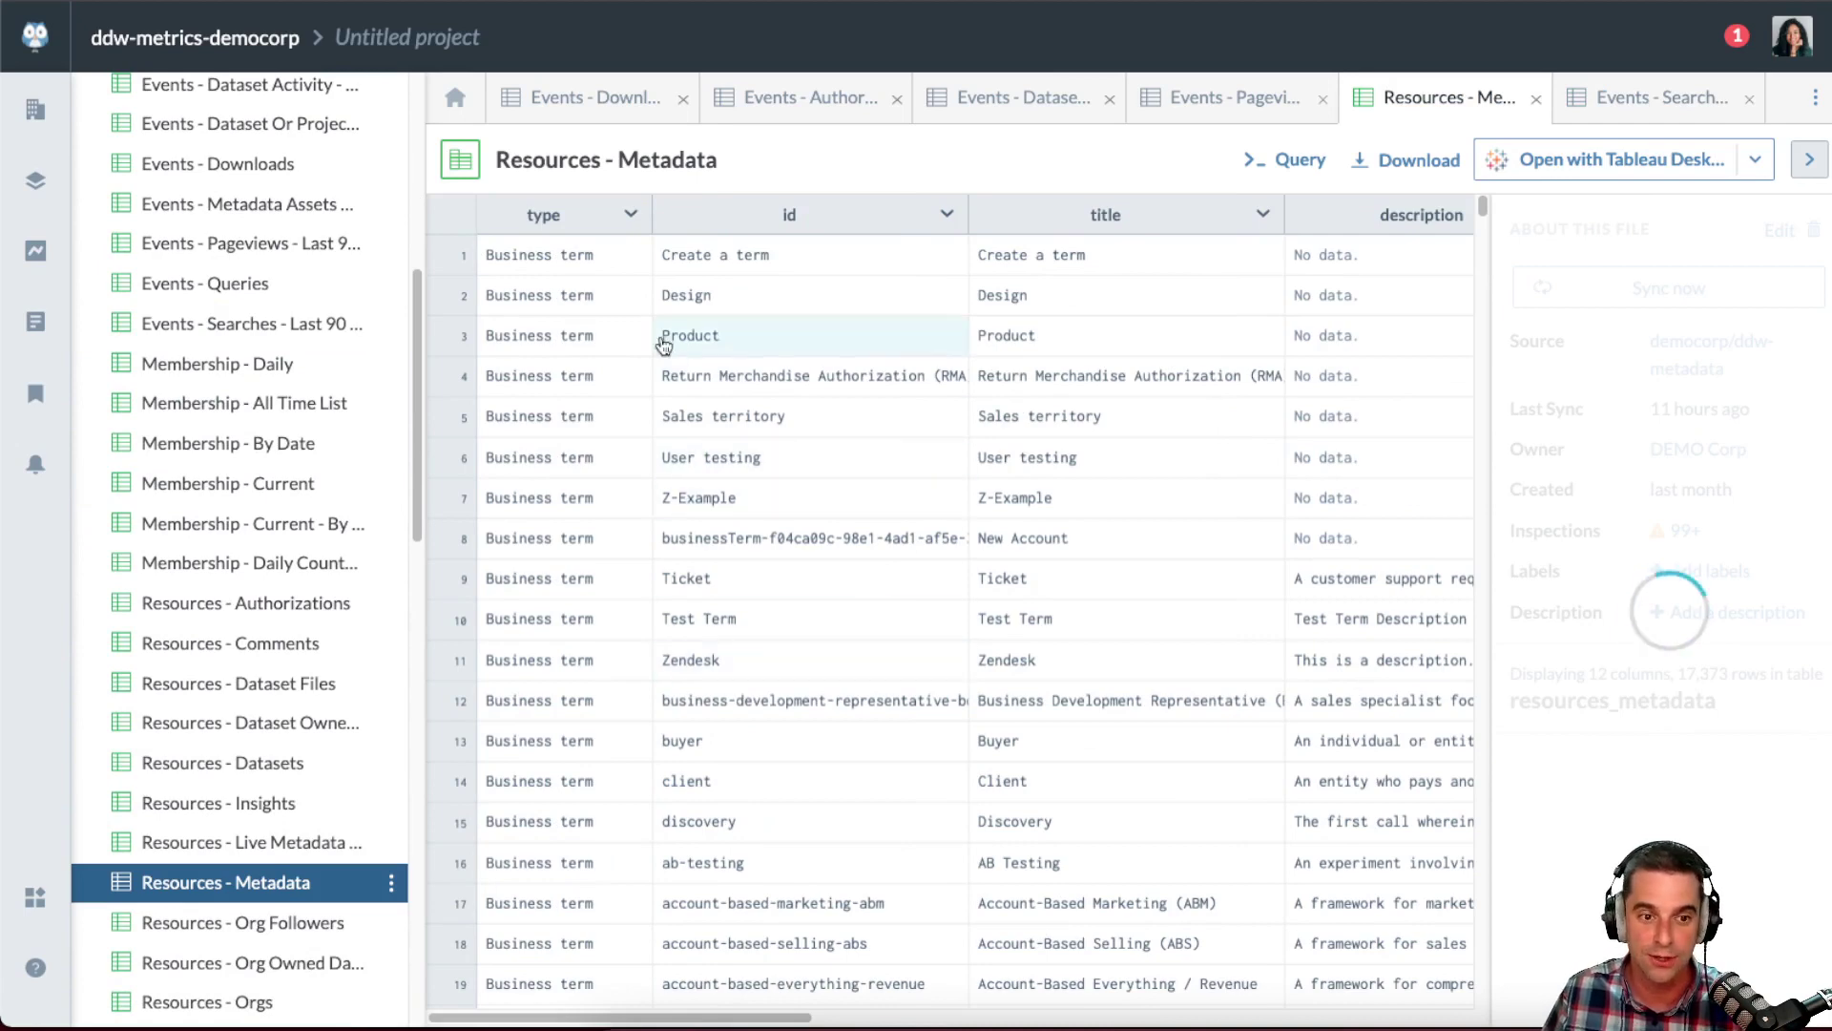
scroll(611, 477, "down", 5)
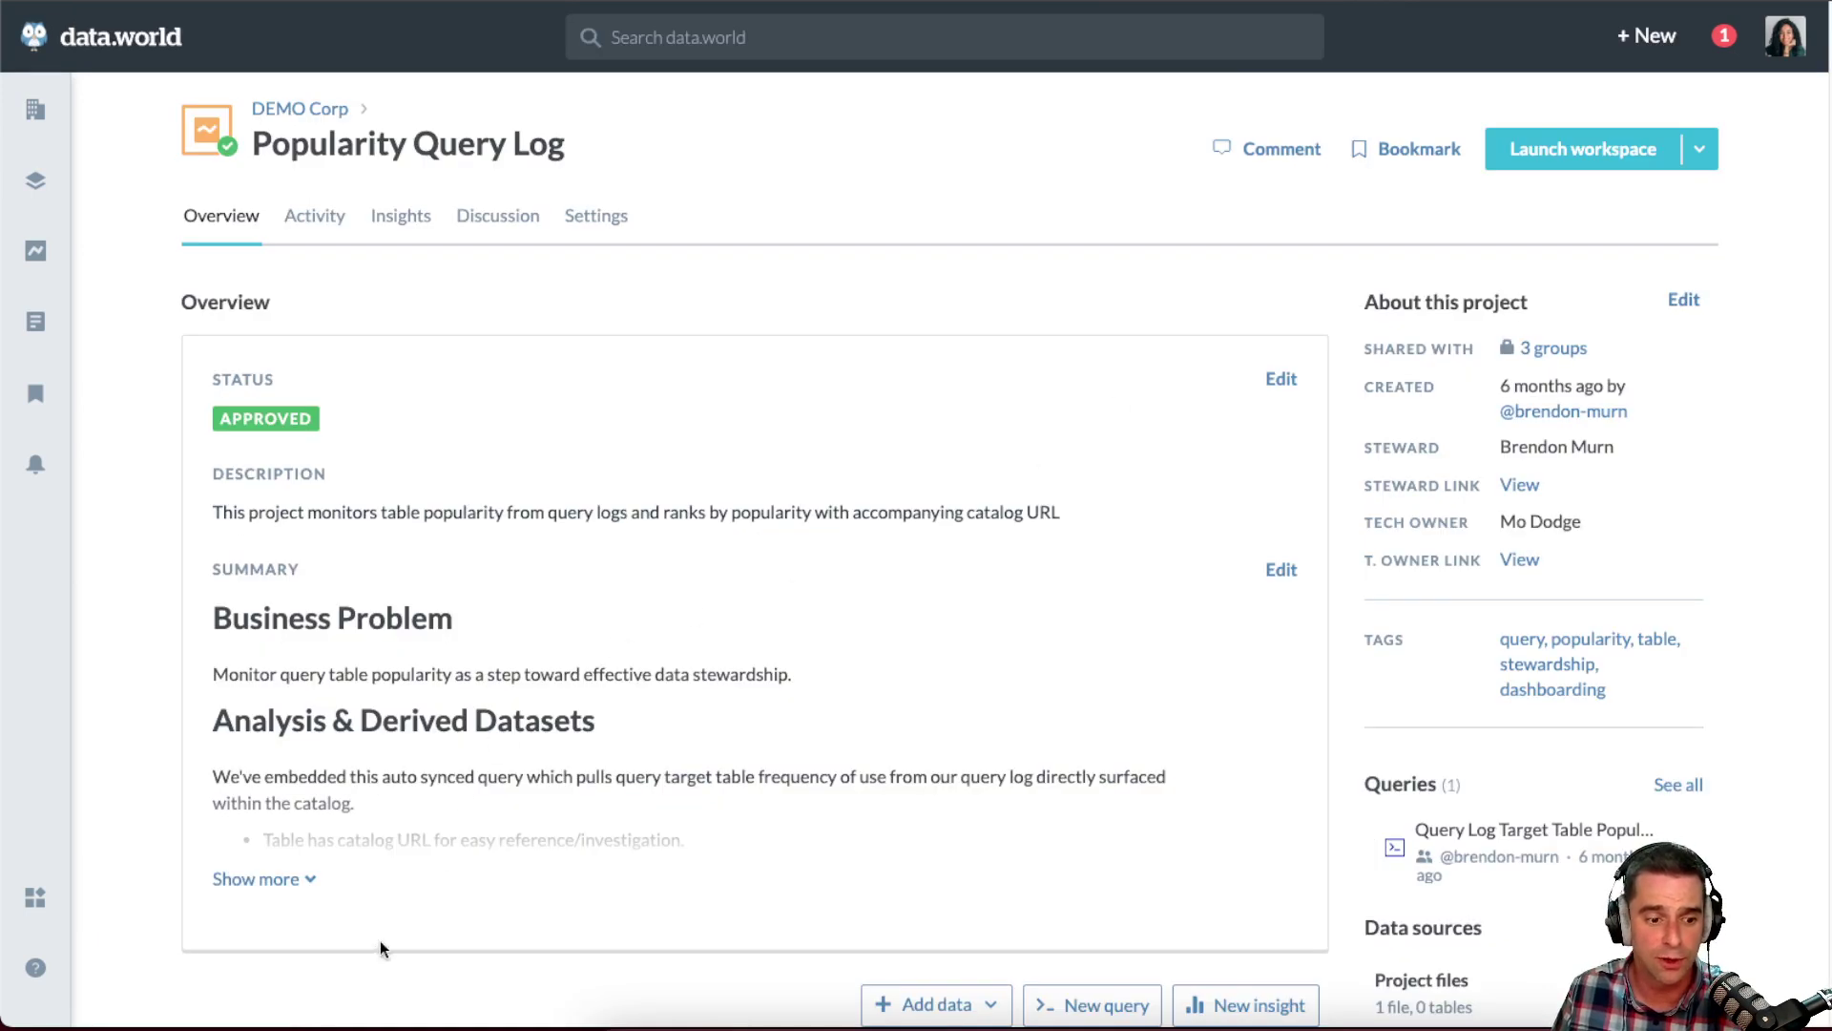
- Scroll the Popularity Query Log overview to the Query Log Target Table Popularity chart and query table
scroll(191, 869, "down", 4)
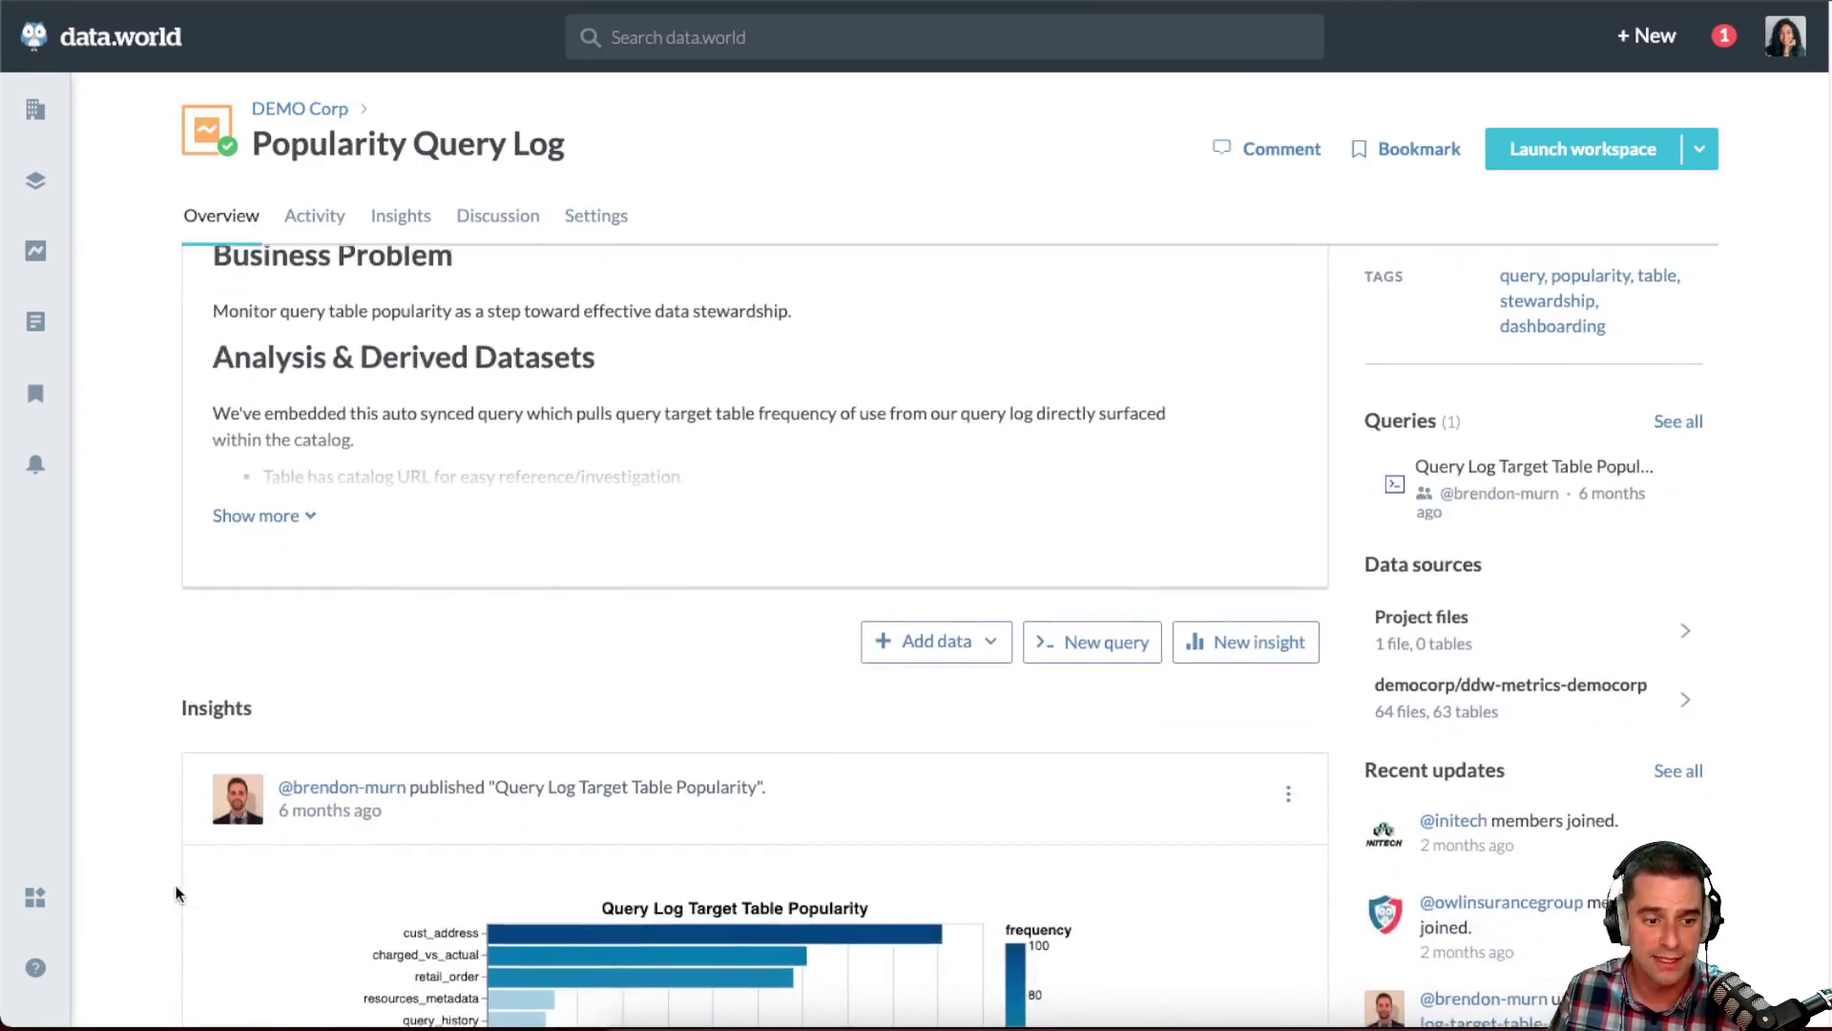
scroll(155, 827, "down", 5)
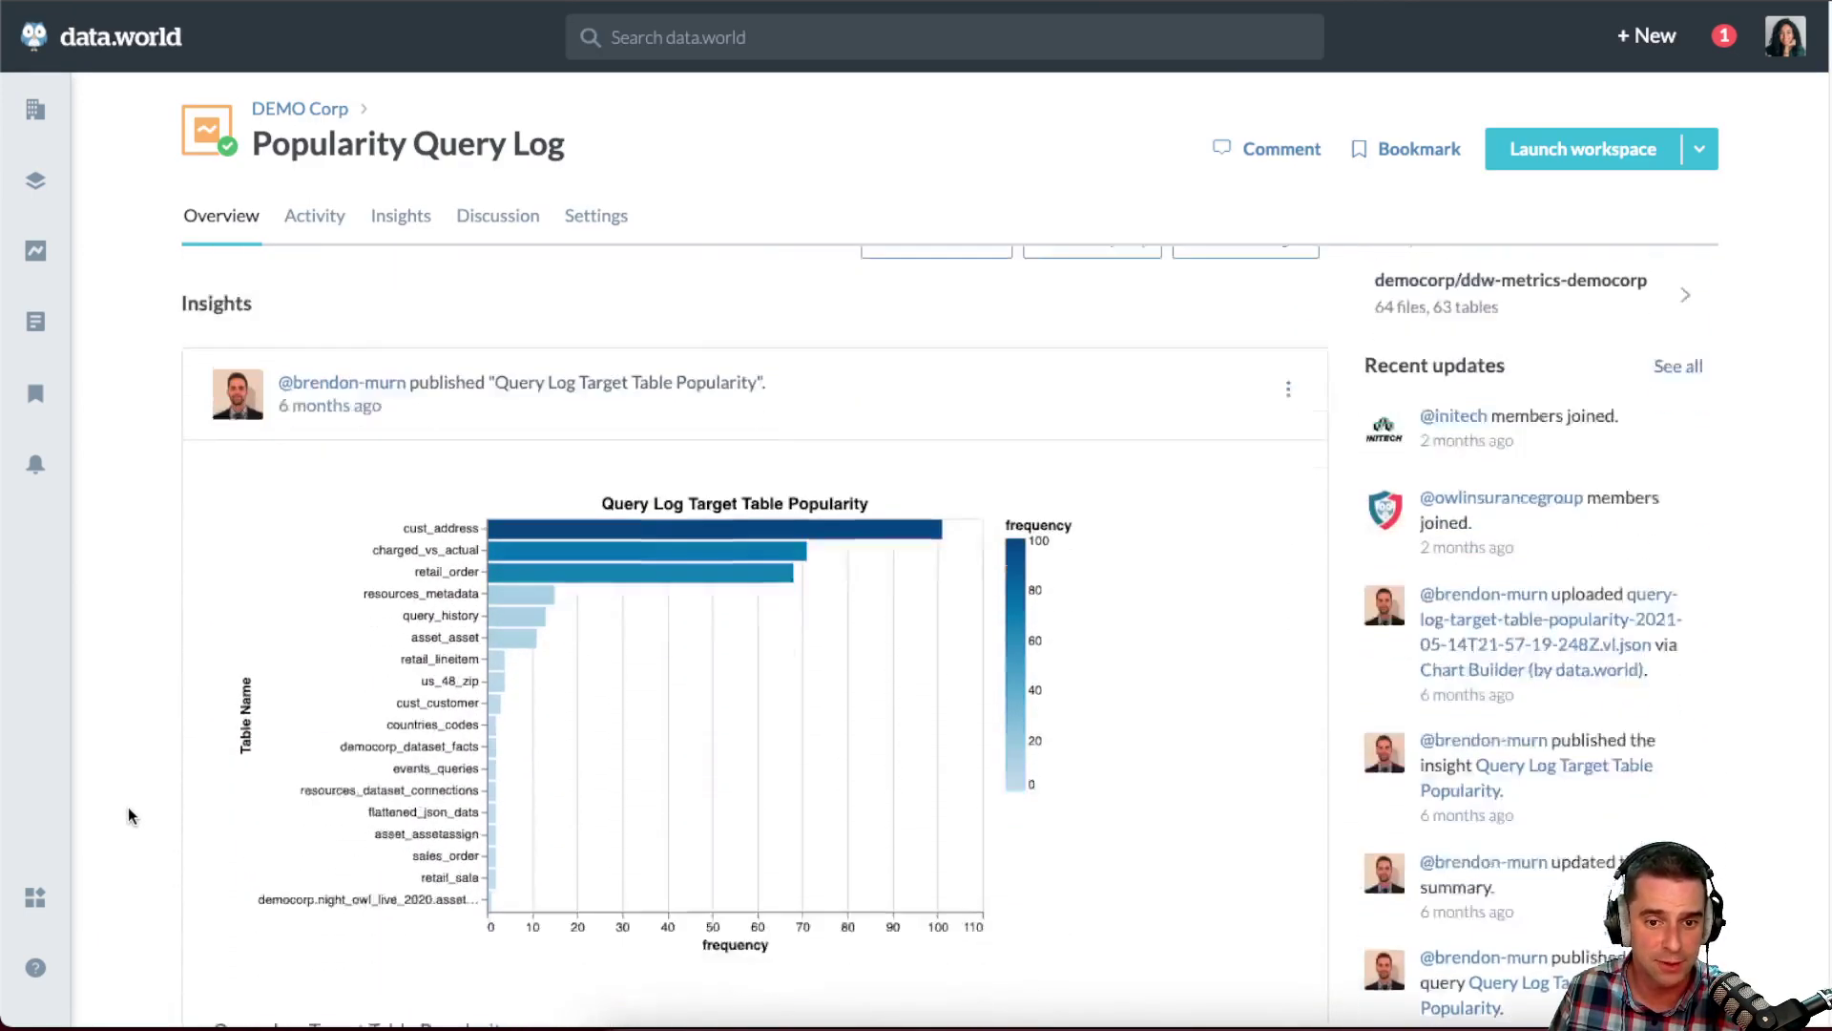
scroll(127, 813, "down", 2)
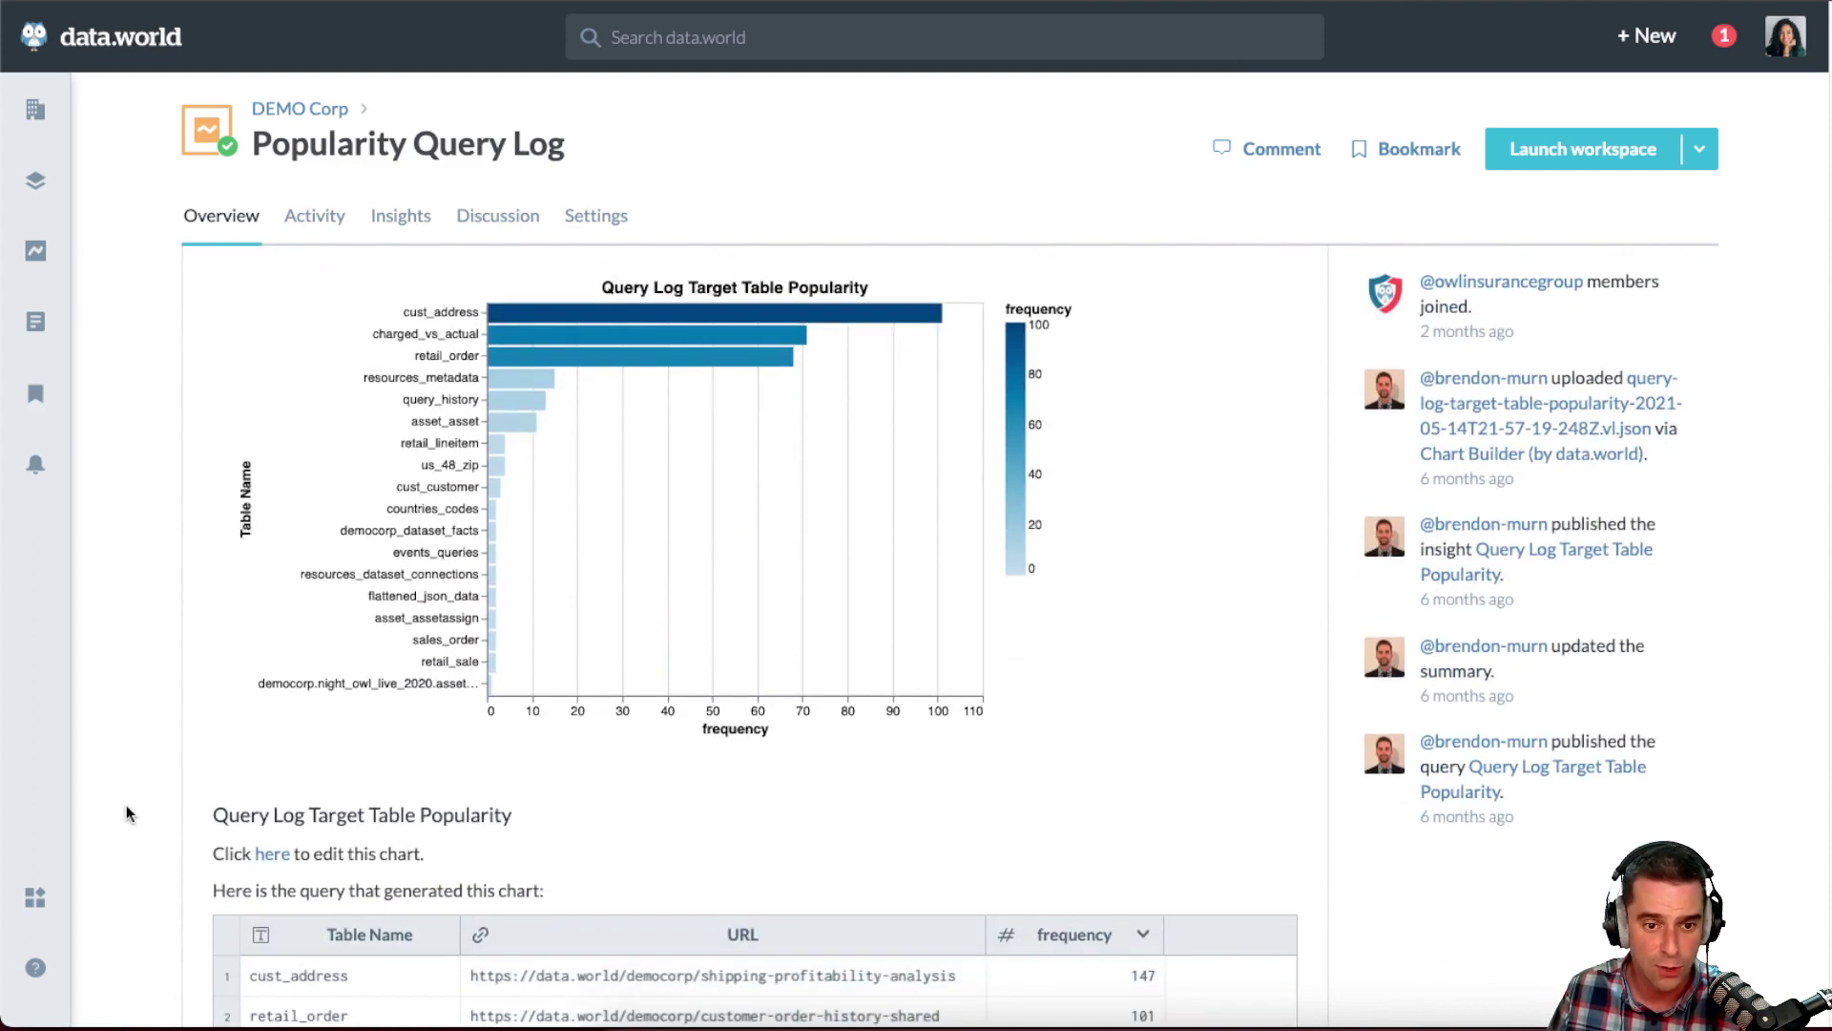
scroll(125, 812, "up", 1)
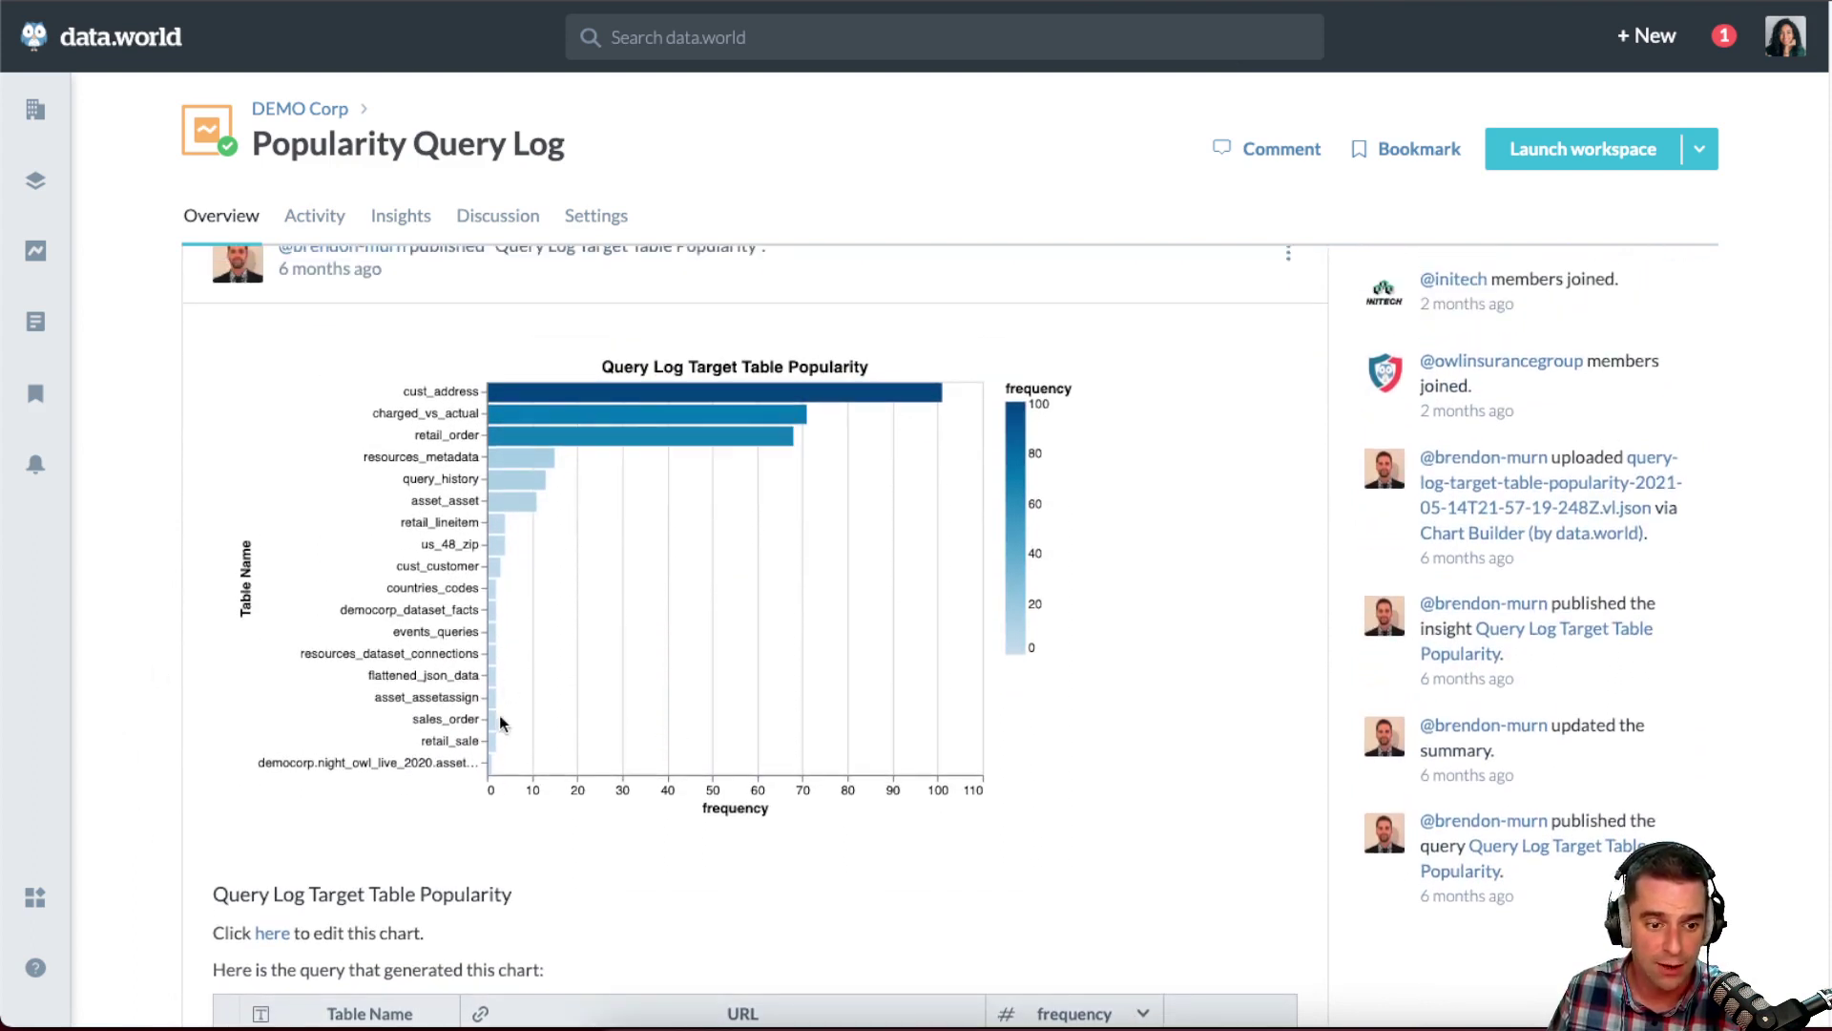
mouse_move(496, 705)
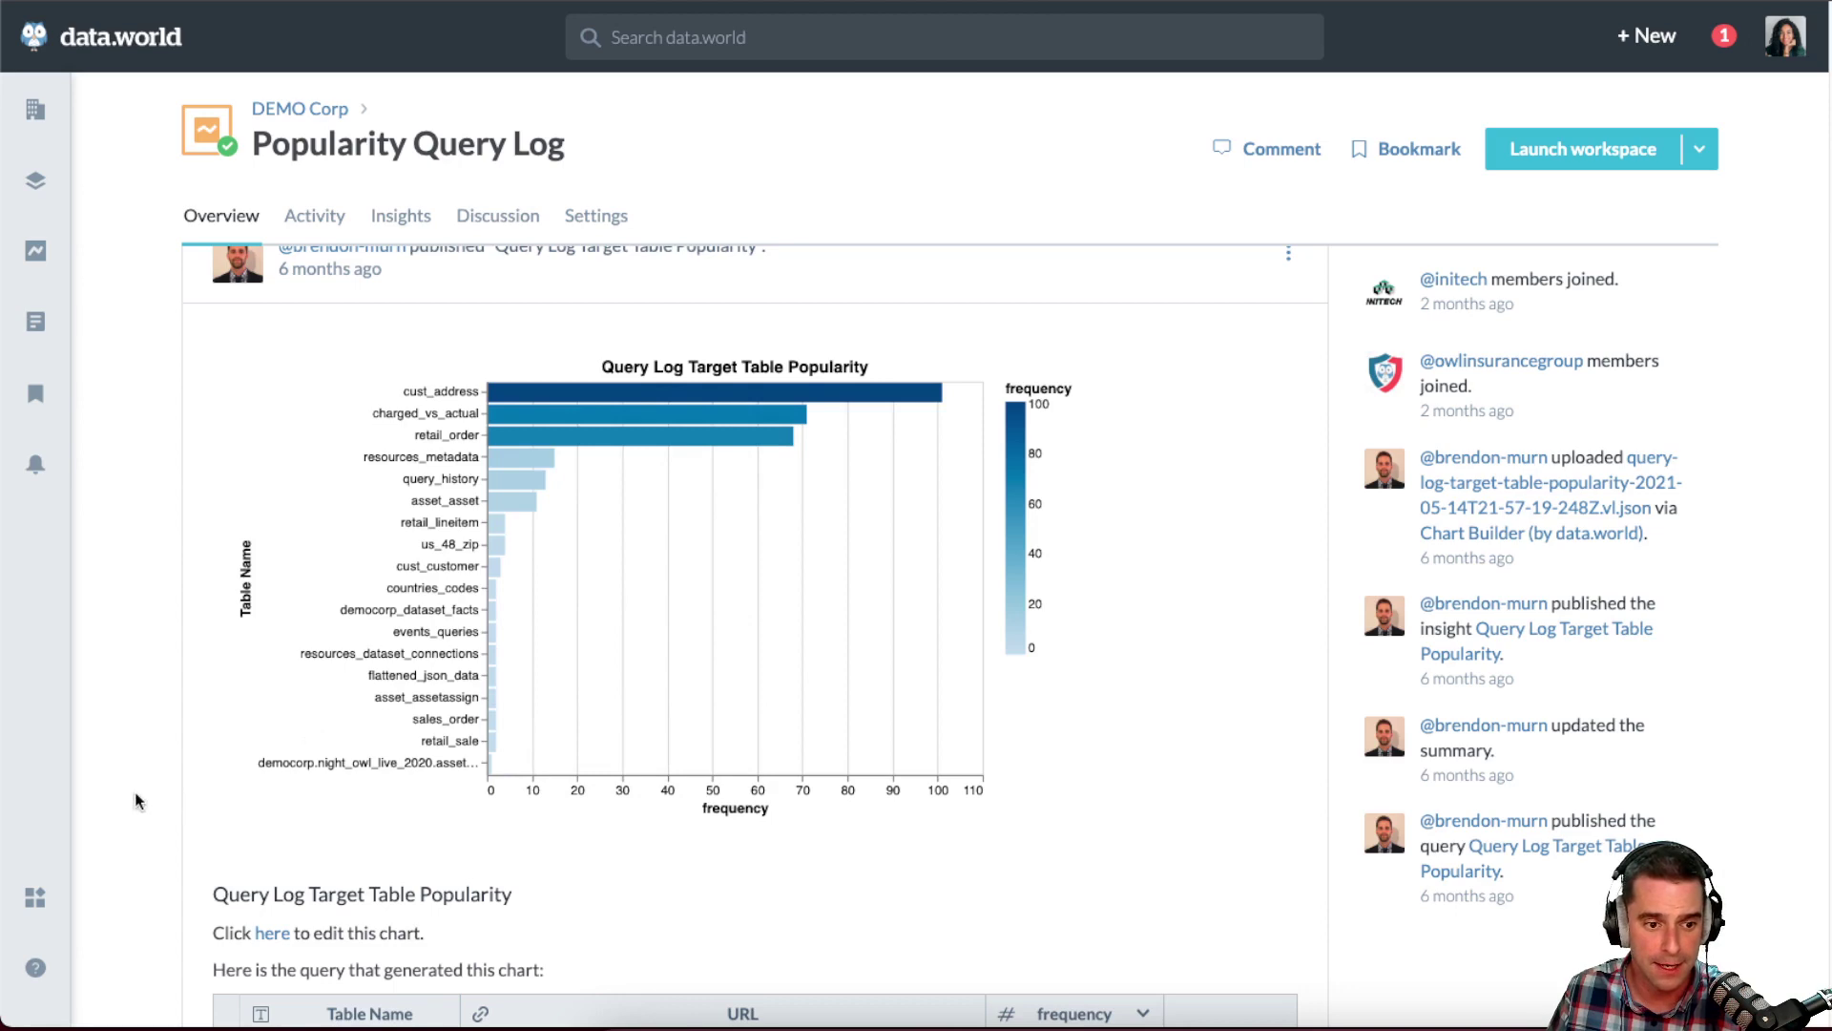
scroll(134, 821, "down", 3)
scroll(133, 817, "down", 2)
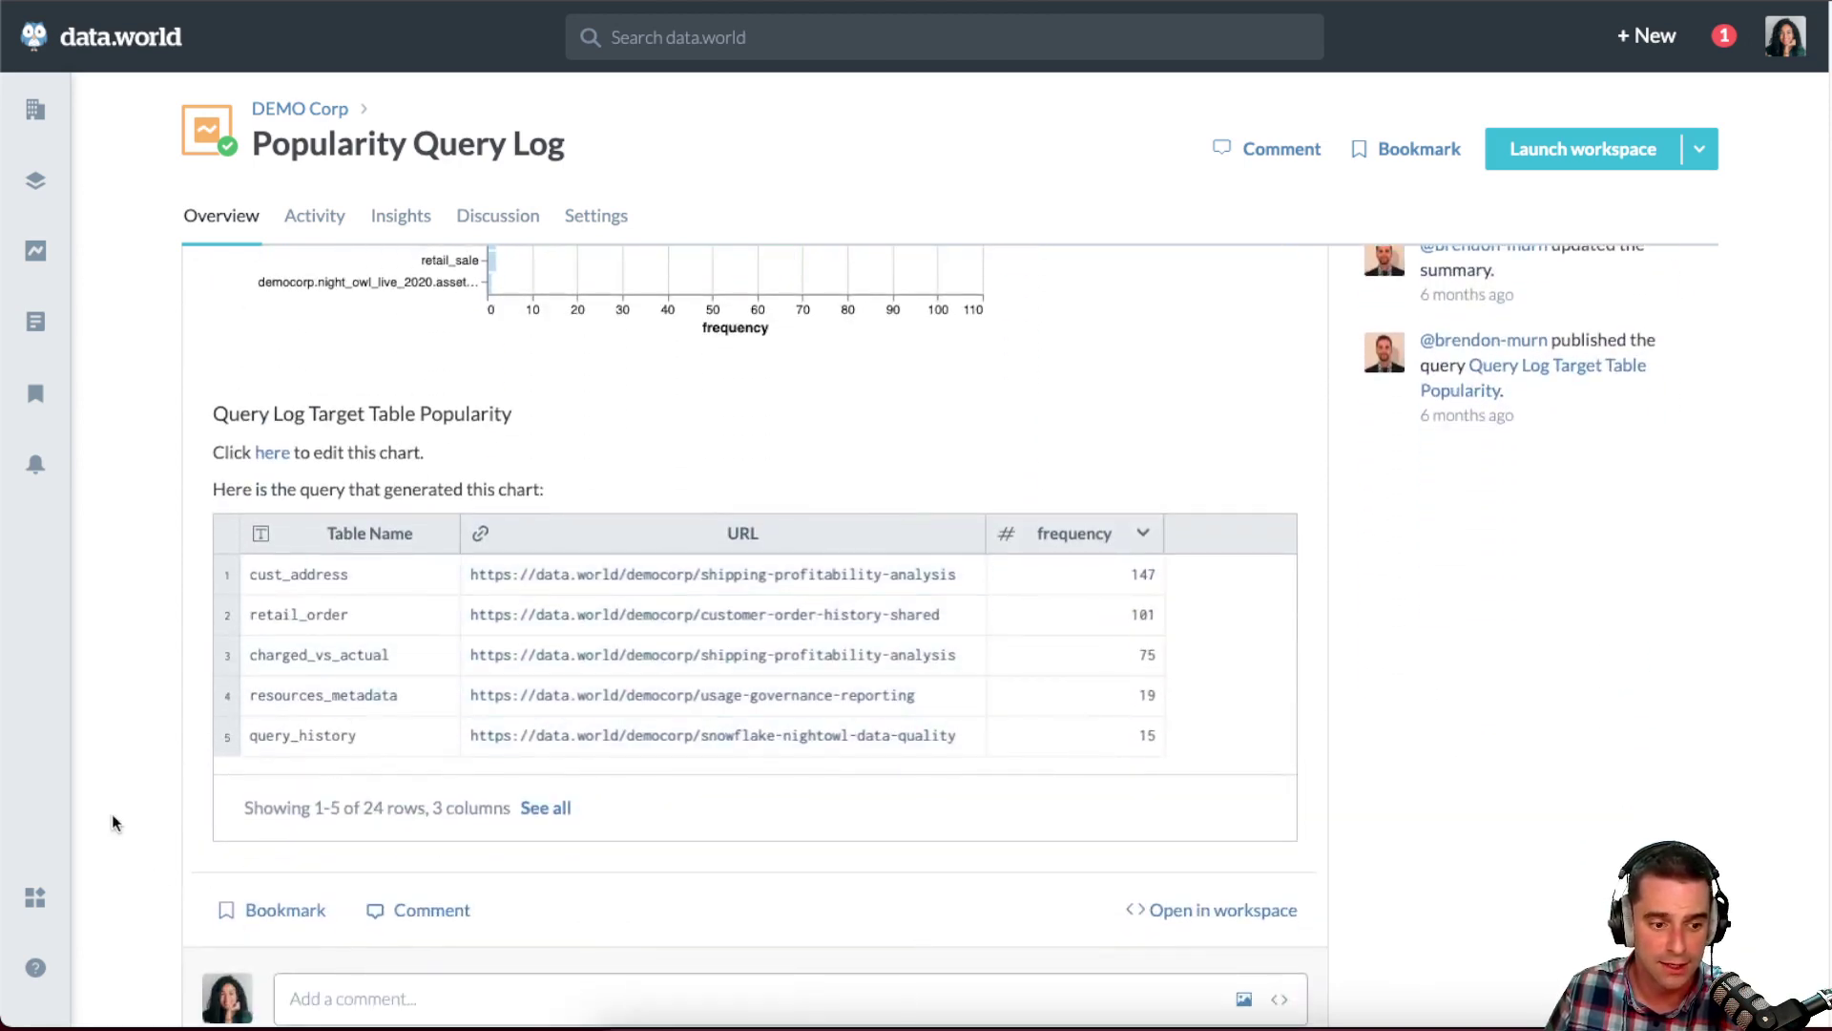
scroll(139, 787, "up", 5)
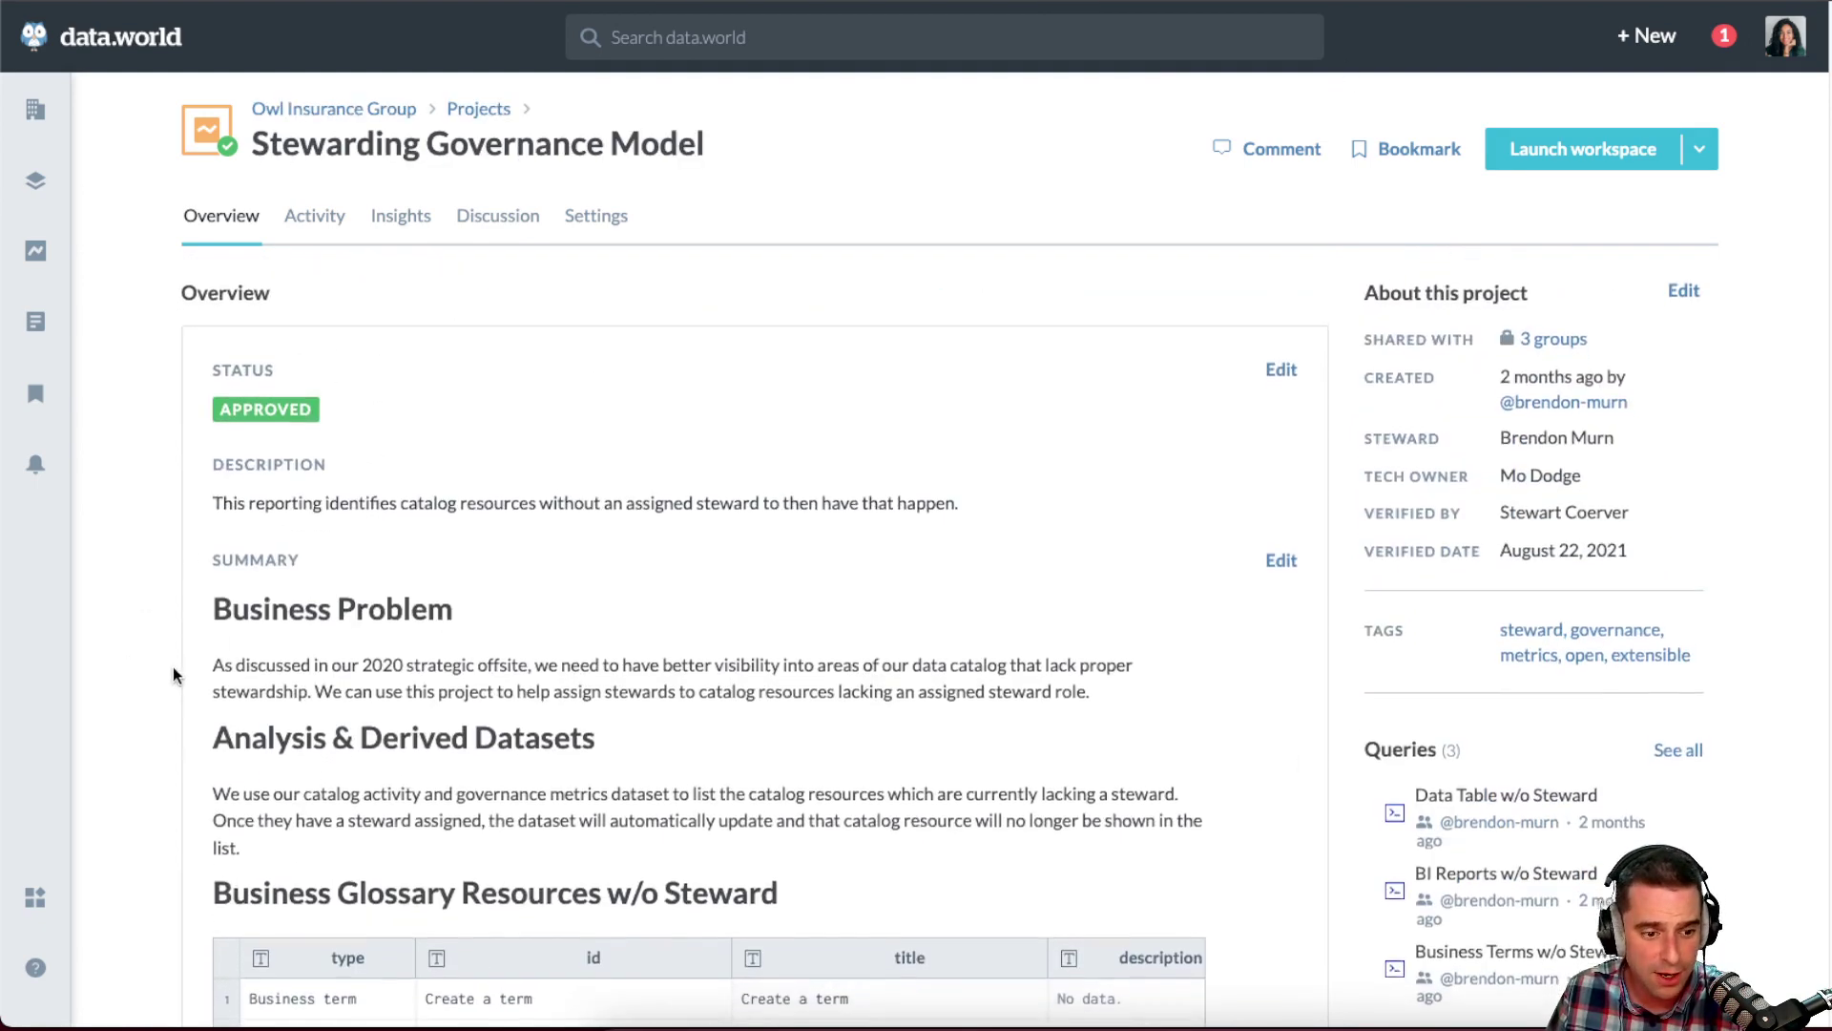
- Scroll the Stewarding Governance Model Overview past the w/o Steward tables to Conclusion & Next Steps
scroll(173, 675, "down", 3)
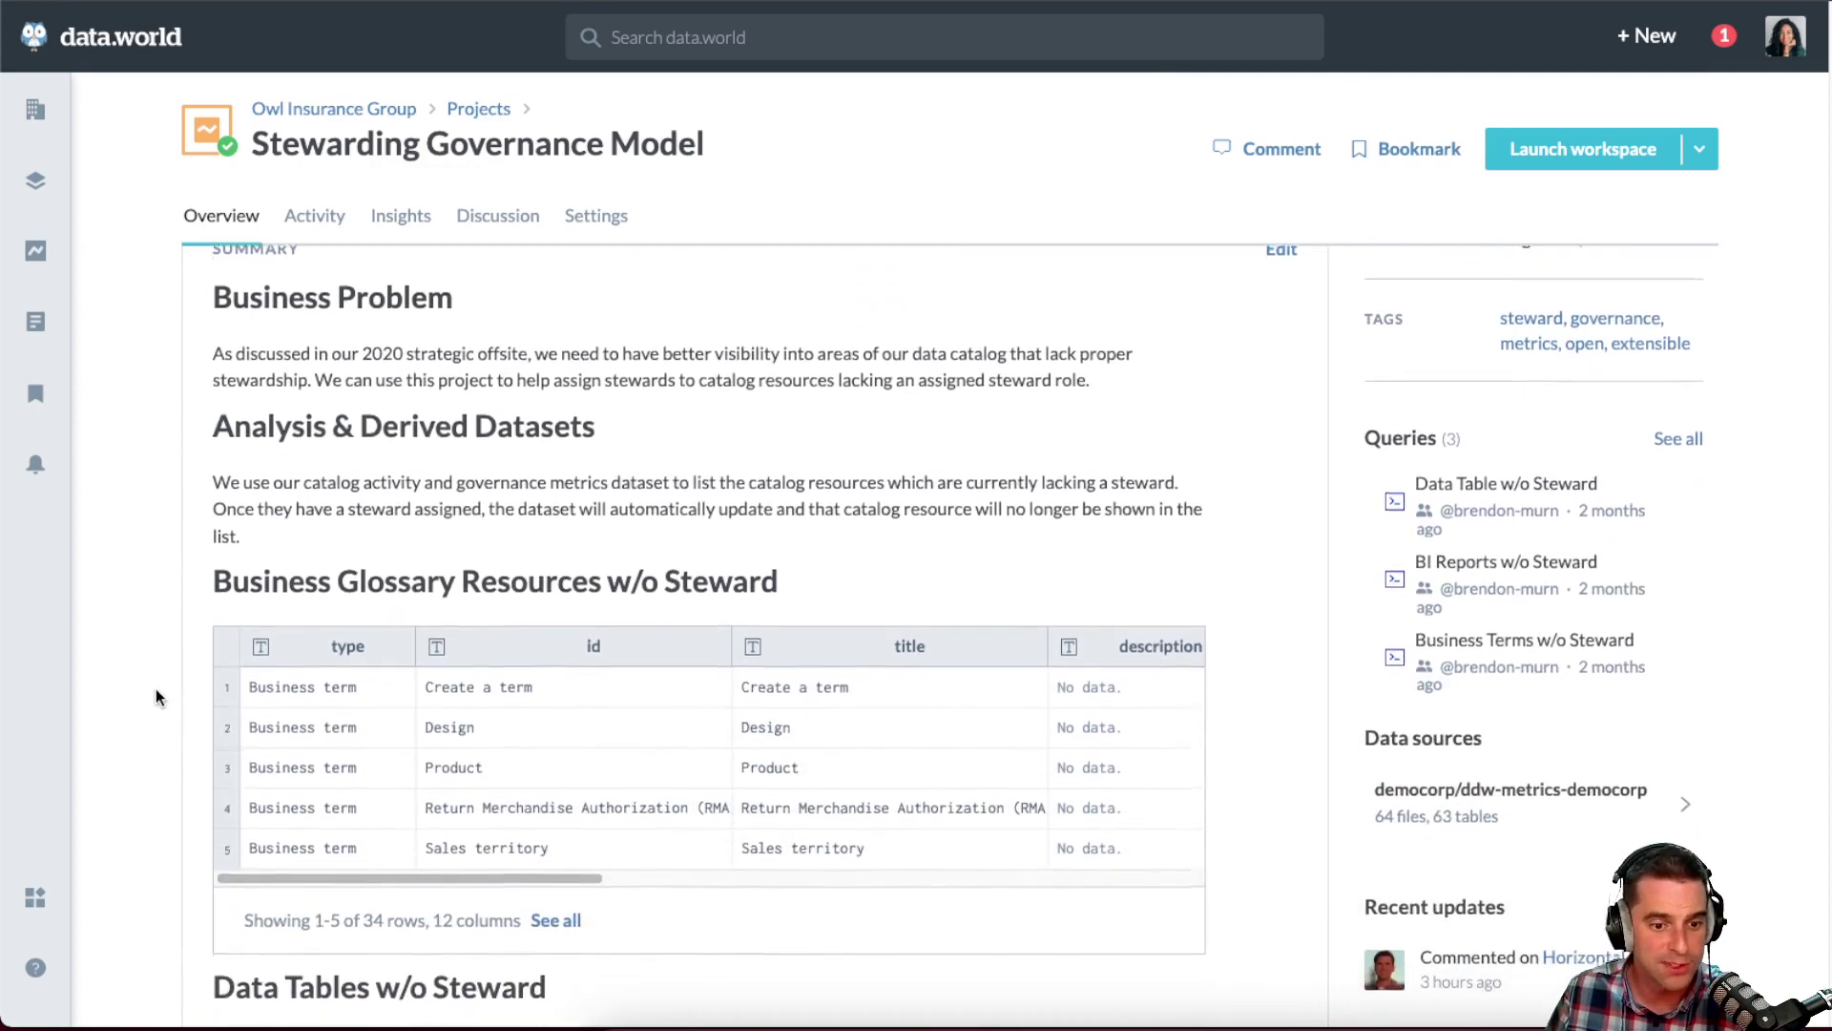
scroll(156, 693, "down", 1)
left_click_drag(301, 822, 234, 817)
scroll(156, 836, "down", 5)
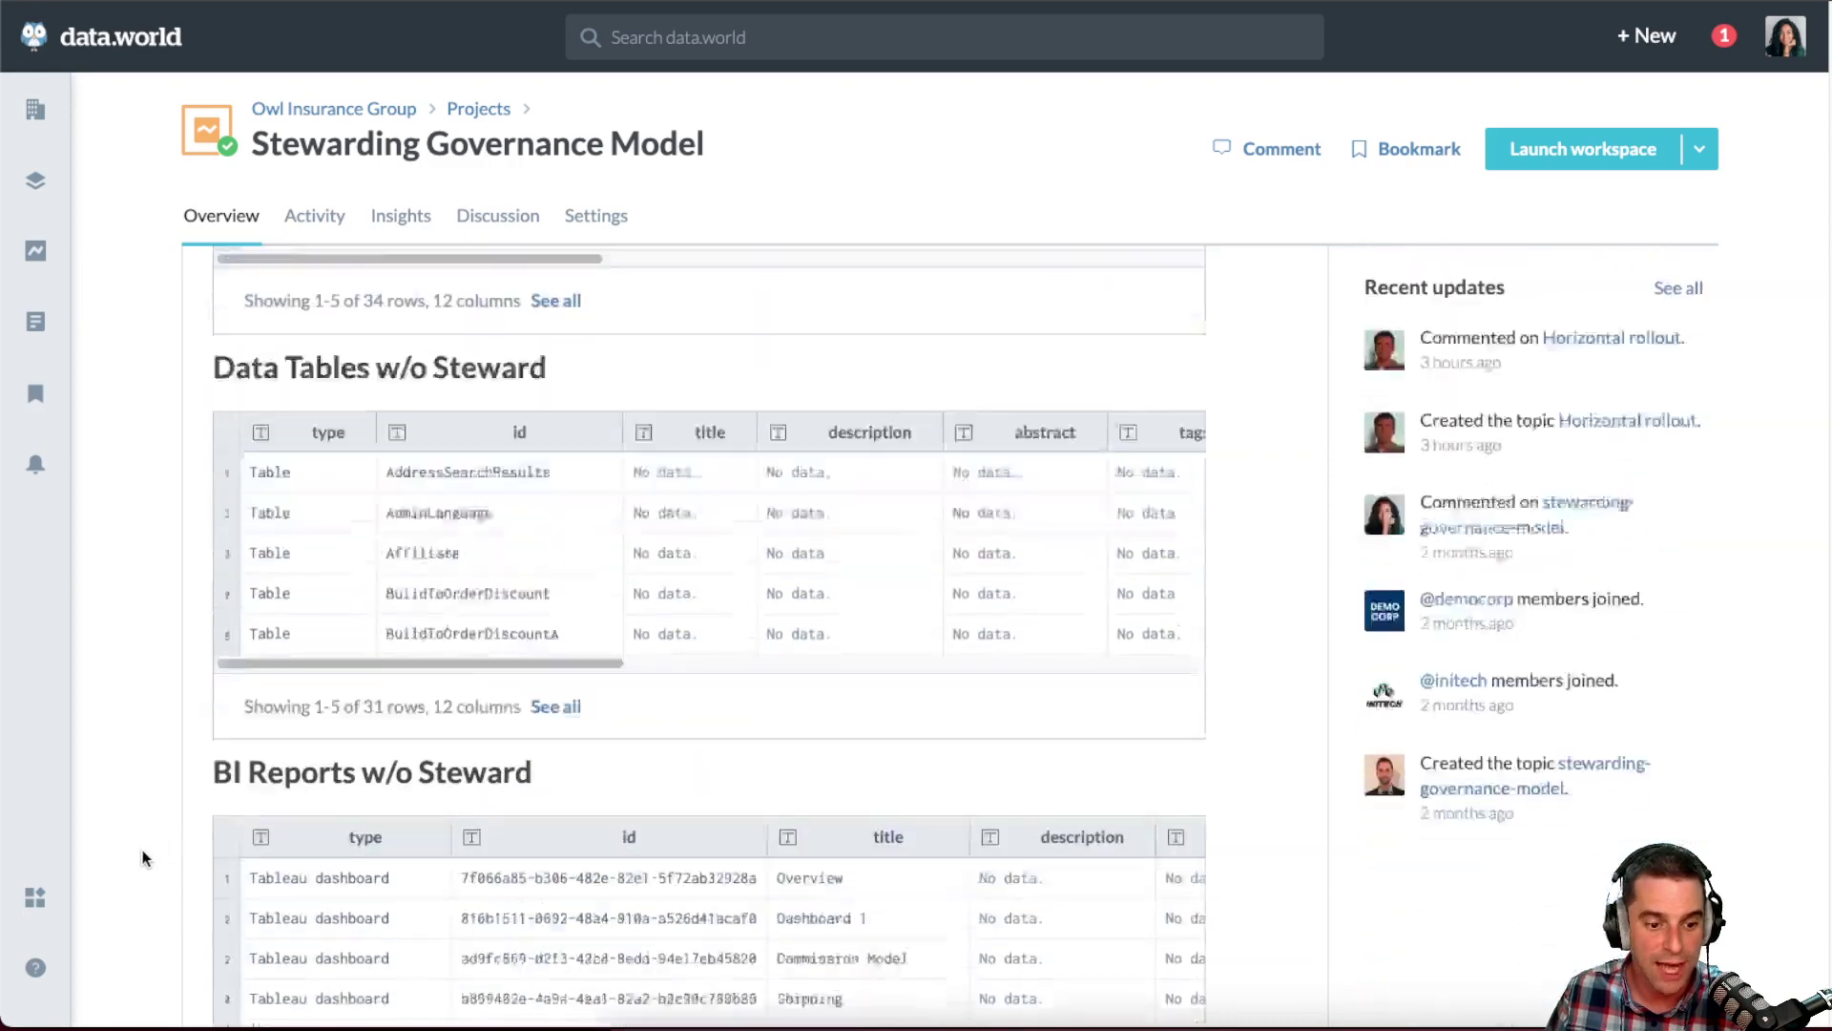
scroll(141, 857, "down", 5)
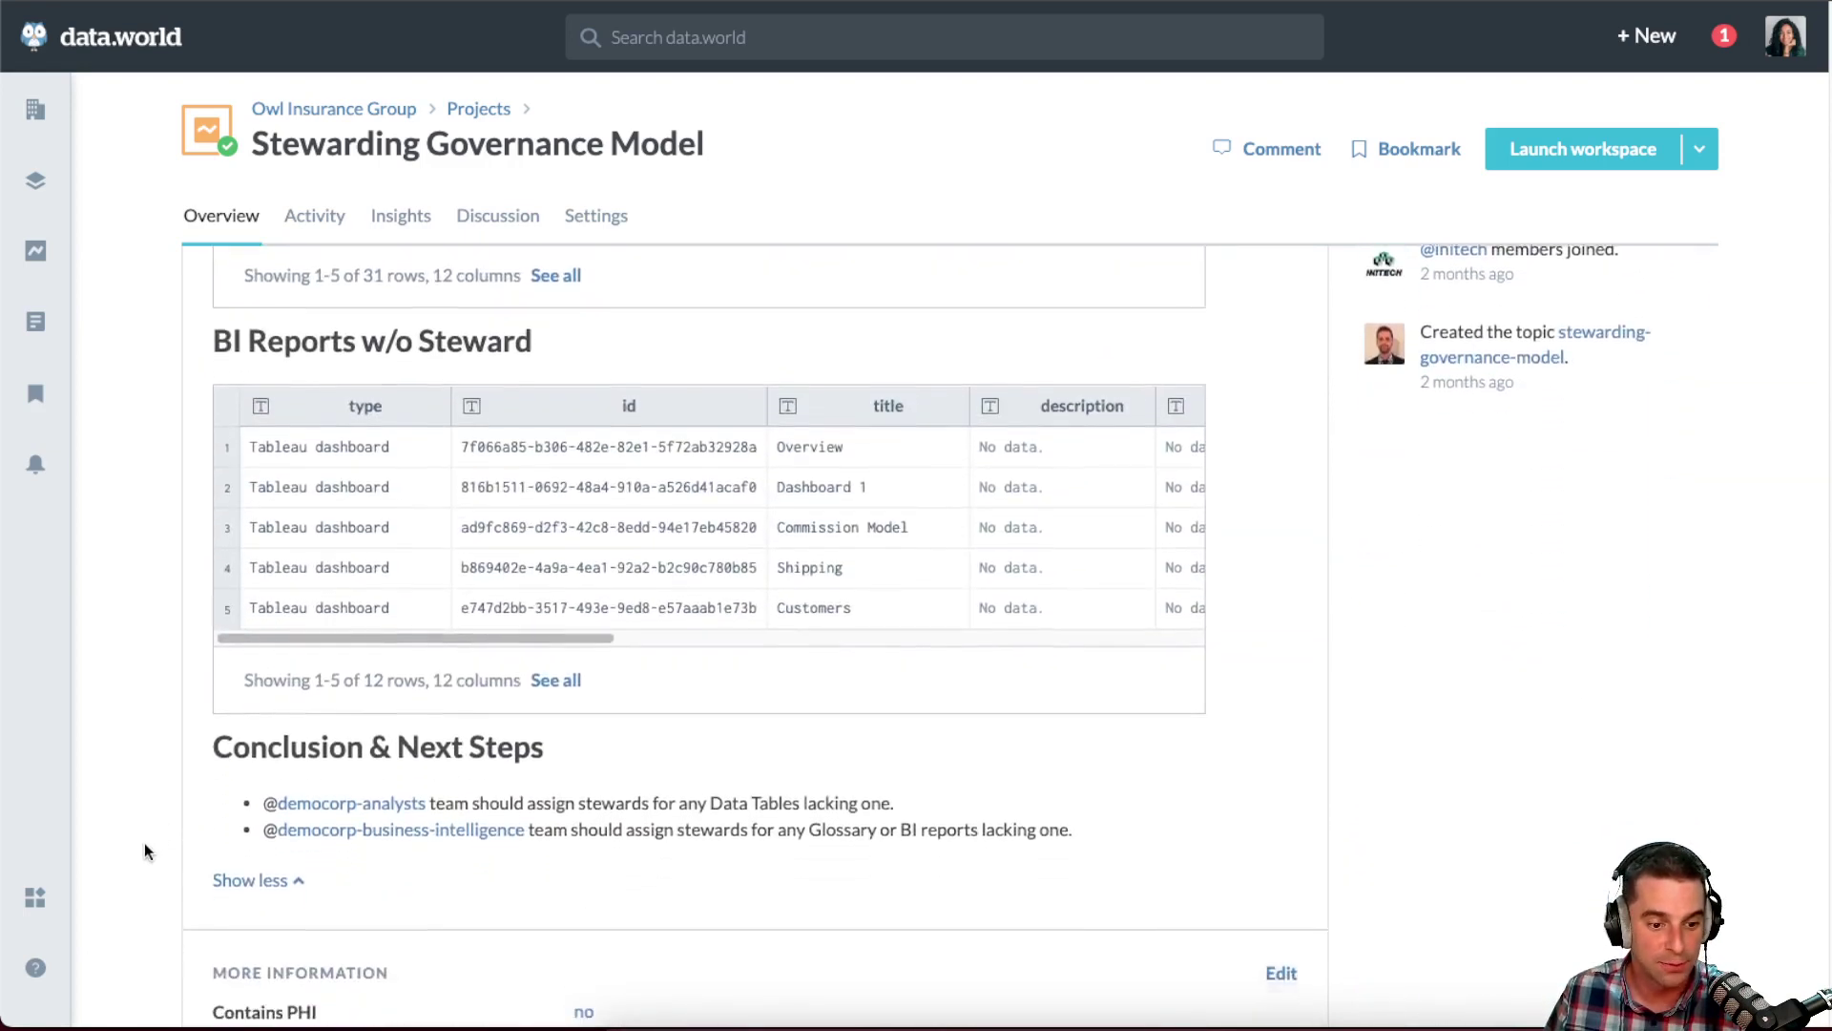
scroll(145, 849, "down", 1)
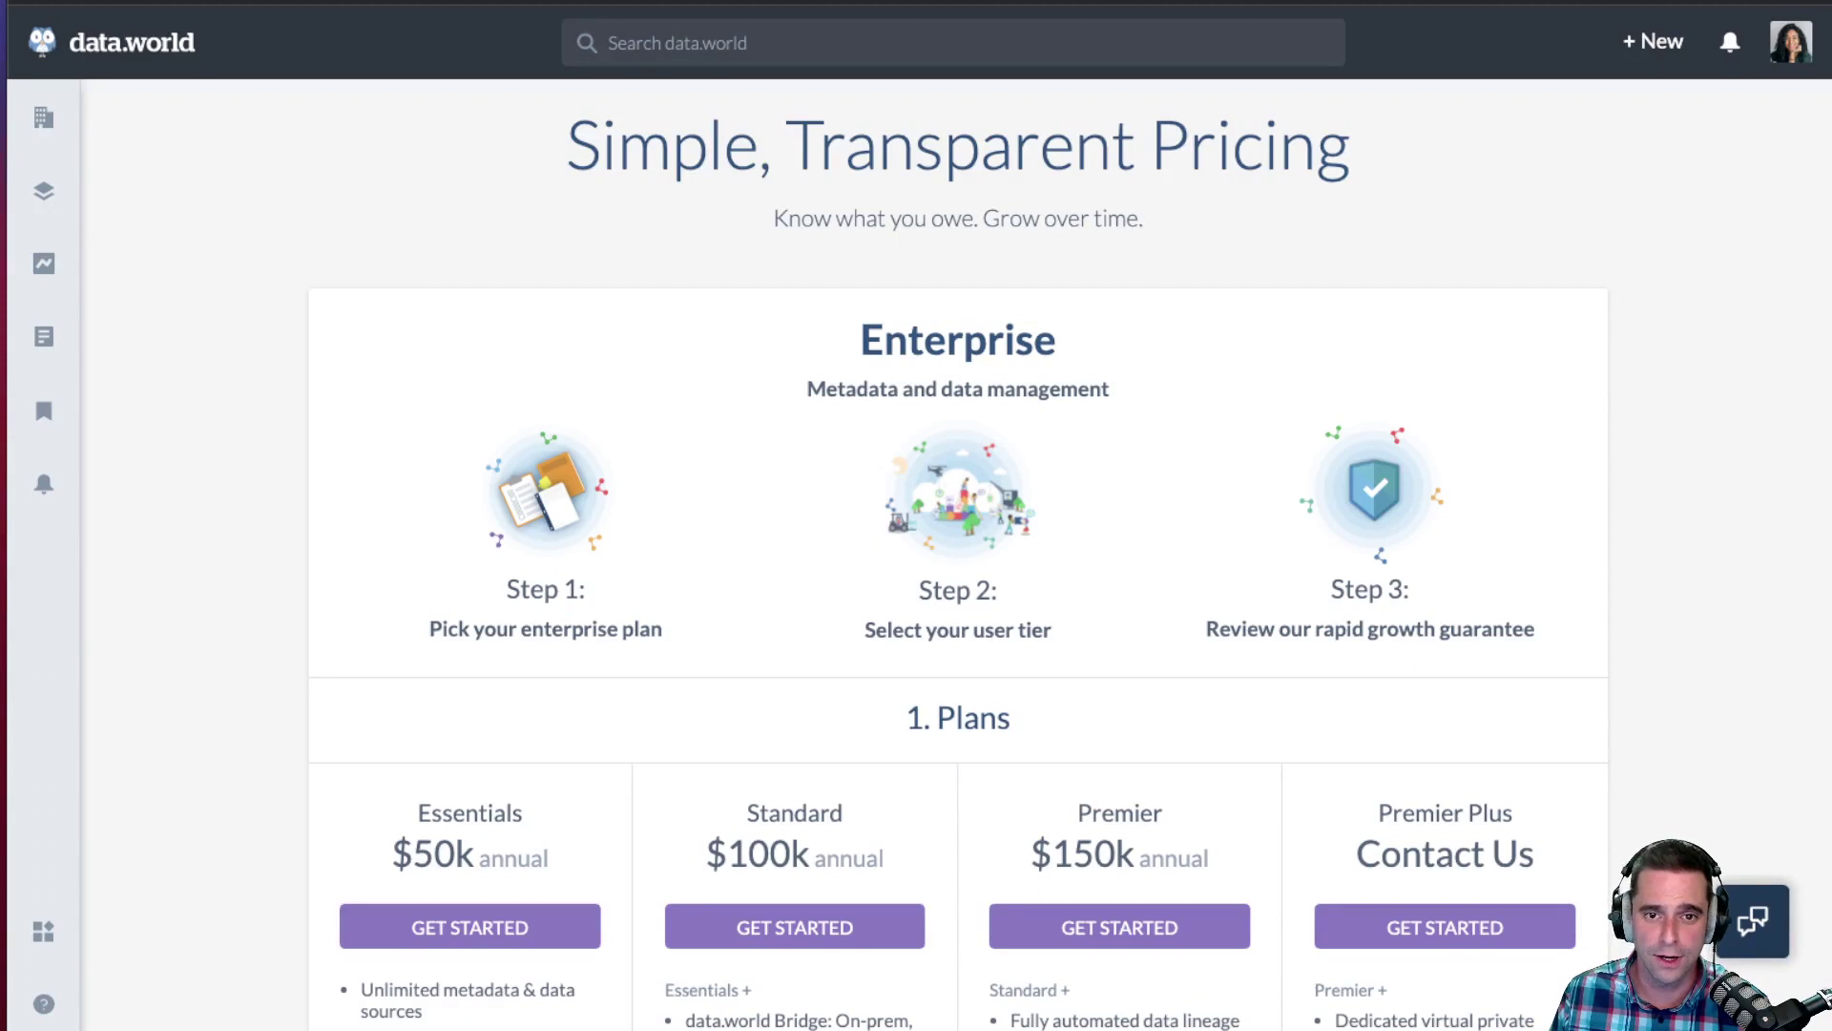
- Scroll the pricing page down to the 1. Plans and 2. Users sections
scroll(1387, 620, "down", 5)
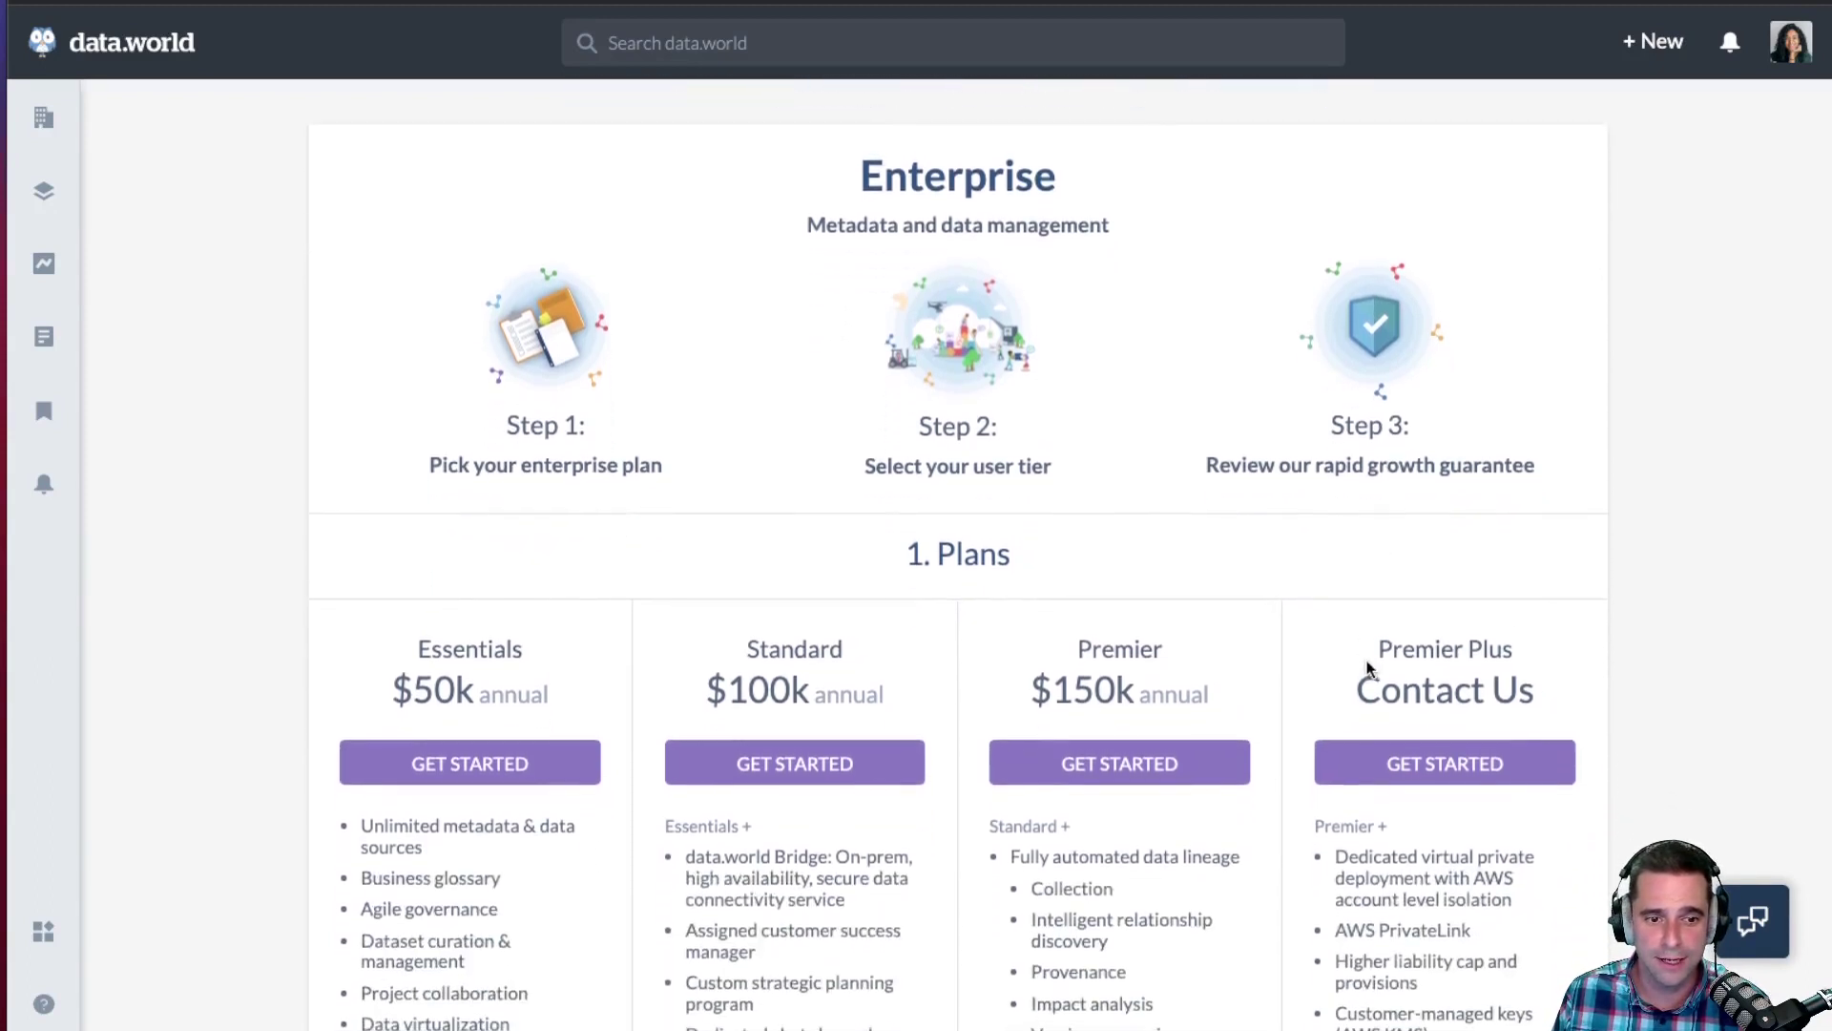
scroll(1359, 693, "down", 2)
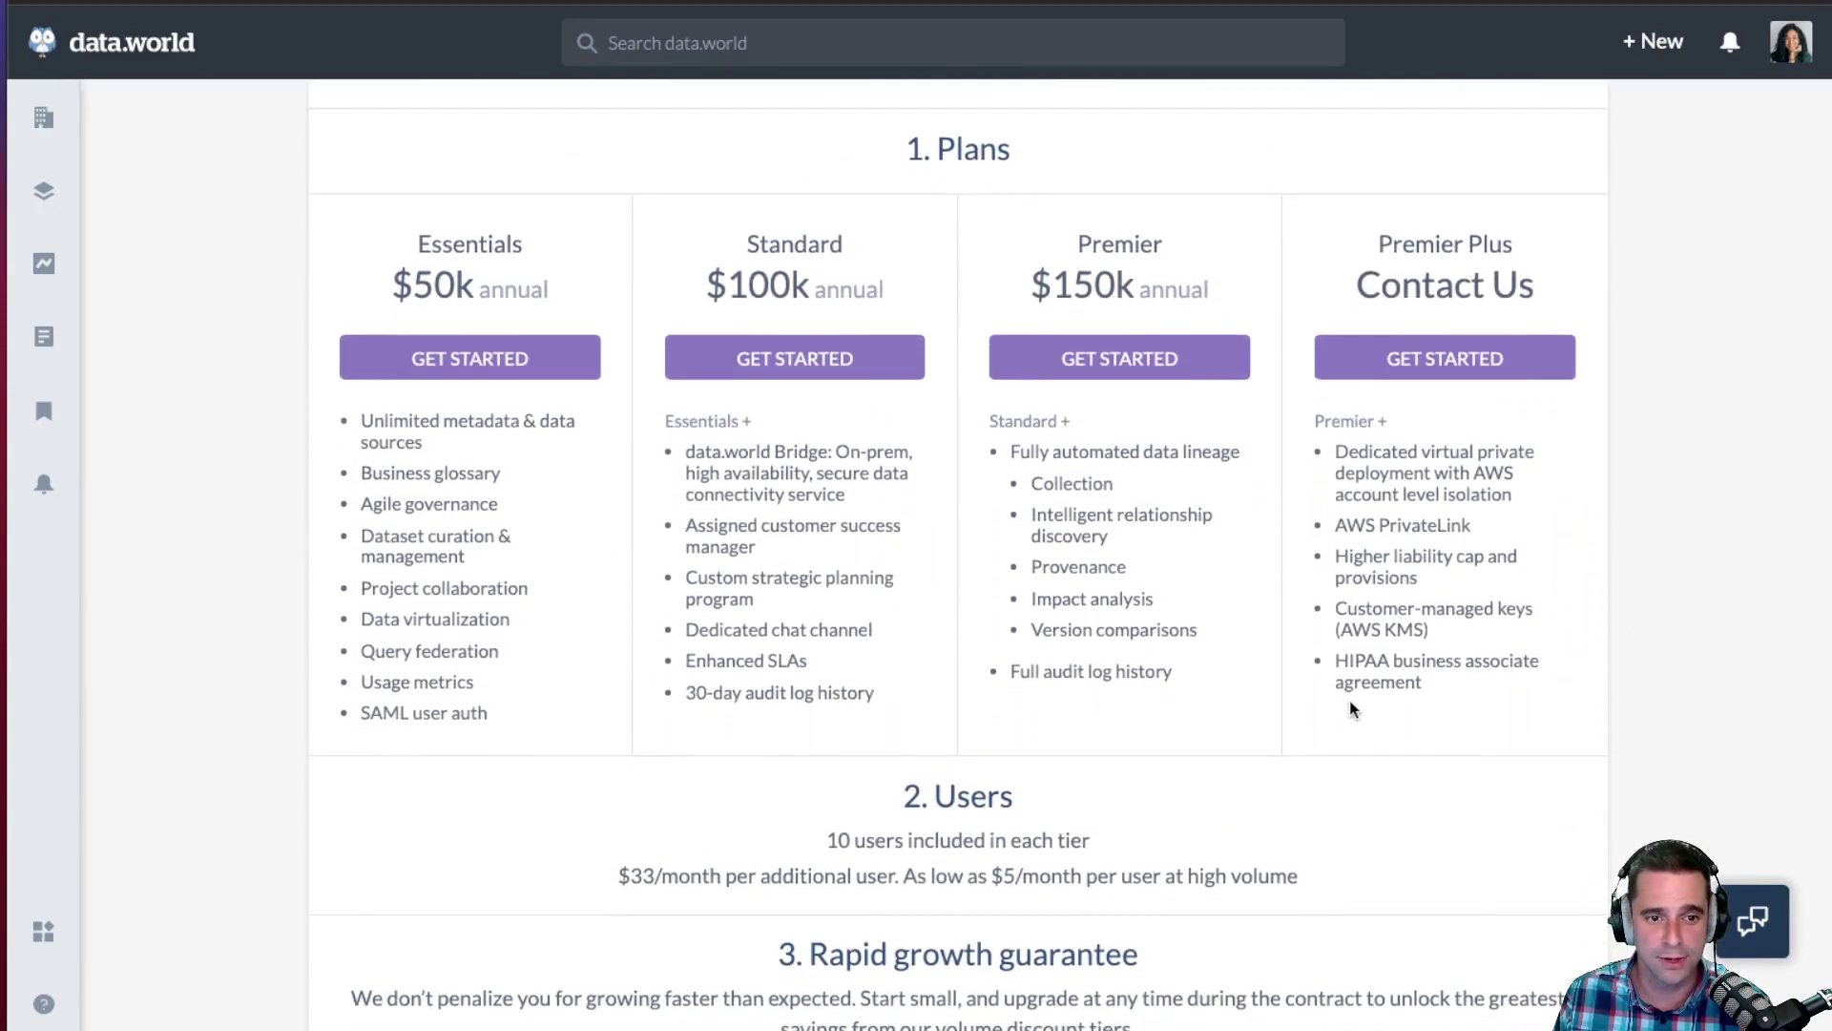